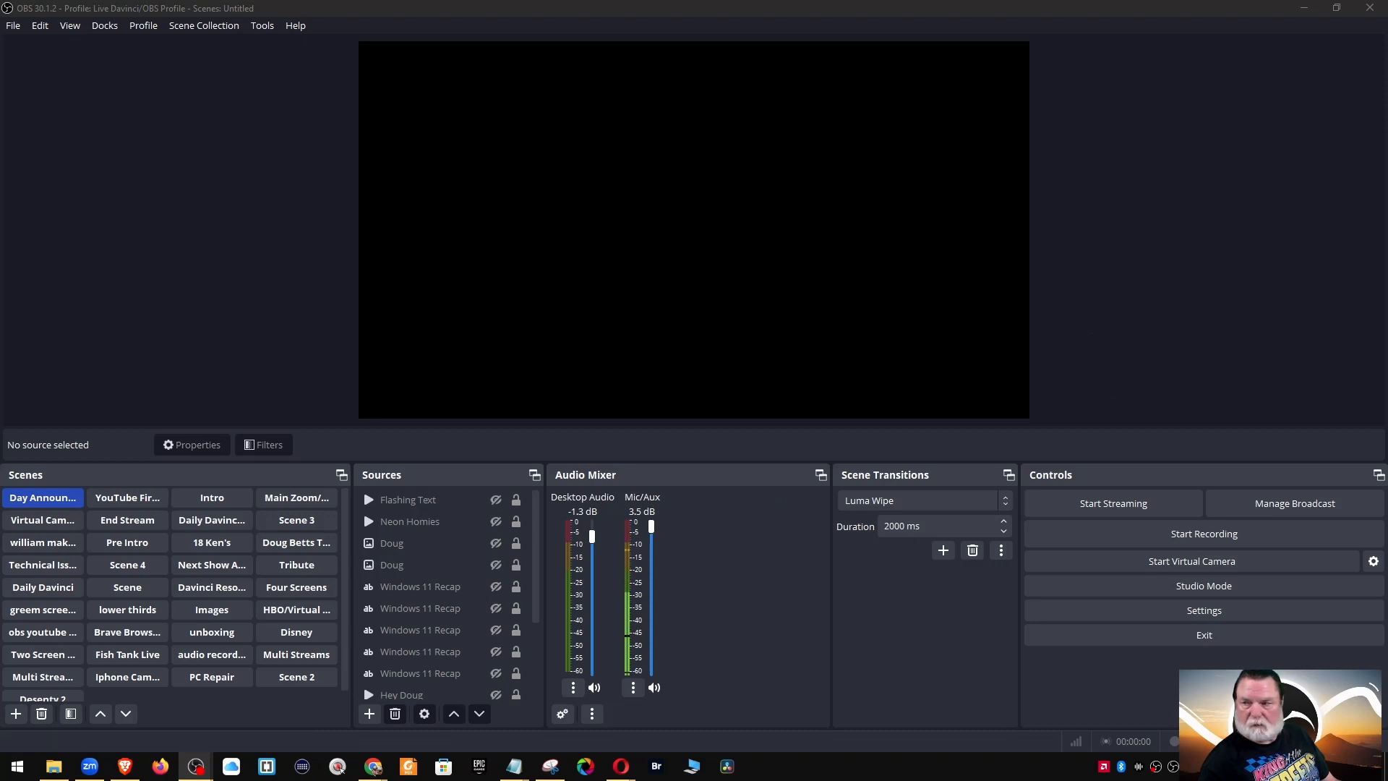
Move the video call window off screen and flip between the Daily Davinci and first scenes
{"action": "left_click_drag", "start_coordinate": [1387, 145], "coordinate": [535, 94]}
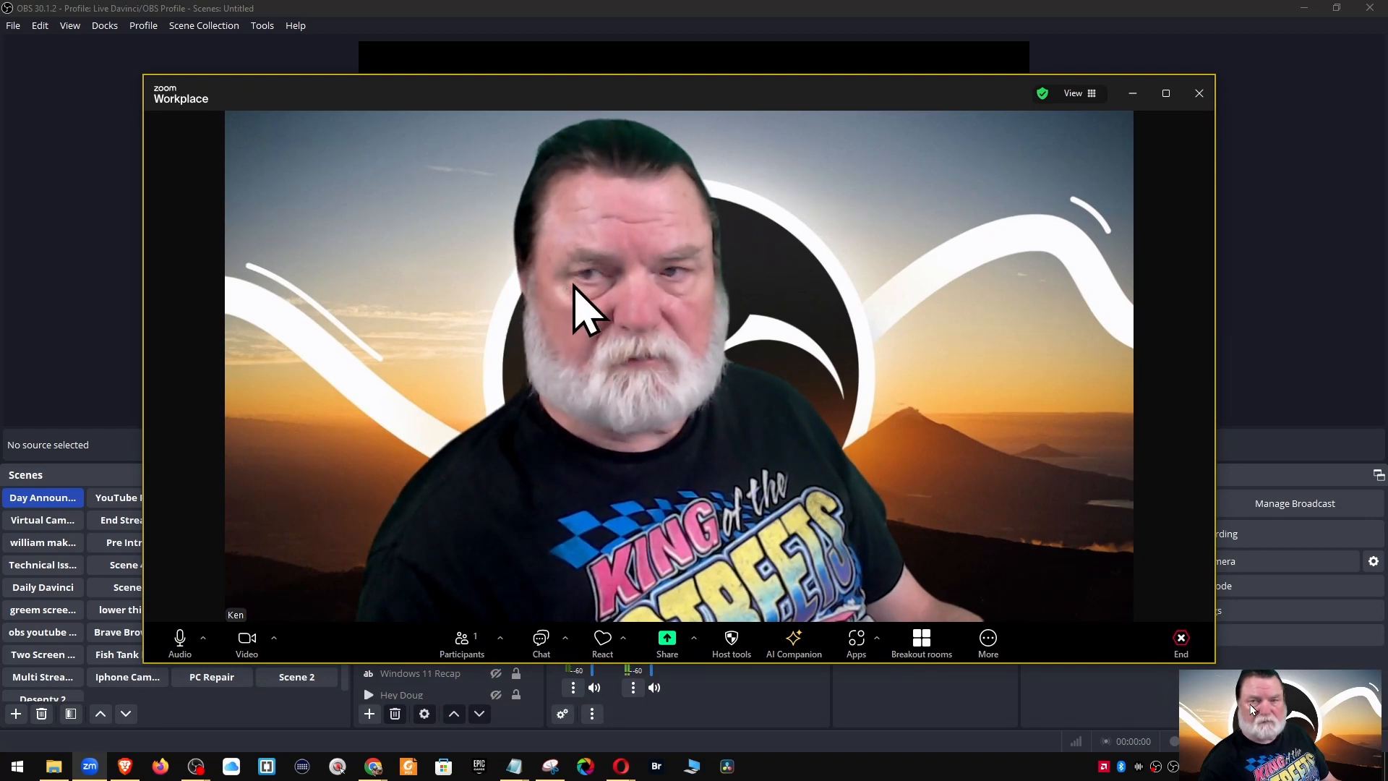
{"action": "left_click", "coordinate": [1133, 95]}
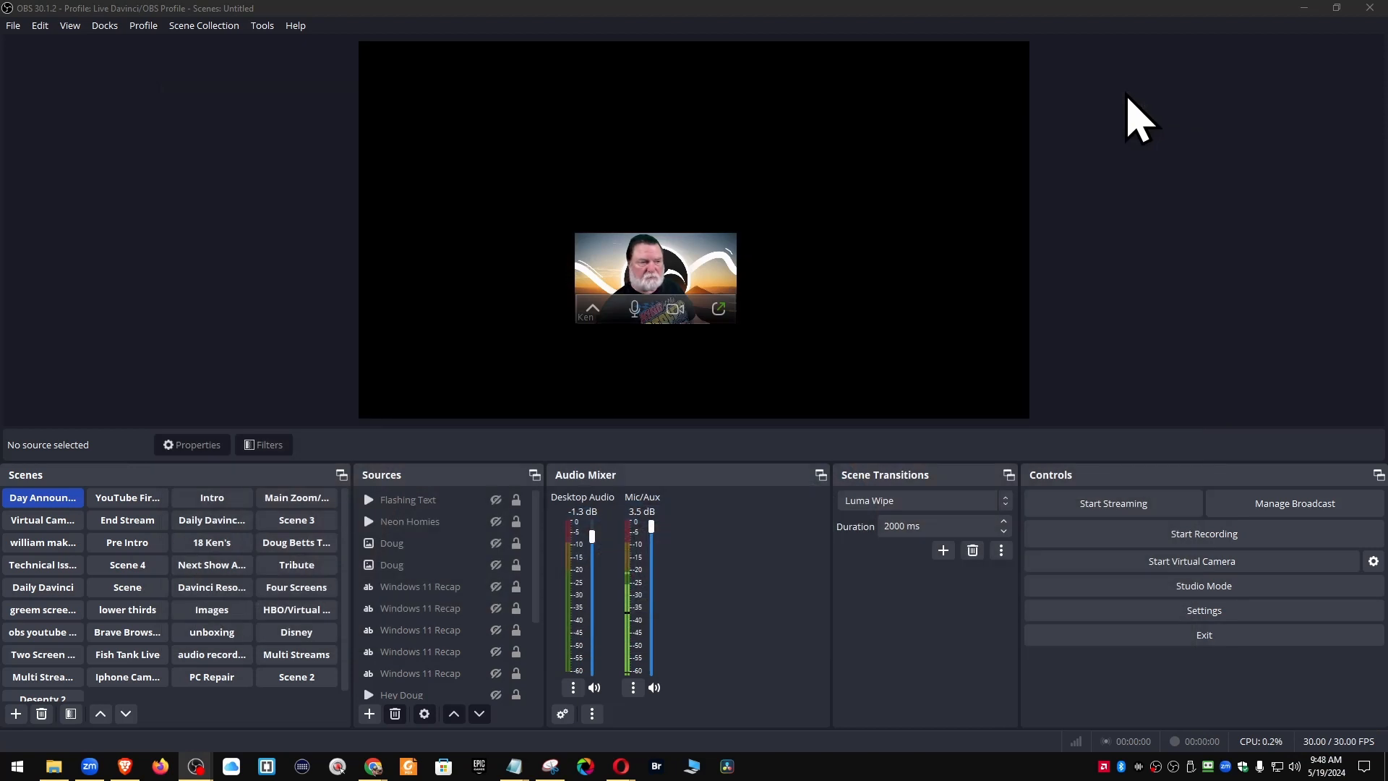
{"action": "left_click", "coordinate": [722, 311]}
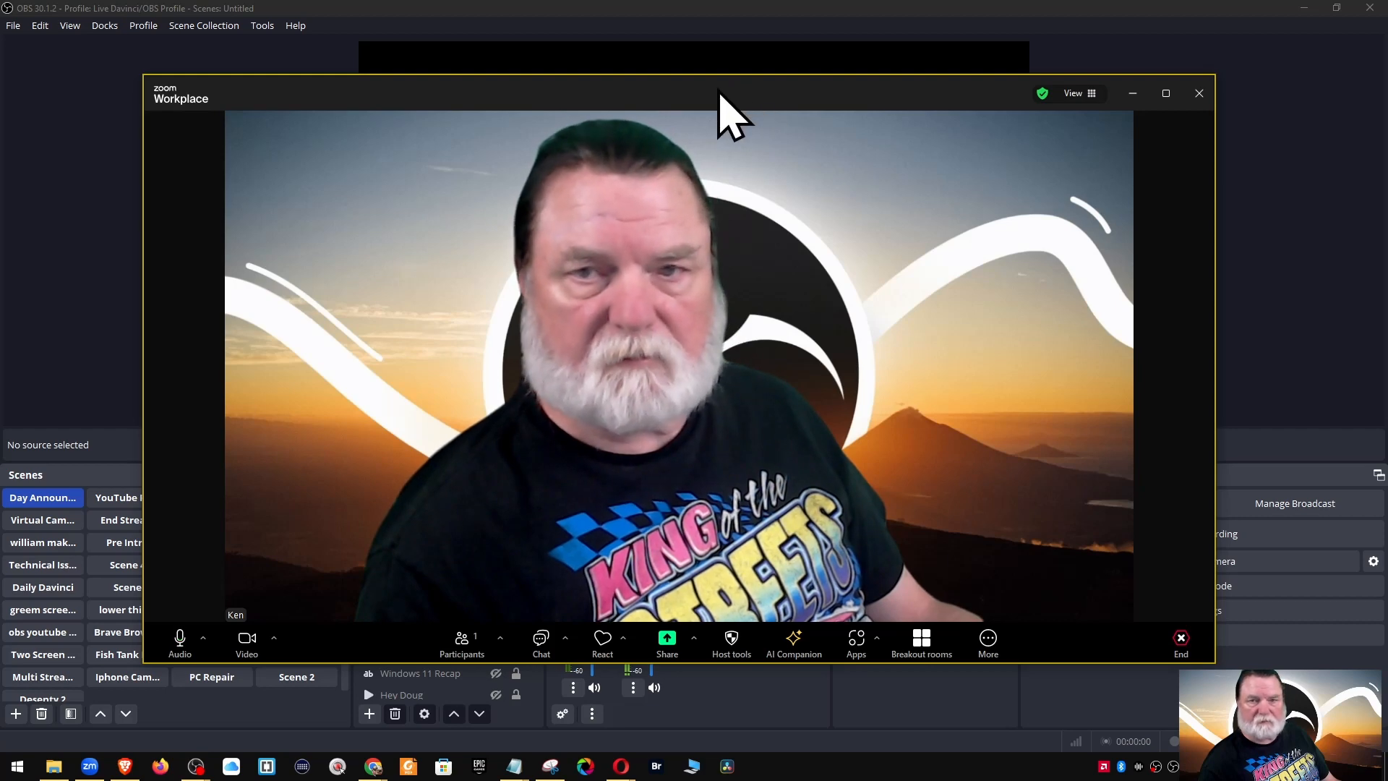
{"action": "left_click_drag", "start_coordinate": [718, 91], "coordinate": [1387, 156]}
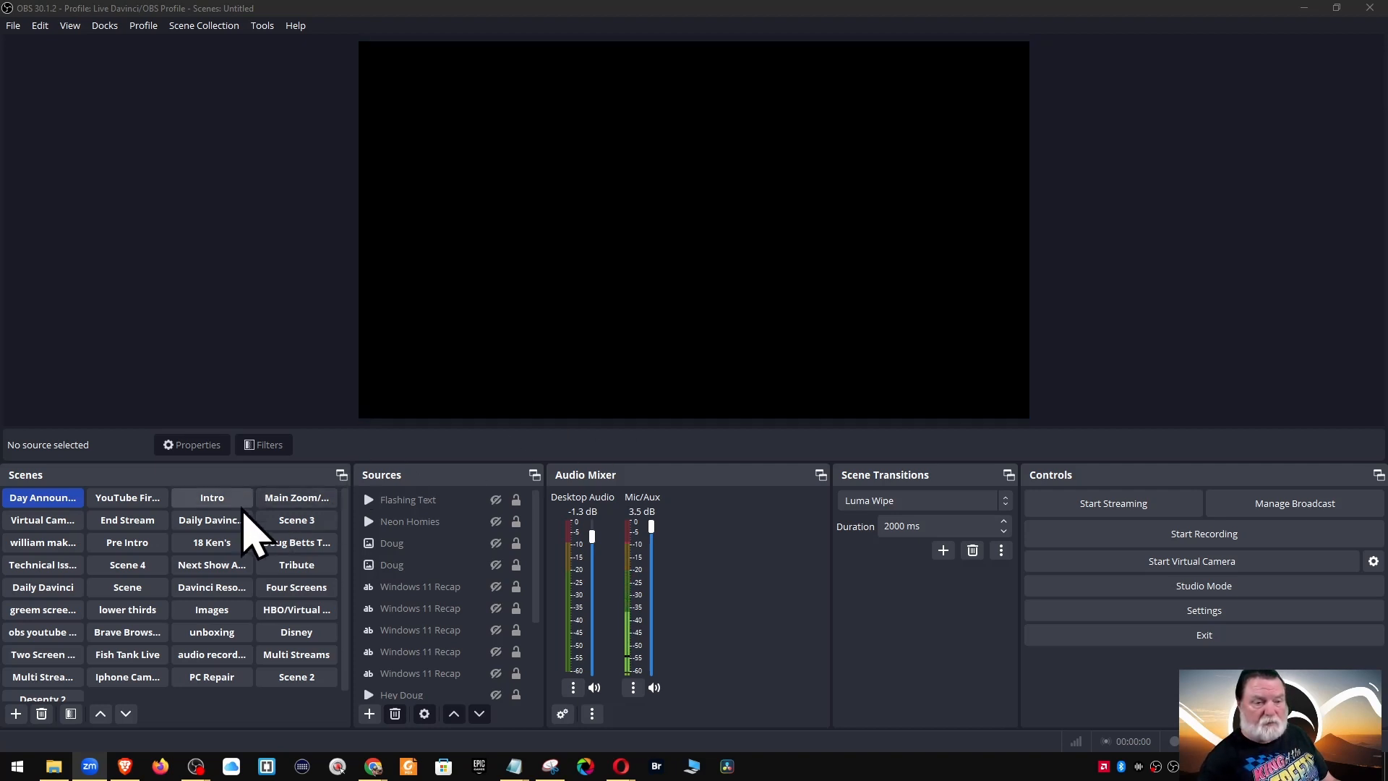
{"action": "left_click", "coordinate": [213, 522]}
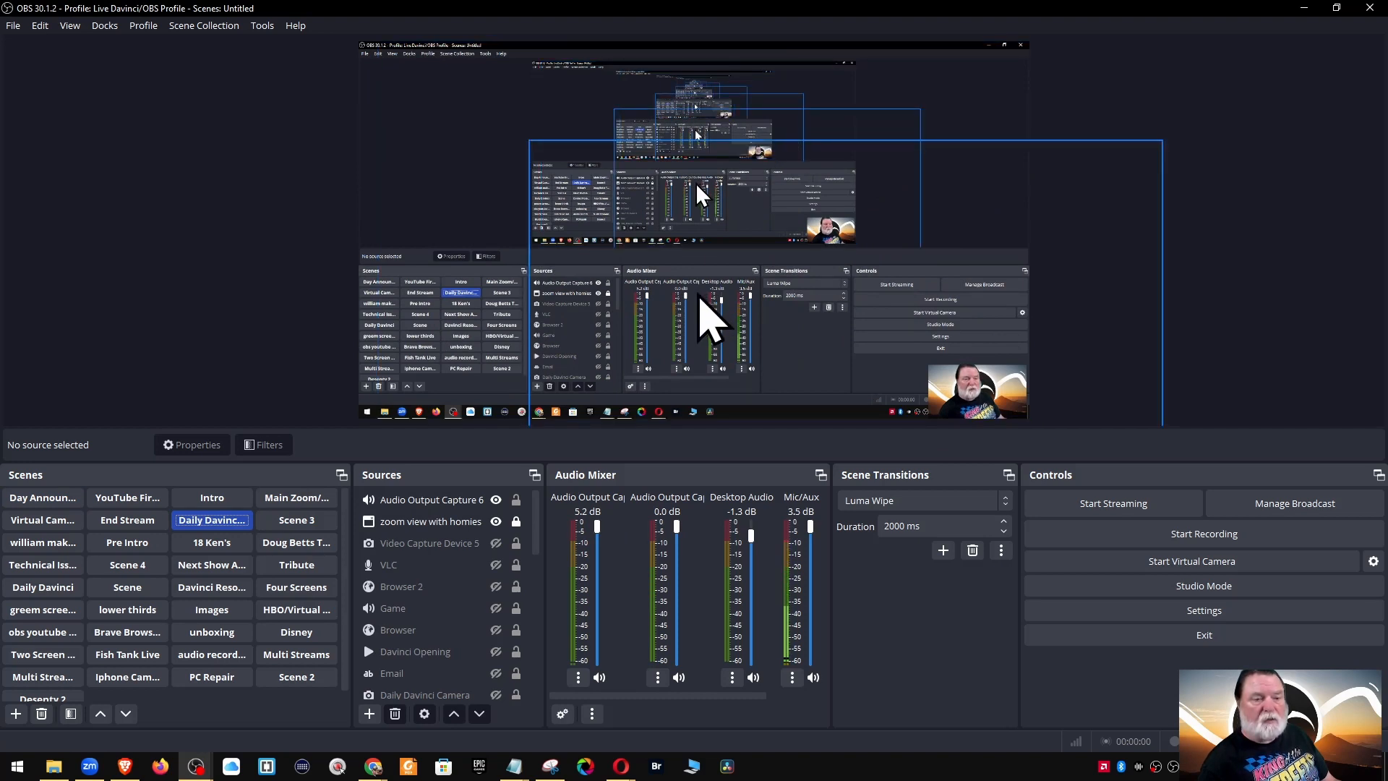
{"action": "left_click", "coordinate": [44, 499]}
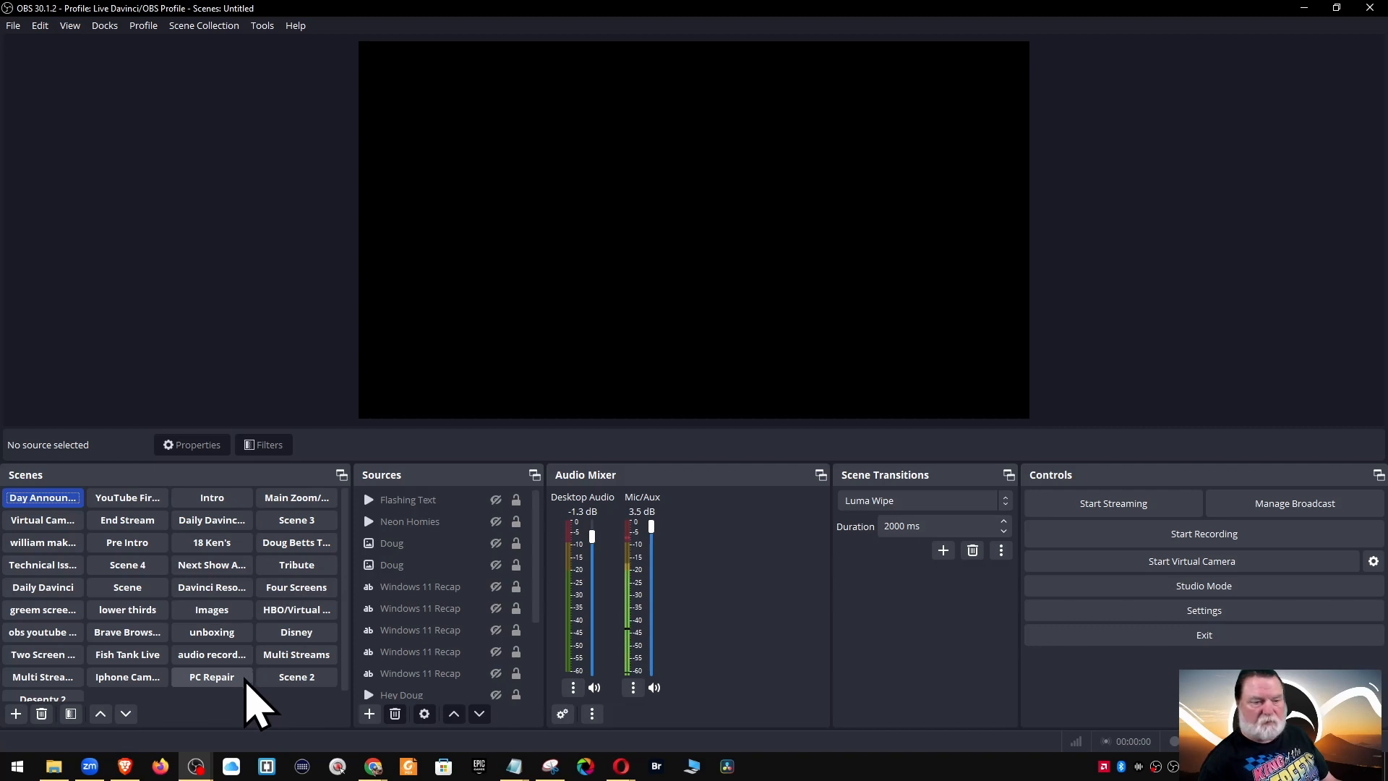
Add a new scene named 'OBS Tutorial'
{"action": "left_click", "coordinate": [16, 714]}
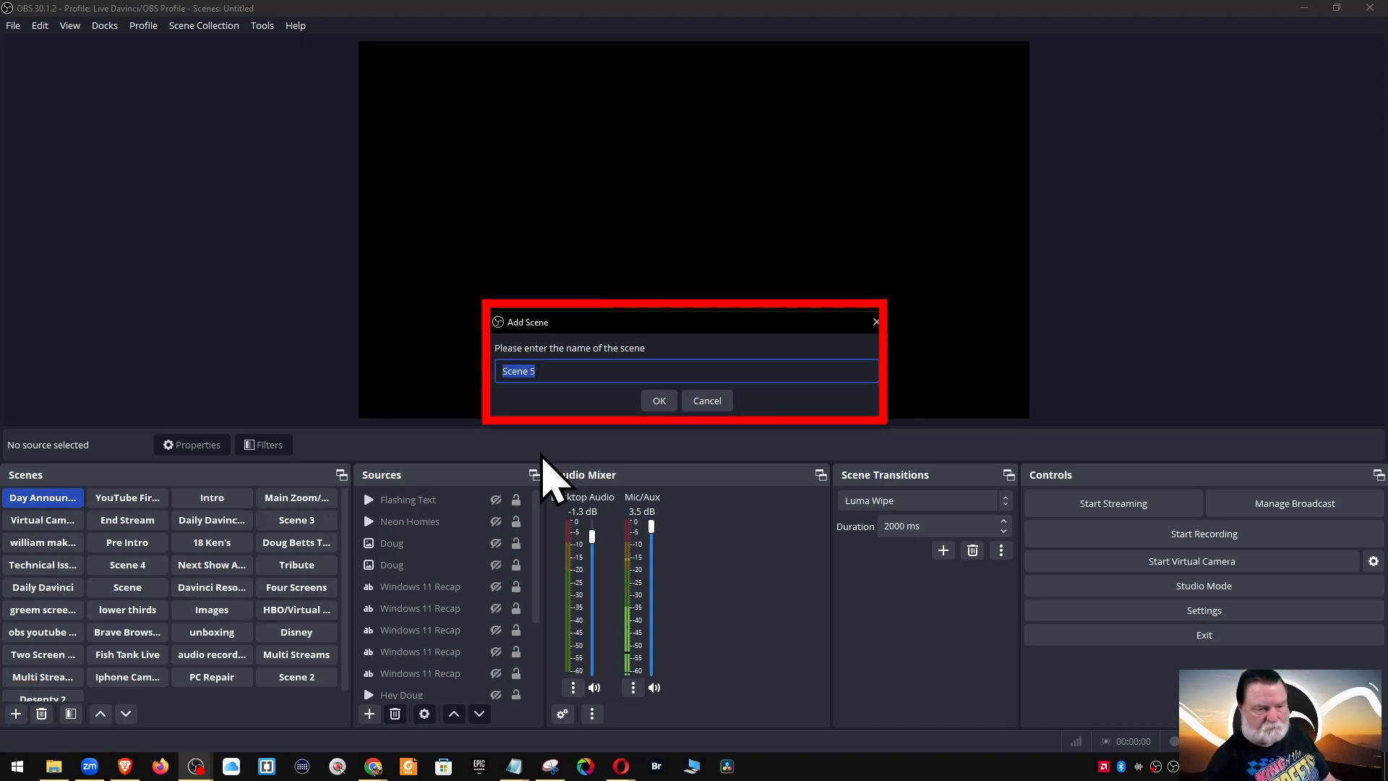
{"action": "key", "text": "BackSpace"}
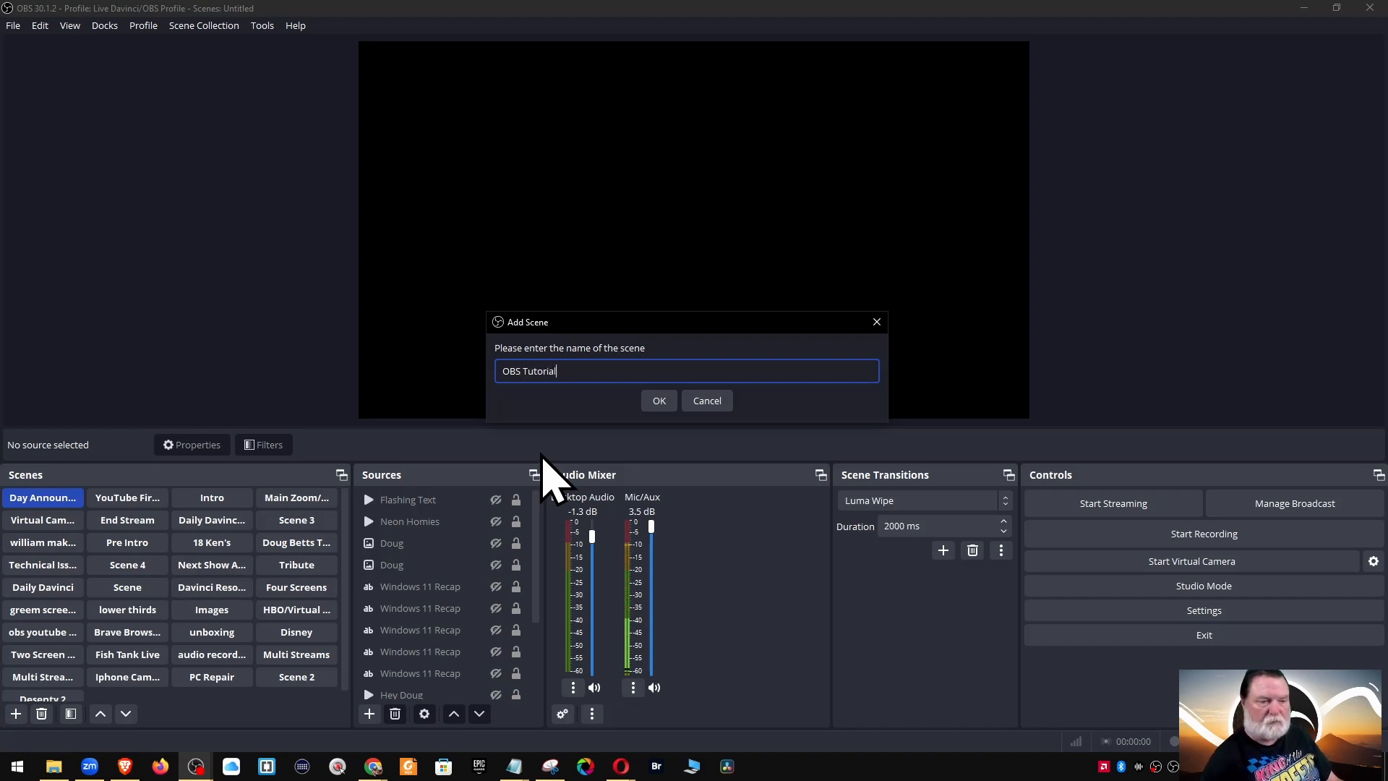
{"action": "left_click", "coordinate": [658, 402]}
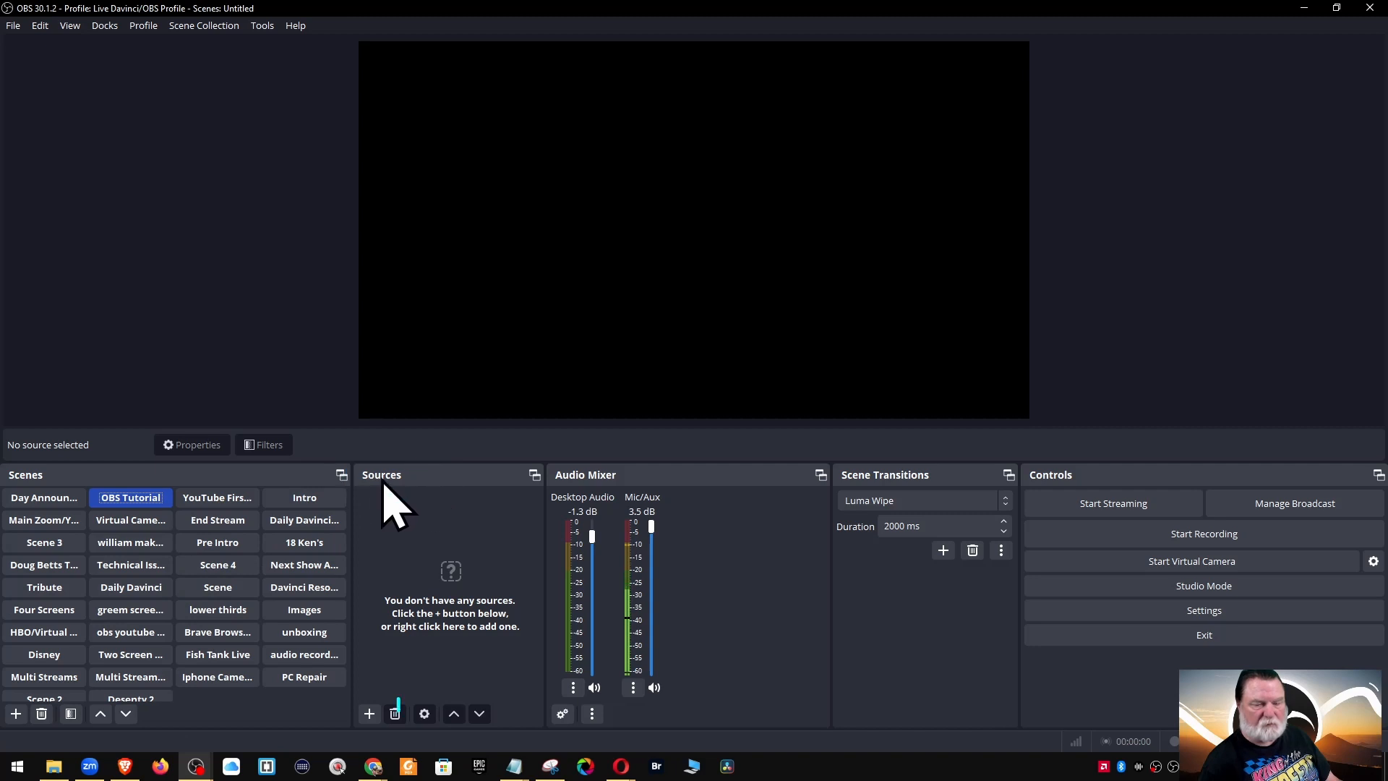
Start a Display Capture source, cancel it, and bring the Add Source list back up
{"action": "left_click", "coordinate": [368, 715]}
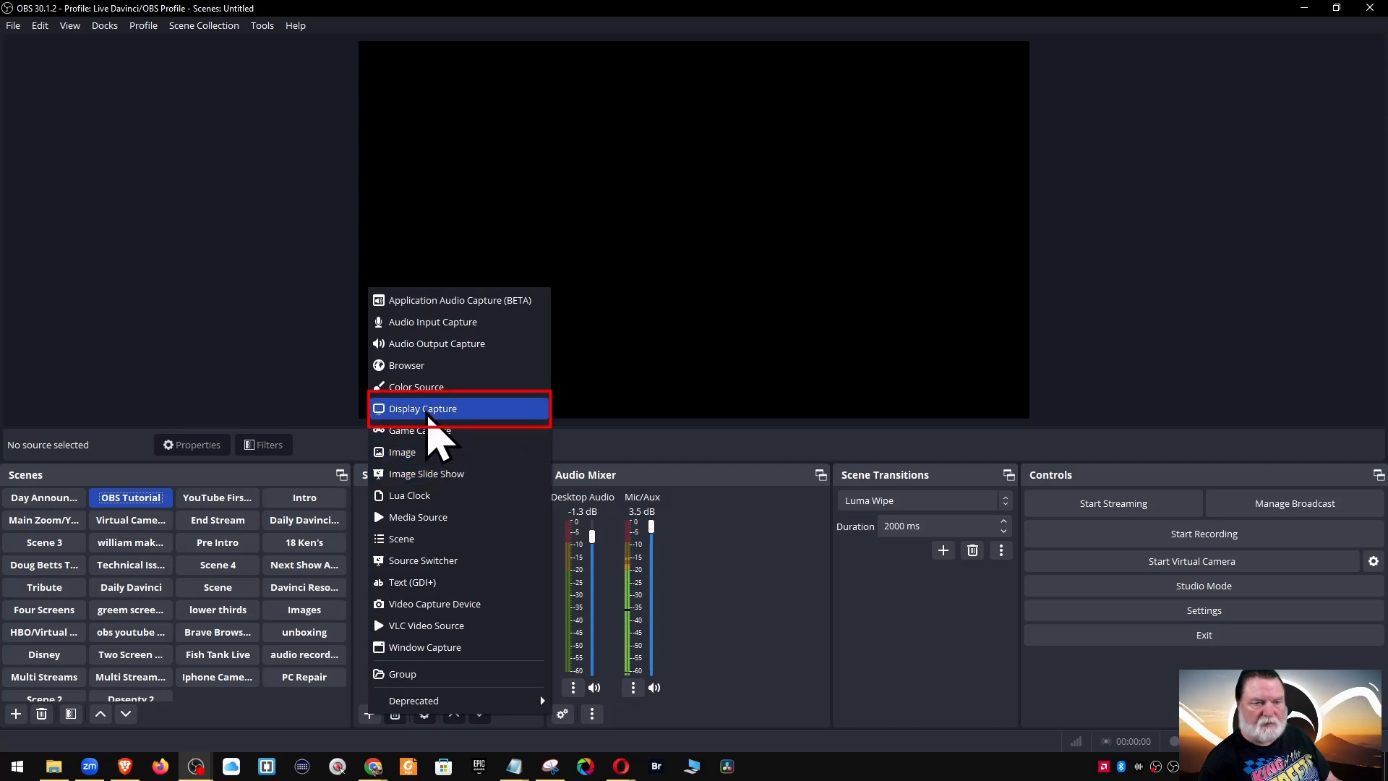
{"action": "left_click", "coordinate": [428, 417]}
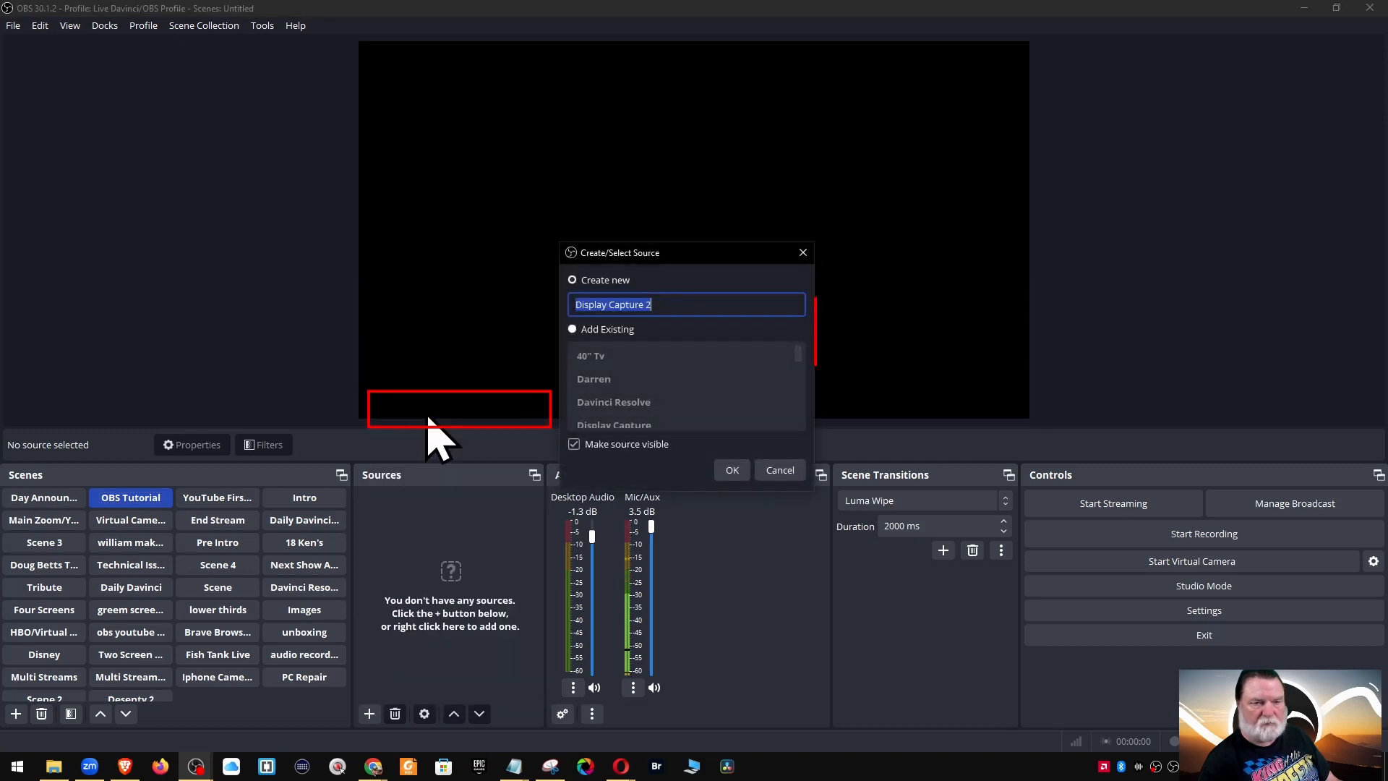
{"action": "left_click", "coordinate": [804, 253]}
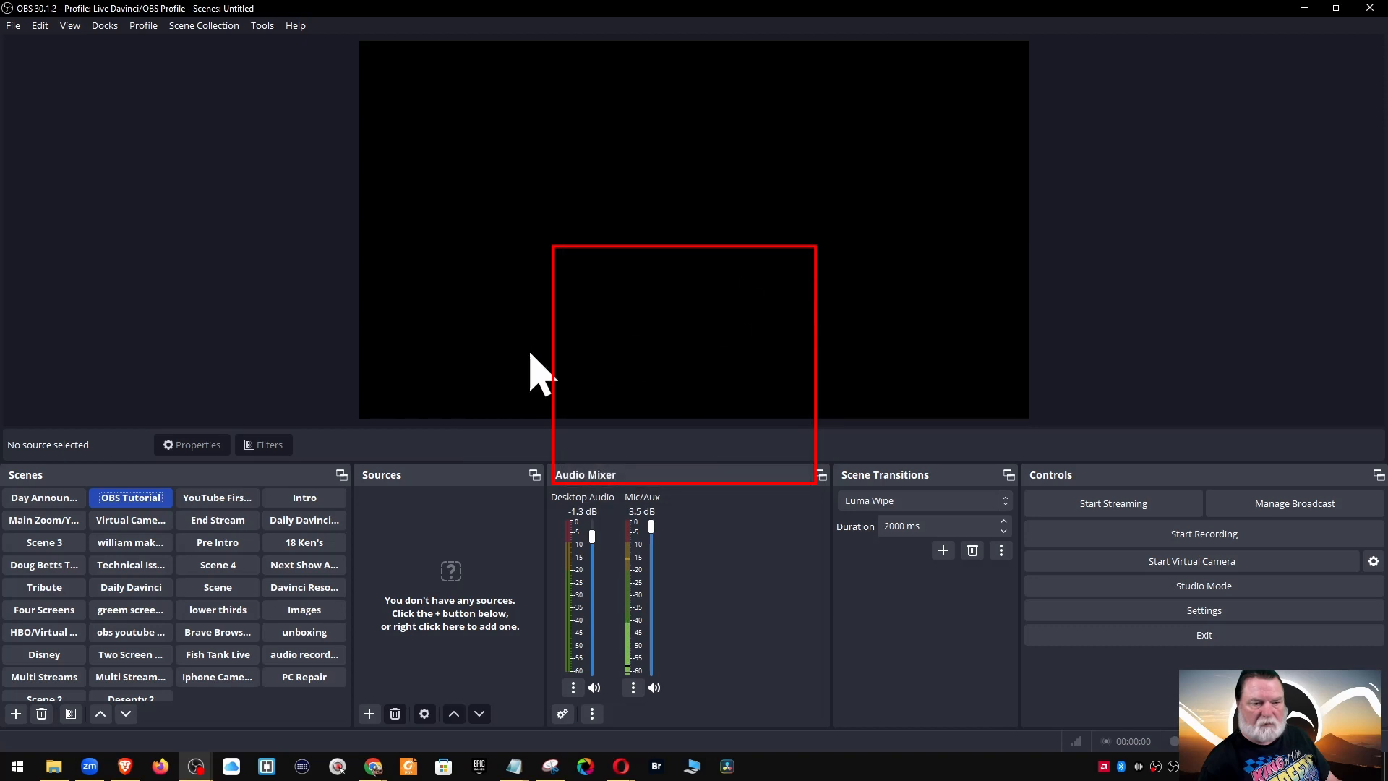
{"action": "left_click", "coordinate": [369, 714]}
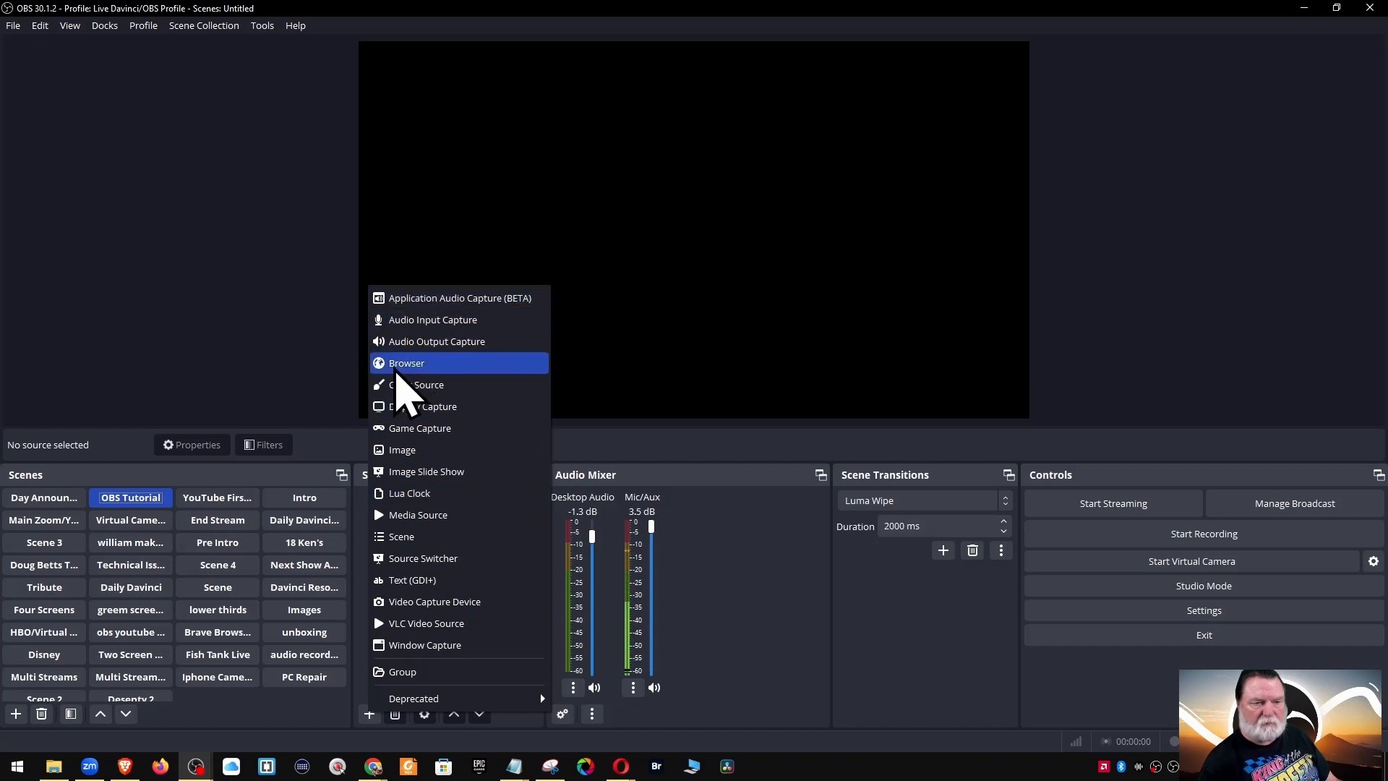
{"action": "left_click", "coordinate": [404, 367]}
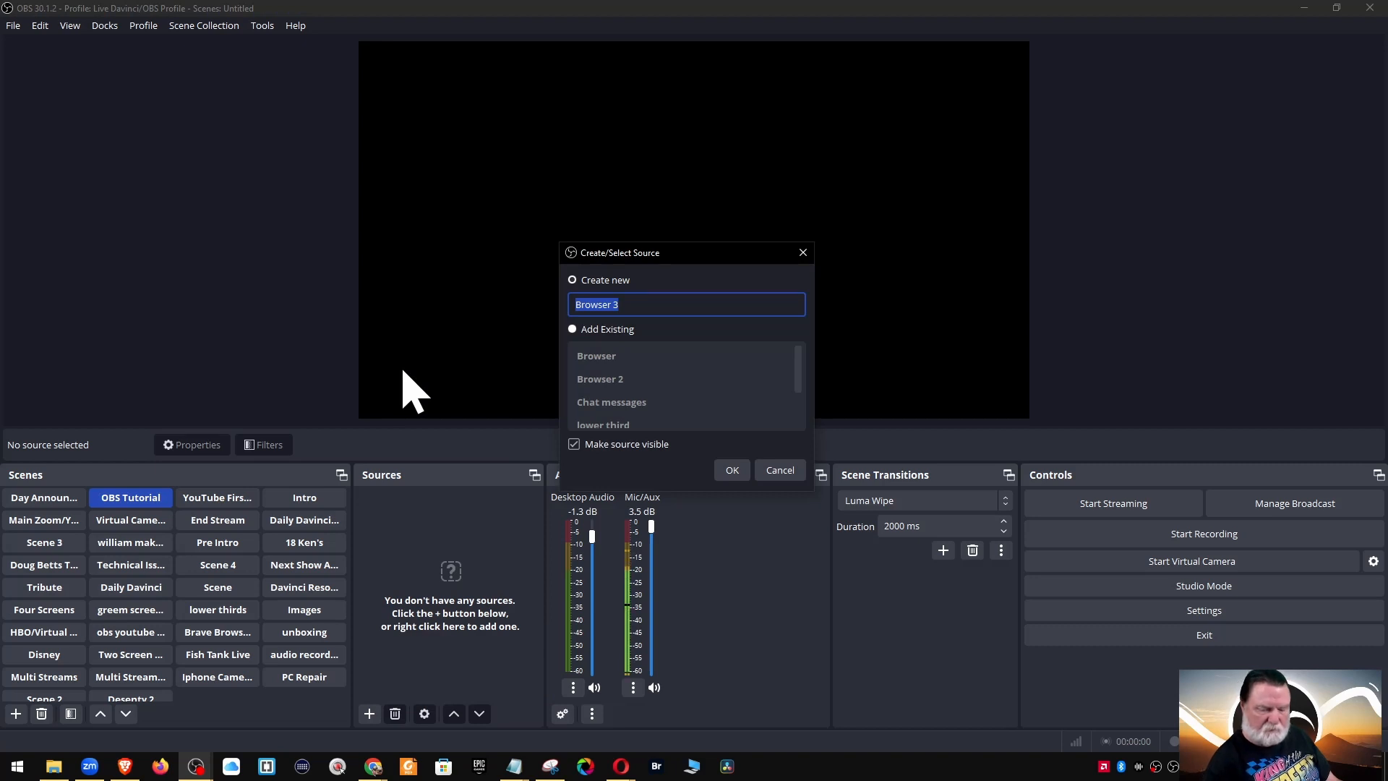
{"action": "key", "text": "BackSpace"}
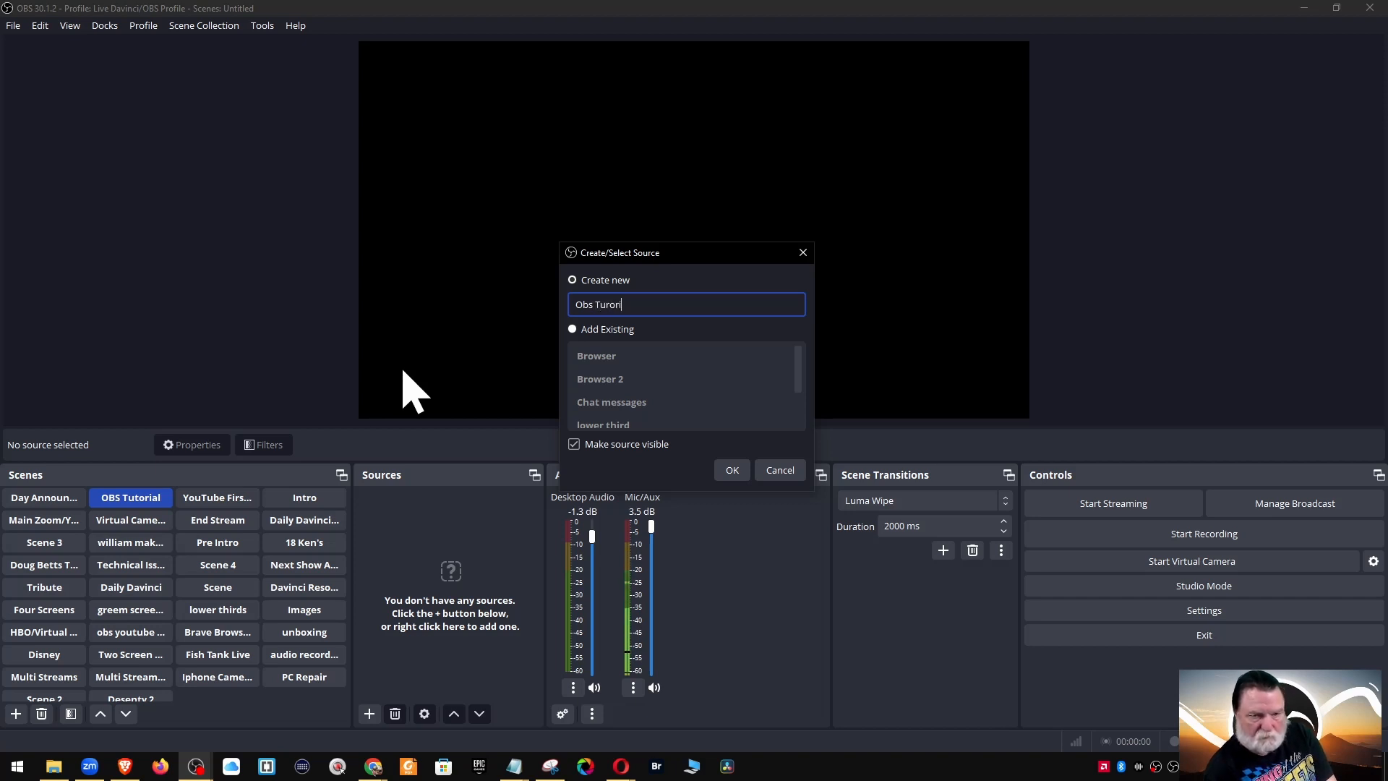
{"action": "key", "text": "Return"}
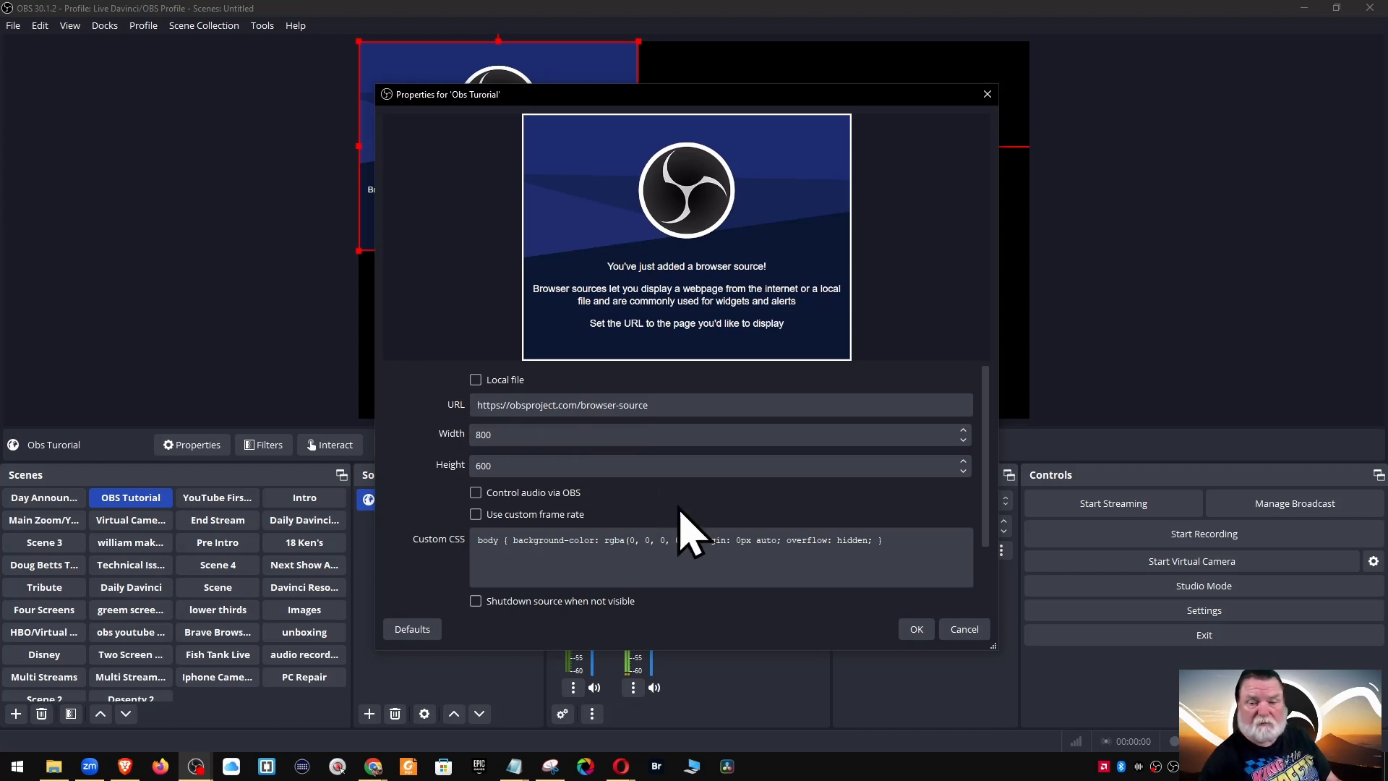
{"action": "left_click", "coordinate": [956, 630]}
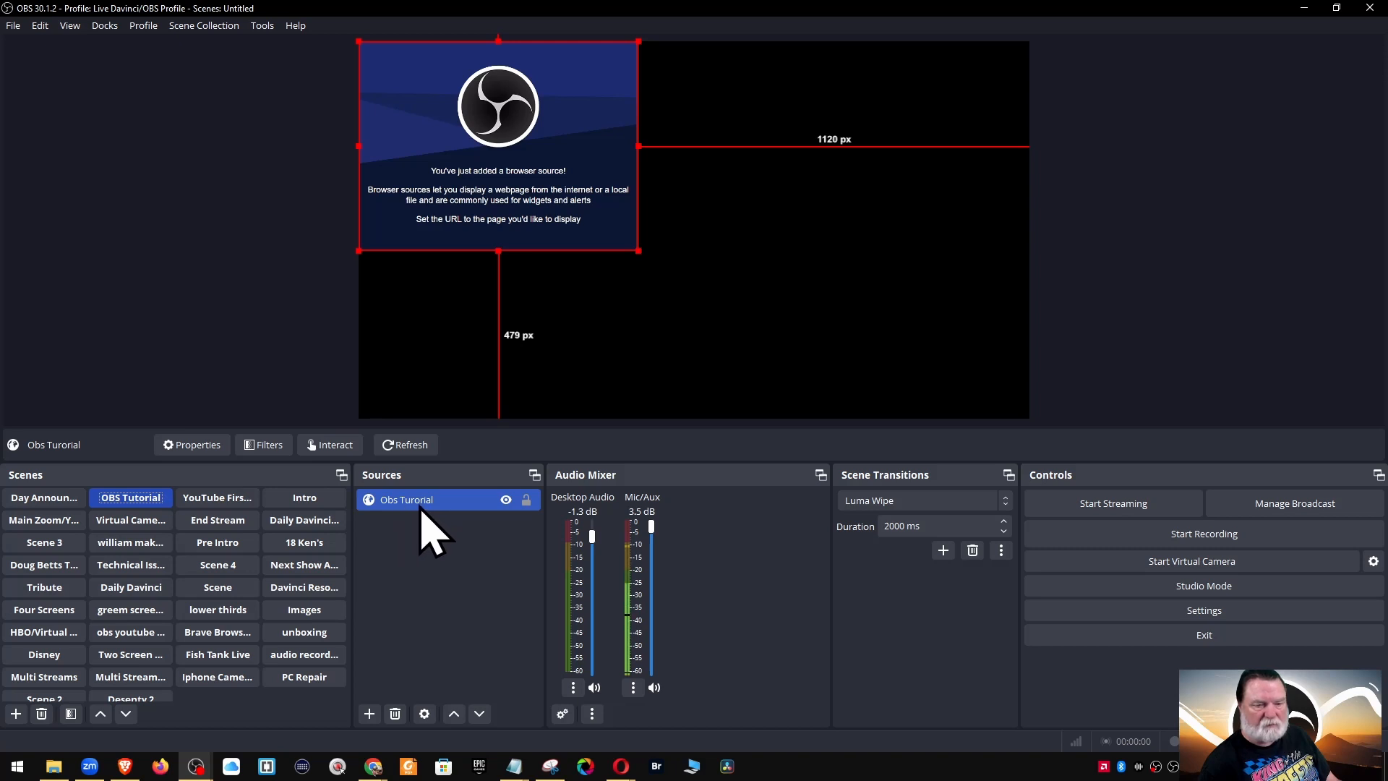
{"action": "left_click", "coordinate": [396, 714]}
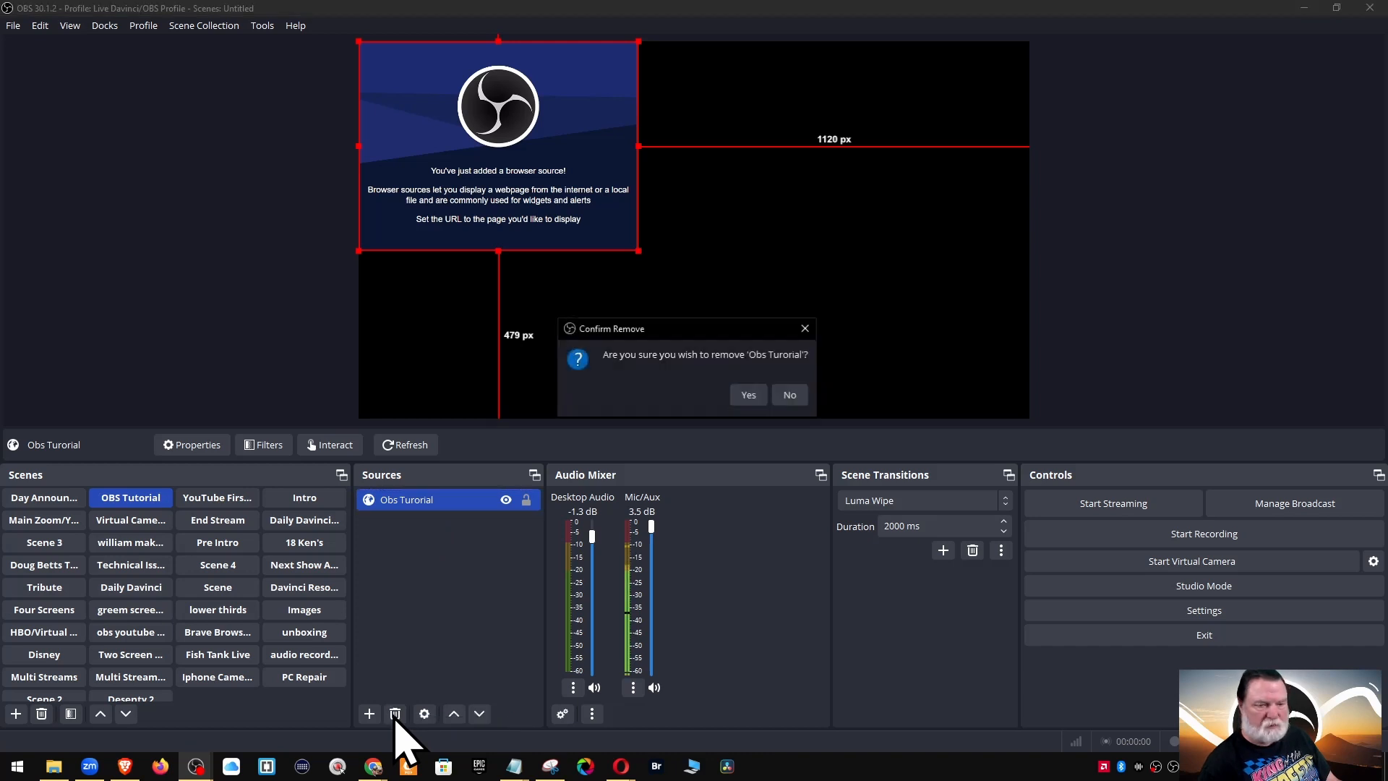
{"action": "left_click", "coordinate": [749, 396]}
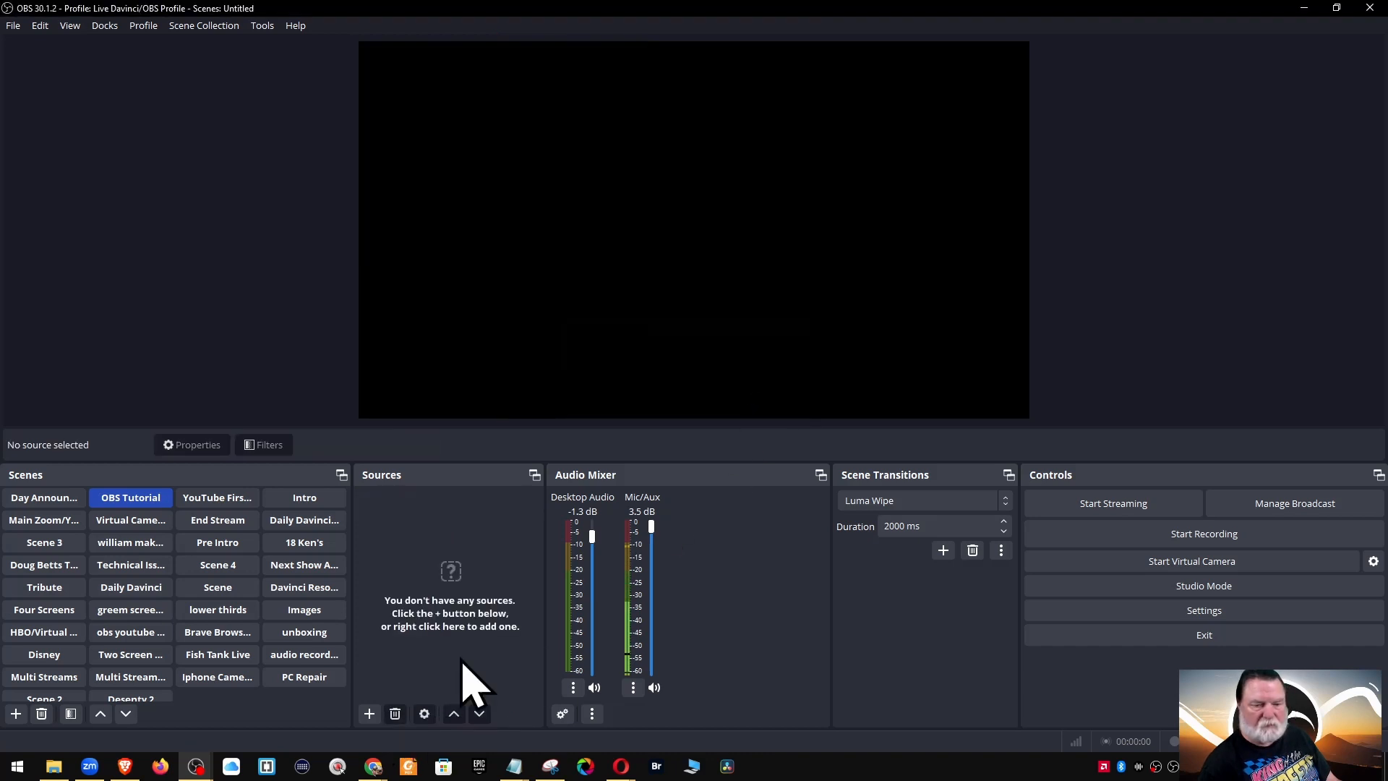
Add a Browser source named 'Obs Tutorial'
{"action": "left_click", "coordinate": [369, 715]}
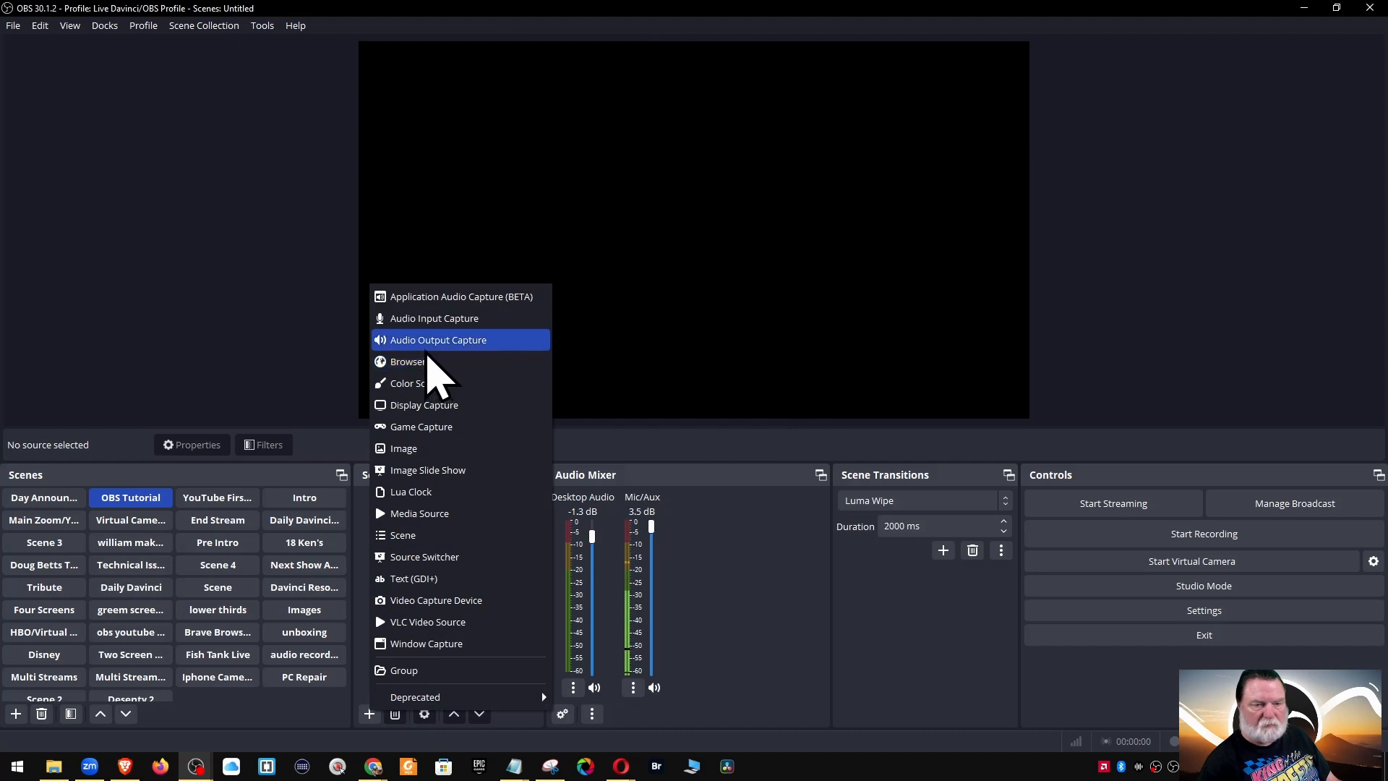
{"action": "left_click", "coordinate": [433, 362]}
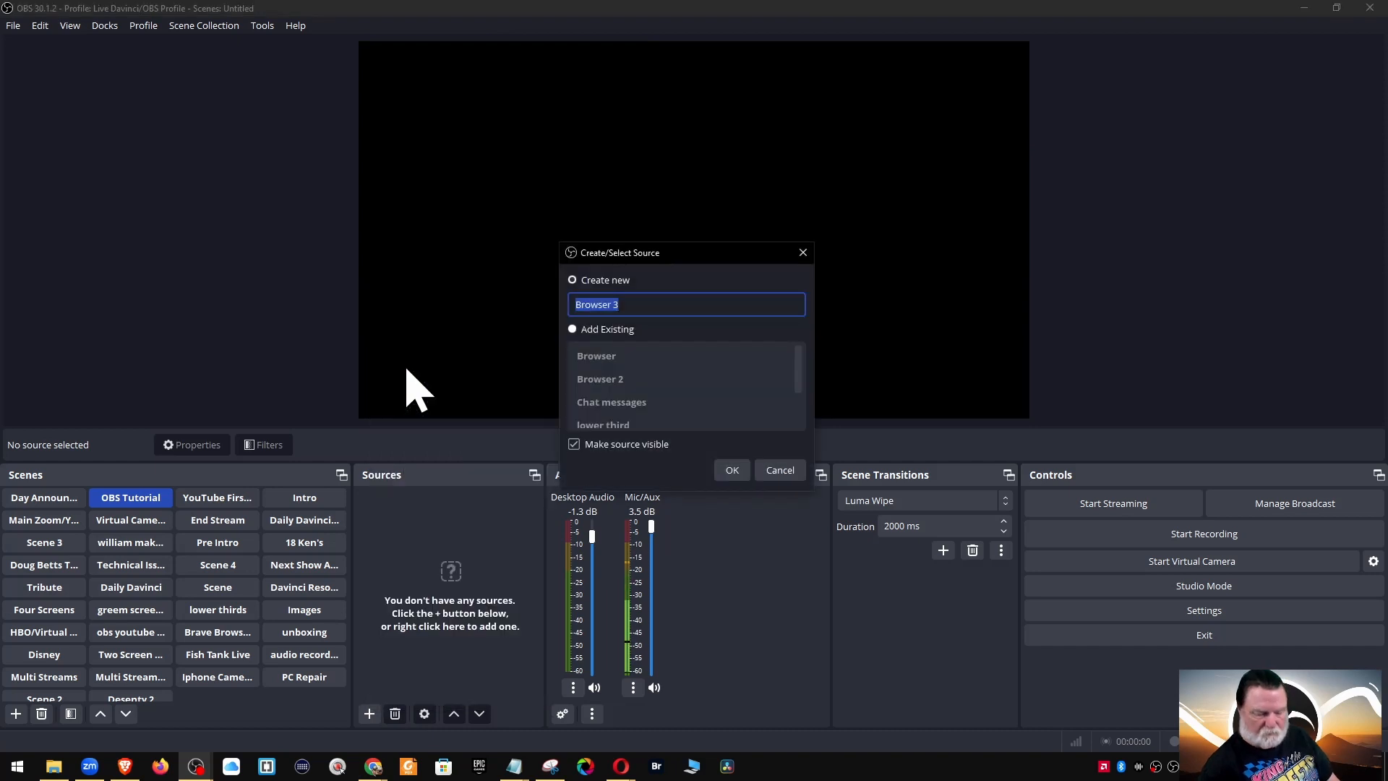
{"action": "key", "text": "BackSpace"}
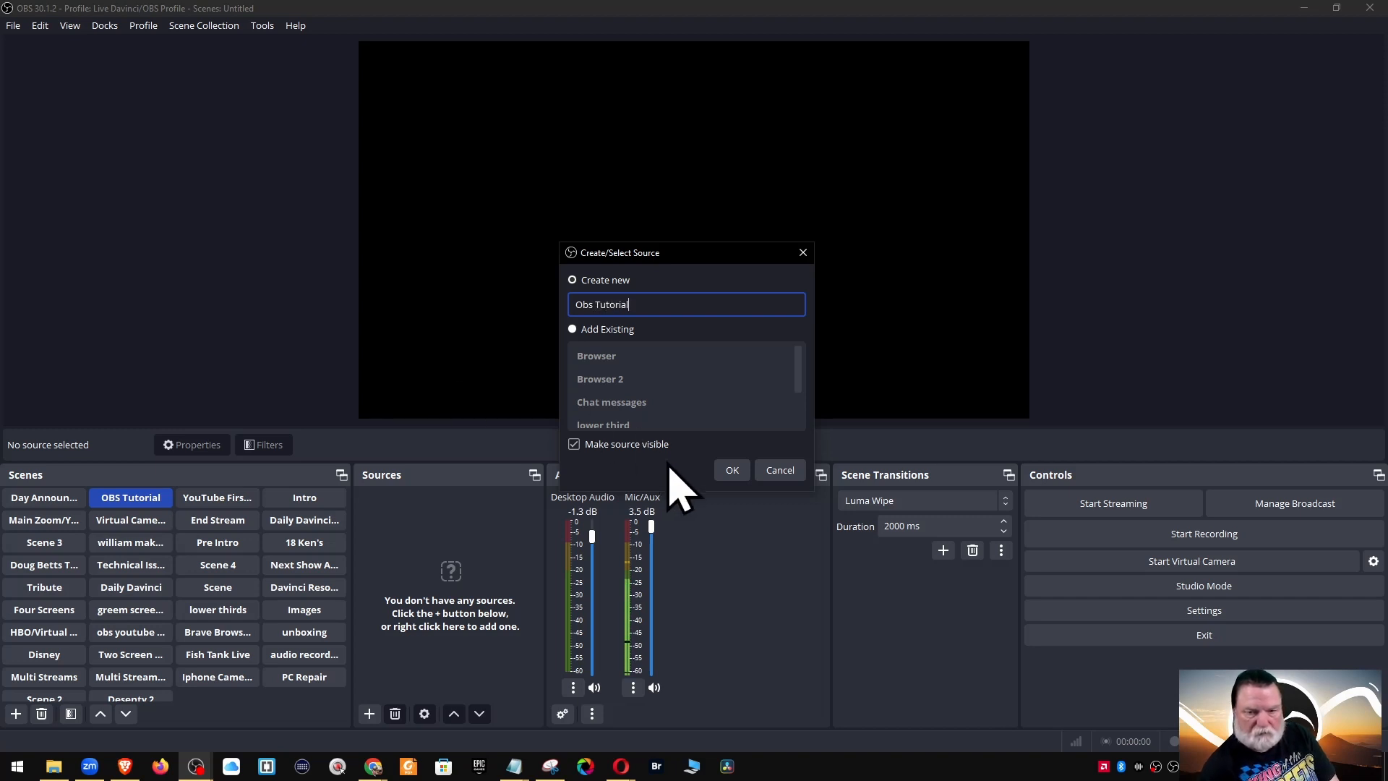
{"action": "left_click", "coordinate": [732, 471]}
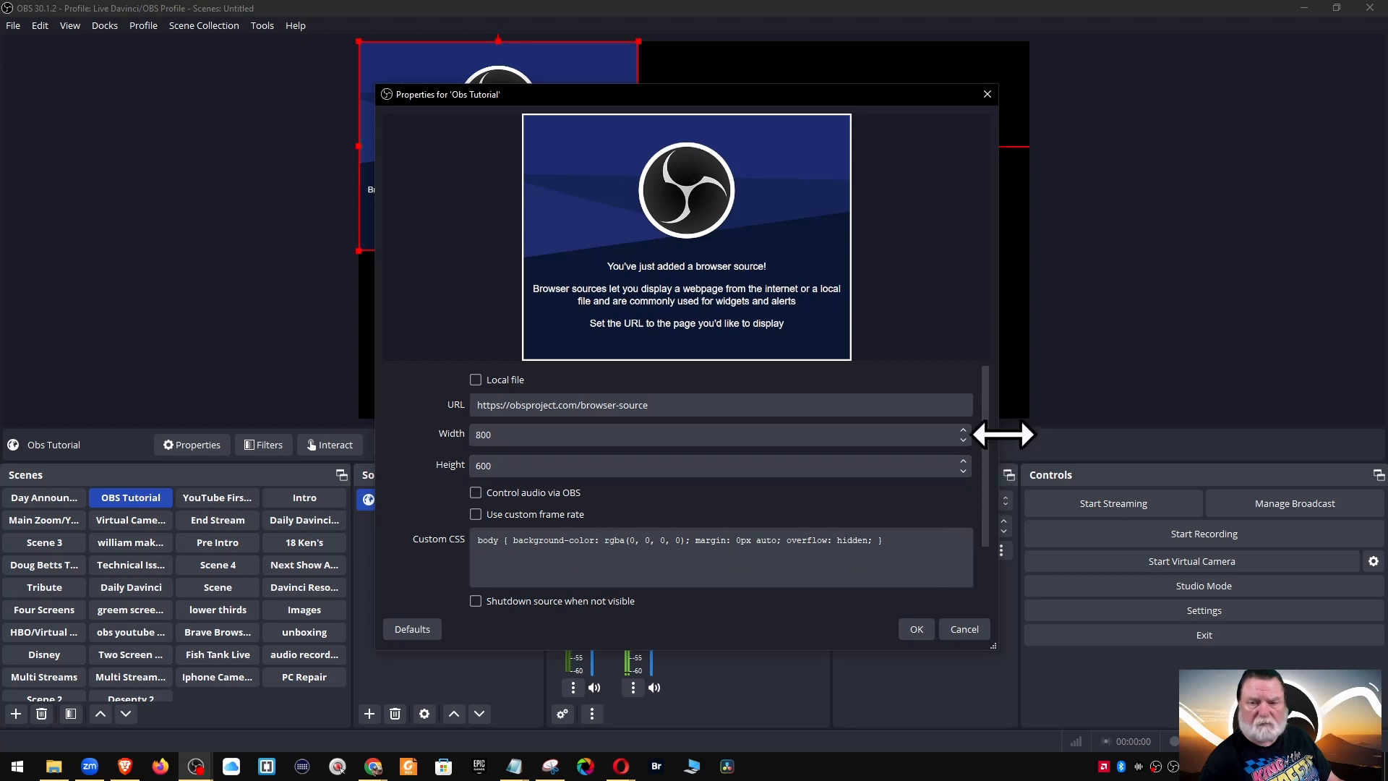
Scroll through its properties showing the default URL and 800×600 size
{"action": "left_click_drag", "start_coordinate": [986, 426], "coordinate": [984, 512]}
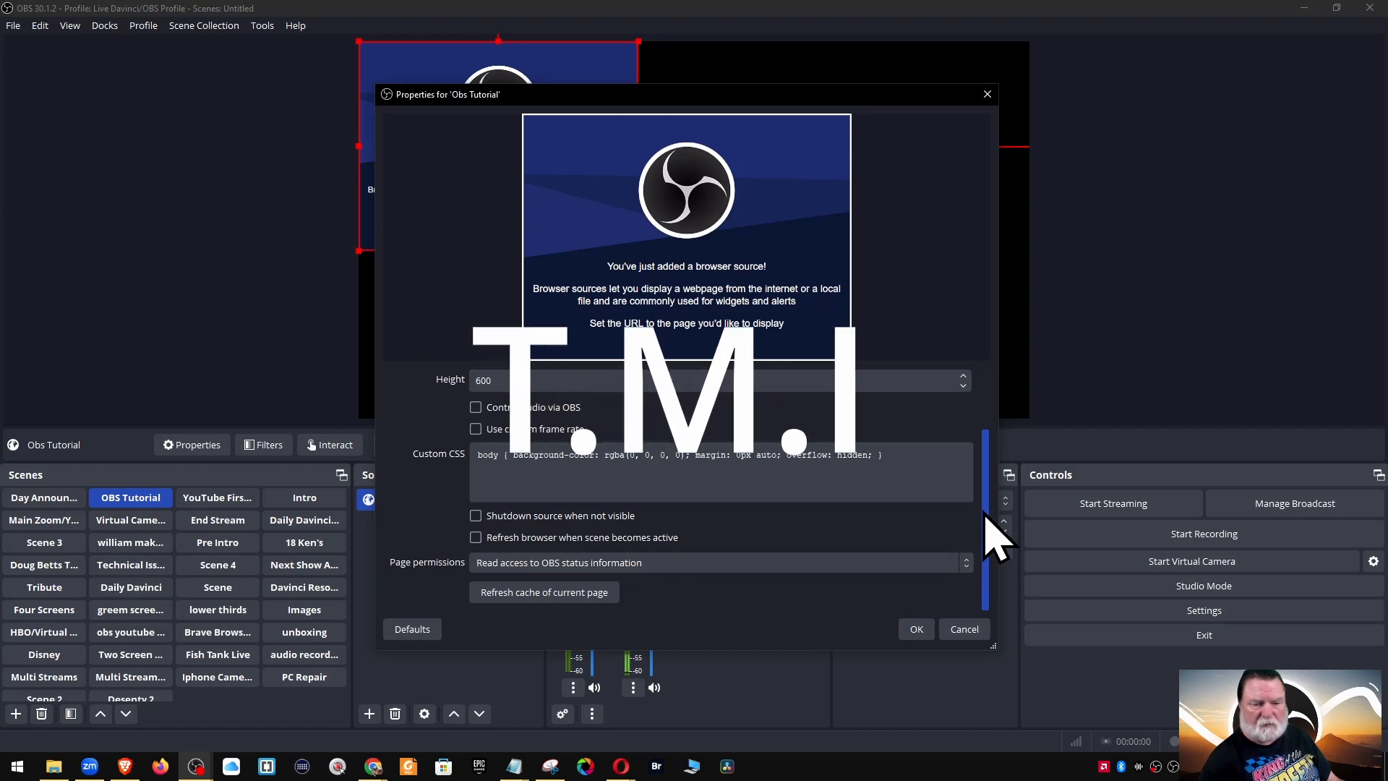
{"action": "left_click_drag", "start_coordinate": [985, 533], "coordinate": [998, 452]}
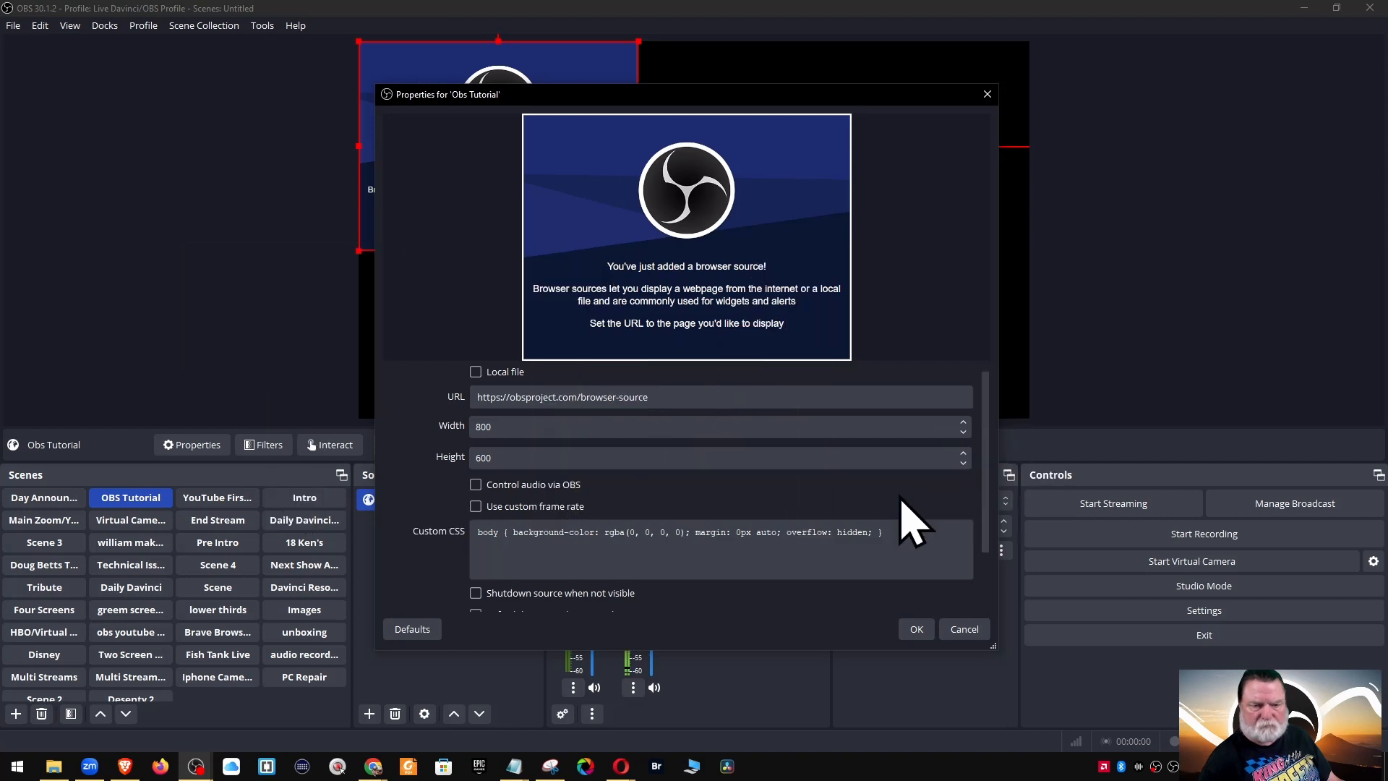
{"action": "scroll", "coordinate": [904, 524], "scroll_direction": "up", "scroll_amount": 1}
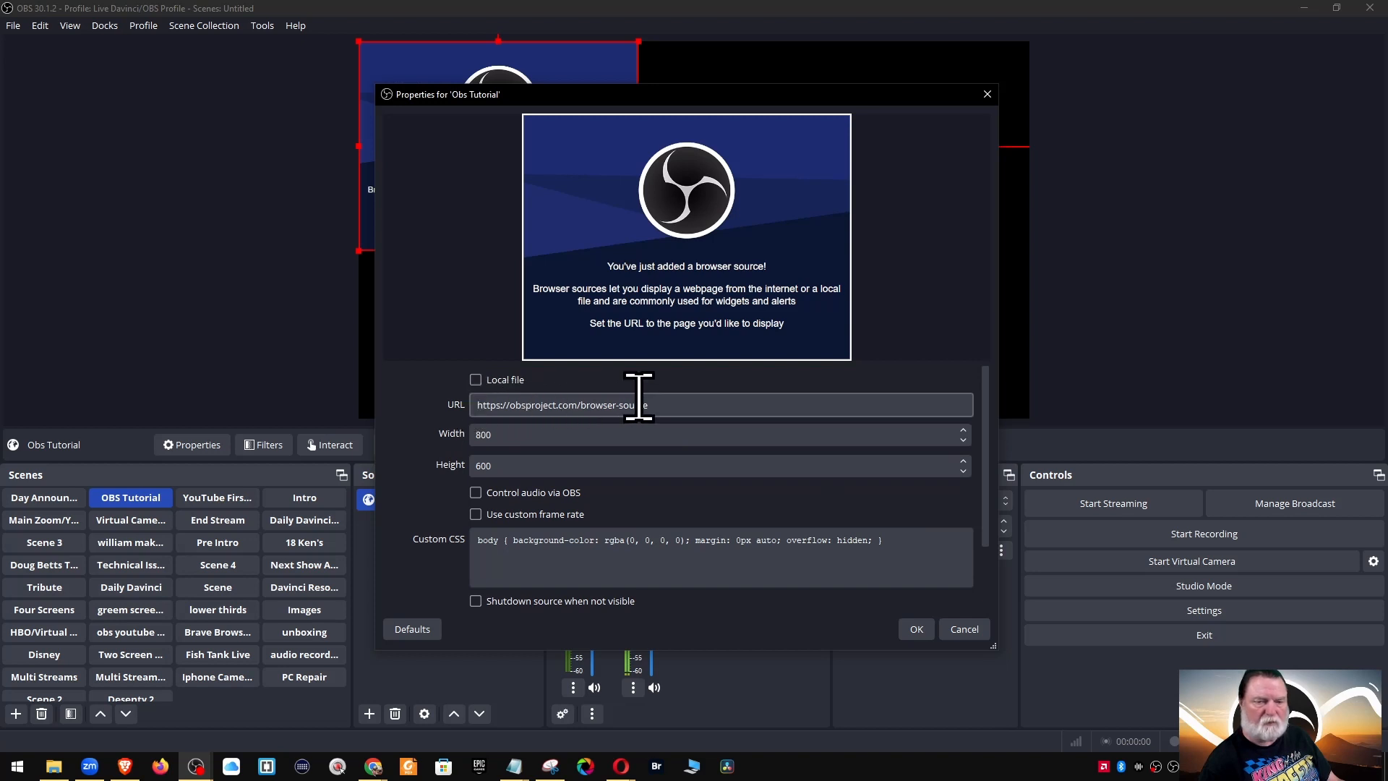
Paste a YouTube Studio page address as the browser source's URL and apply it
{"action": "left_click", "coordinate": [666, 406]}
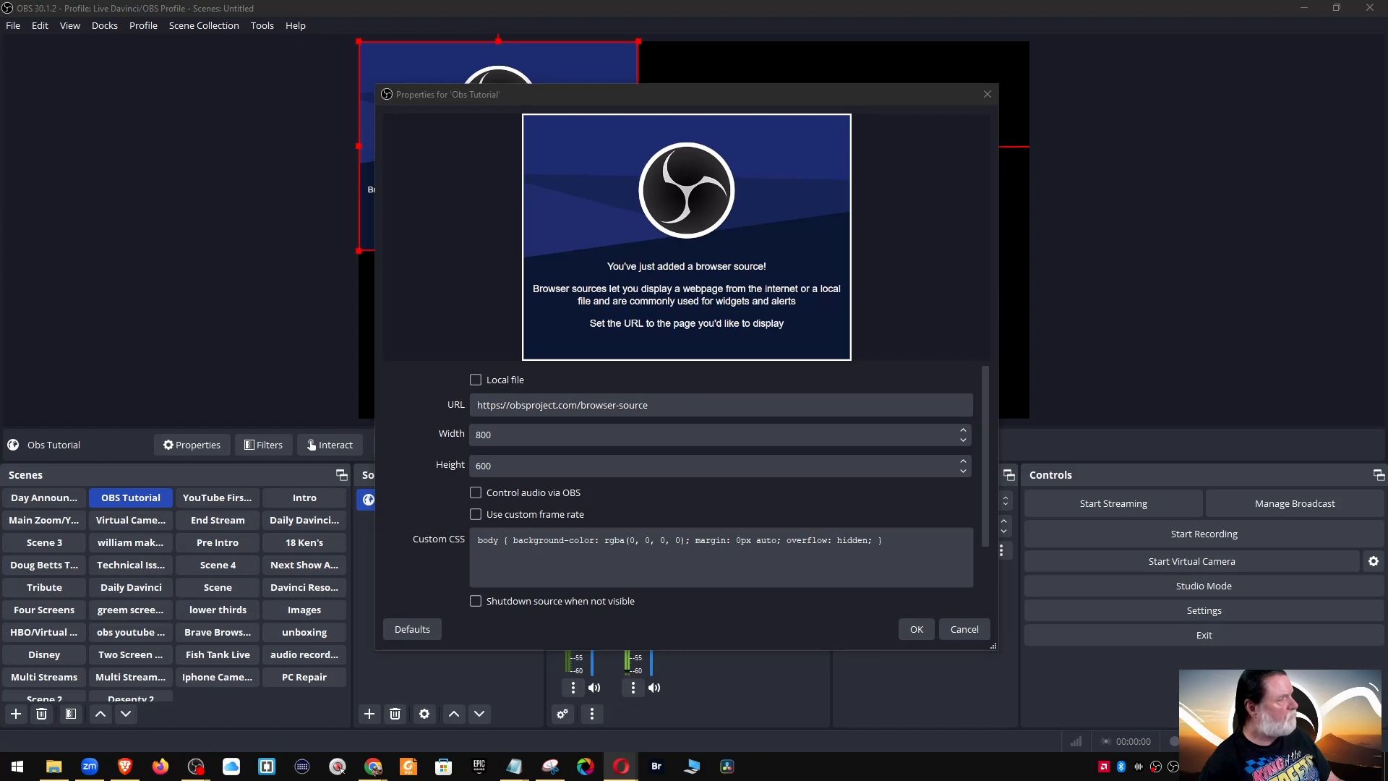
{"action": "left_click", "coordinate": [669, 405]}
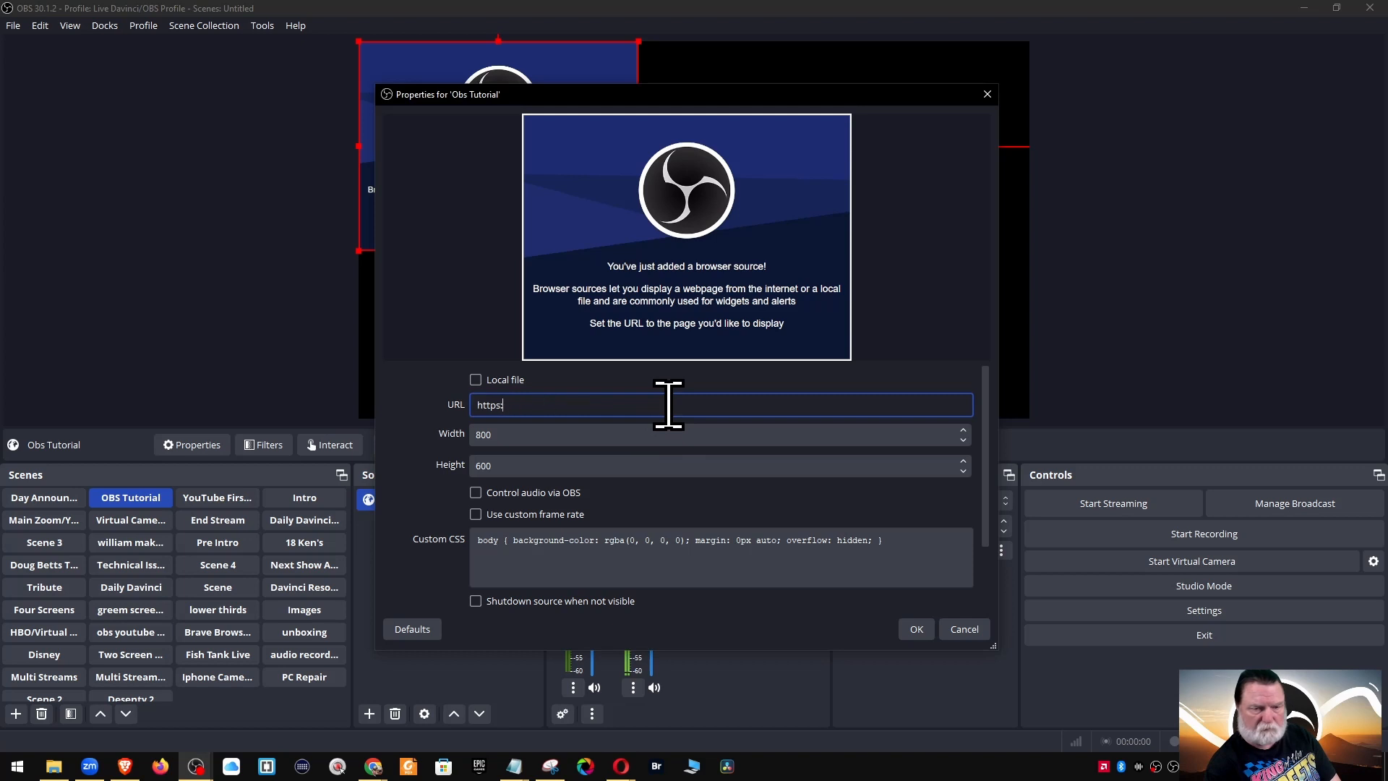
{"action": "key", "text": "ctrl+v"}
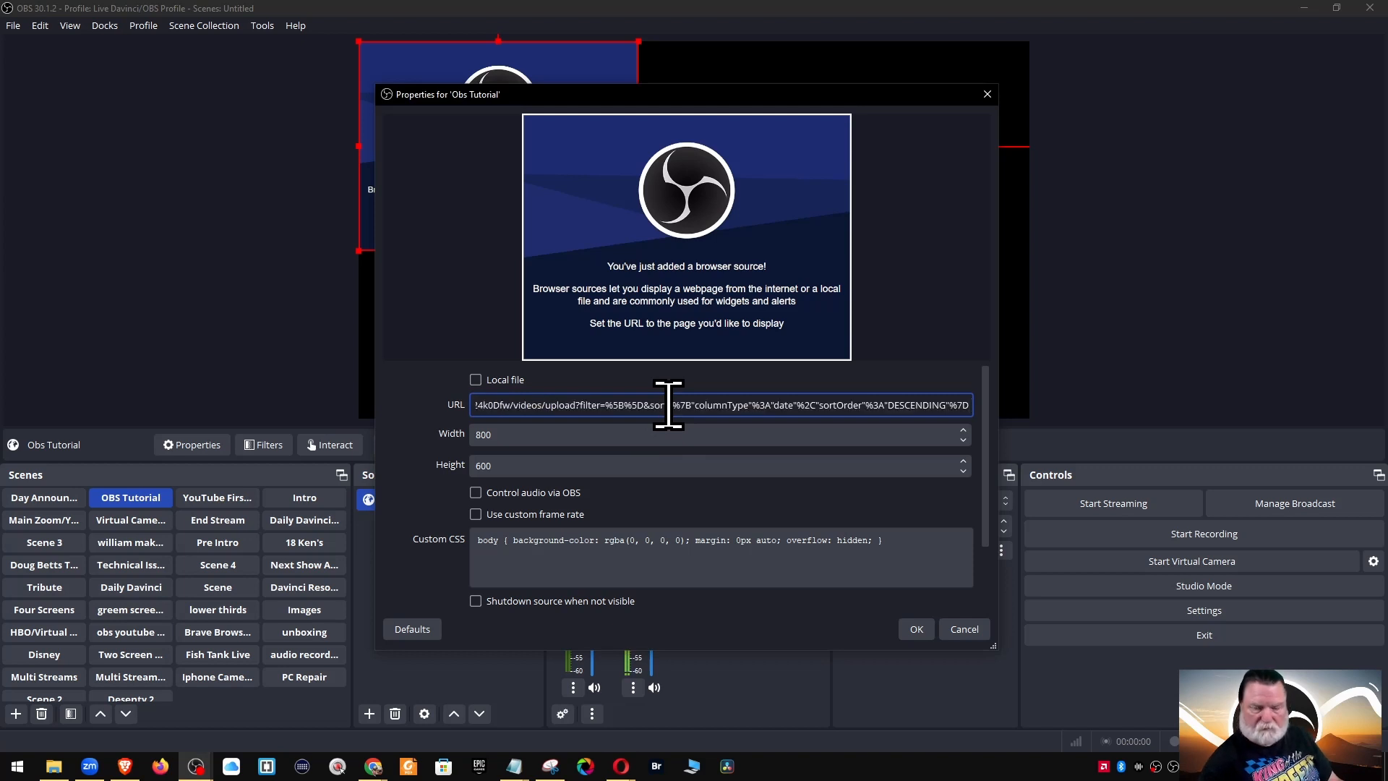
{"action": "left_click", "coordinate": [915, 629]}
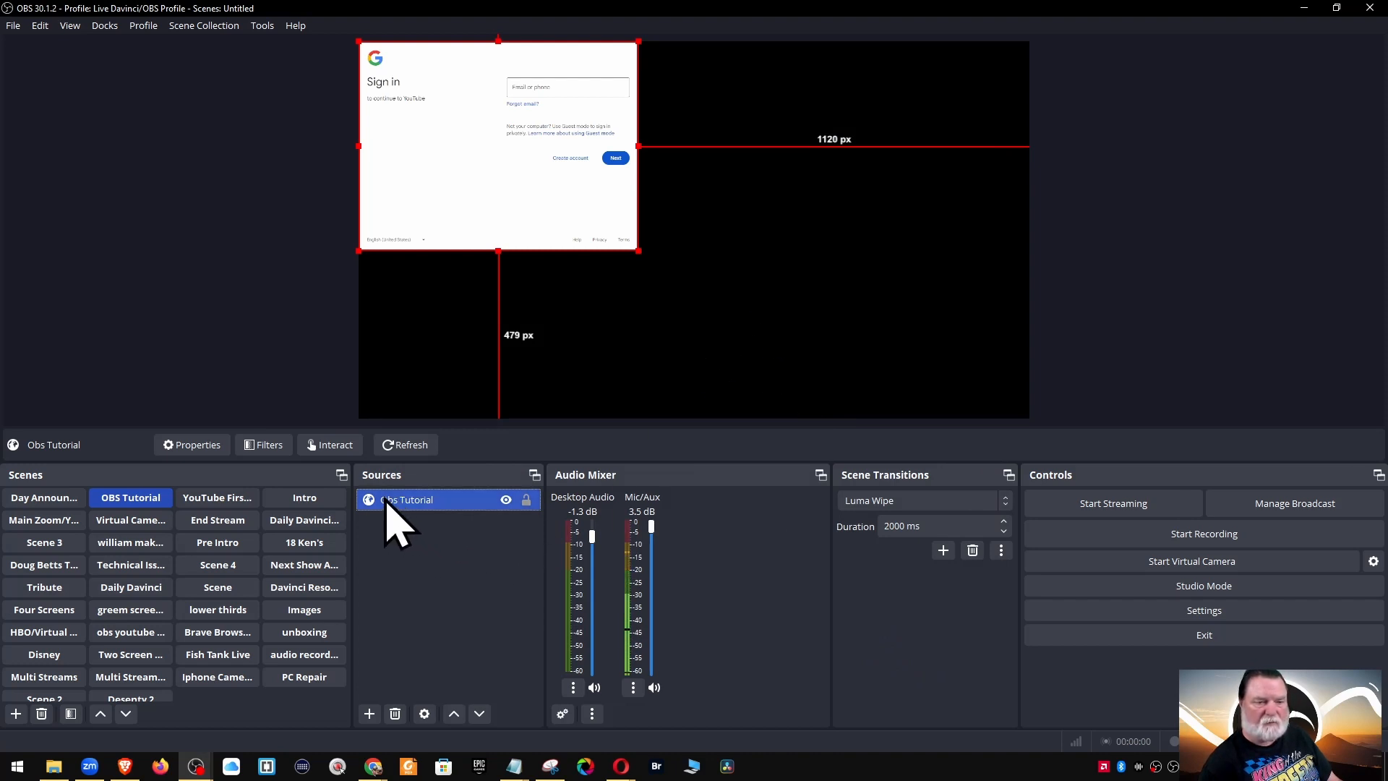
Reopen the browser source's properties and trim the existing URL
{"action": "left_click", "coordinate": [191, 446]}
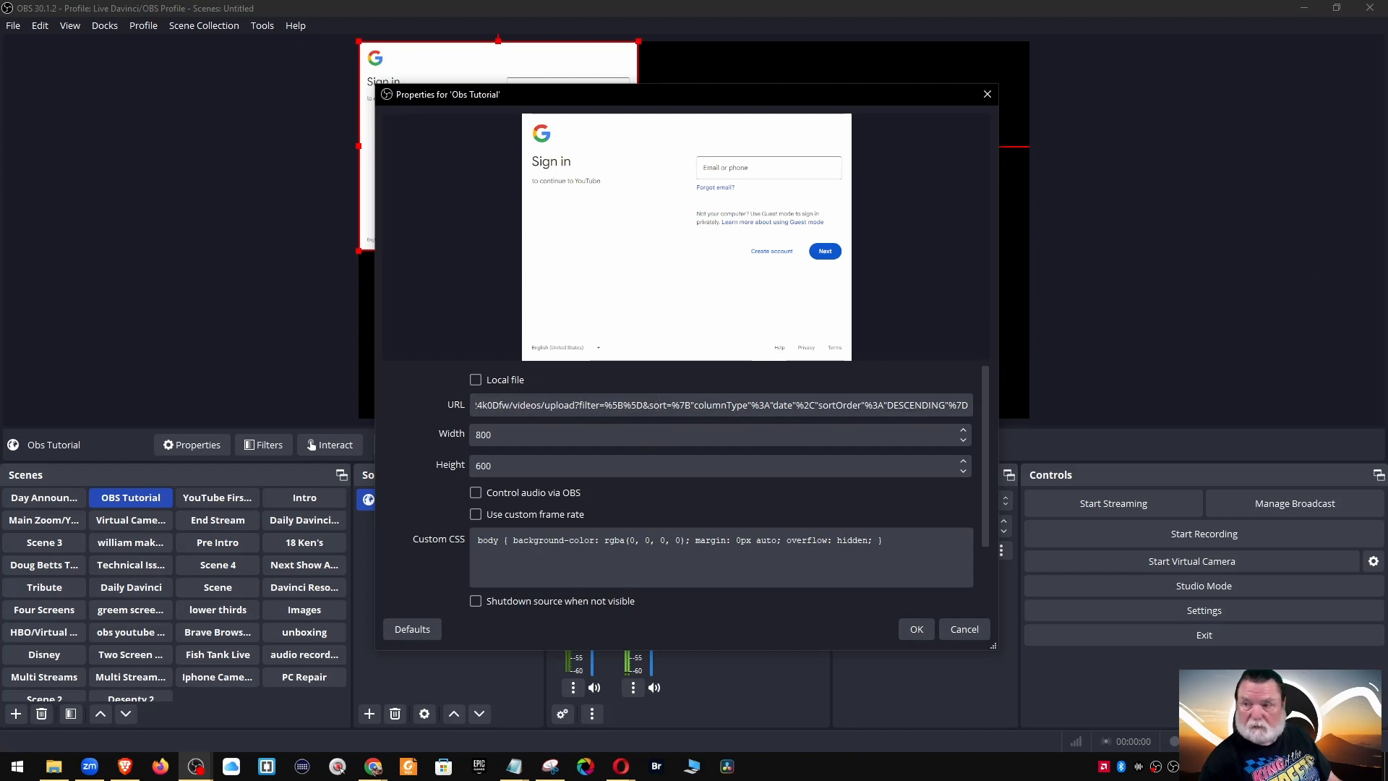
{"action": "key", "text": "alt+Tab"}
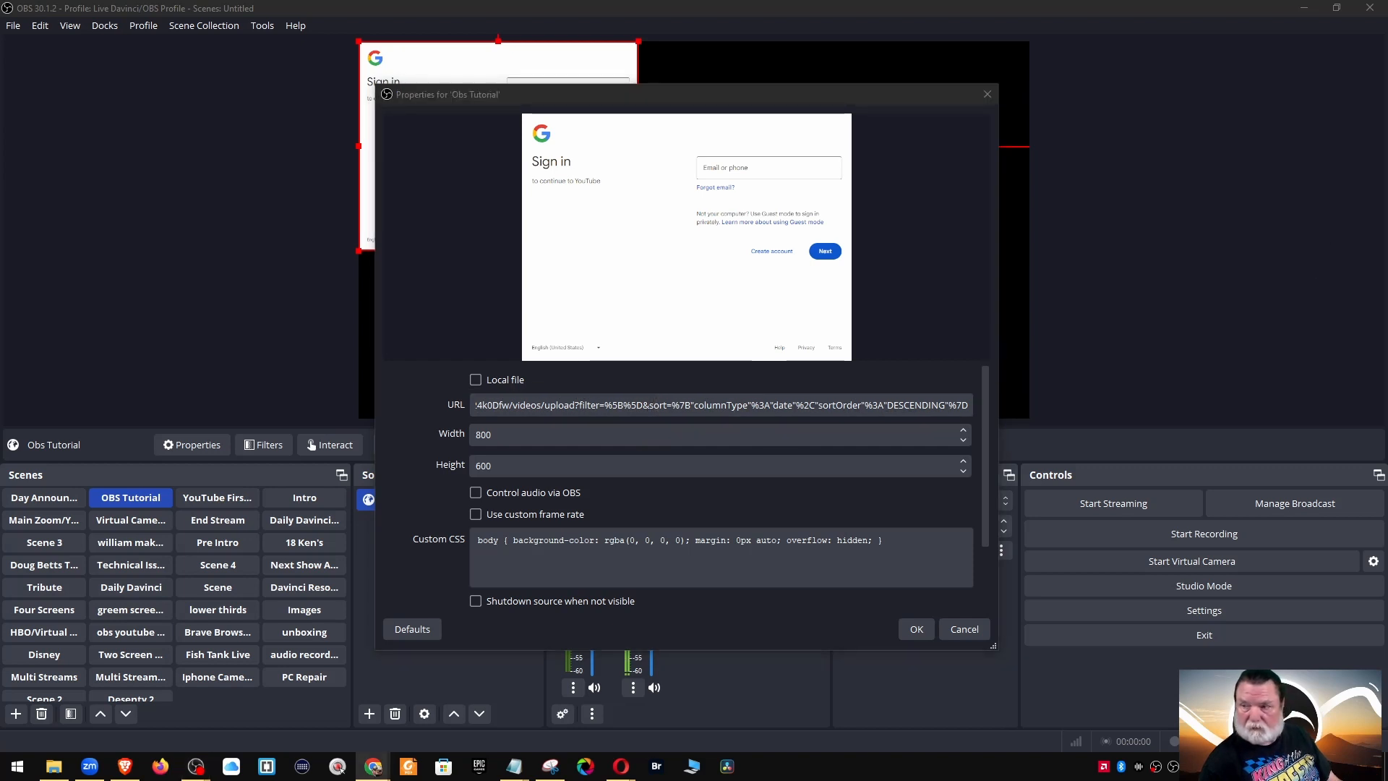
{"action": "left_click", "coordinate": [603, 403]}
{"action": "key", "text": "BackSpace"}
{"action": "key", "text": "BackSpace"}
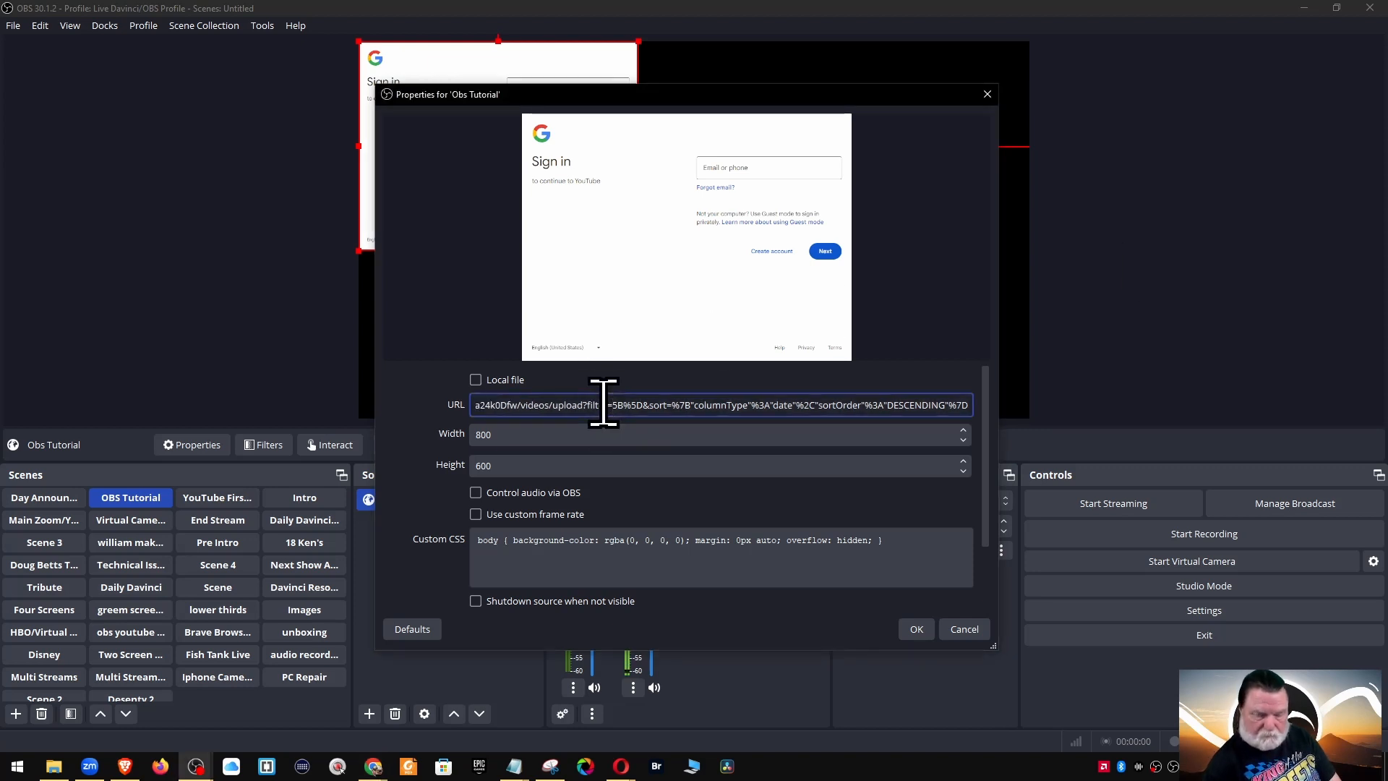
{"action": "type", "text": "er"}
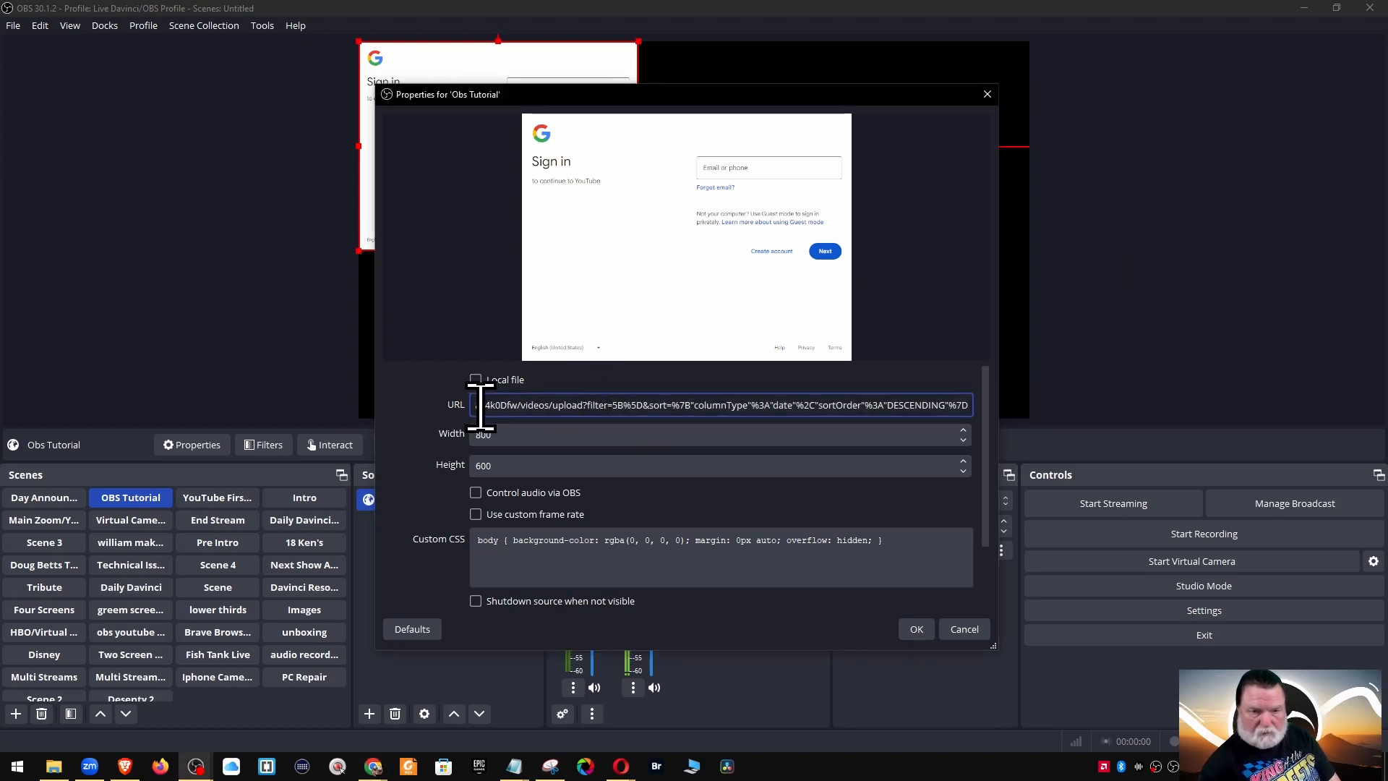
{"action": "left_click_drag", "start_coordinate": [481, 407], "coordinate": [805, 433]}
{"action": "key", "text": "BackSpace"}
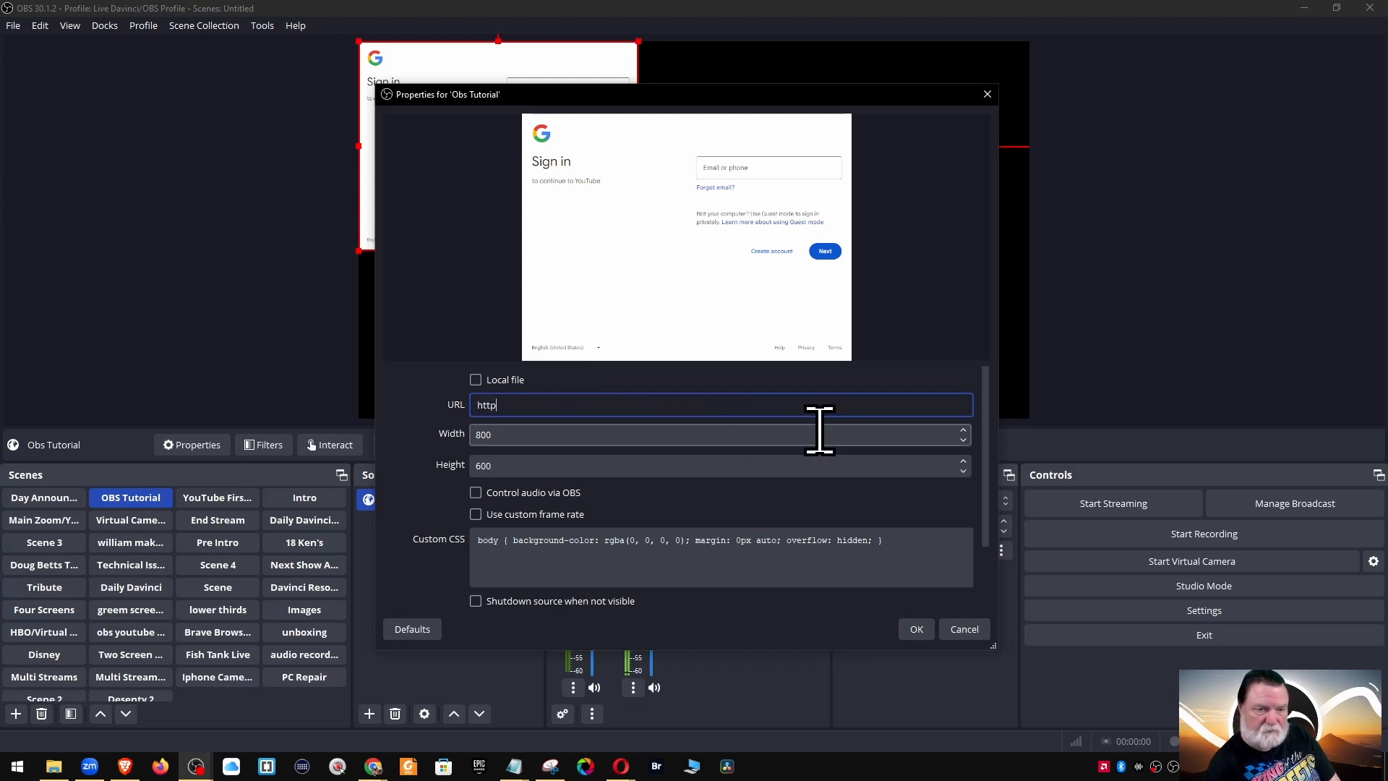
{"action": "key", "text": "BackSpace"}
{"action": "key", "text": "BackSpace"}
{"action": "key", "text": "BackSpace"}
{"action": "key", "text": "BackSpace"}
{"action": "type", "text": "https://www.facebook.com/"}
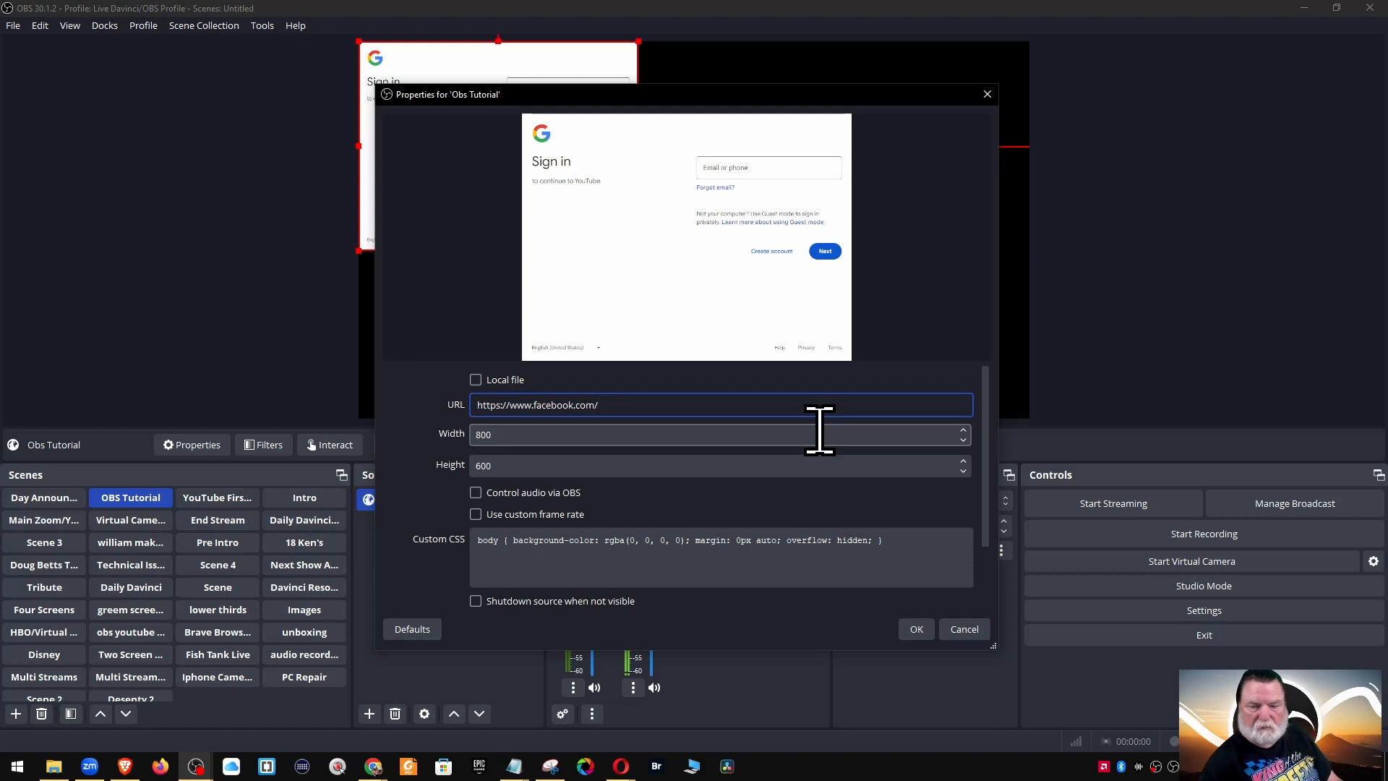
{"action": "left_click", "coordinate": [917, 629]}
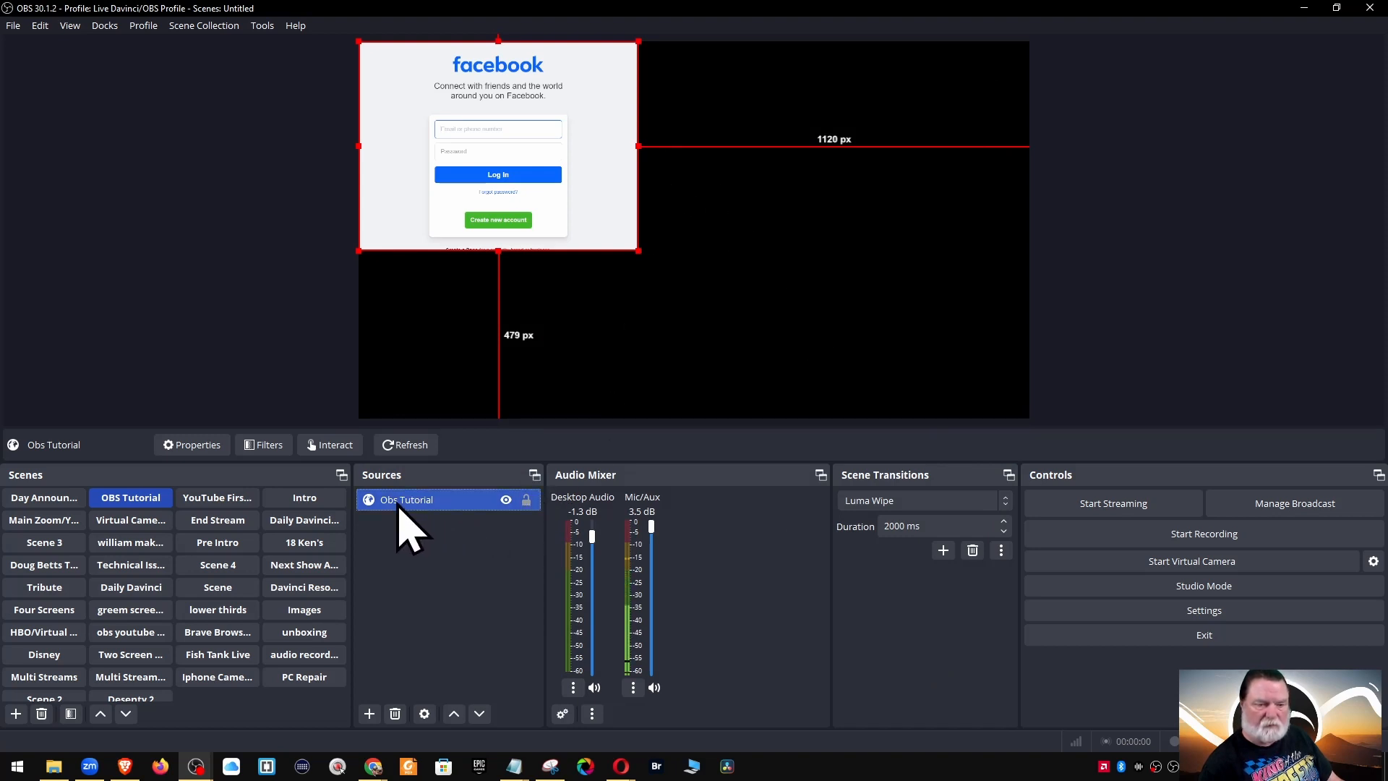
{"action": "left_click", "coordinate": [395, 714]}
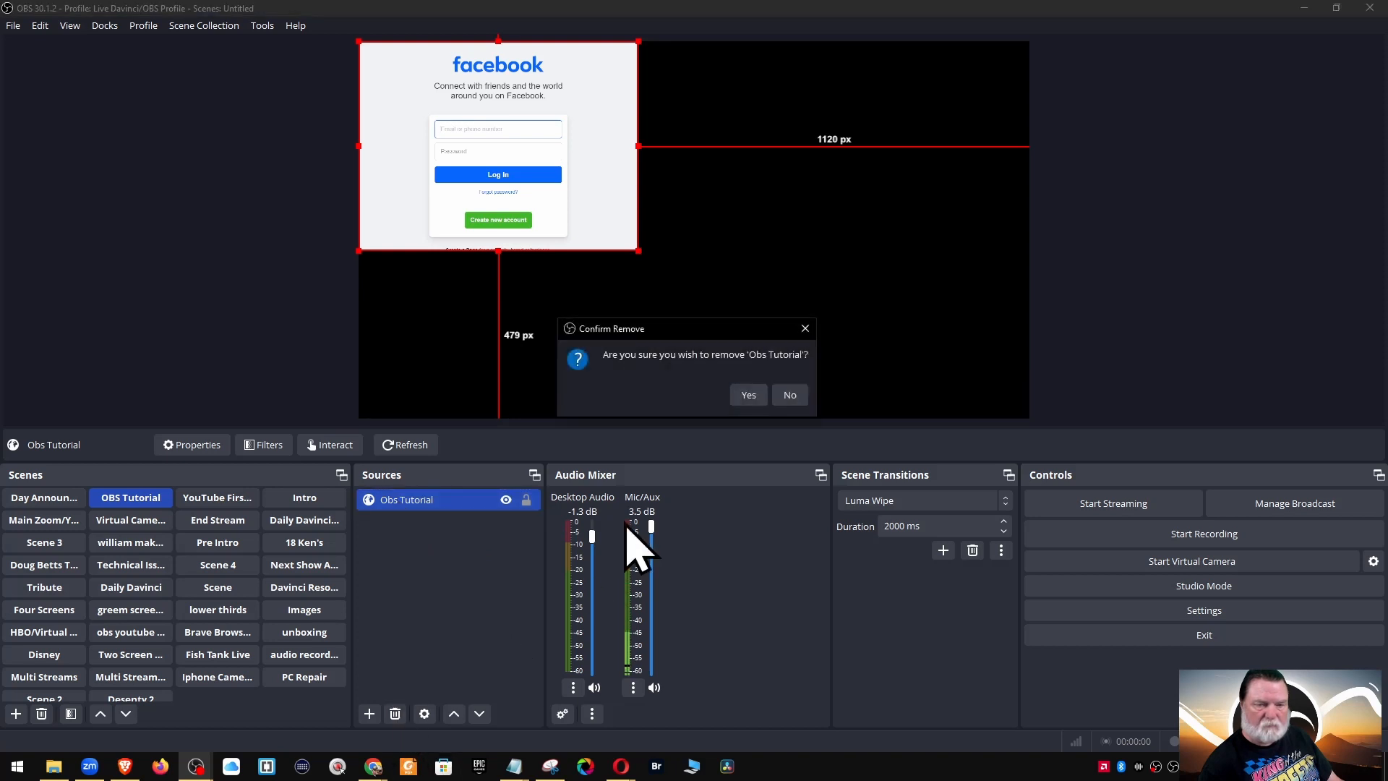
{"action": "left_click", "coordinate": [748, 394]}
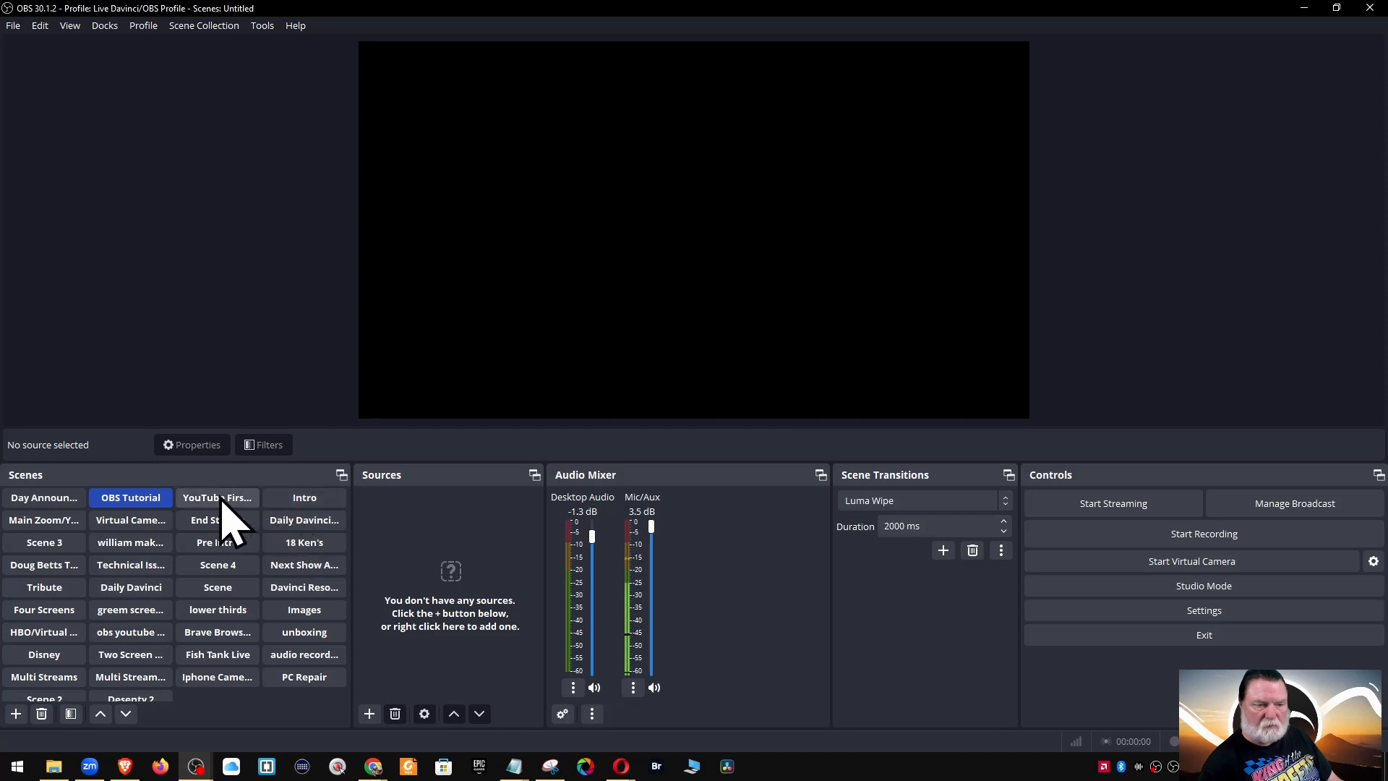
{"action": "left_click", "coordinate": [43, 522]}
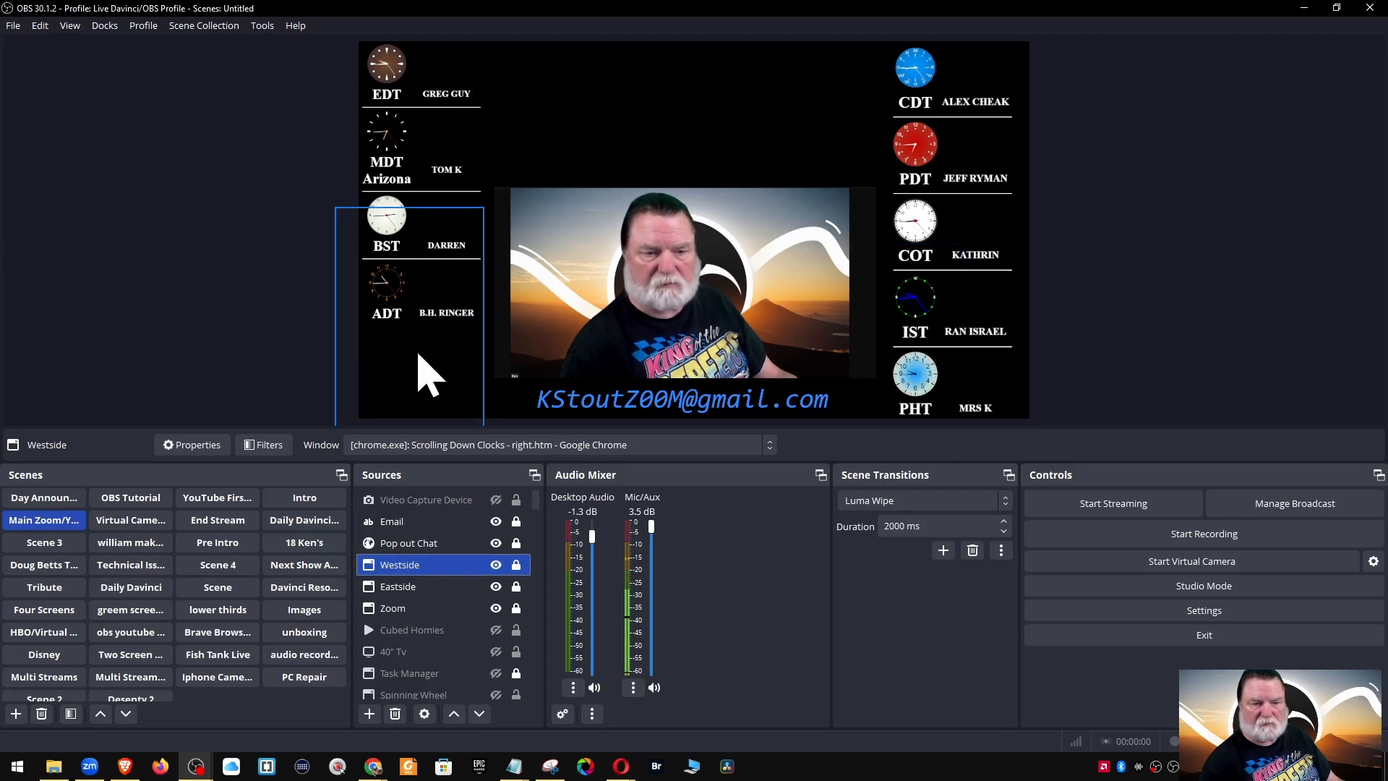
{"action": "left_click", "coordinate": [429, 609], "text": "ctrl"}
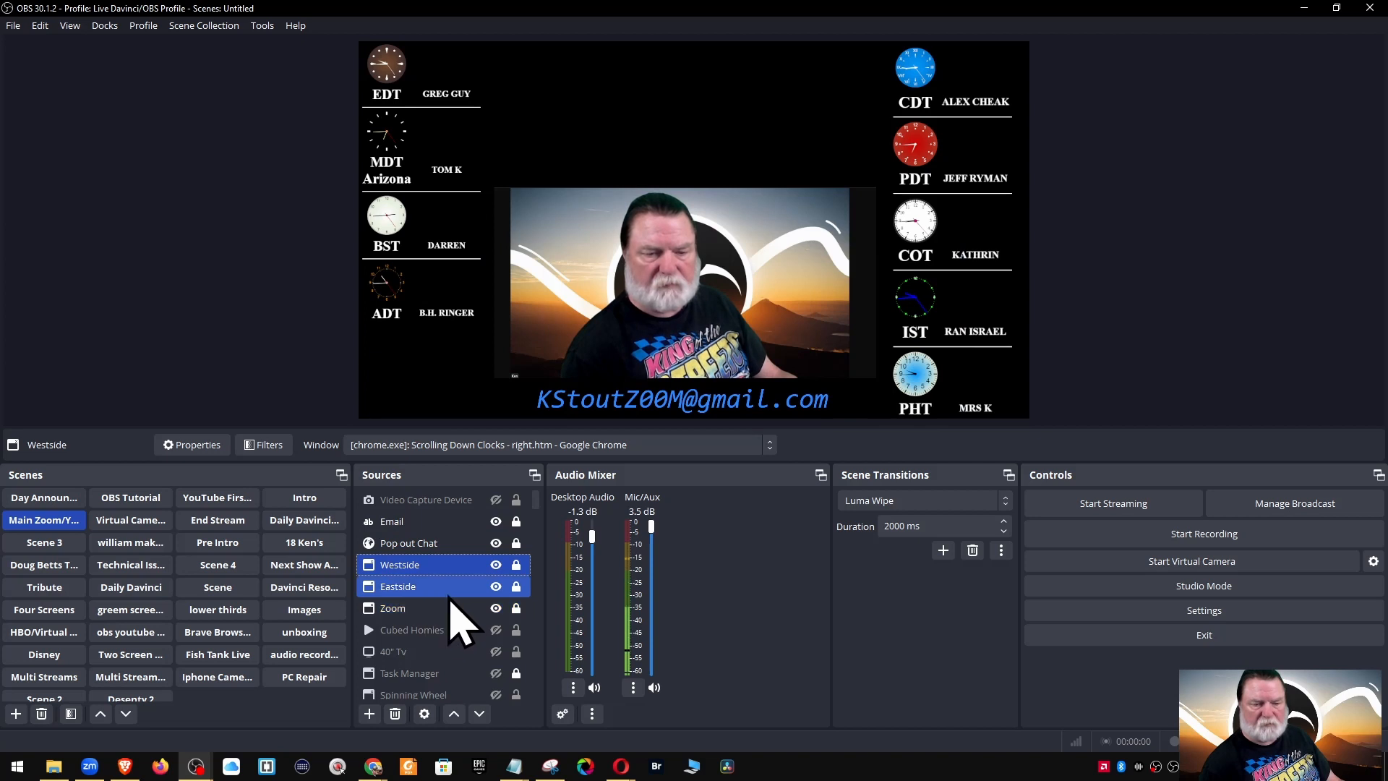
{"action": "left_click", "coordinate": [470, 573]}
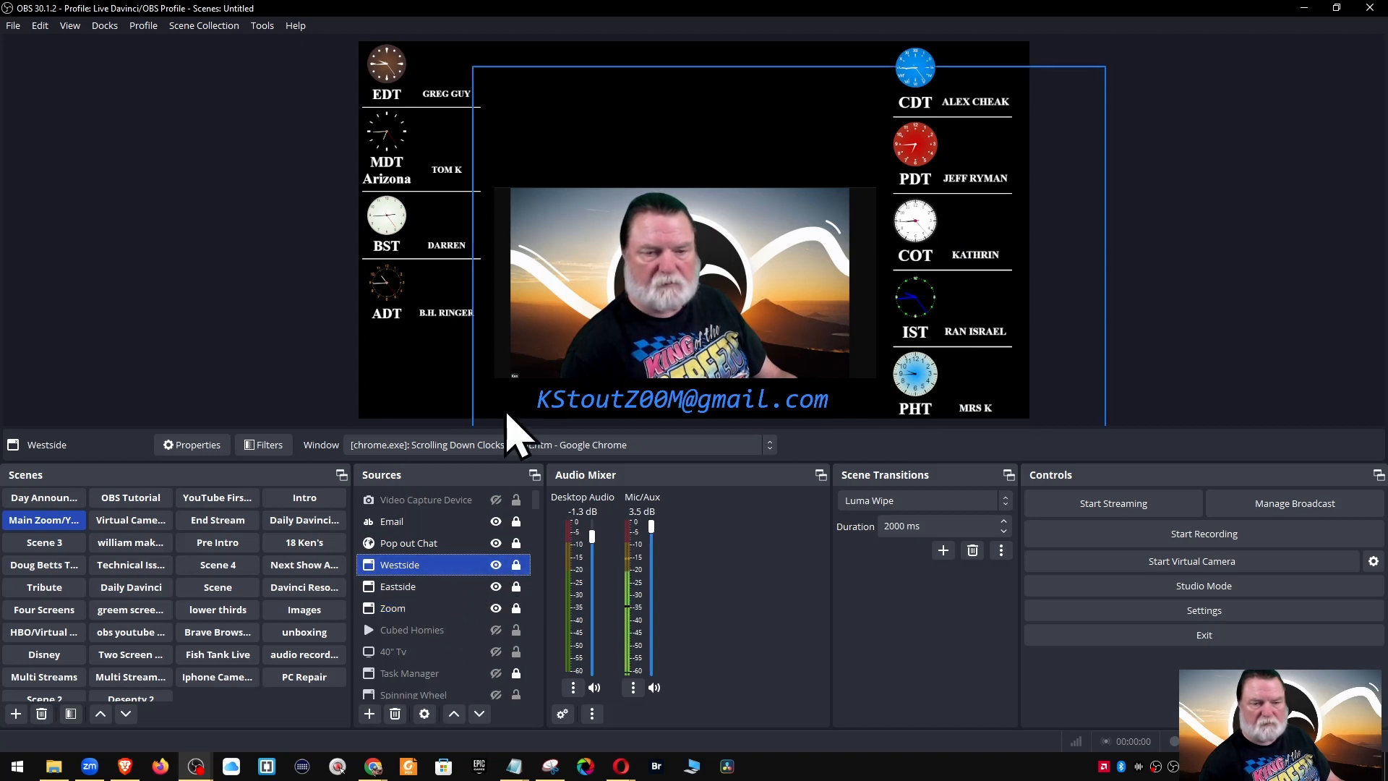
{"action": "left_click", "coordinate": [437, 446]}
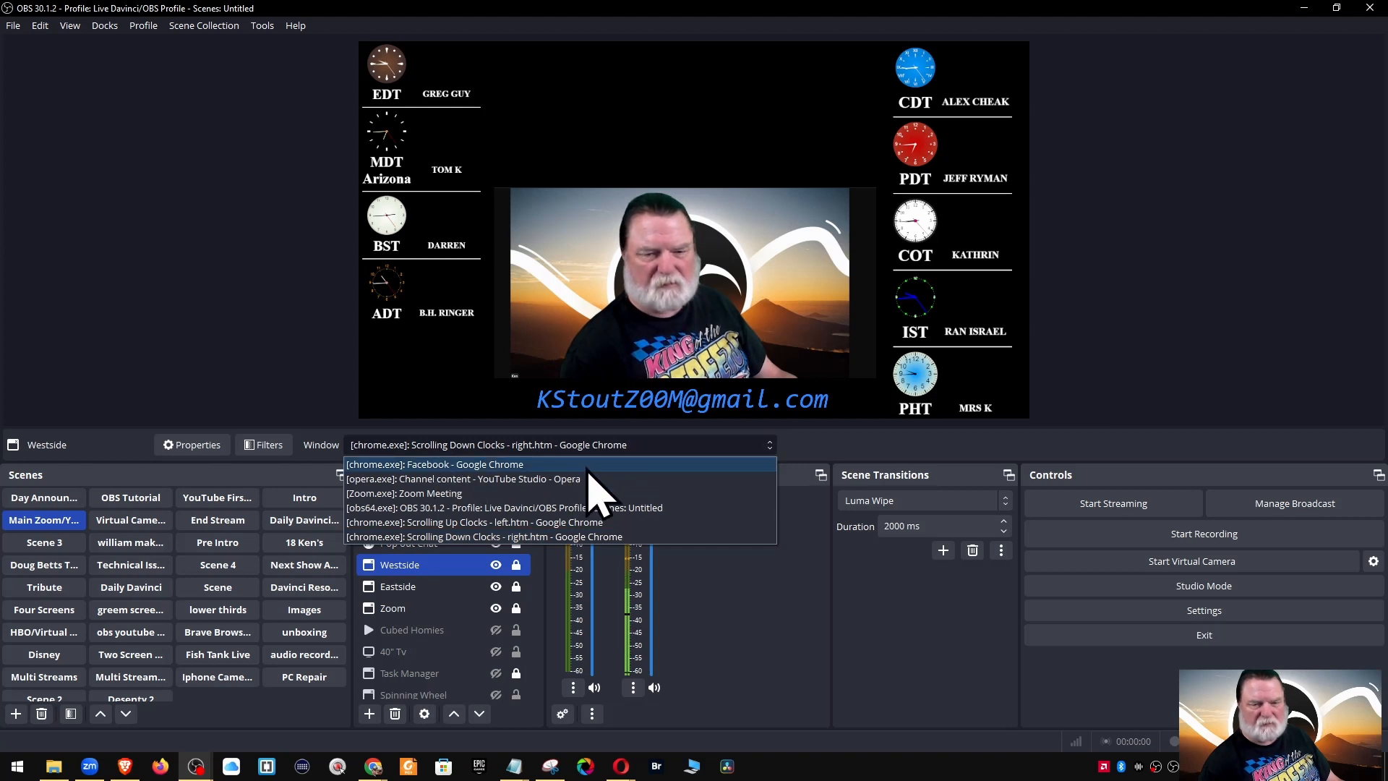
{"action": "left_click", "coordinate": [525, 524]}
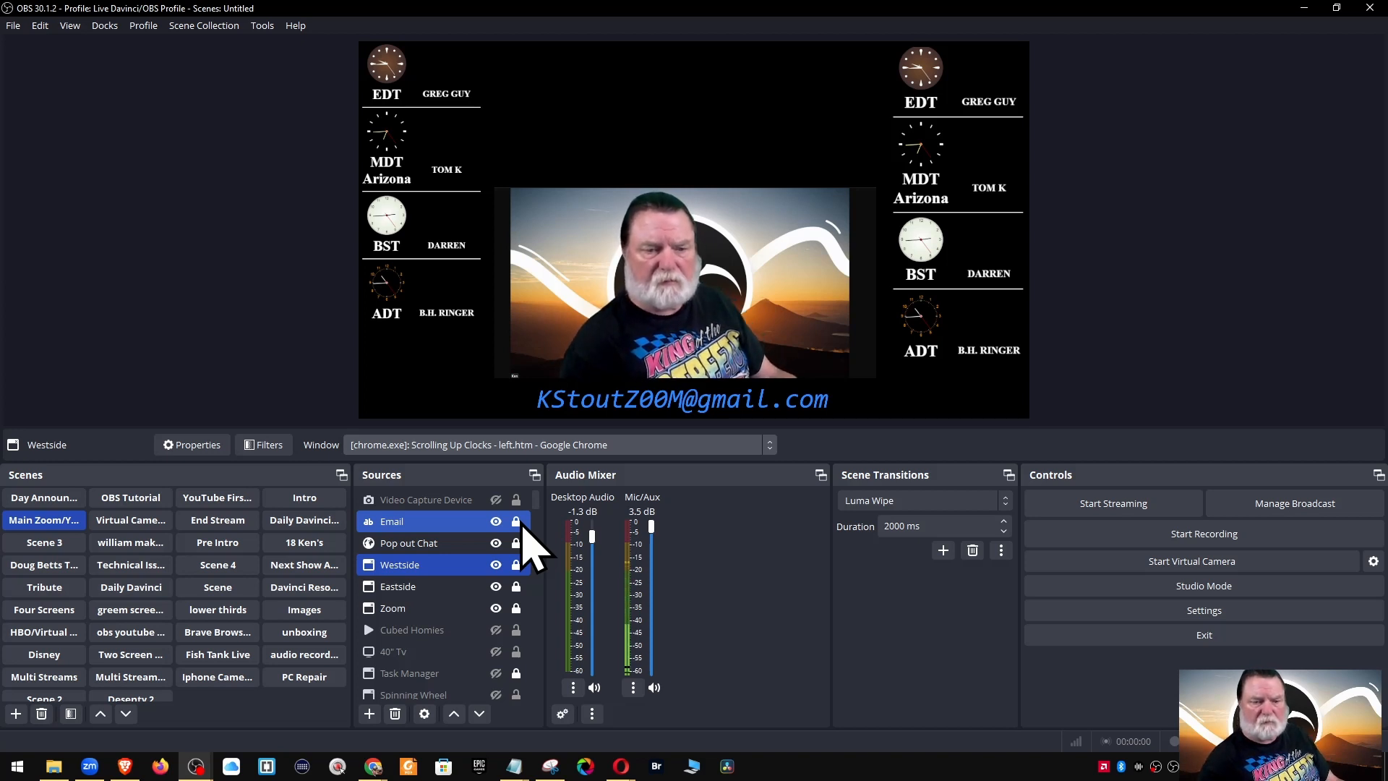
{"action": "left_click", "coordinate": [477, 565]}
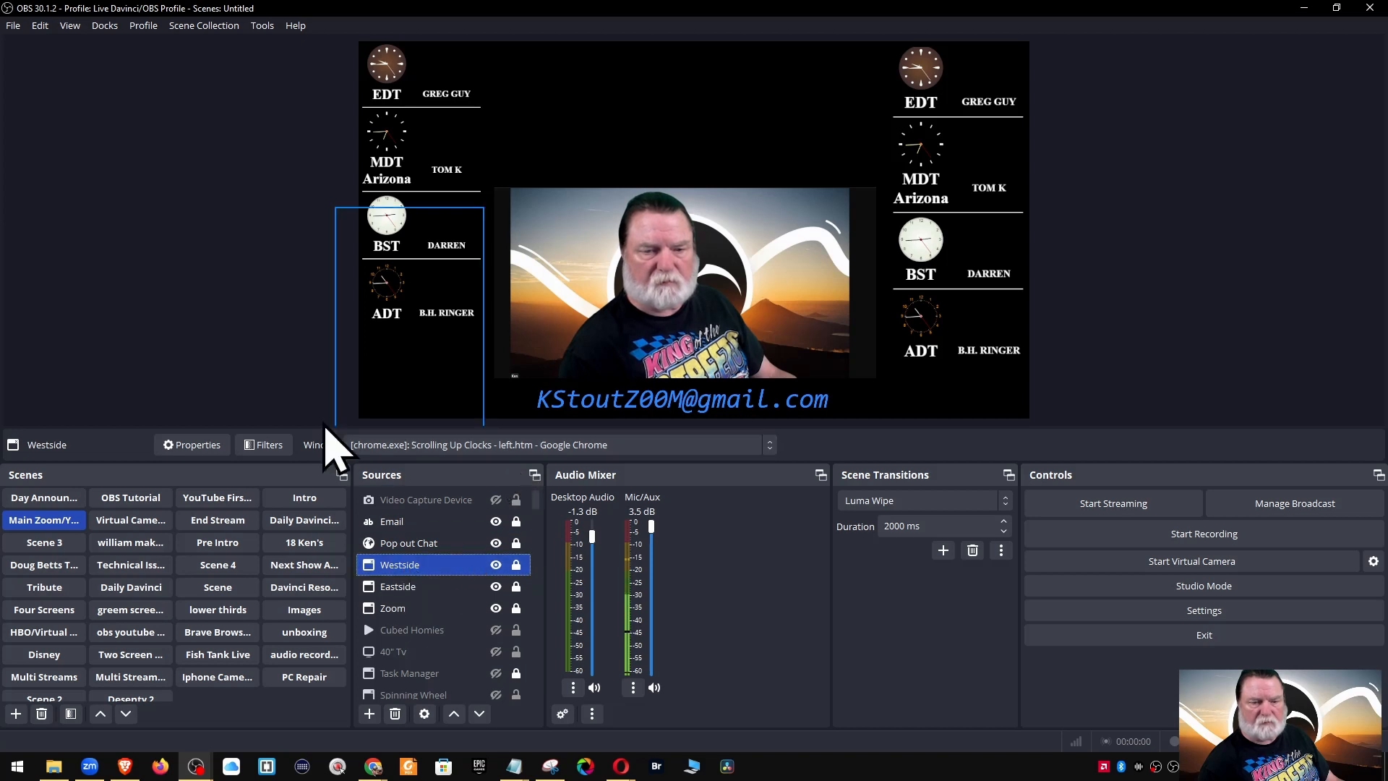
{"action": "left_click", "coordinate": [449, 446]}
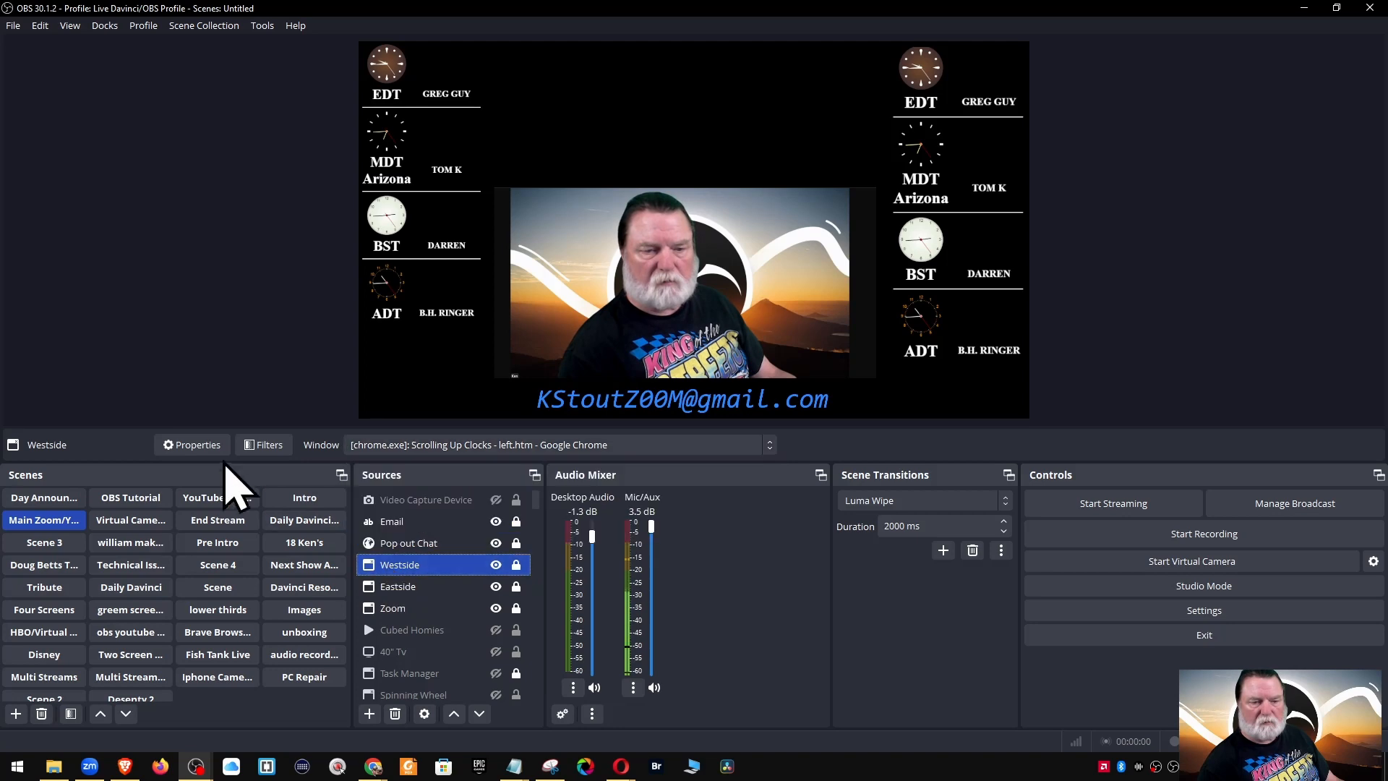
{"action": "left_click", "coordinate": [202, 445]}
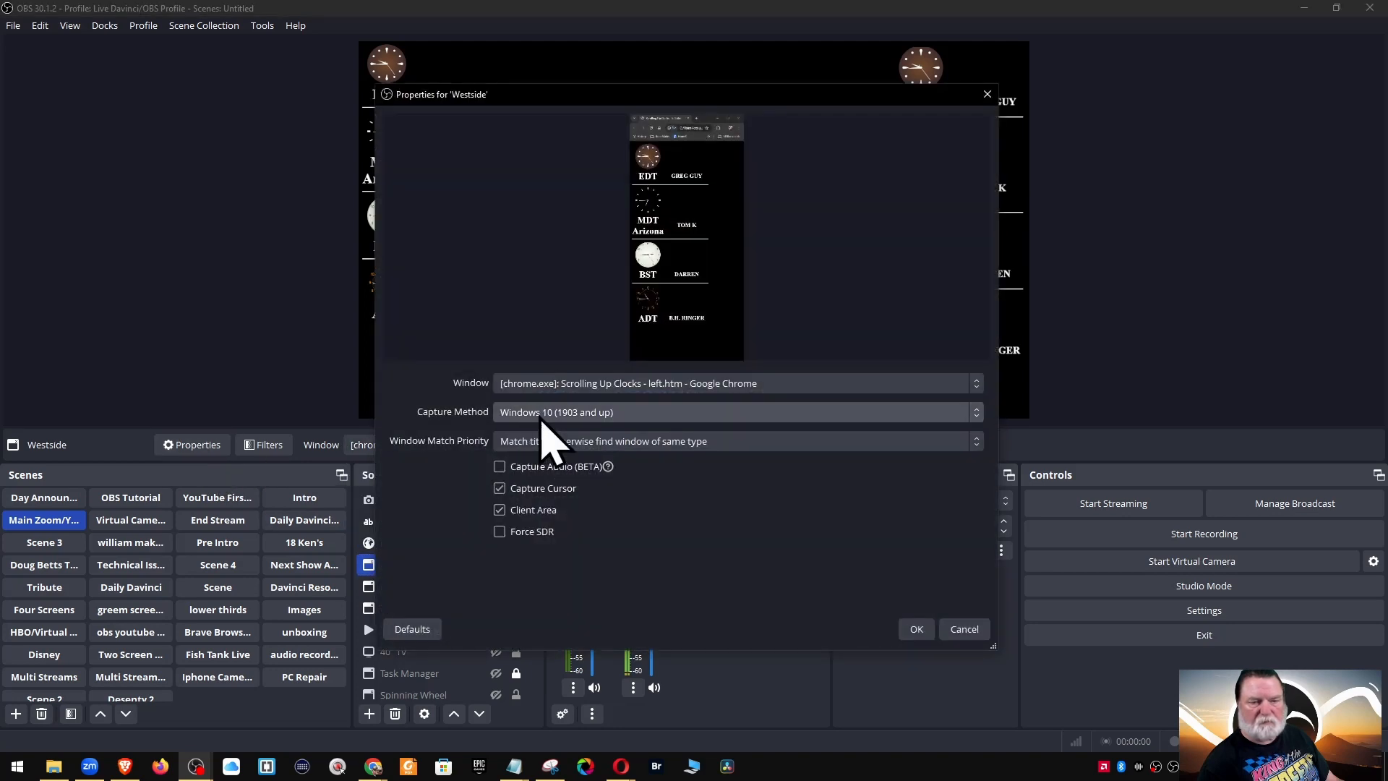
{"action": "left_click", "coordinate": [640, 385]}
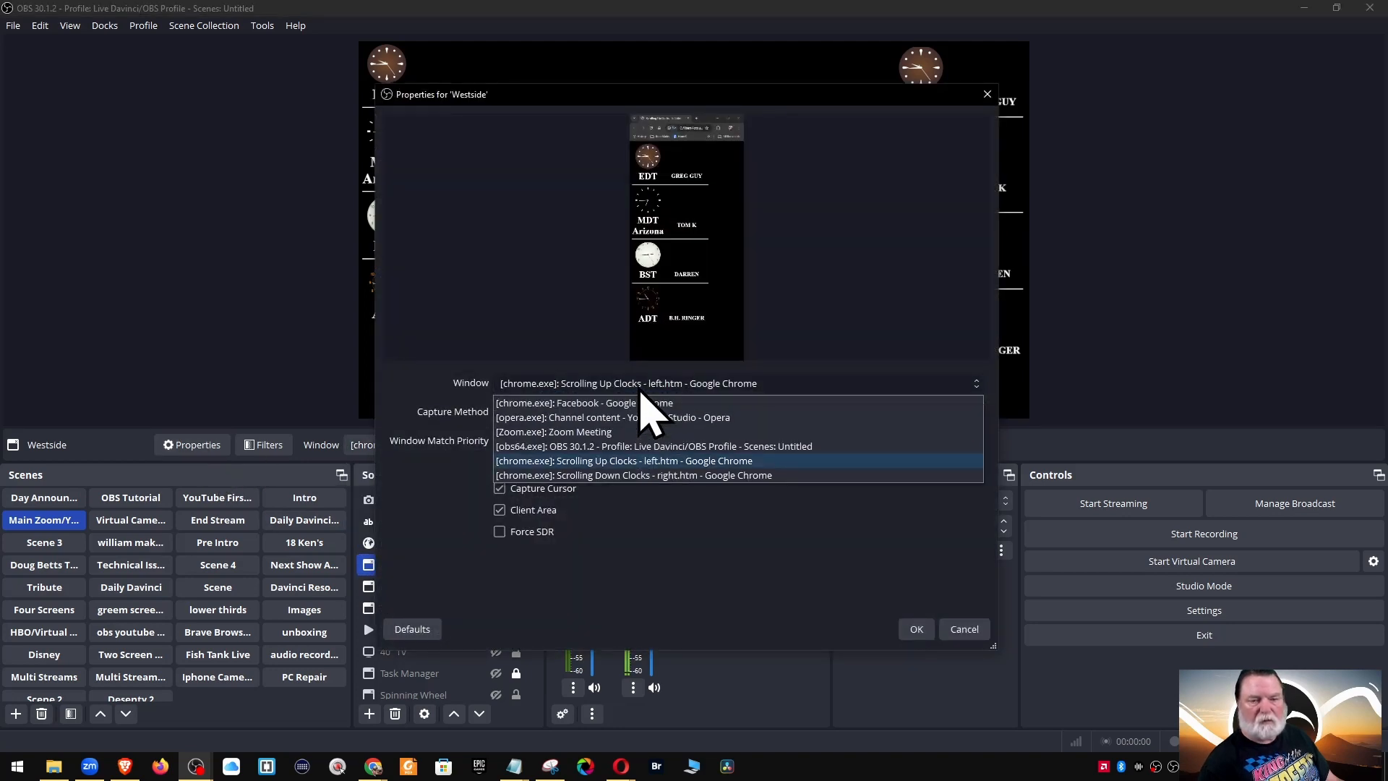
{"action": "left_click", "coordinate": [672, 476]}
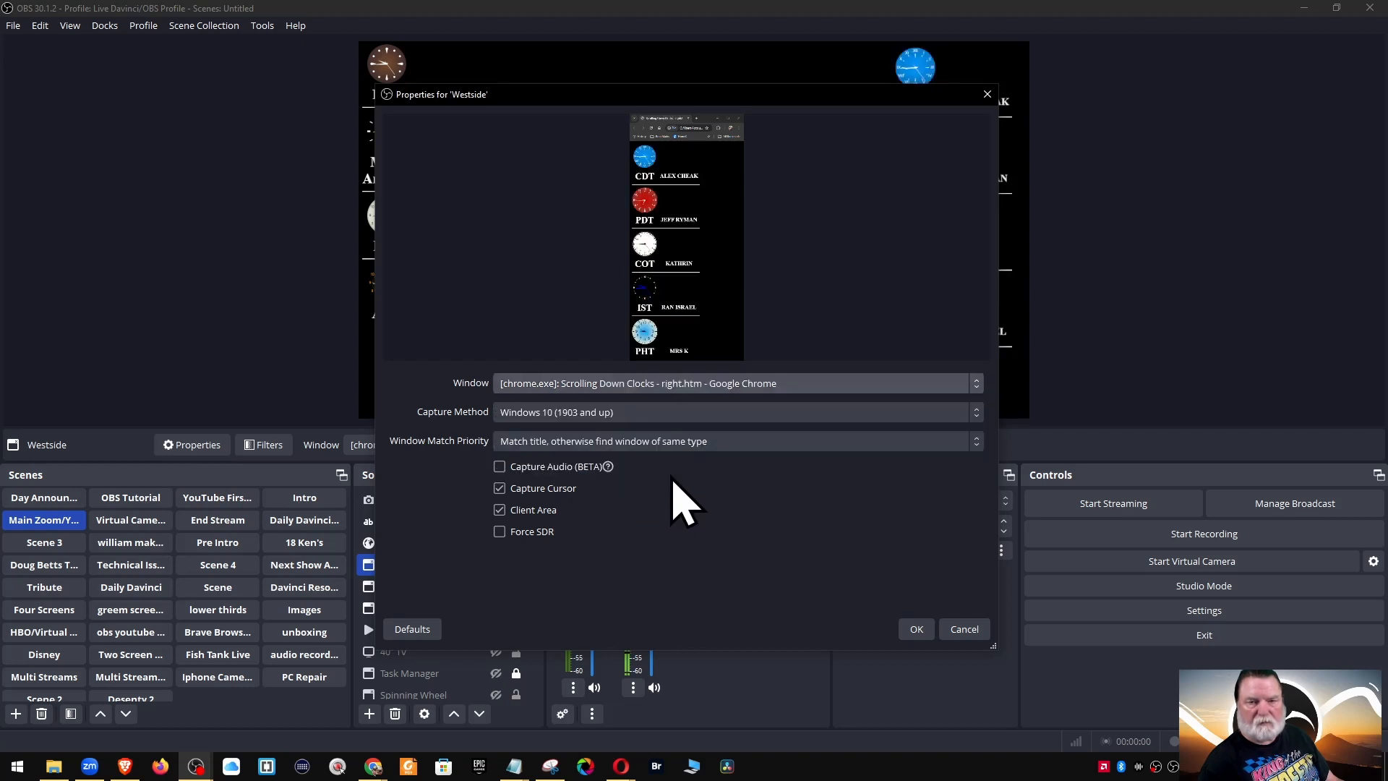
{"action": "left_click", "coordinate": [914, 630]}
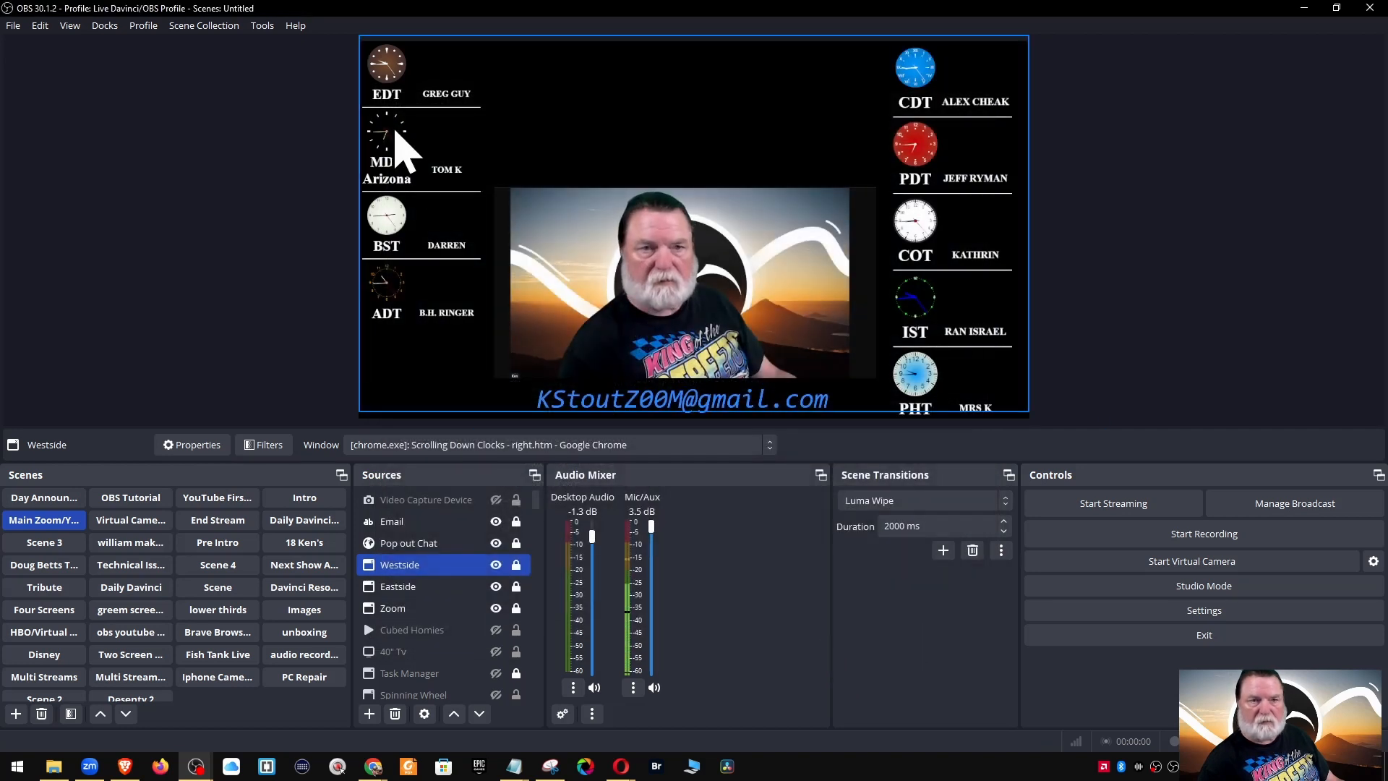
{"action": "left_click", "coordinate": [434, 608], "text": "ctrl"}
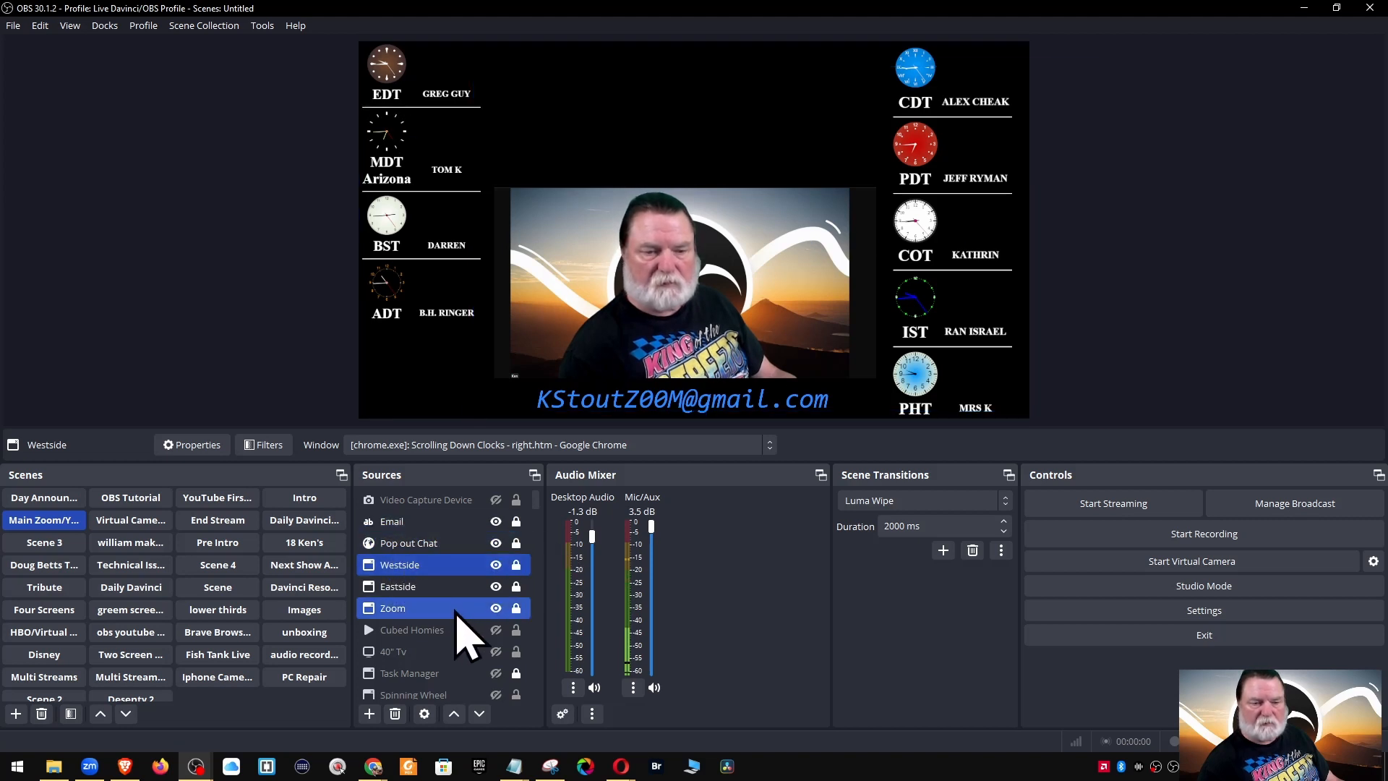
{"action": "left_click", "coordinate": [456, 612], "text": "ctrl"}
{"action": "left_click", "coordinate": [507, 629], "text": "ctrl"}
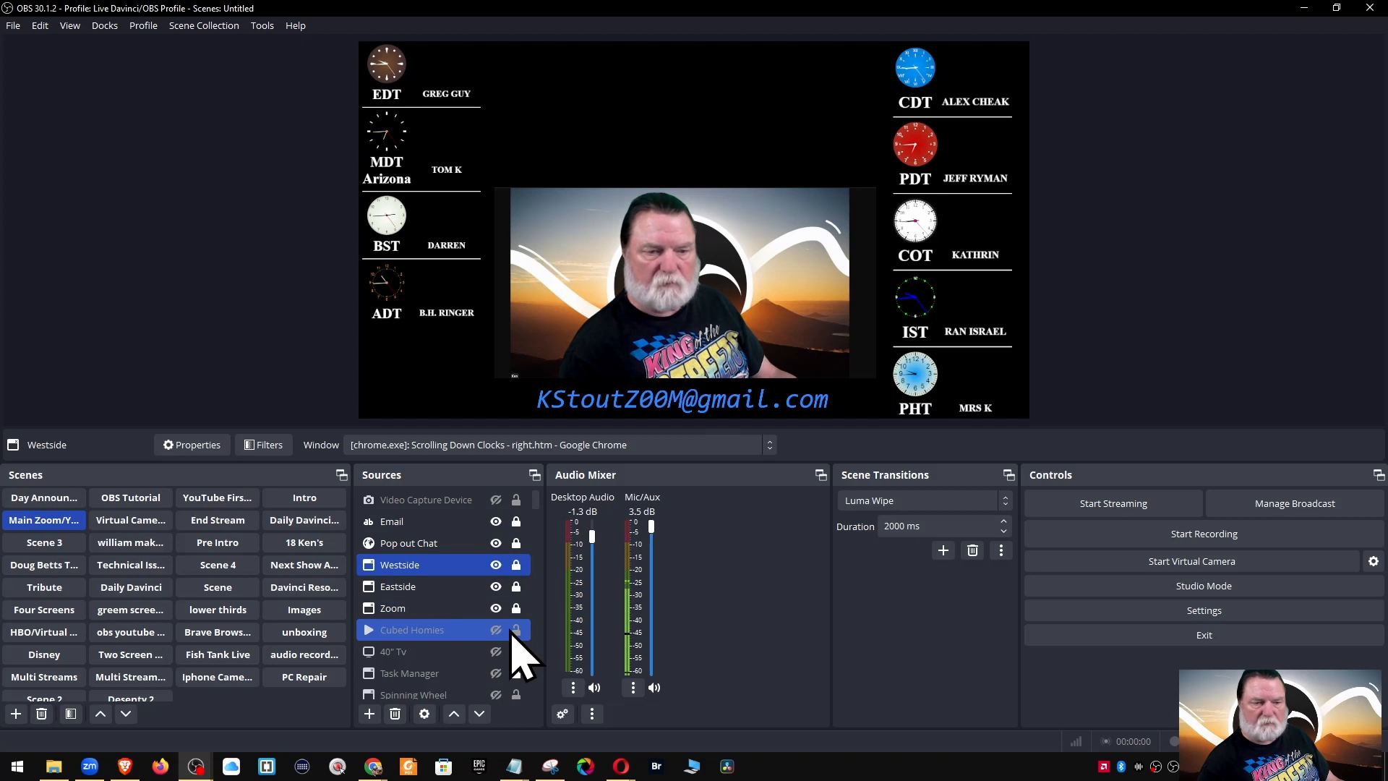
{"action": "left_click", "coordinate": [511, 631], "text": "ctrl"}
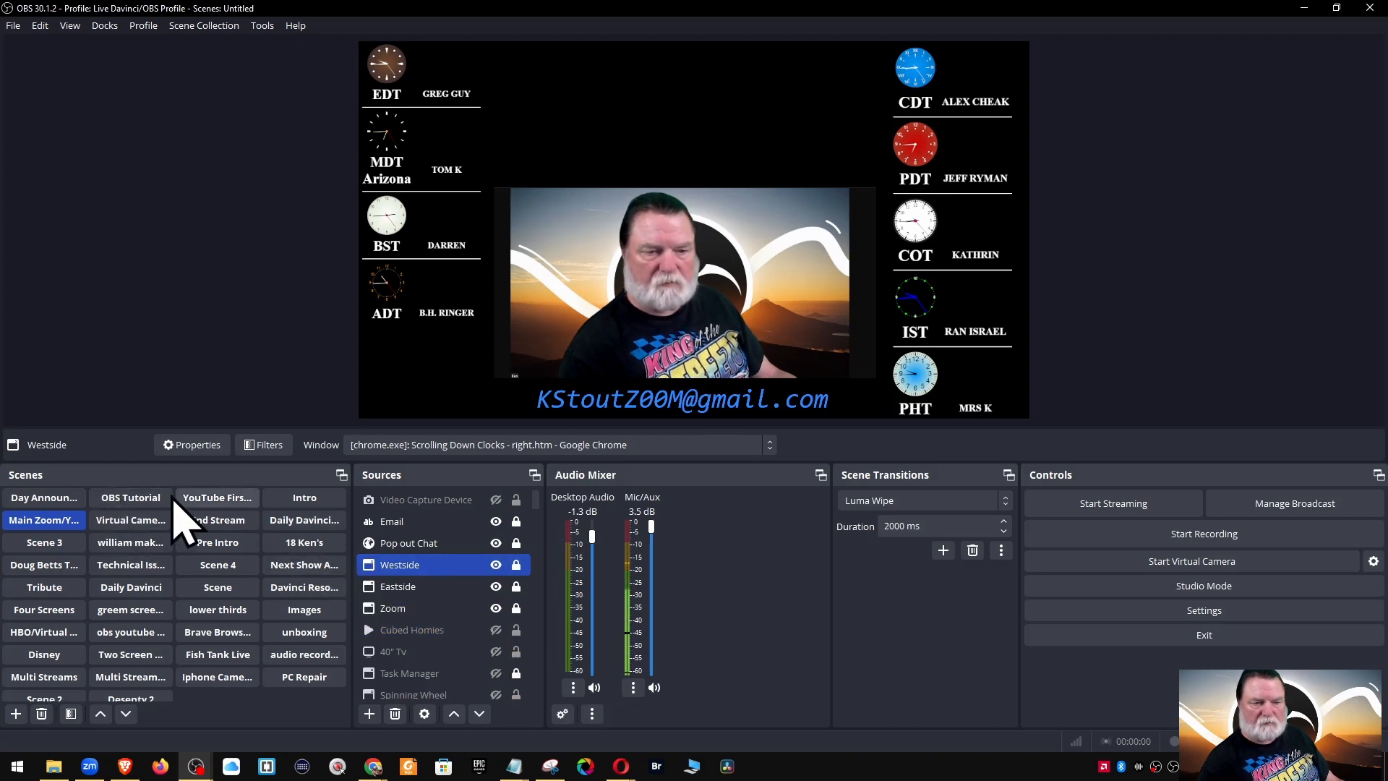
{"action": "left_click", "coordinate": [125, 500]}
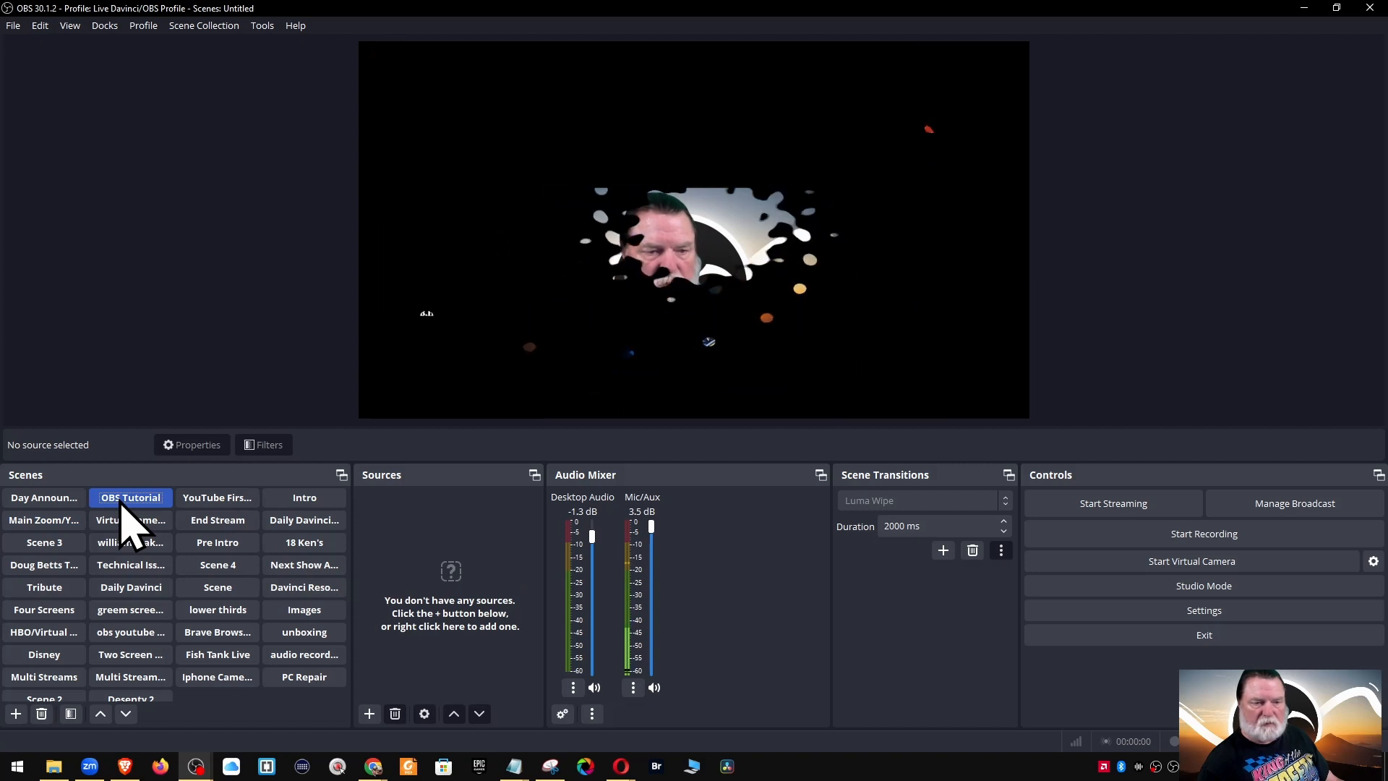
Add Window Capture 5 capturing the 'Scrolling Up Clocks - left.htm' Chrome window
{"action": "left_click", "coordinate": [369, 715]}
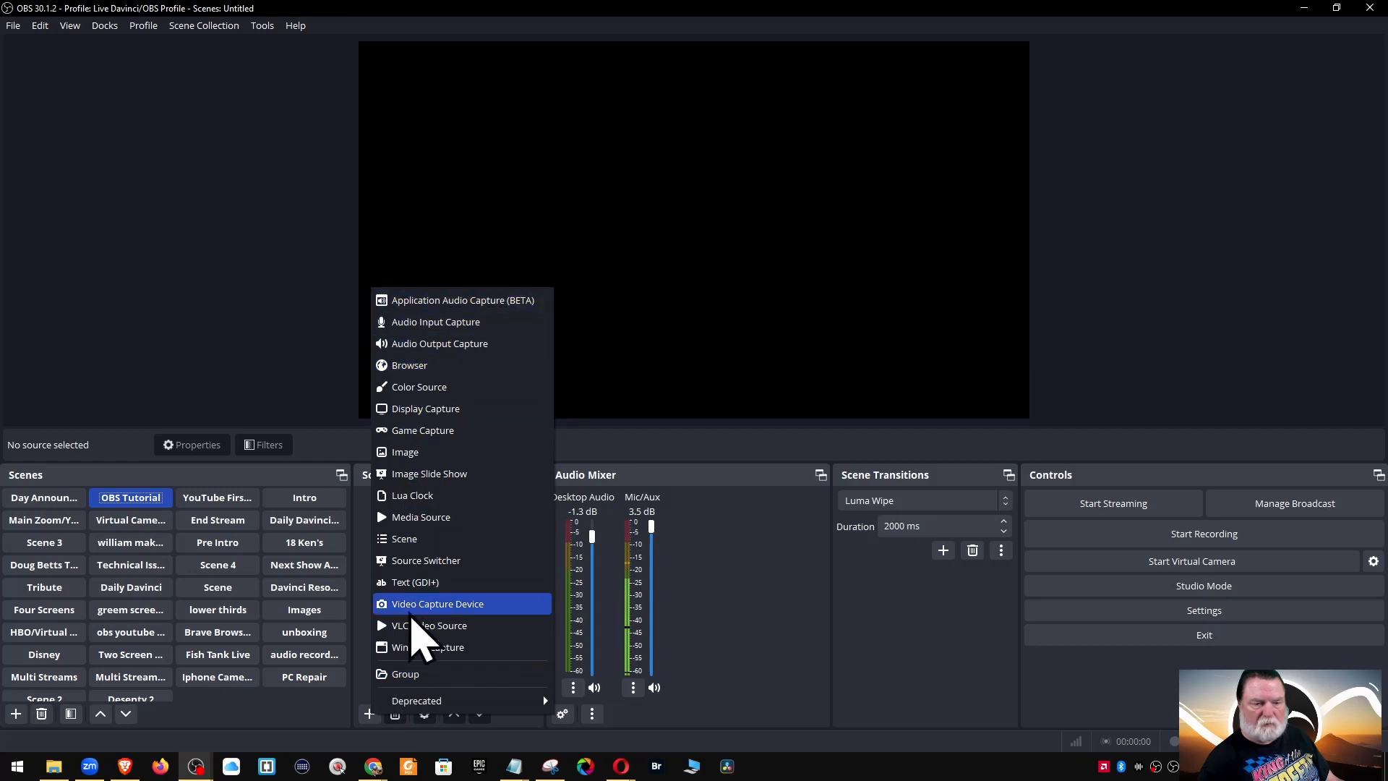
{"action": "left_click", "coordinate": [405, 648]}
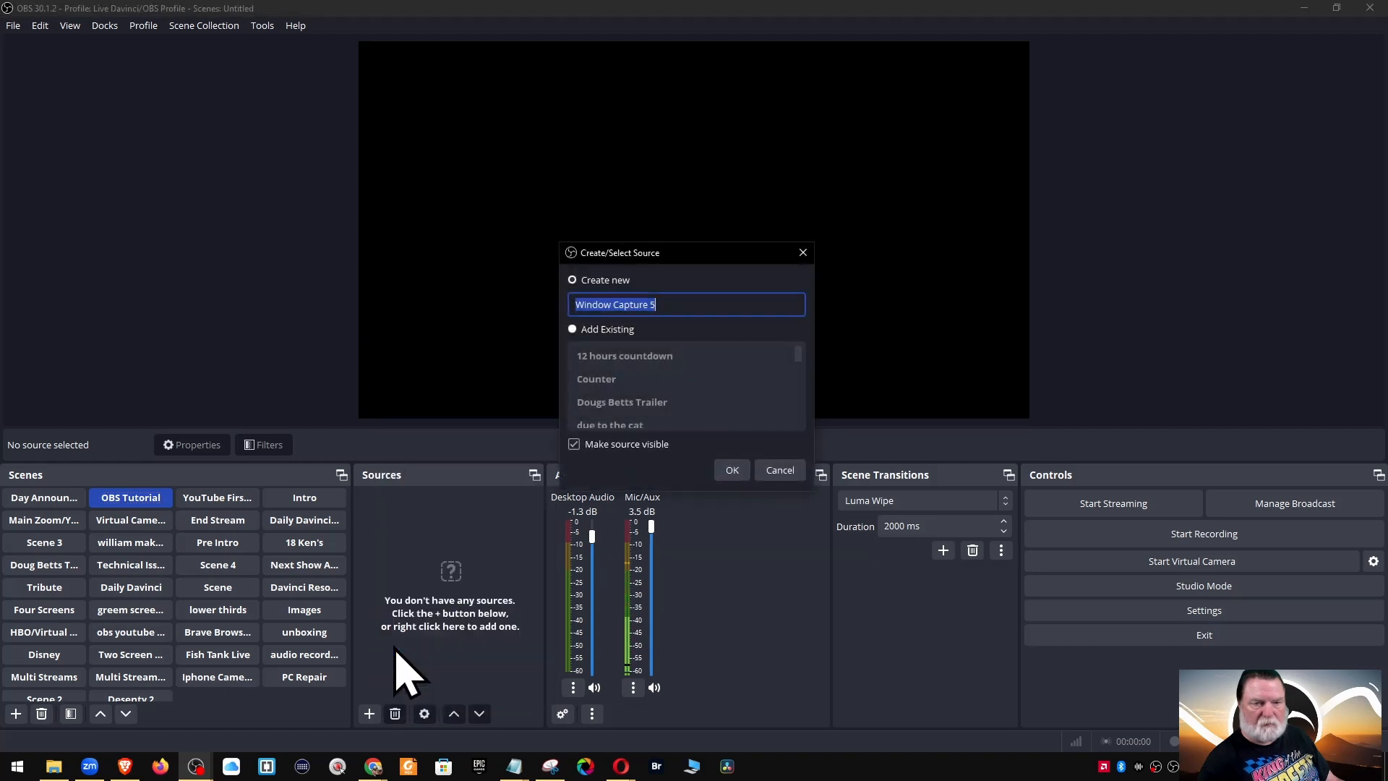
{"action": "left_click", "coordinate": [730, 474]}
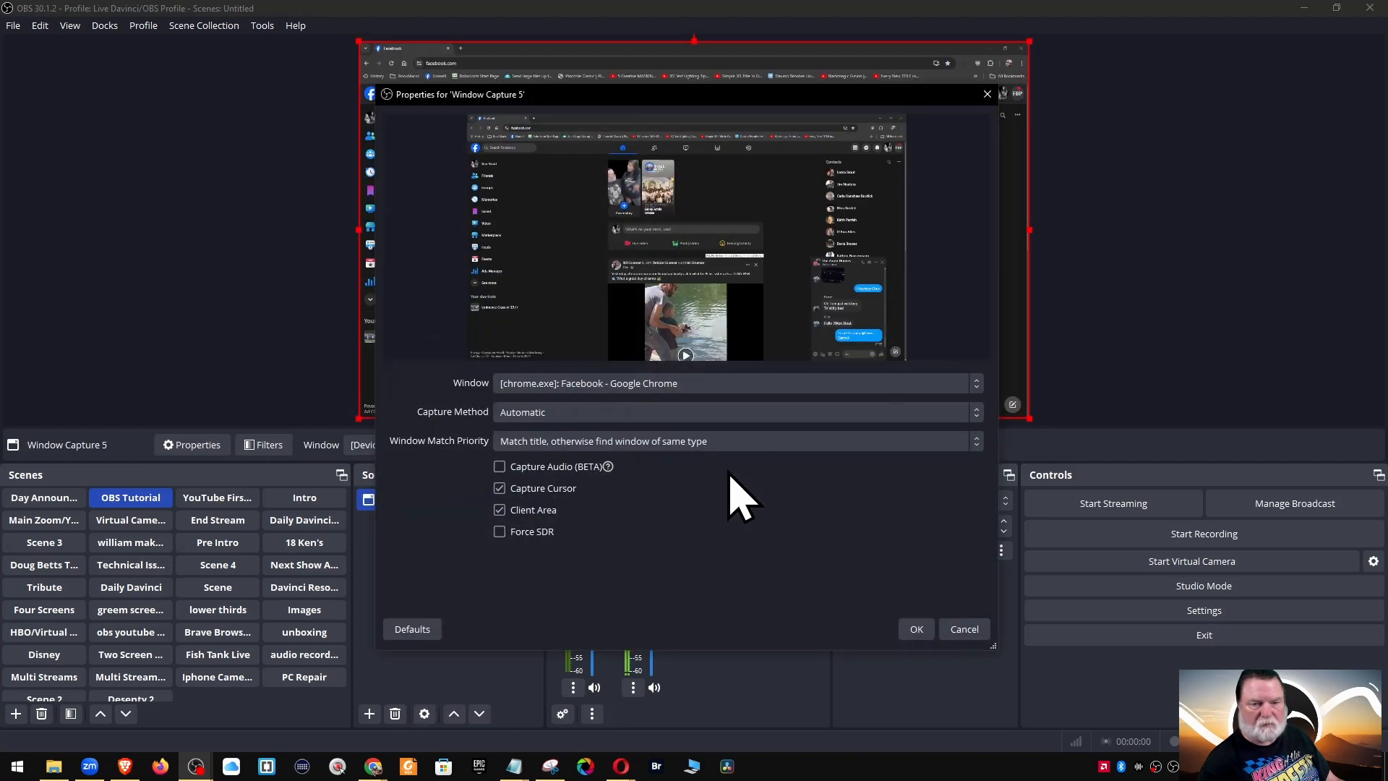
{"action": "left_click", "coordinate": [710, 387]}
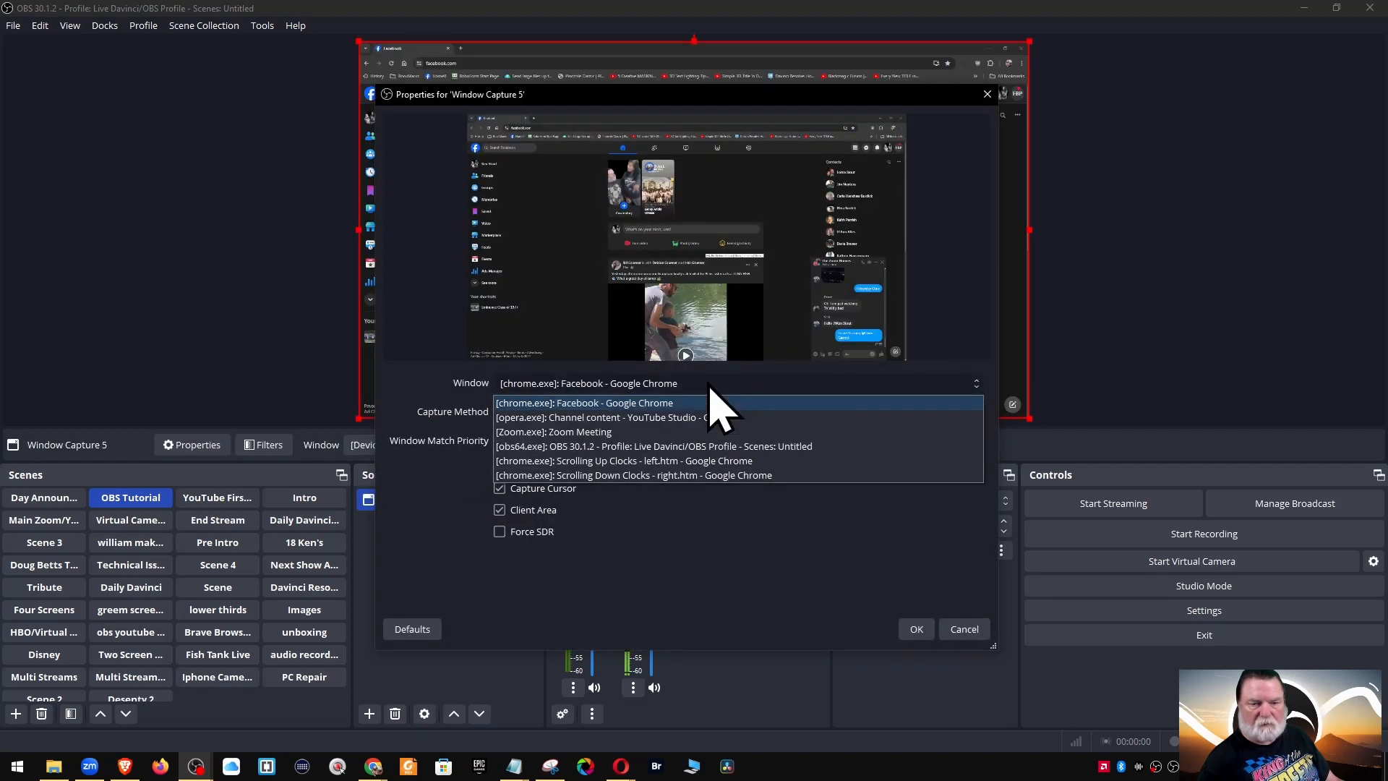
{"action": "left_click", "coordinate": [651, 461]}
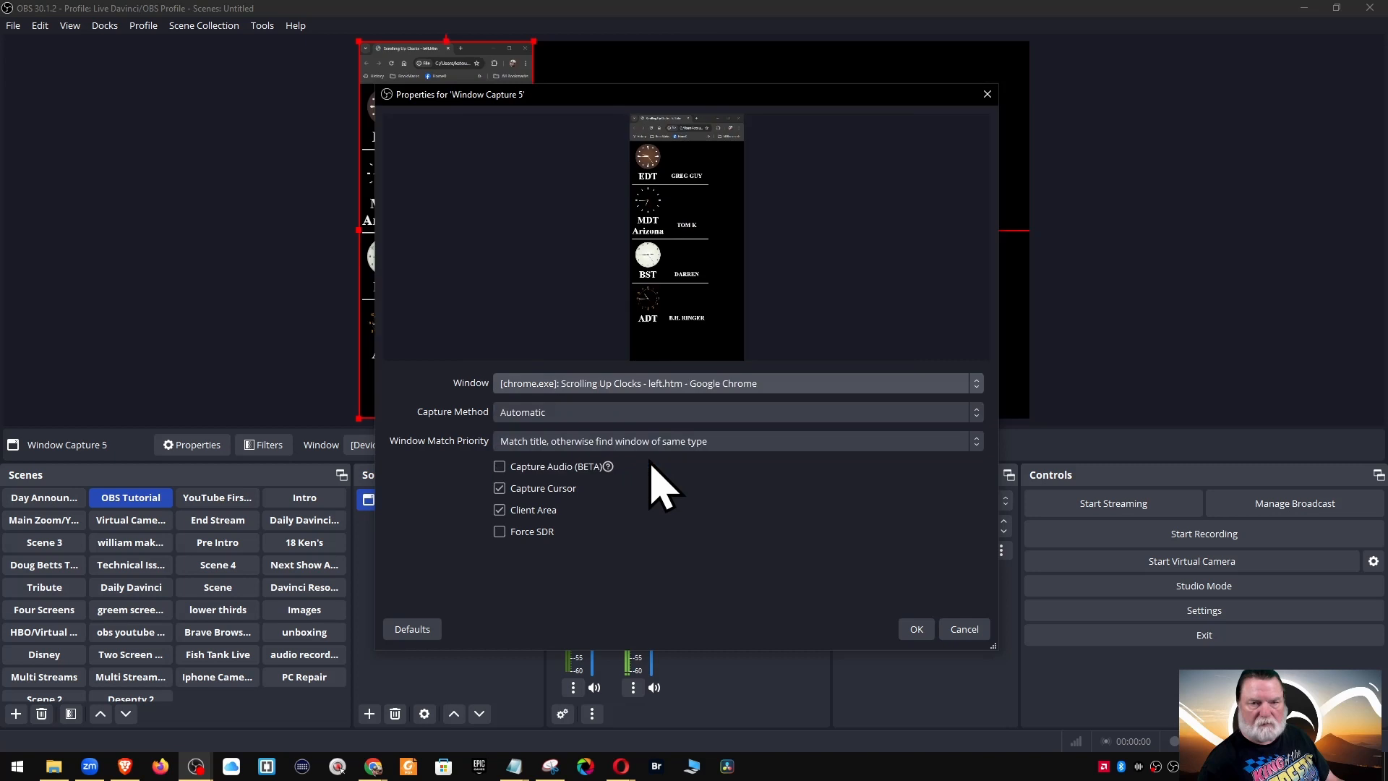
{"action": "left_click", "coordinate": [917, 630]}
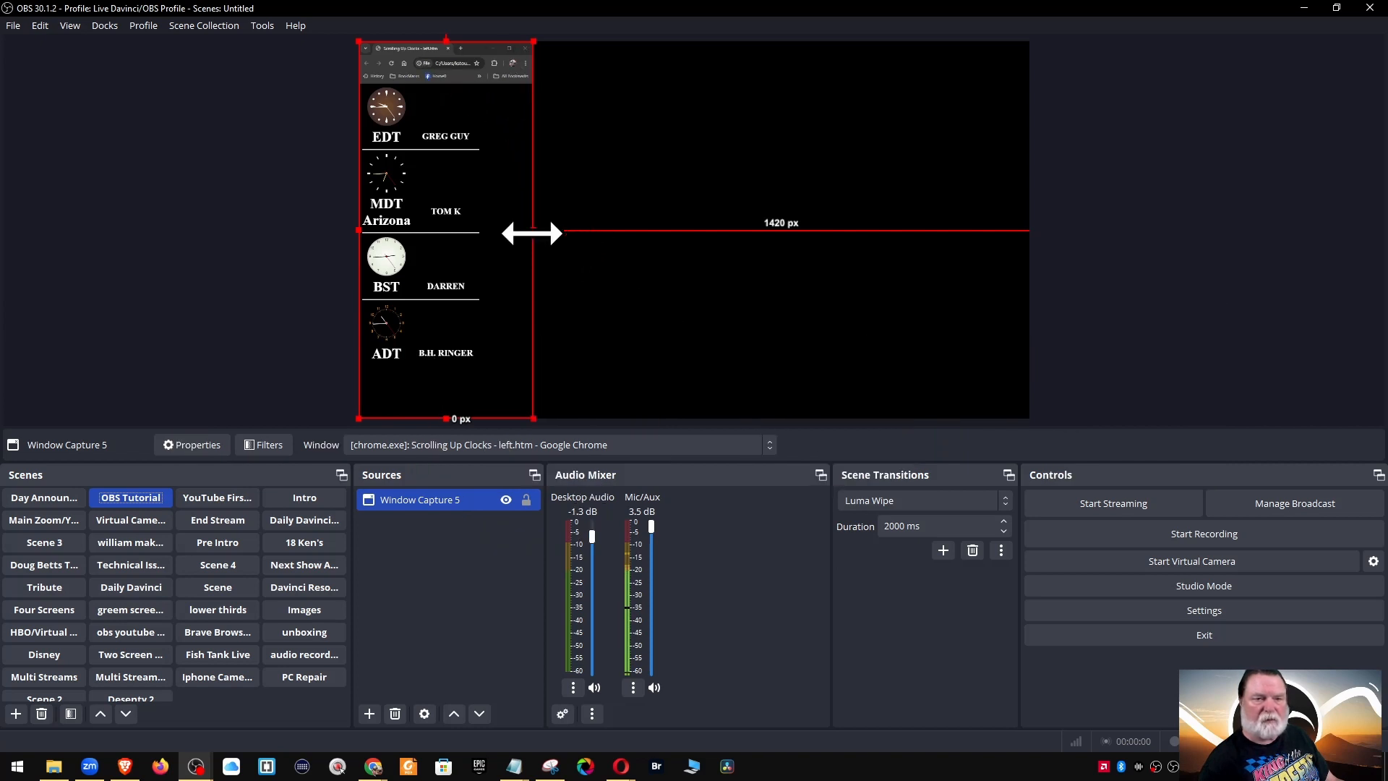
Resize the clocks capture, crop its right side, and move it to the canvas top
{"action": "mouse_move", "coordinate": [532, 231]}
{"action": "left_mouse_down"}
{"action": "mouse_move", "coordinate": [1032, 279]}
{"action": "mouse_move", "coordinate": [496, 210]}
{"action": "mouse_move", "coordinate": [533, 215]}
{"action": "left_mouse_up"}
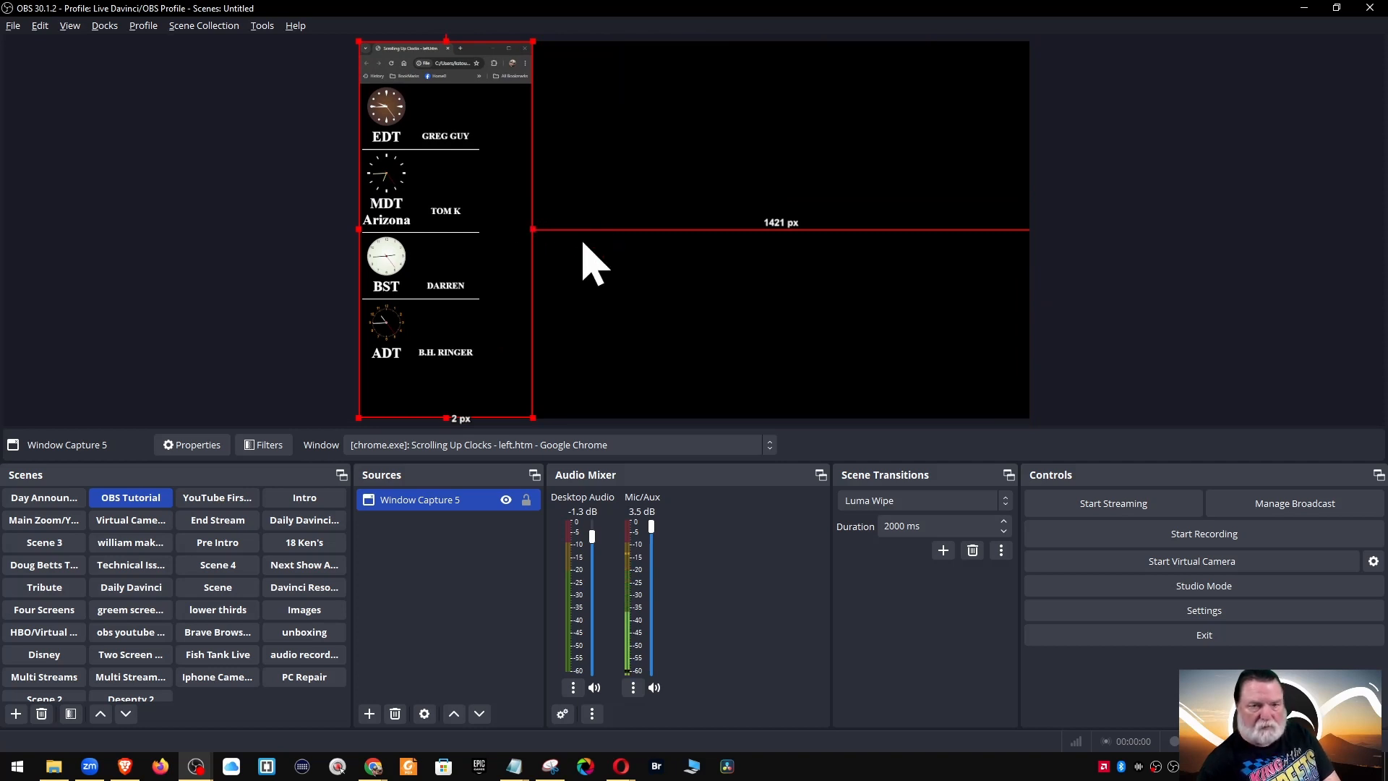
{"action": "mouse_move", "coordinate": [533, 228]}
{"action": "left_mouse_down"}
{"action": "mouse_move", "coordinate": [558, 229]}
{"action": "mouse_move", "coordinate": [523, 228]}
{"action": "mouse_move", "coordinate": [504, 196]}
{"action": "mouse_move", "coordinate": [537, 233]}
{"action": "left_mouse_up"}
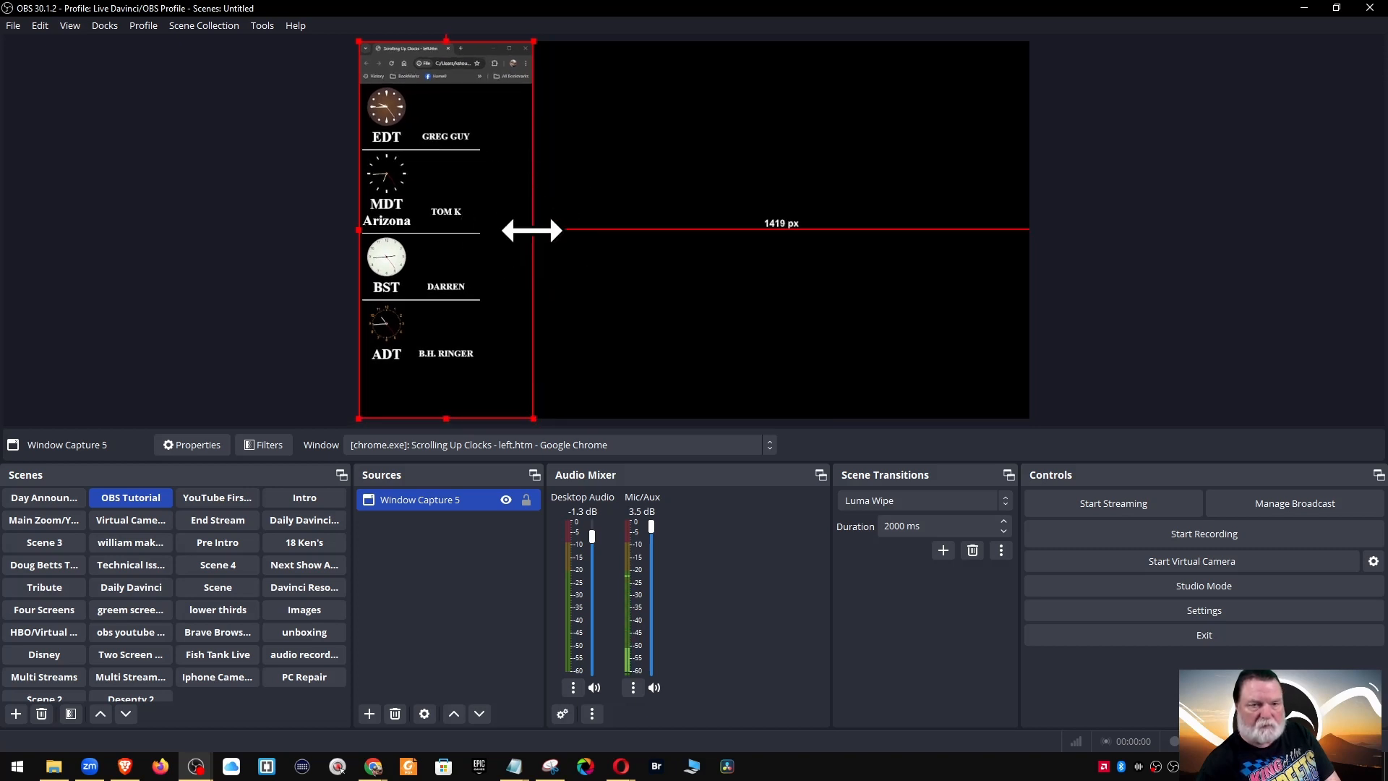
{"action": "mouse_move", "coordinate": [532, 230]}
{"action": "left_mouse_down"}
{"action": "mouse_move", "coordinate": [486, 231]}
{"action": "mouse_move", "coordinate": [540, 236]}
{"action": "left_mouse_up"}
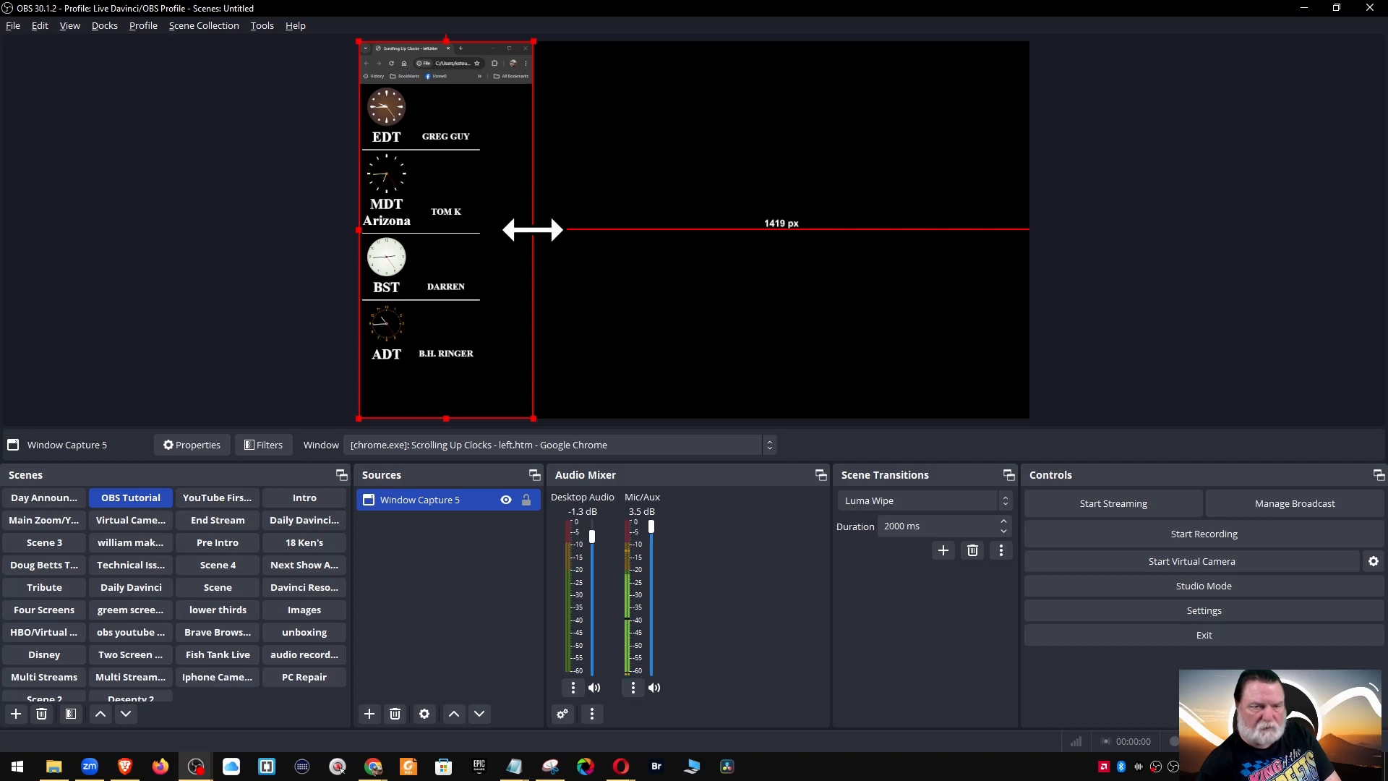
{"action": "left_click_drag", "start_coordinate": [533, 230], "coordinate": [718, 243]}
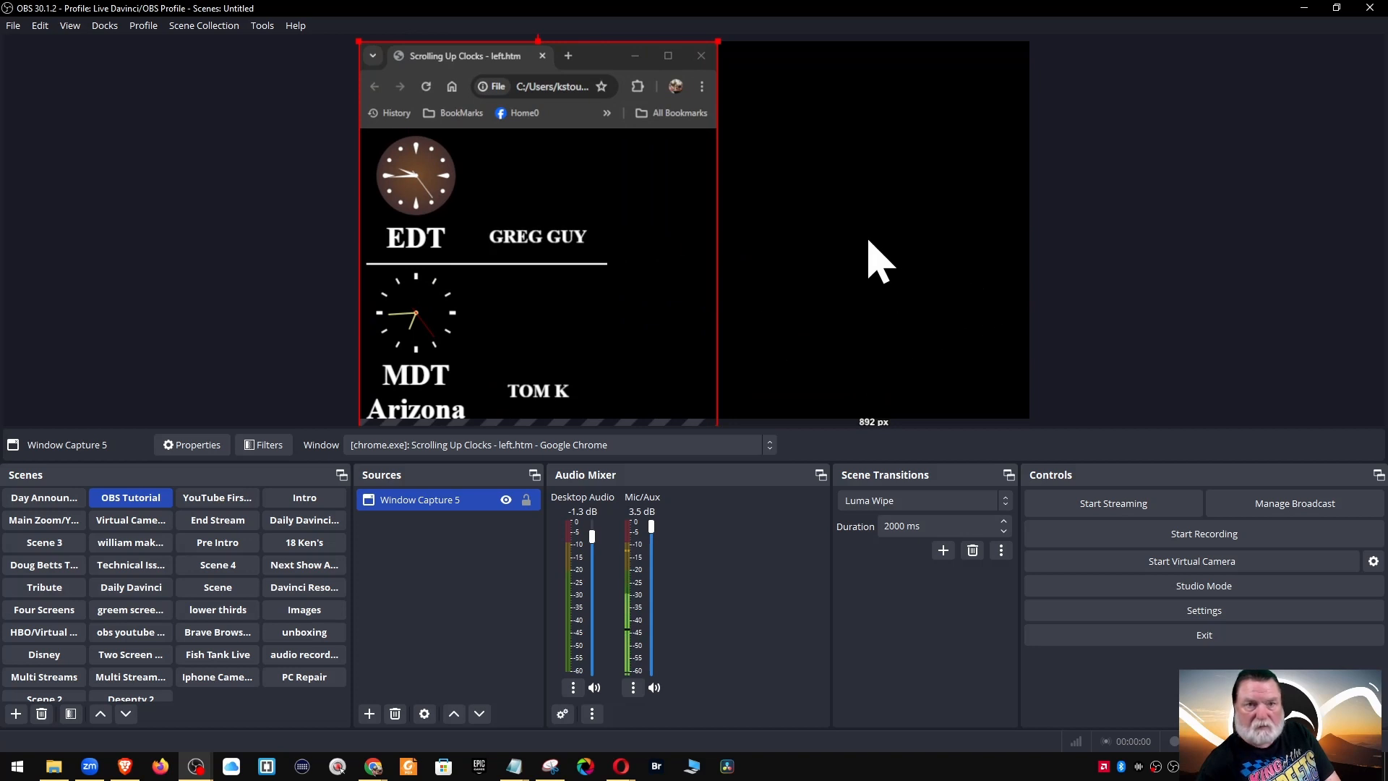
{"action": "left_click_drag", "start_coordinate": [716, 41], "coordinate": [651, 141]}
{"action": "left_click_drag", "start_coordinate": [587, 255], "coordinate": [586, 193]}
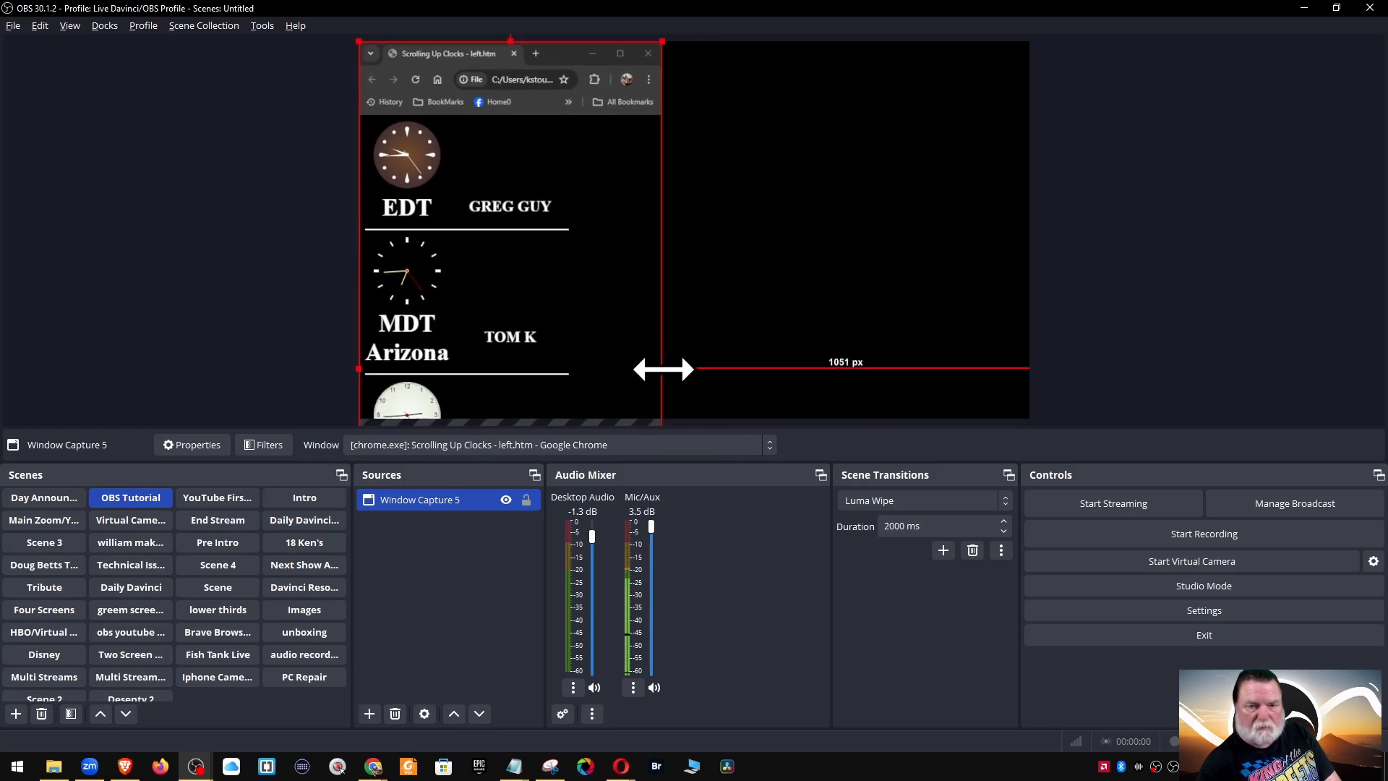
Crop off the browser bar and clocks, placing the names strip against the left edge
{"action": "left_click_drag", "start_coordinate": [663, 369], "coordinate": [583, 359]}
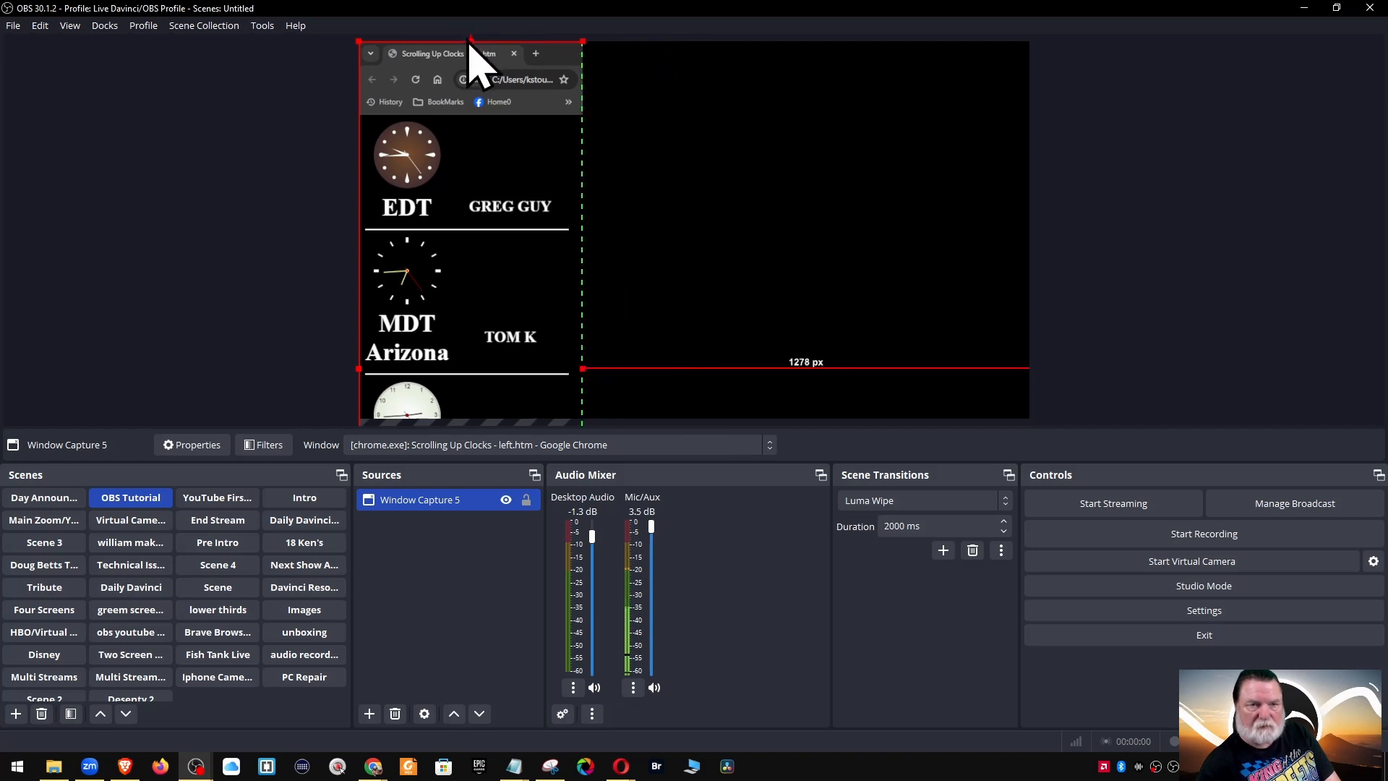
{"action": "left_click_drag", "start_coordinate": [471, 42], "coordinate": [462, 180]}
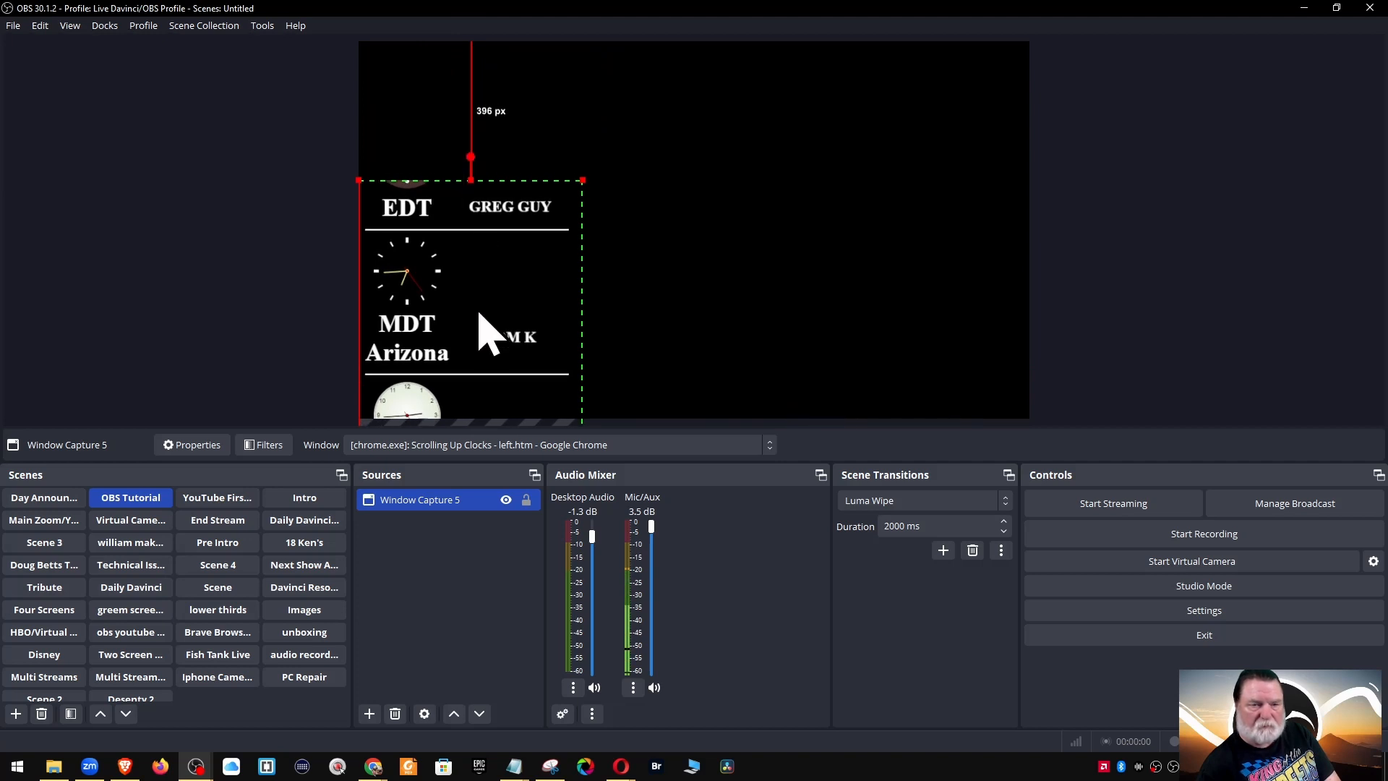
{"action": "left_click_drag", "start_coordinate": [479, 314], "coordinate": [474, 170]}
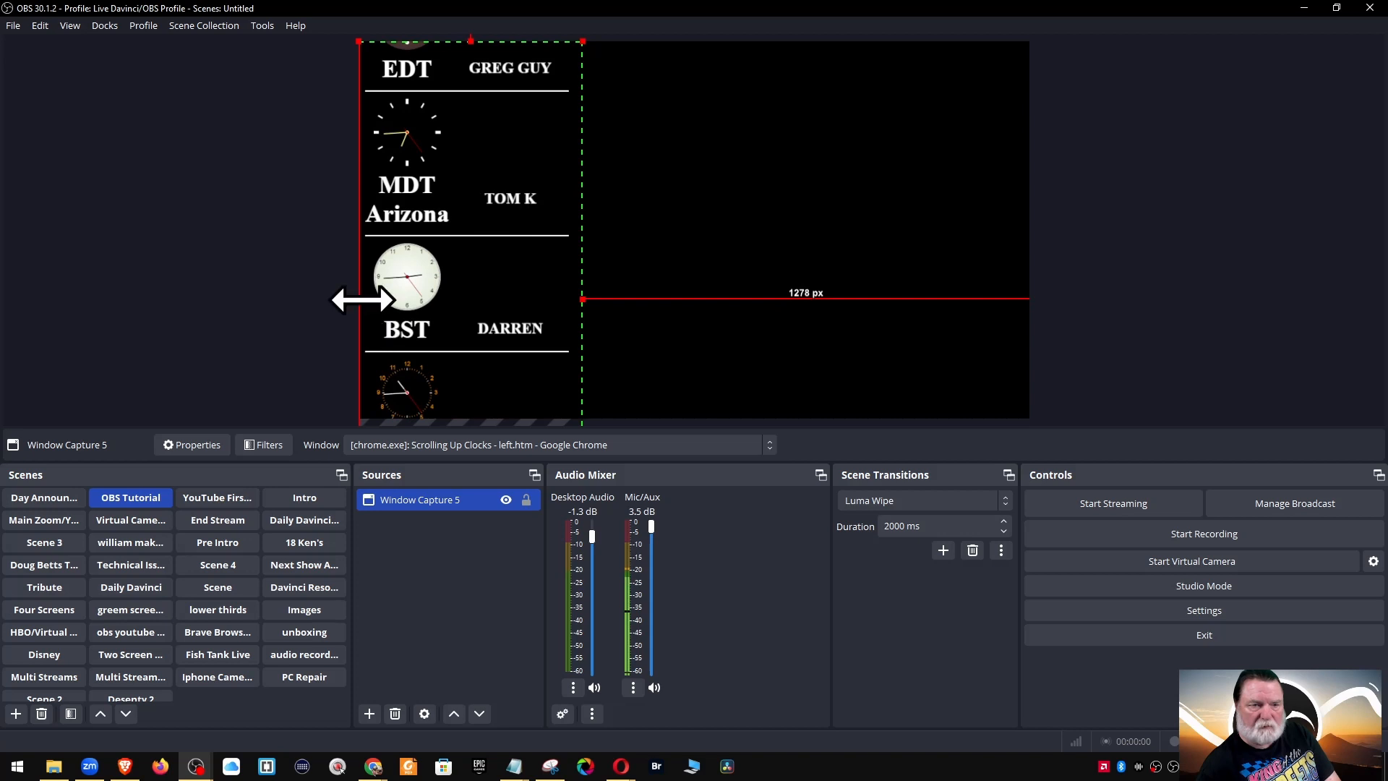
{"action": "left_click_drag", "start_coordinate": [359, 299], "coordinate": [463, 314]}
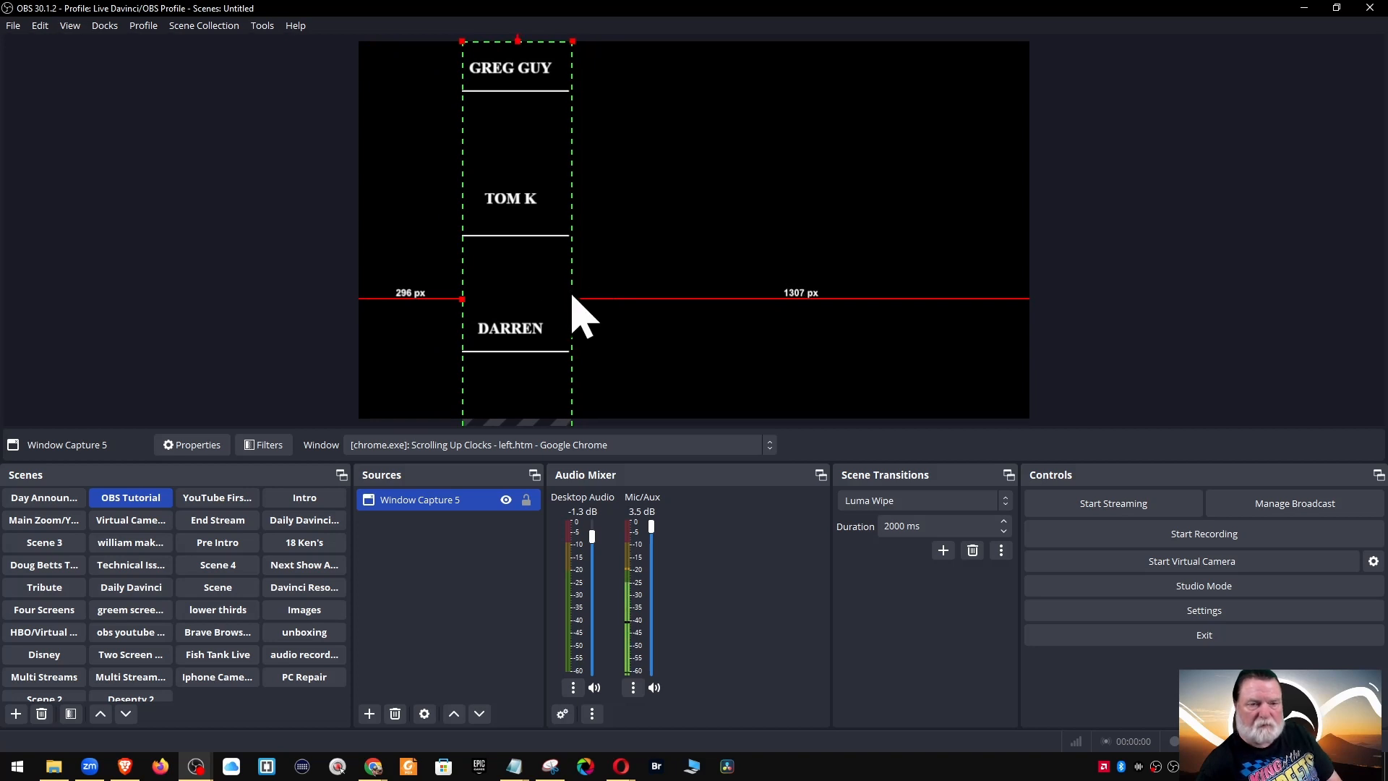
{"action": "left_click_drag", "start_coordinate": [527, 272], "coordinate": [429, 270]}
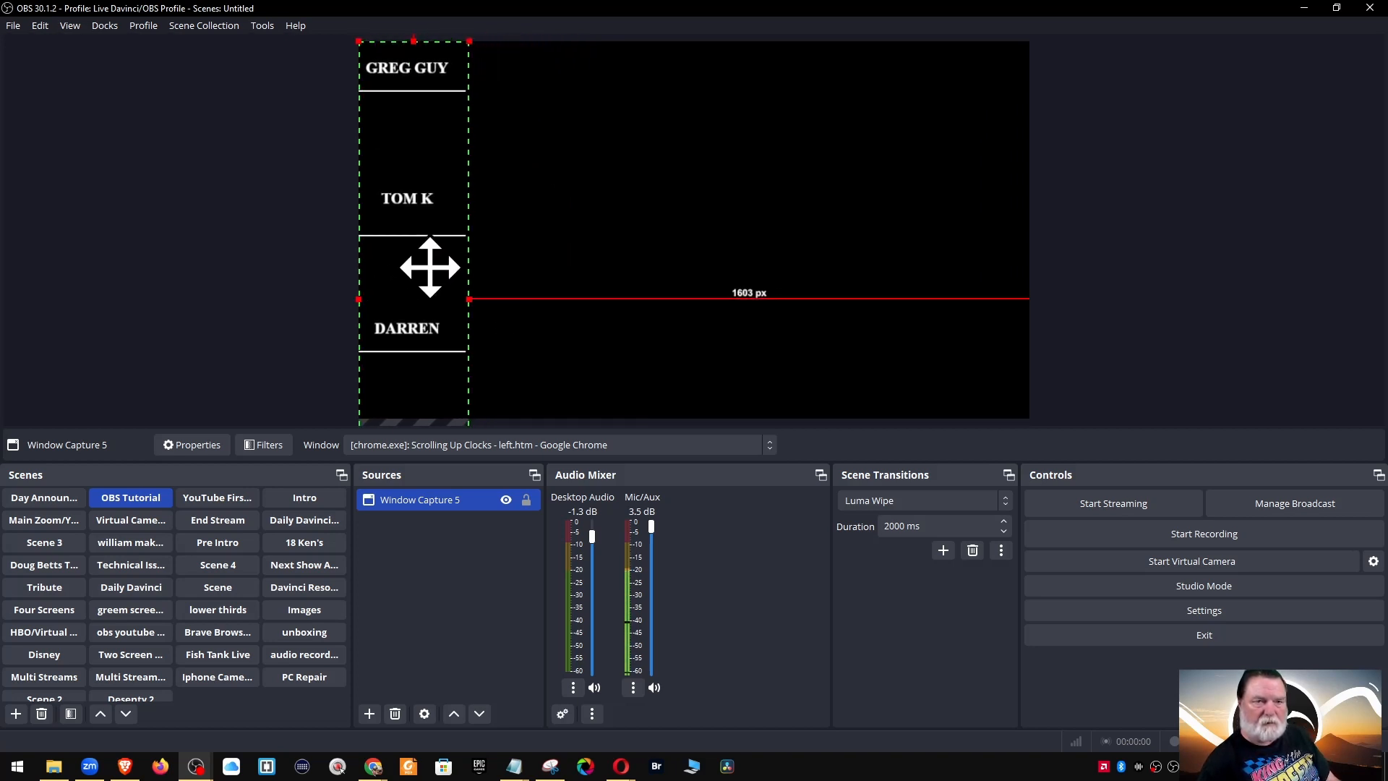
Lock Window Capture 5 and resize the clocks browser window, parking it at the screen's right edge
{"action": "left_click", "coordinate": [526, 500]}
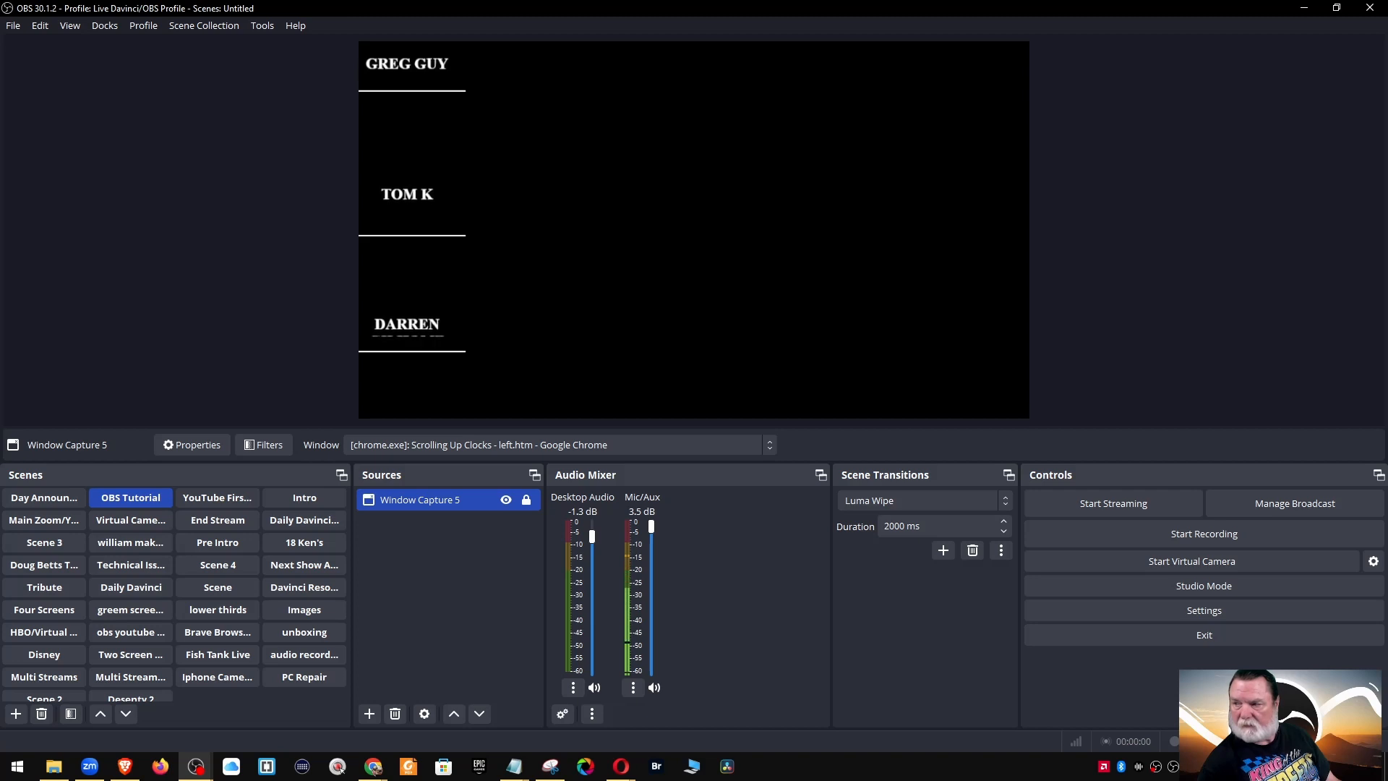
{"action": "left_click_drag", "start_coordinate": [1387, 7], "coordinate": [1063, 35]}
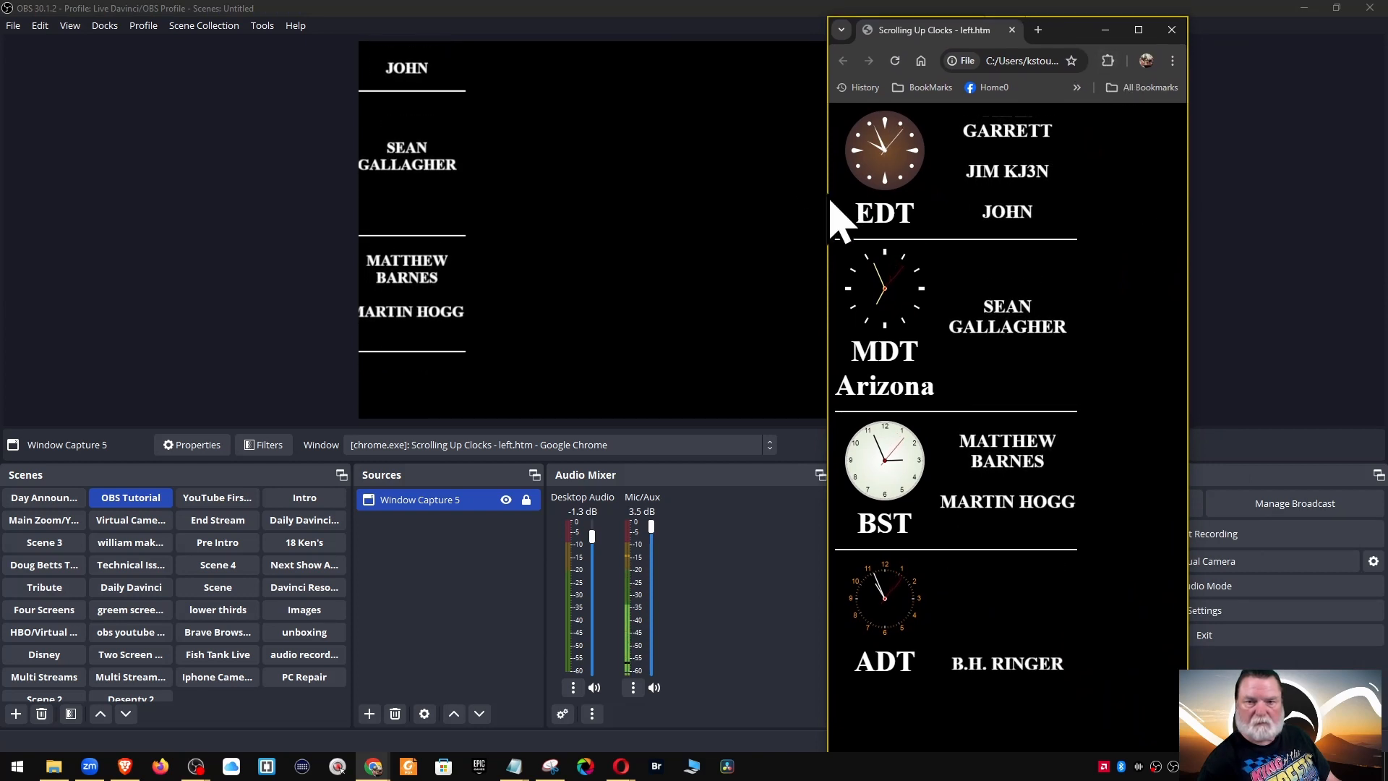
{"action": "left_click_drag", "start_coordinate": [828, 192], "coordinate": [554, 189]}
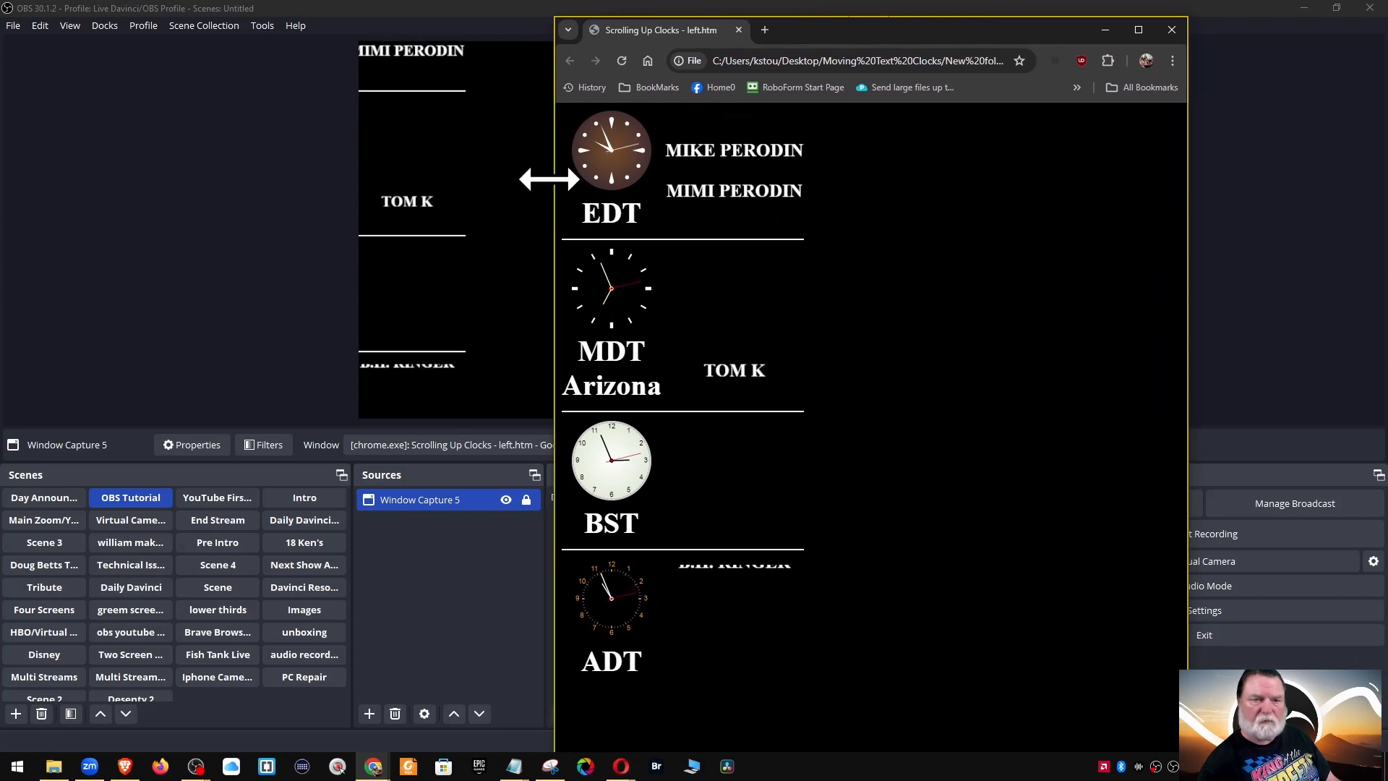
{"action": "left_click_drag", "start_coordinate": [550, 179], "coordinate": [839, 203]}
{"action": "left_click_drag", "start_coordinate": [1075, 34], "coordinate": [1387, 65]}
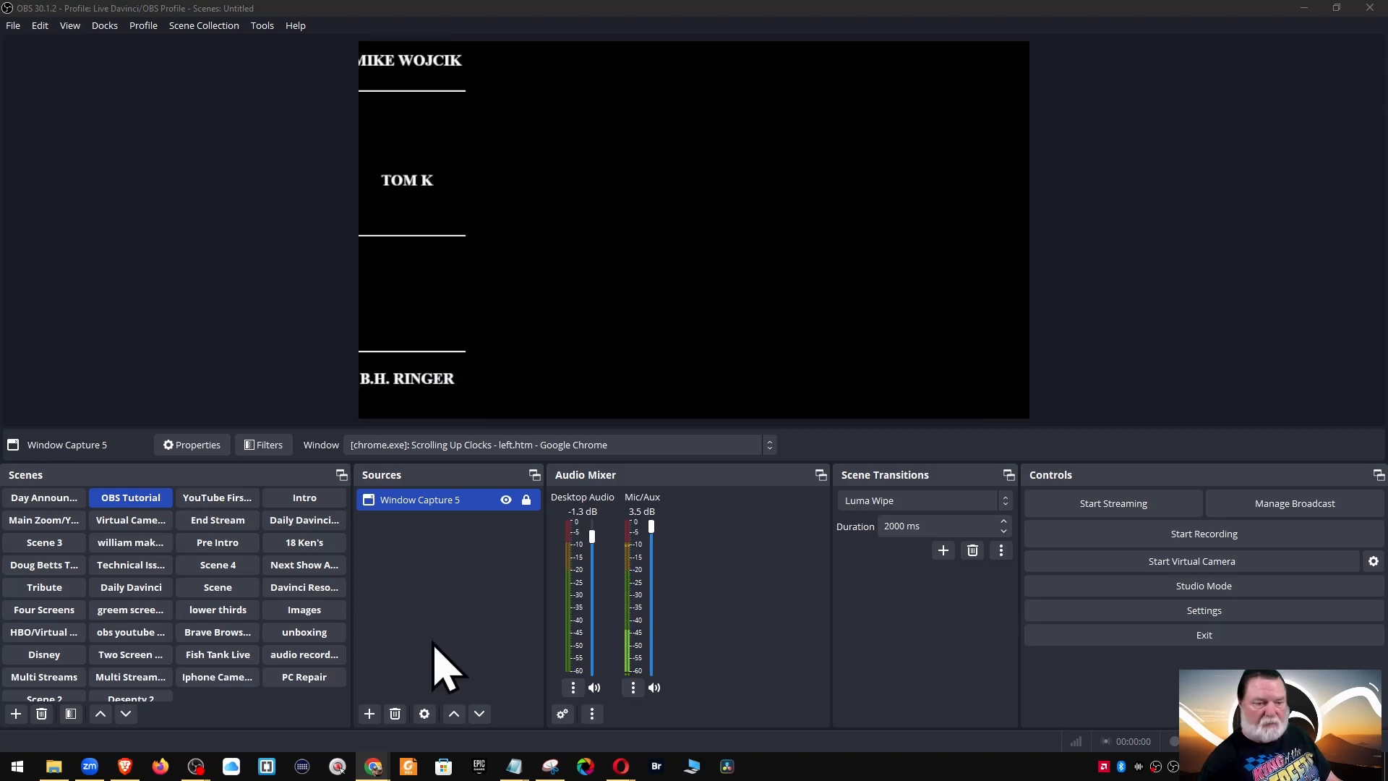
{"action": "left_click", "coordinate": [370, 715]}
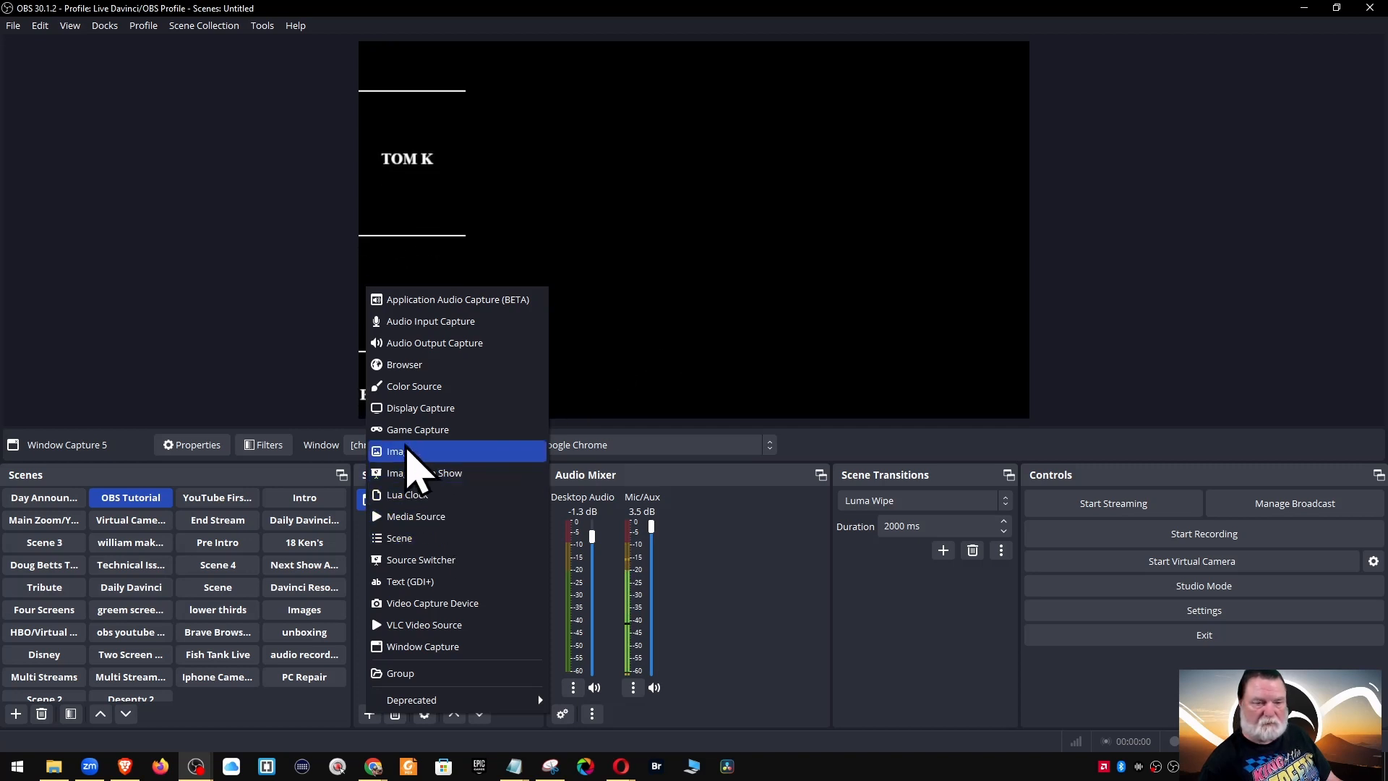
Add Game Capture 2 with default any-fullscreen-application settings, leaving it selected
{"action": "left_click", "coordinate": [409, 431]}
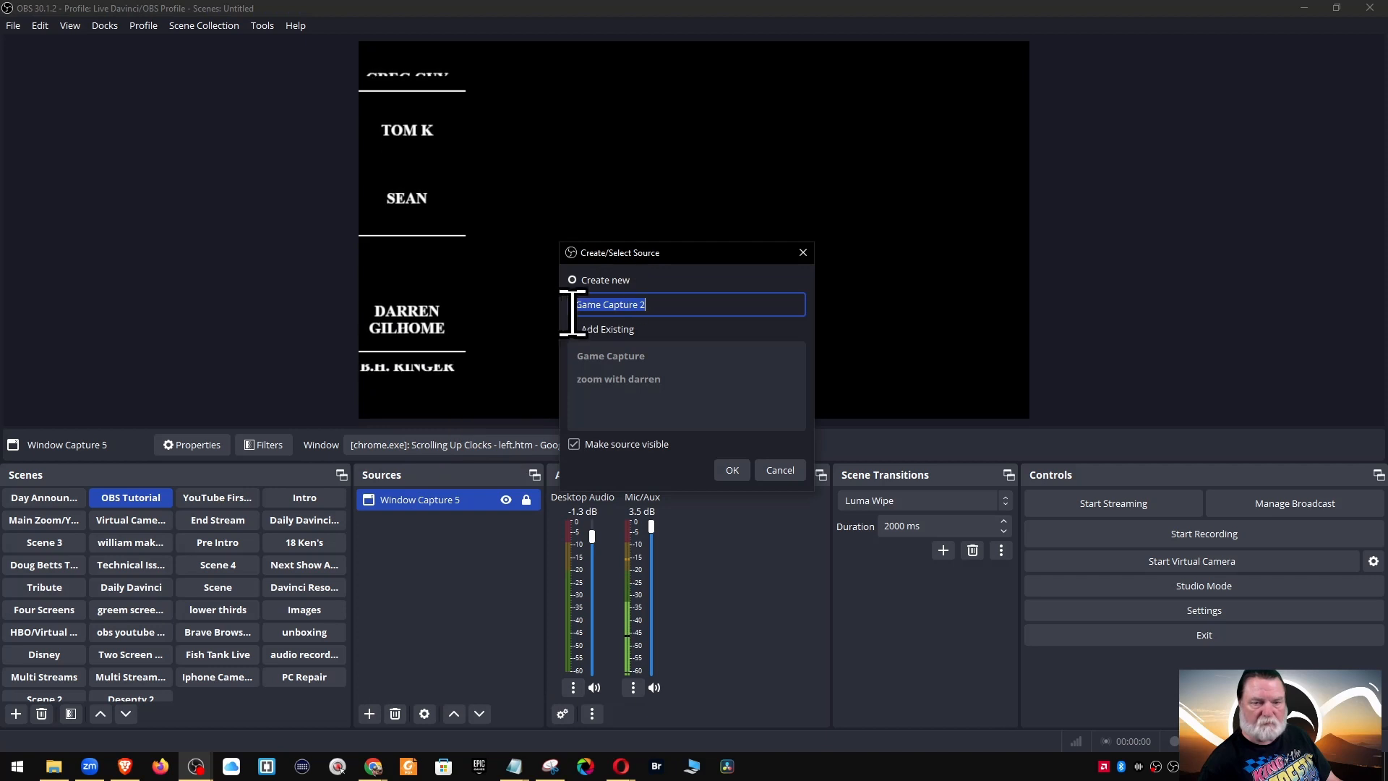
{"action": "left_click", "coordinate": [732, 470]}
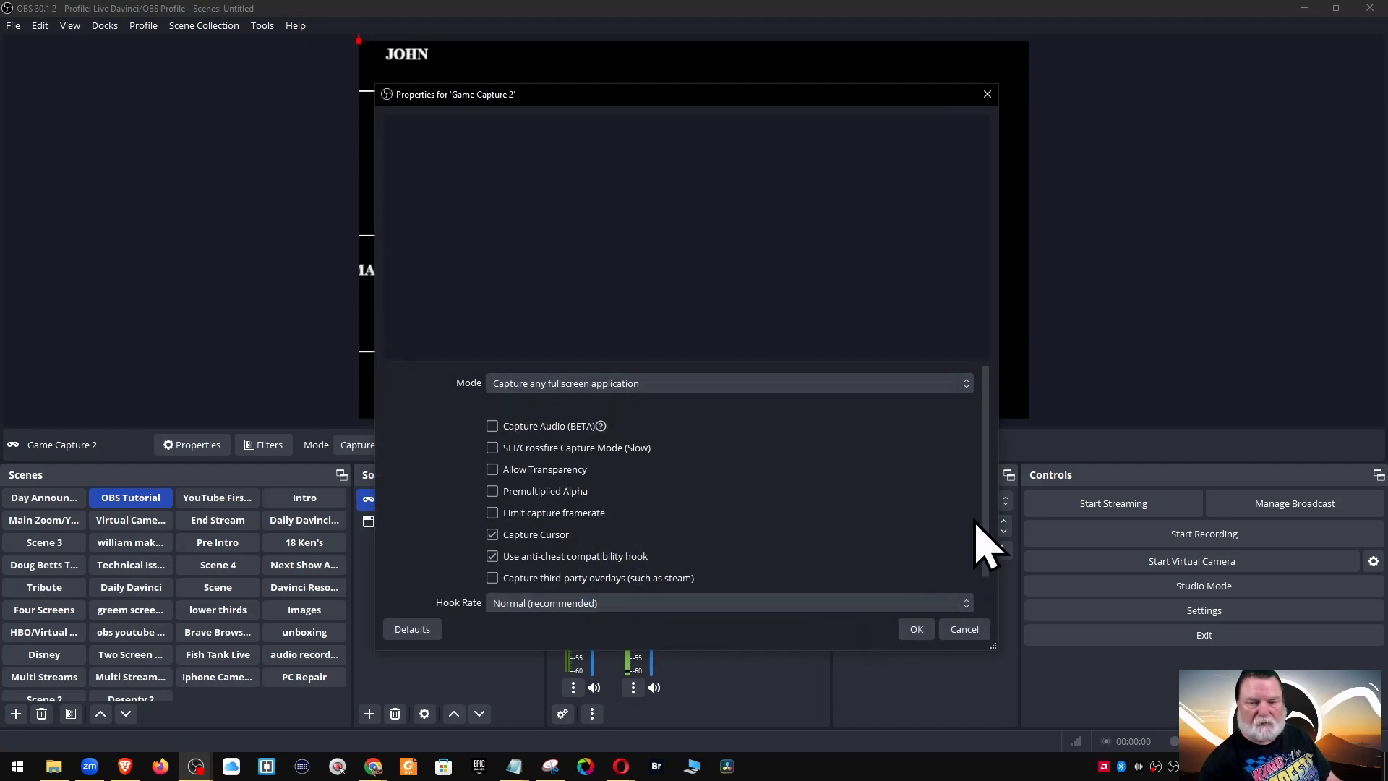
{"action": "scroll", "coordinate": [991, 524], "scroll_direction": "down", "scroll_amount": 1}
{"action": "left_click_drag", "start_coordinate": [995, 527], "coordinate": [991, 518]}
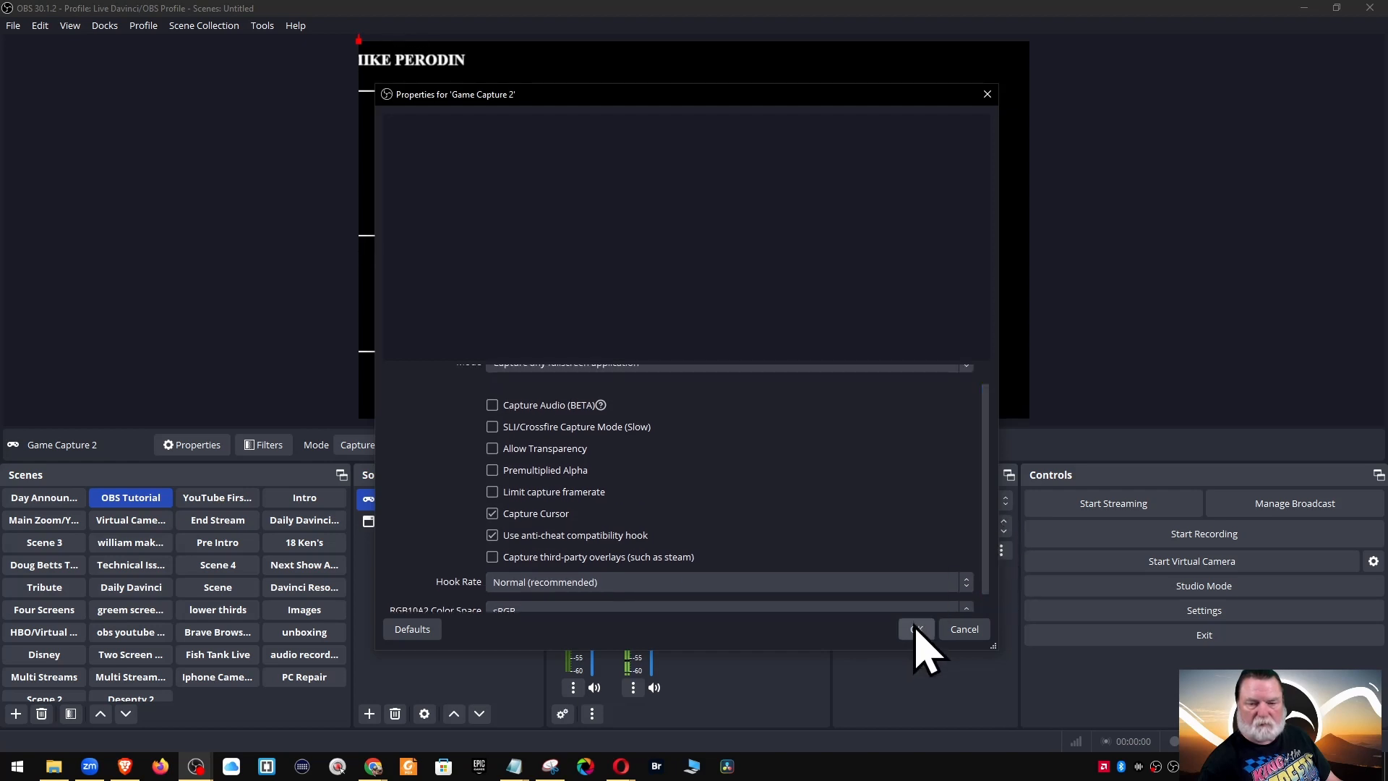
{"action": "left_click", "coordinate": [917, 630]}
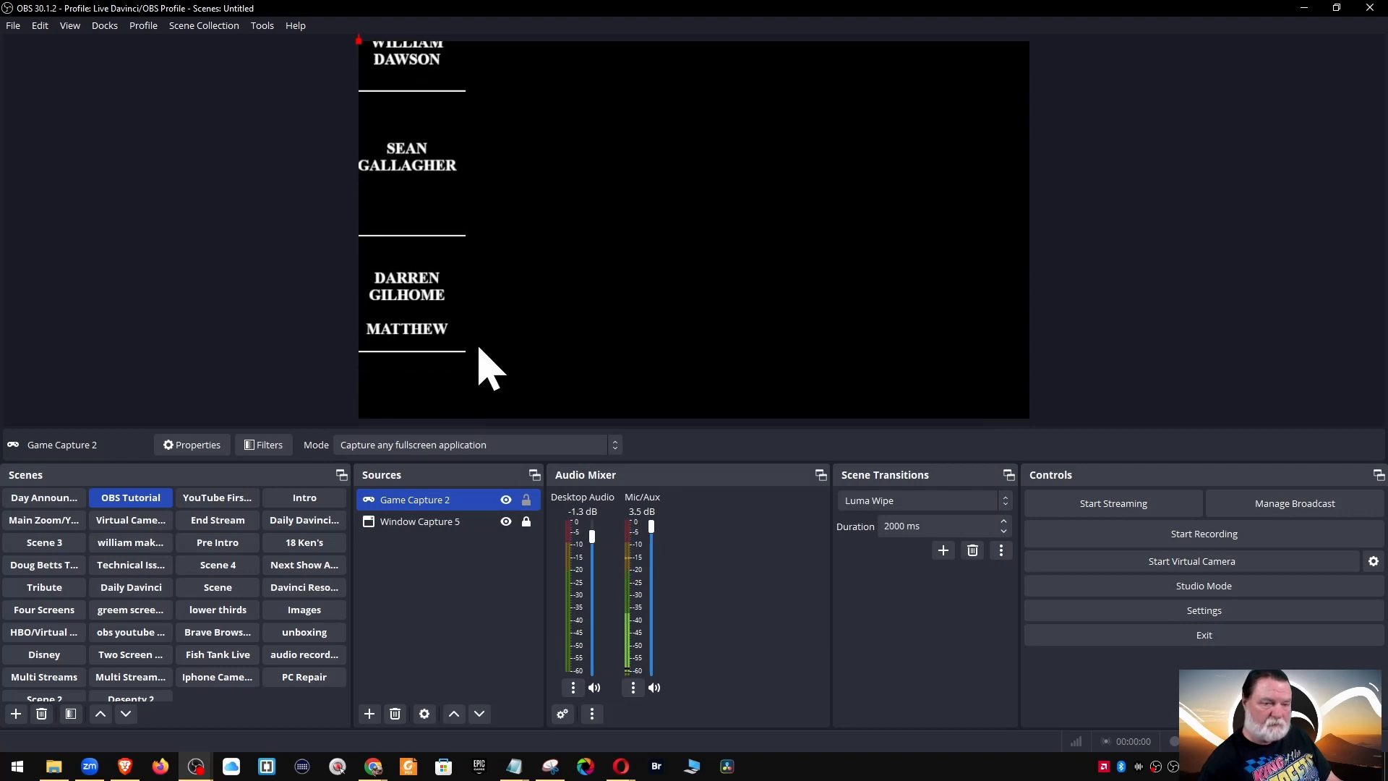
{"action": "left_click", "coordinate": [495, 523], "text": "ctrl"}
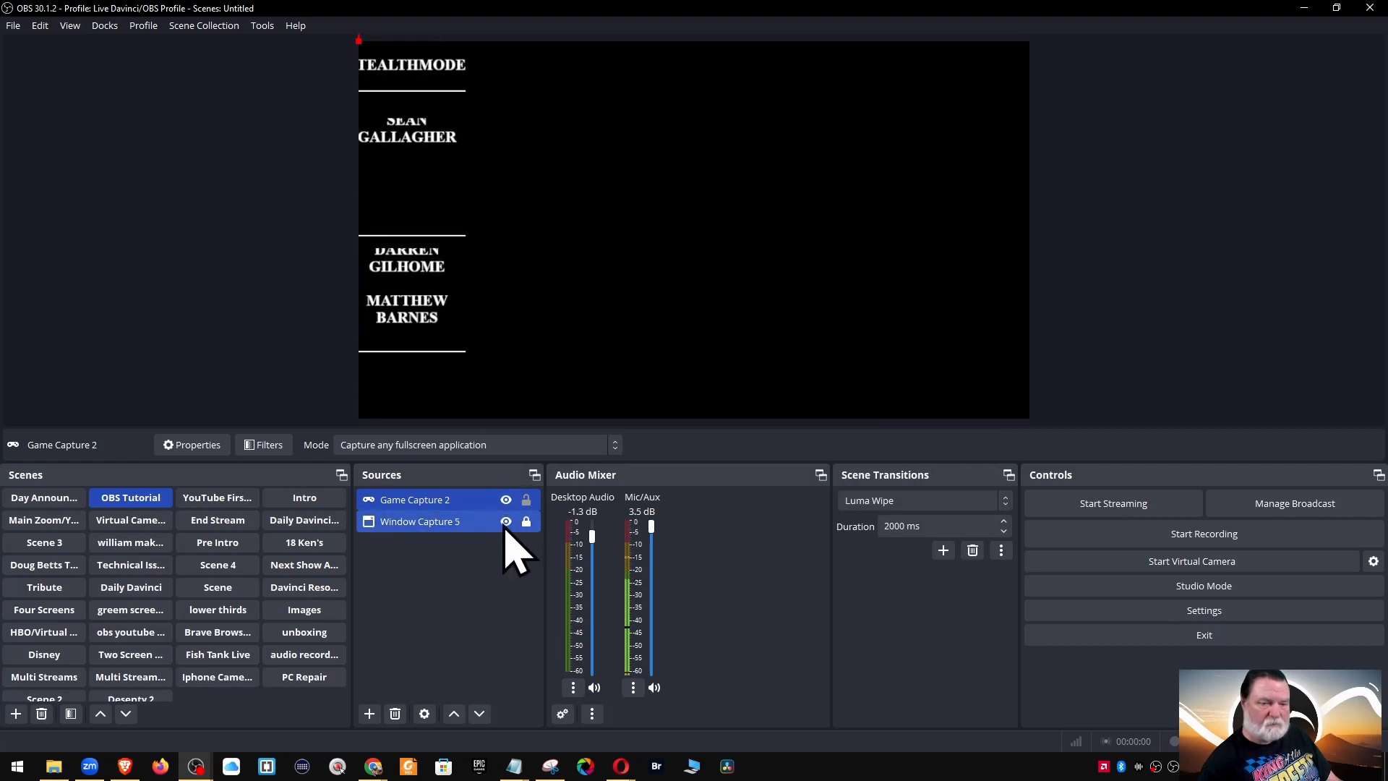
{"action": "left_click", "coordinate": [510, 525], "text": "ctrl"}
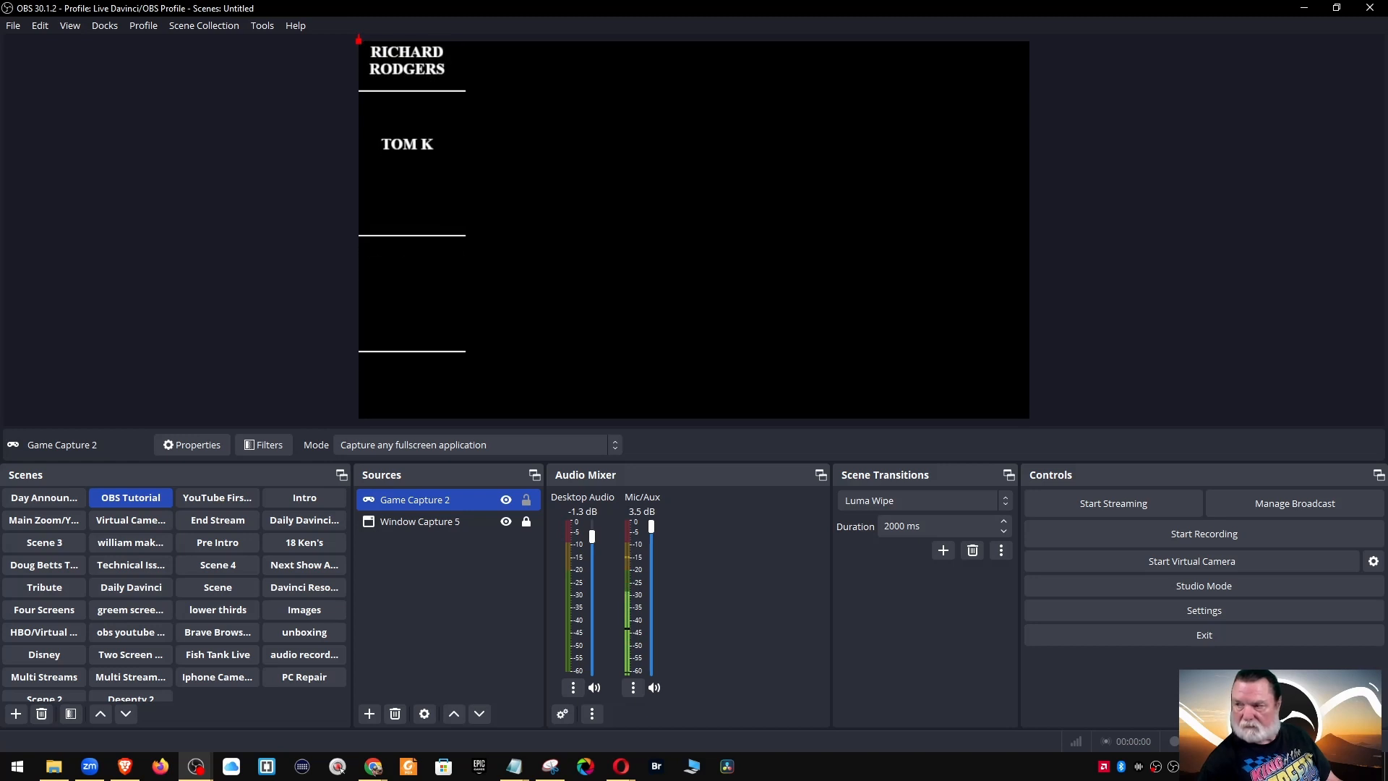
Switch to Chrome and back to OBS with Alt+Tab, then on to Zoom
{"action": "key", "text": "alt+Tab"}
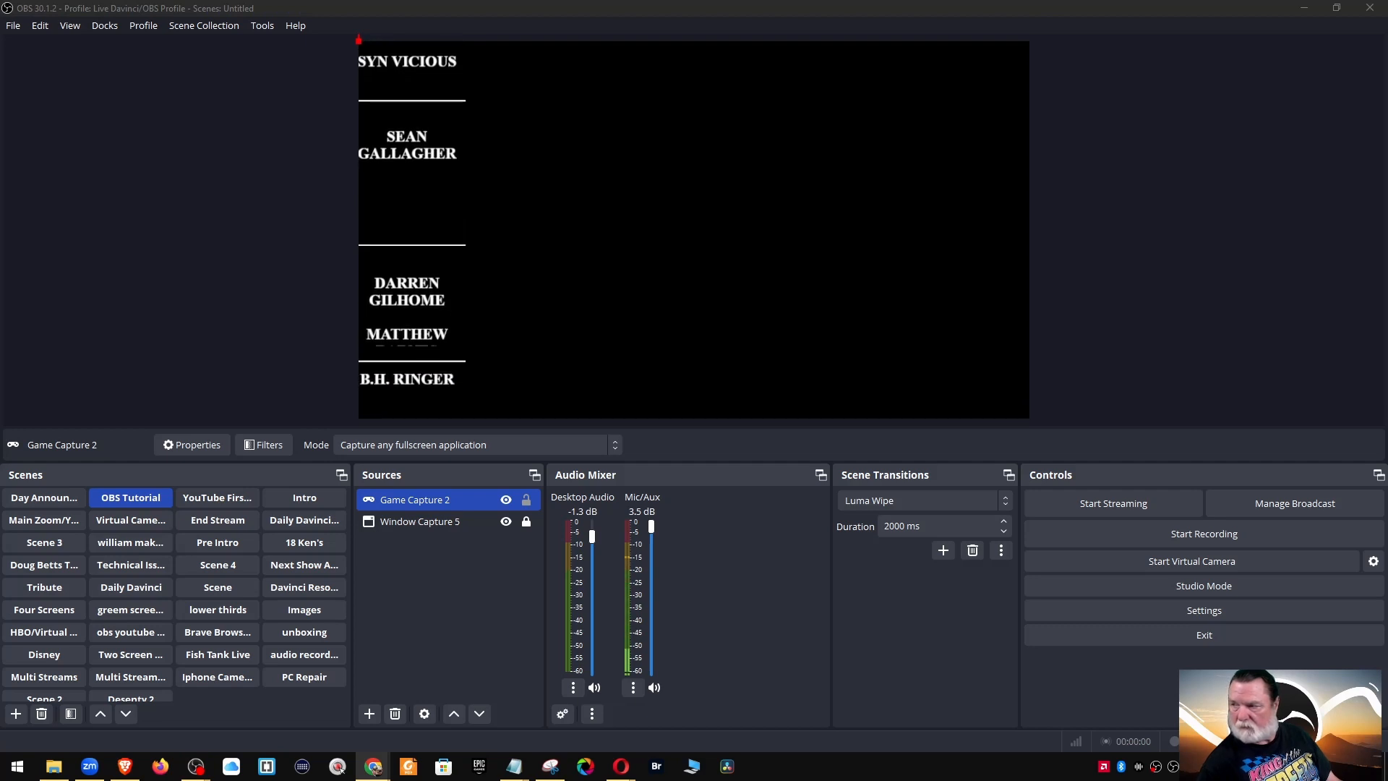
{"action": "key", "text": "alt+Tab"}
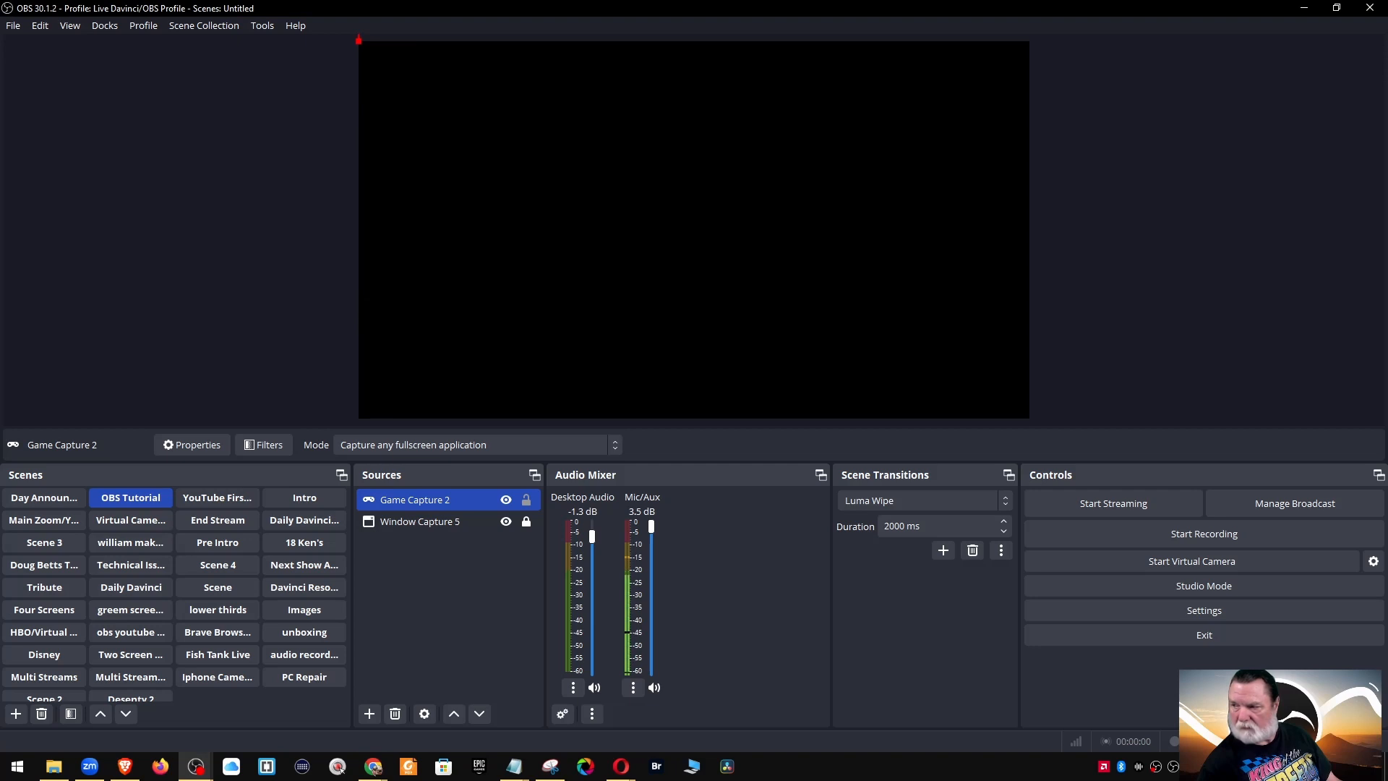
{"action": "key", "text": "alt+Tab"}
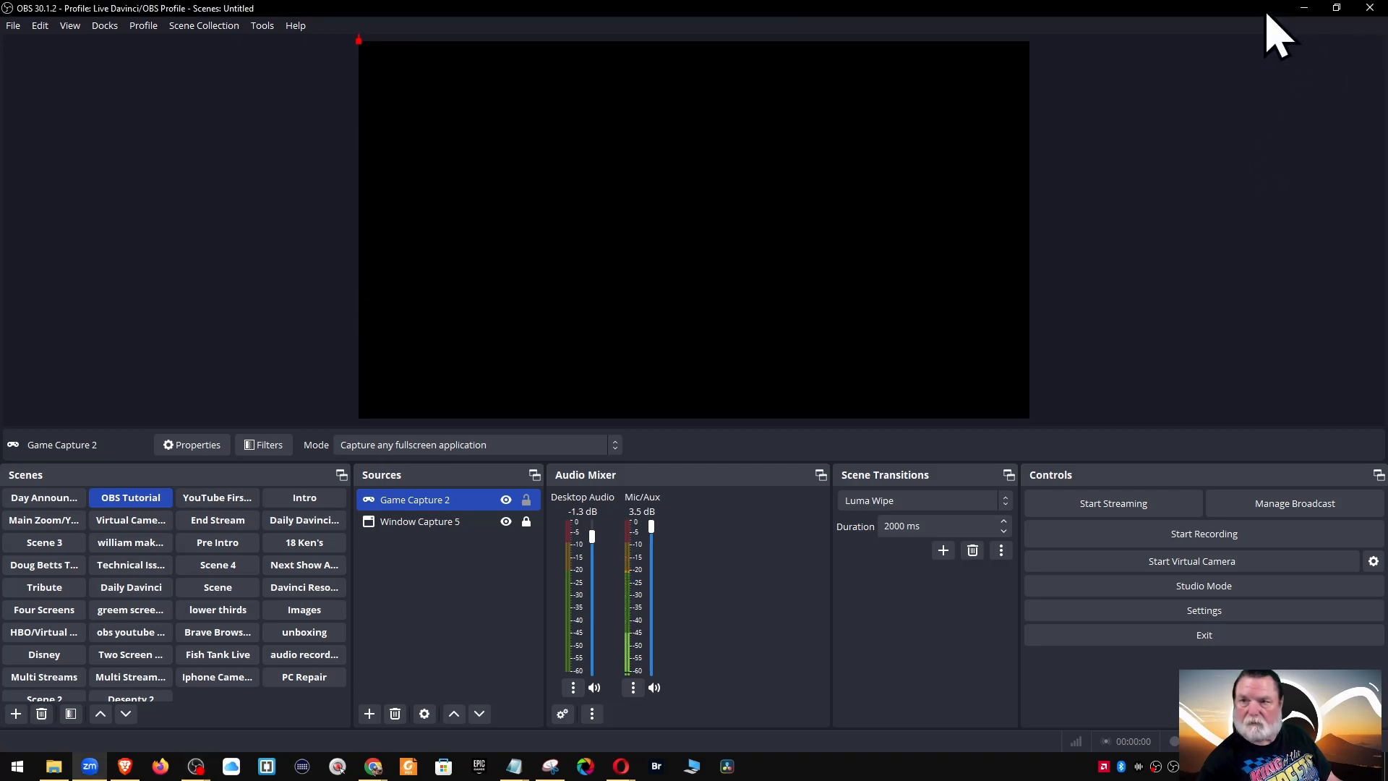
Restore OBS to full screen and launch the Epic Games Launcher from its taskbar jump list
{"action": "left_click_drag", "start_coordinate": [1265, 10], "coordinate": [887, 197]}
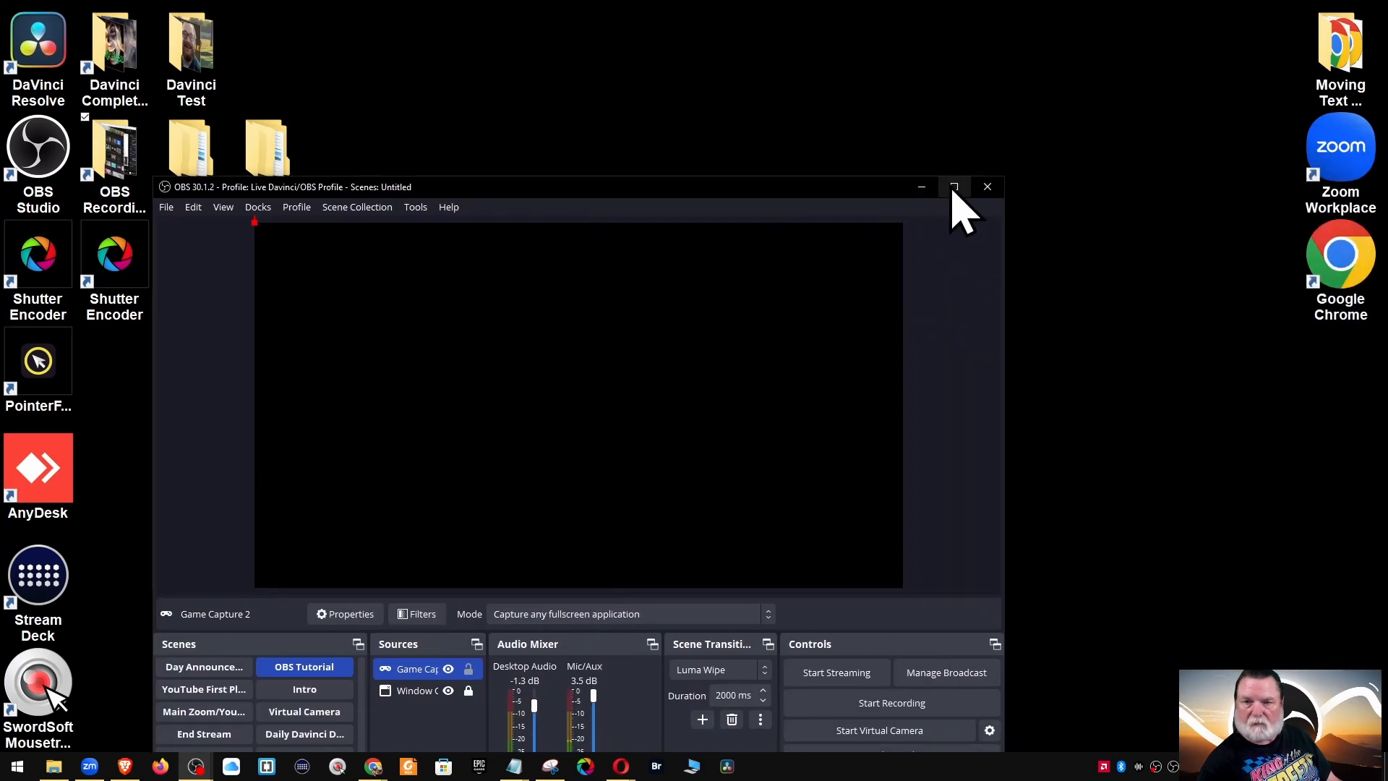
{"action": "left_click", "coordinate": [954, 188]}
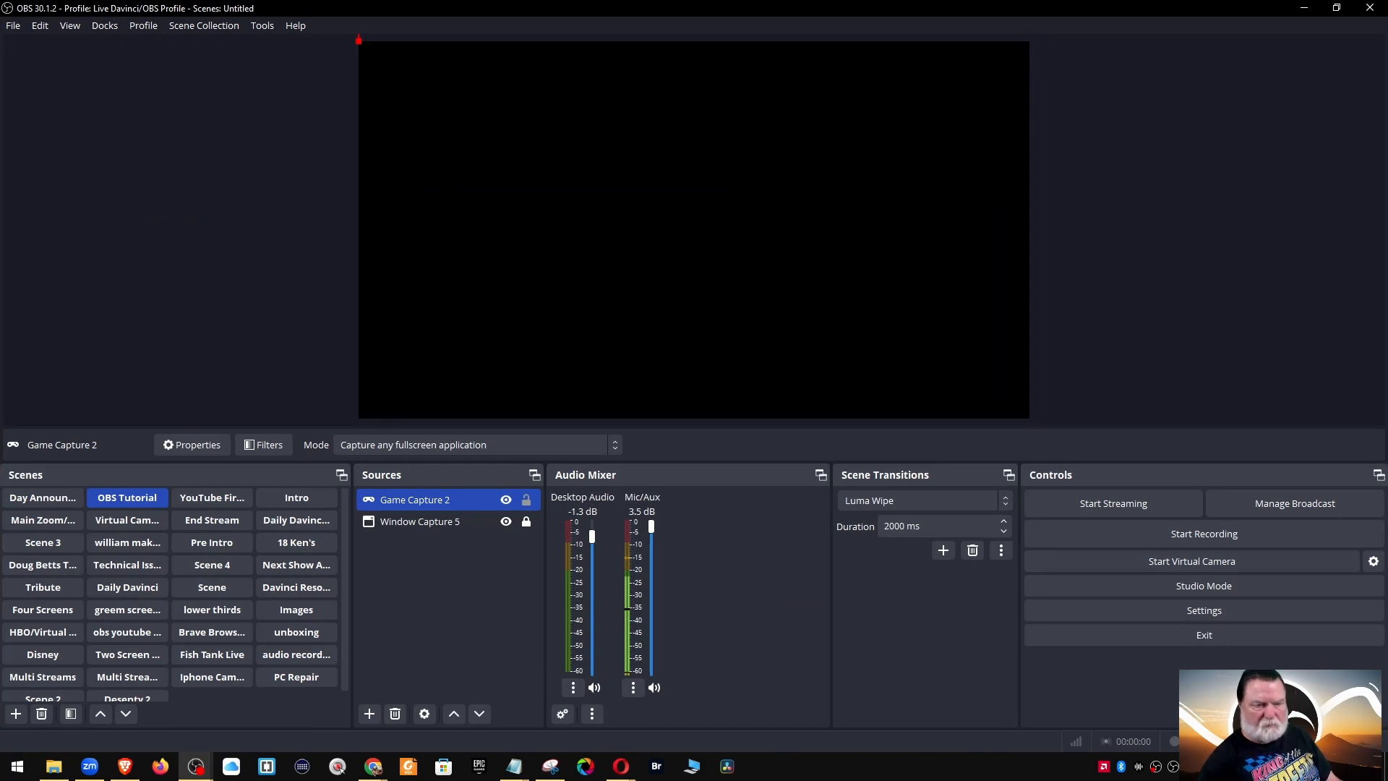
{"action": "left_click", "coordinate": [482, 769]}
{"action": "right_click", "coordinate": [482, 774]}
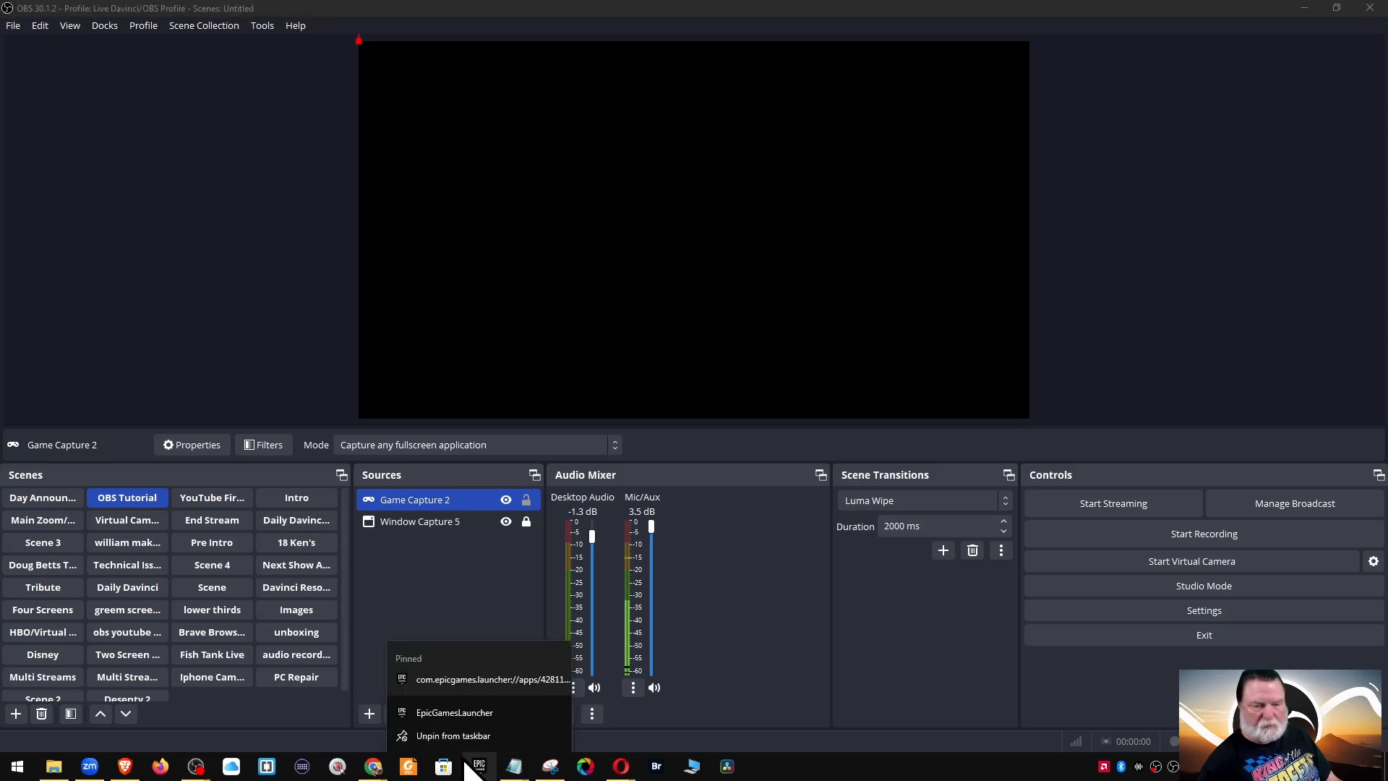
{"action": "left_click", "coordinate": [444, 769]}
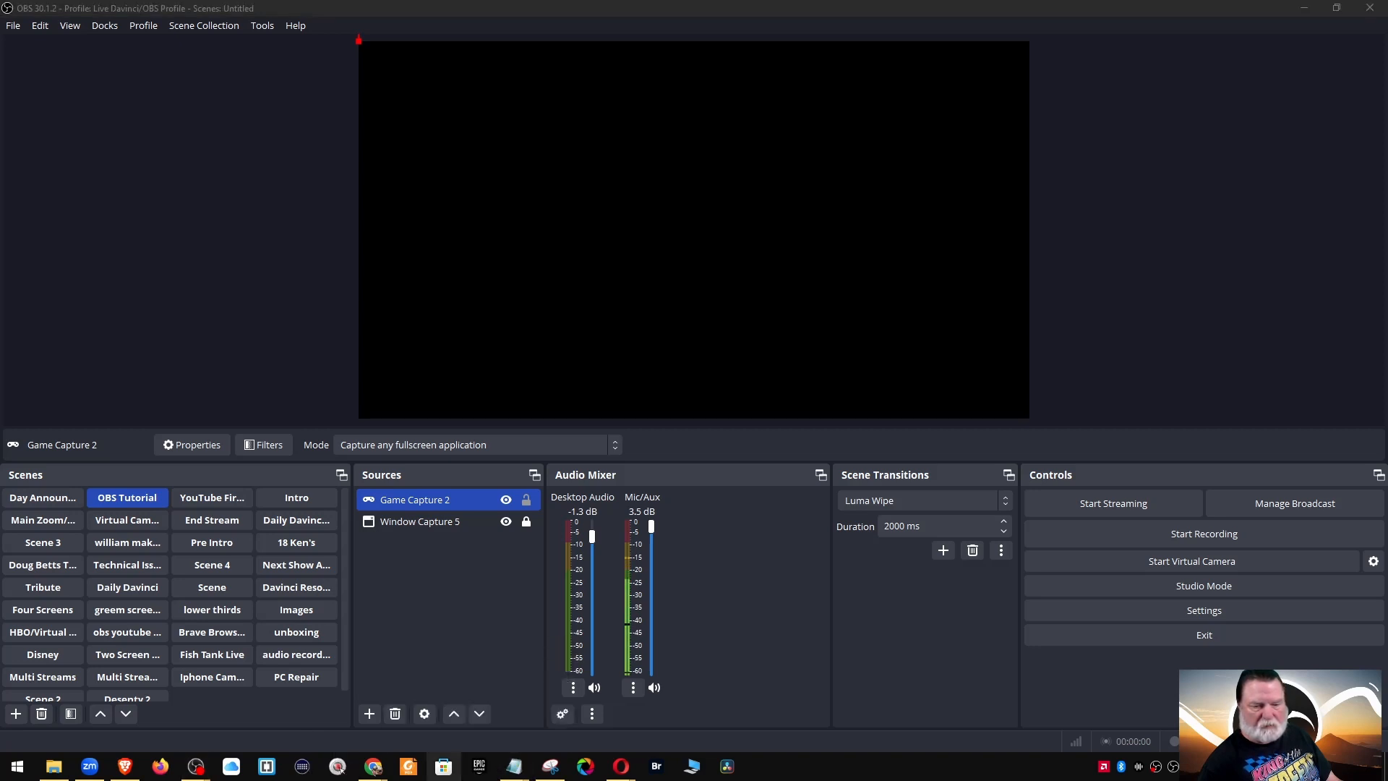
{"action": "right_click", "coordinate": [480, 768]}
{"action": "left_click", "coordinate": [485, 685]}
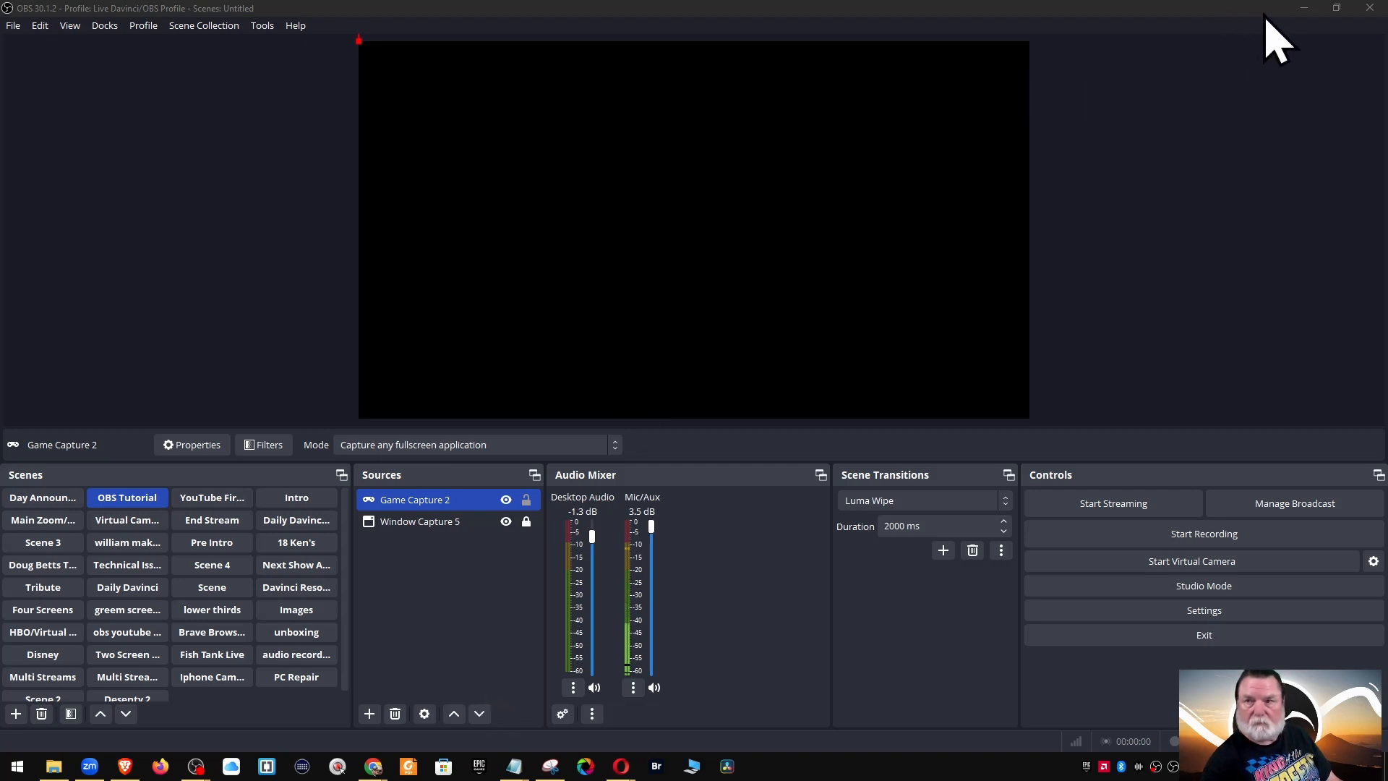
Minimize and restore OBS, then open Task Manager from the taskbar menu
{"action": "left_click", "coordinate": [1303, 9]}
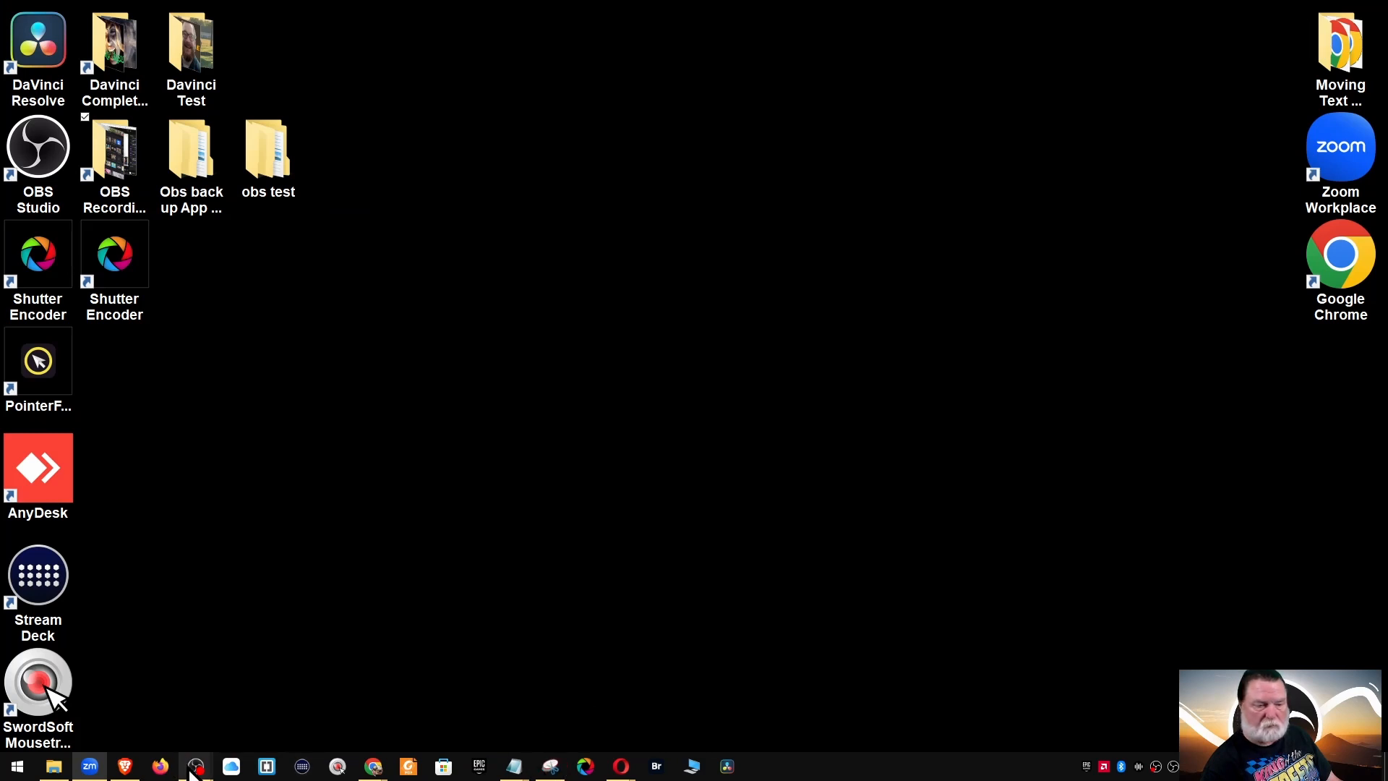
{"action": "mouse_move", "coordinate": [194, 773]}
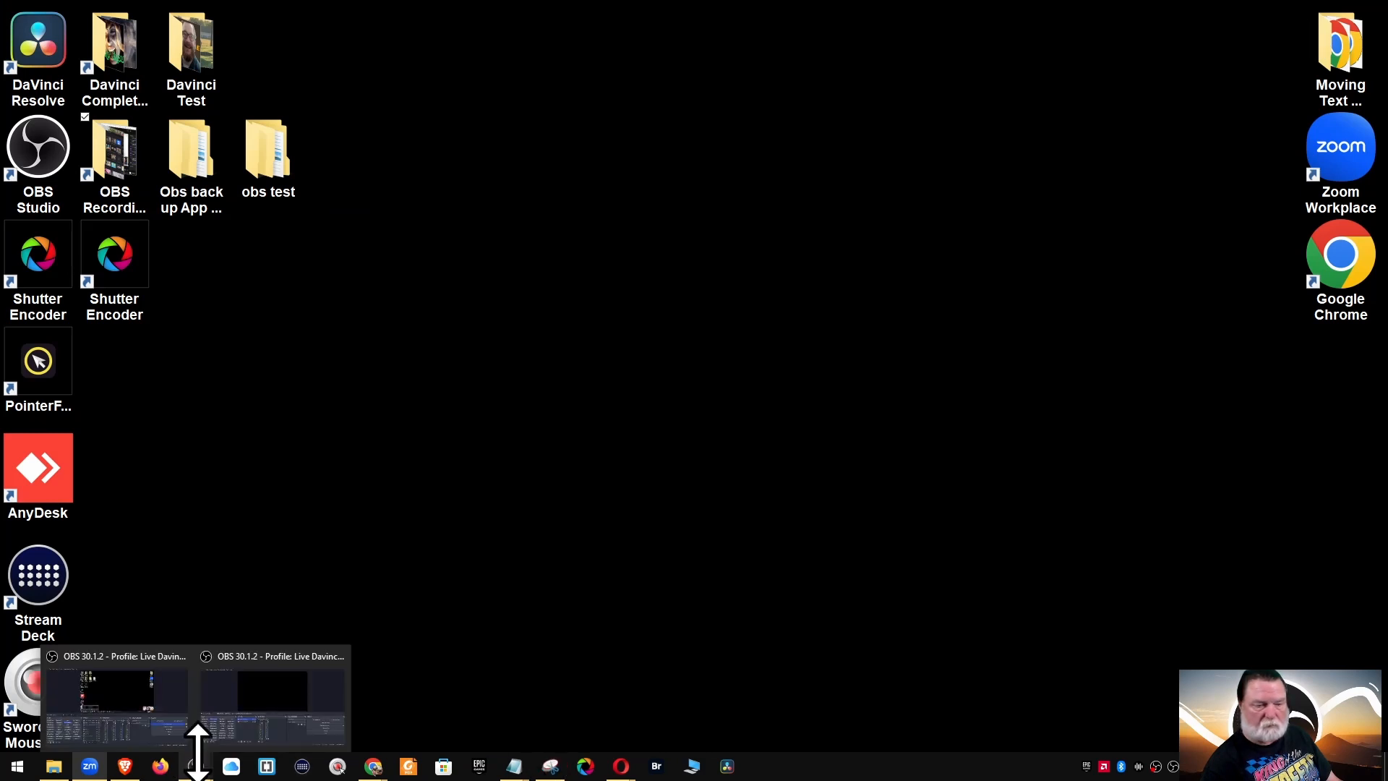
{"action": "left_click", "coordinate": [277, 671]}
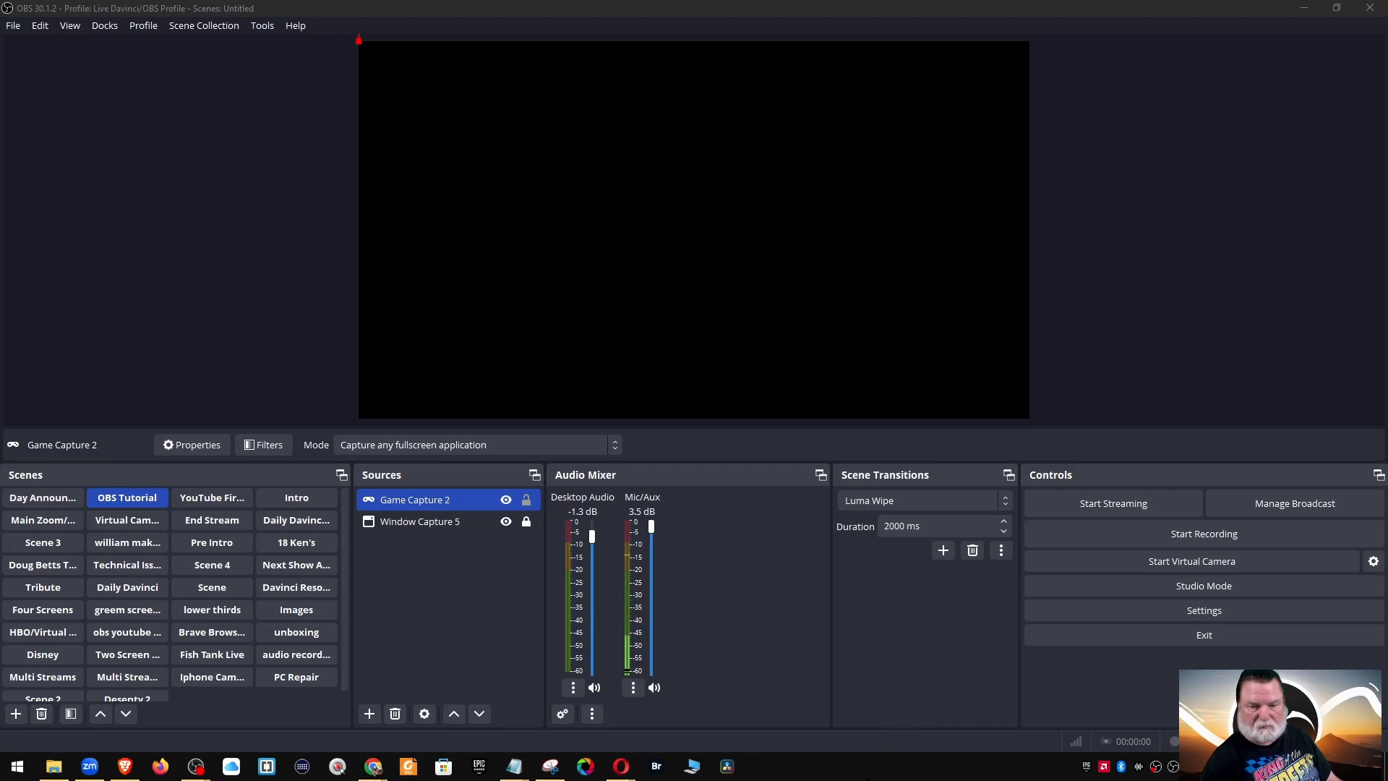
{"action": "right_click", "coordinate": [858, 775]}
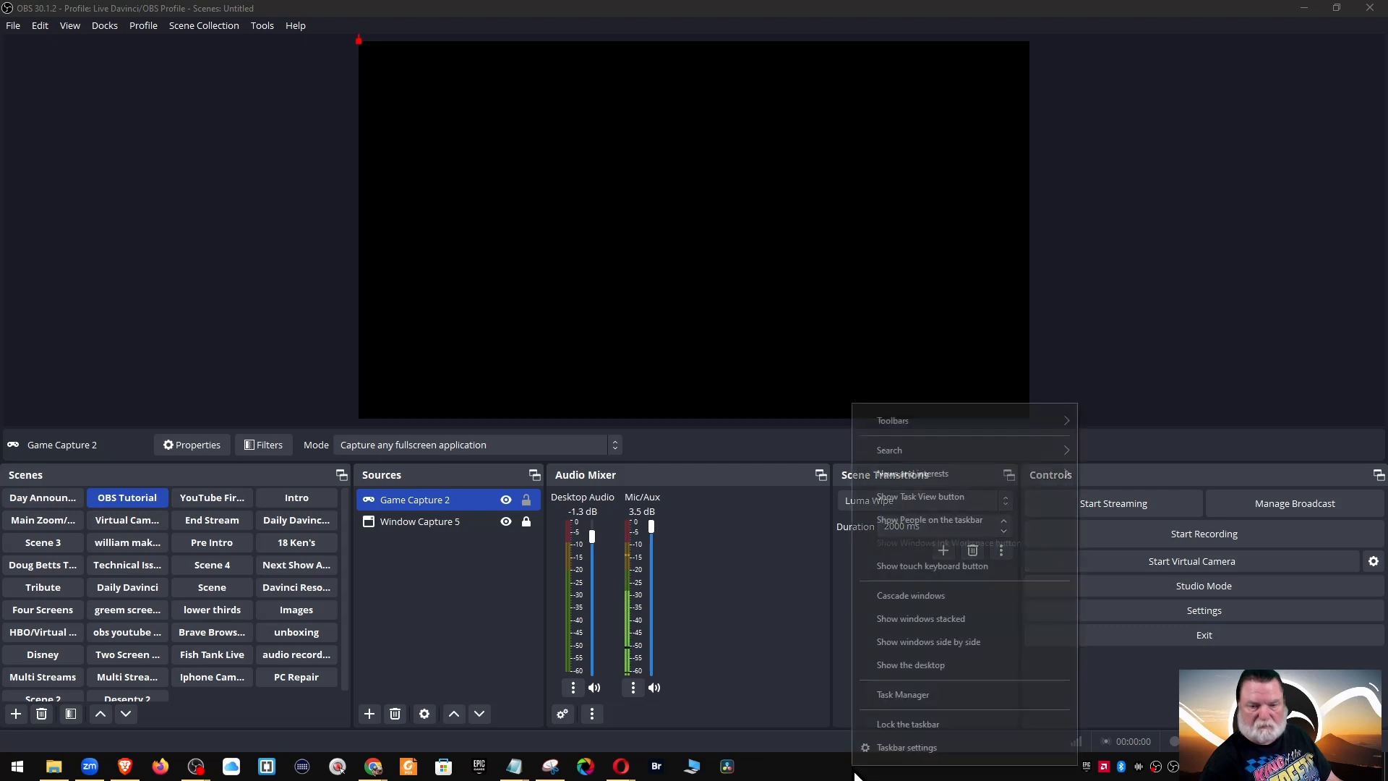
{"action": "left_click", "coordinate": [902, 696]}
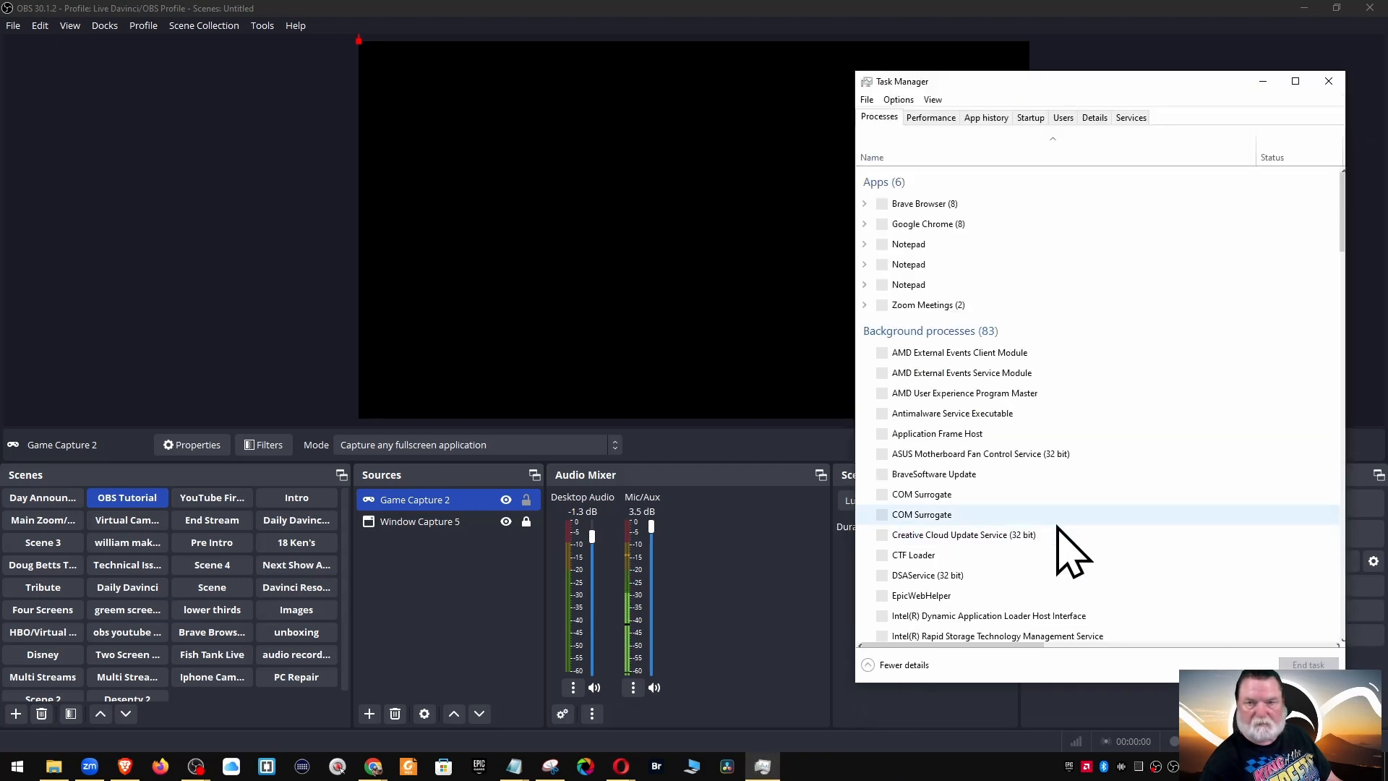
Check the GPU graphs and running processes, close Task Manager, and bring up the Epic Games Launcher
{"action": "left_click", "coordinate": [929, 122]}
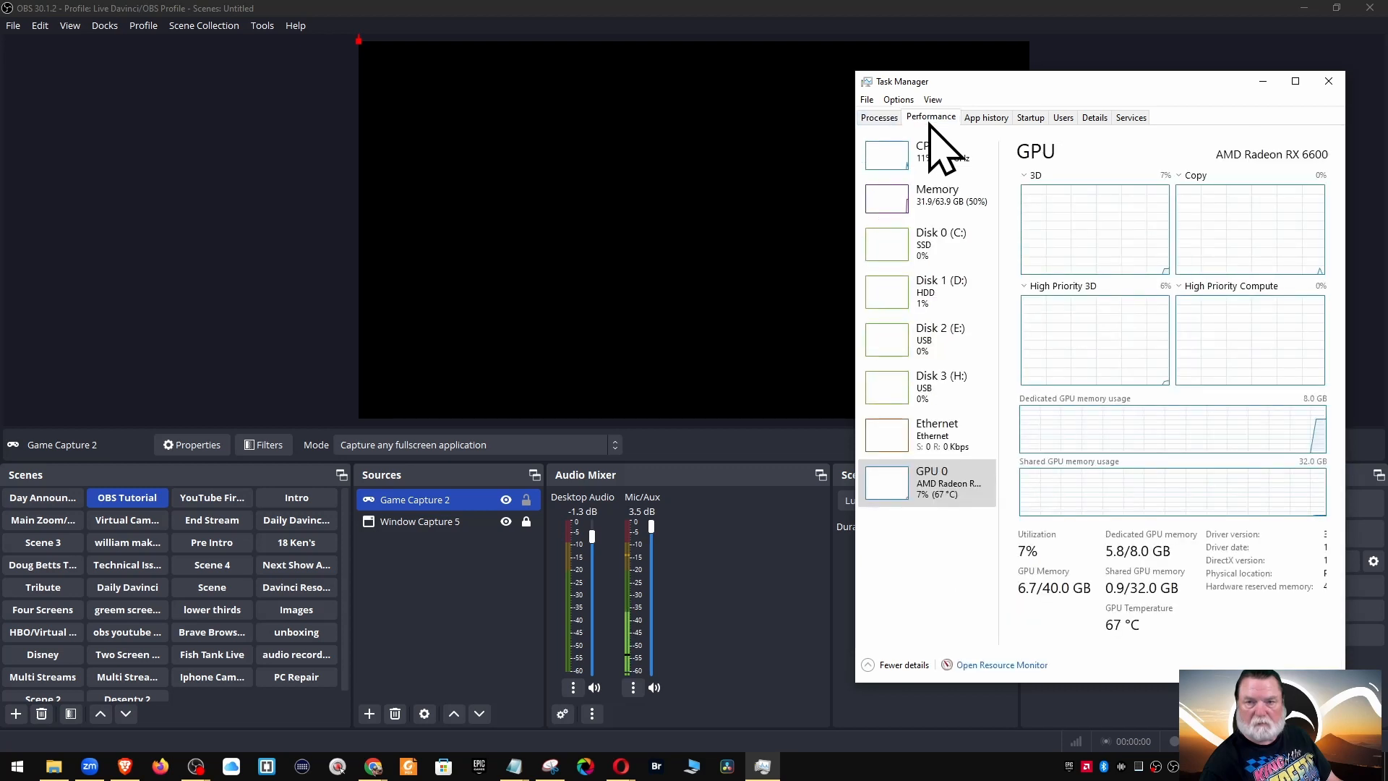
{"action": "left_click", "coordinate": [890, 120]}
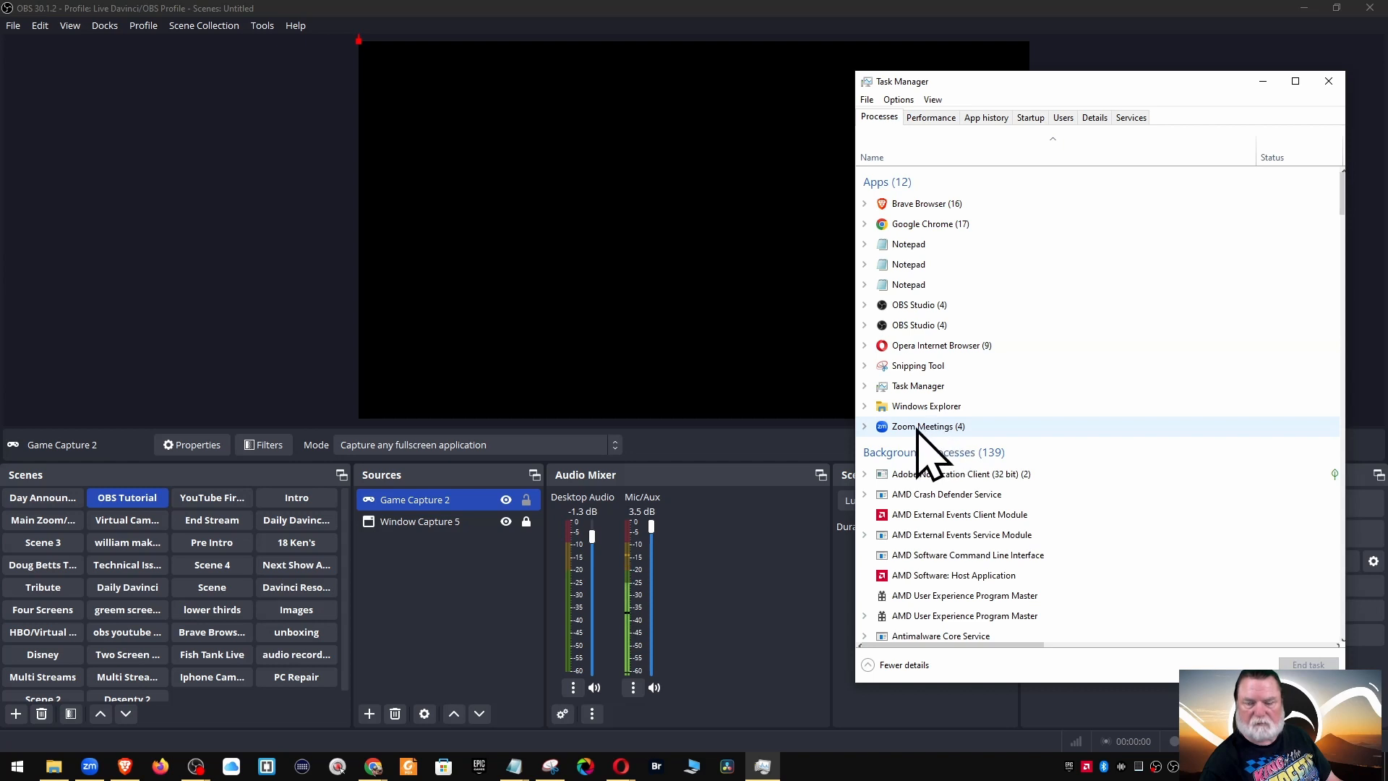
{"action": "left_click", "coordinate": [1329, 81]}
{"action": "left_click", "coordinate": [479, 767]}
{"action": "left_click", "coordinate": [1162, 97]}
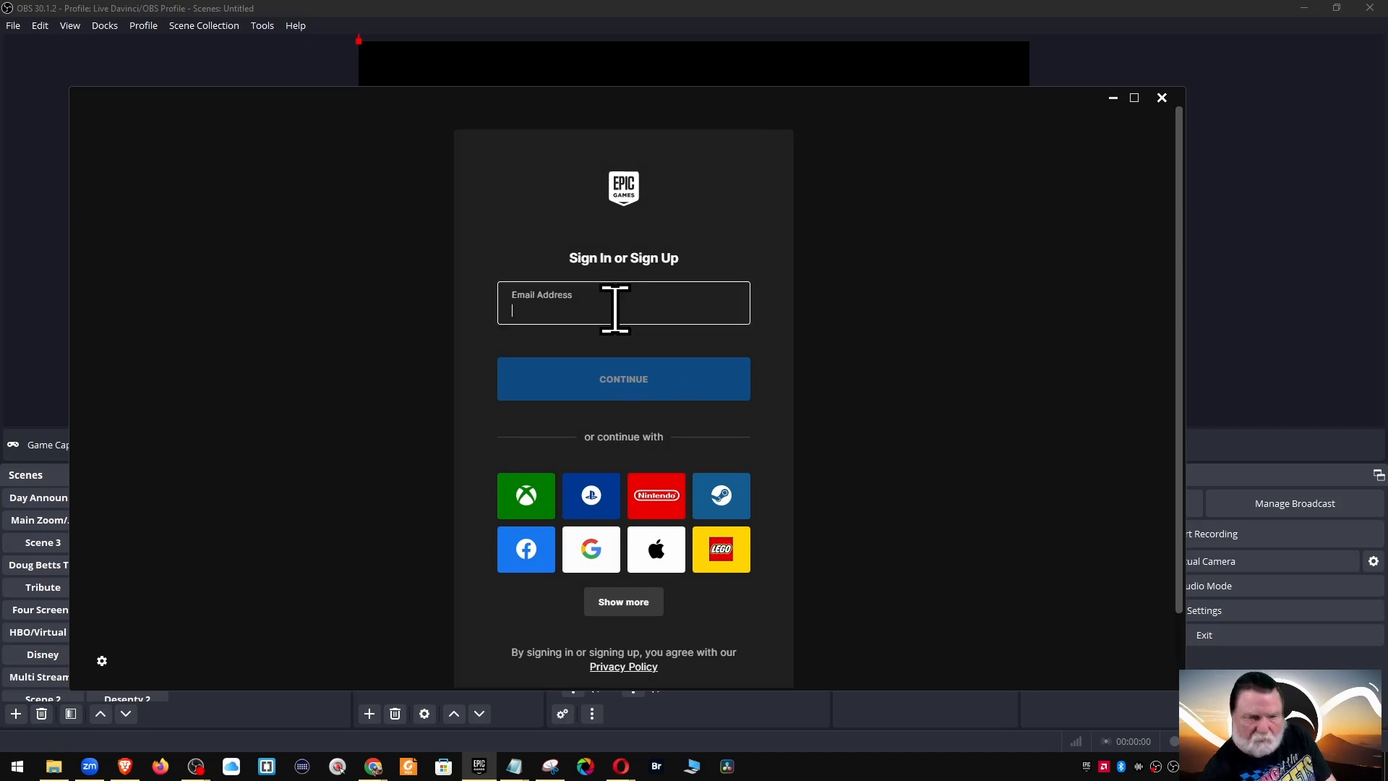
Enter the Epic account e-mail address on the sign-in page and continue to the password step
{"action": "type", "text": "mail.com"}
{"action": "key", "text": "Return"}
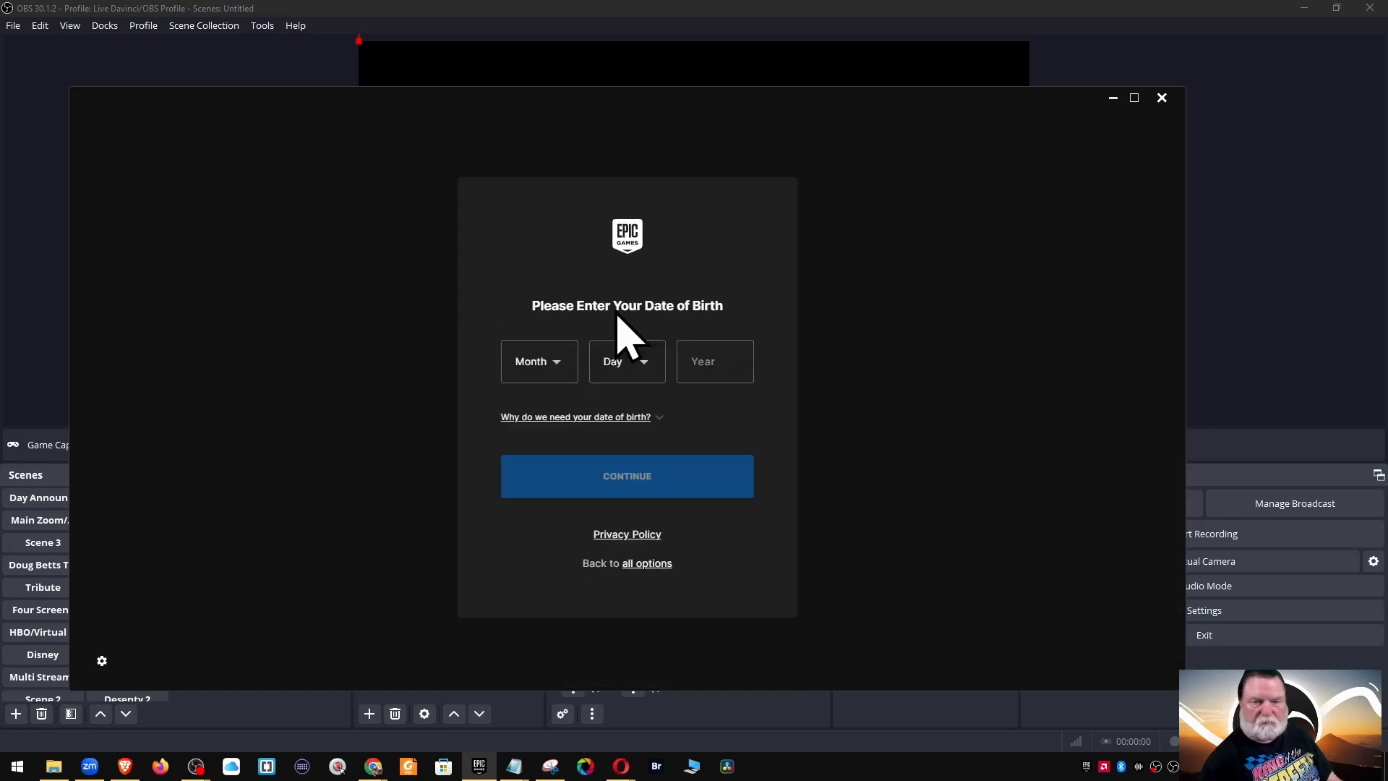
{"action": "left_click", "coordinate": [1162, 97]}
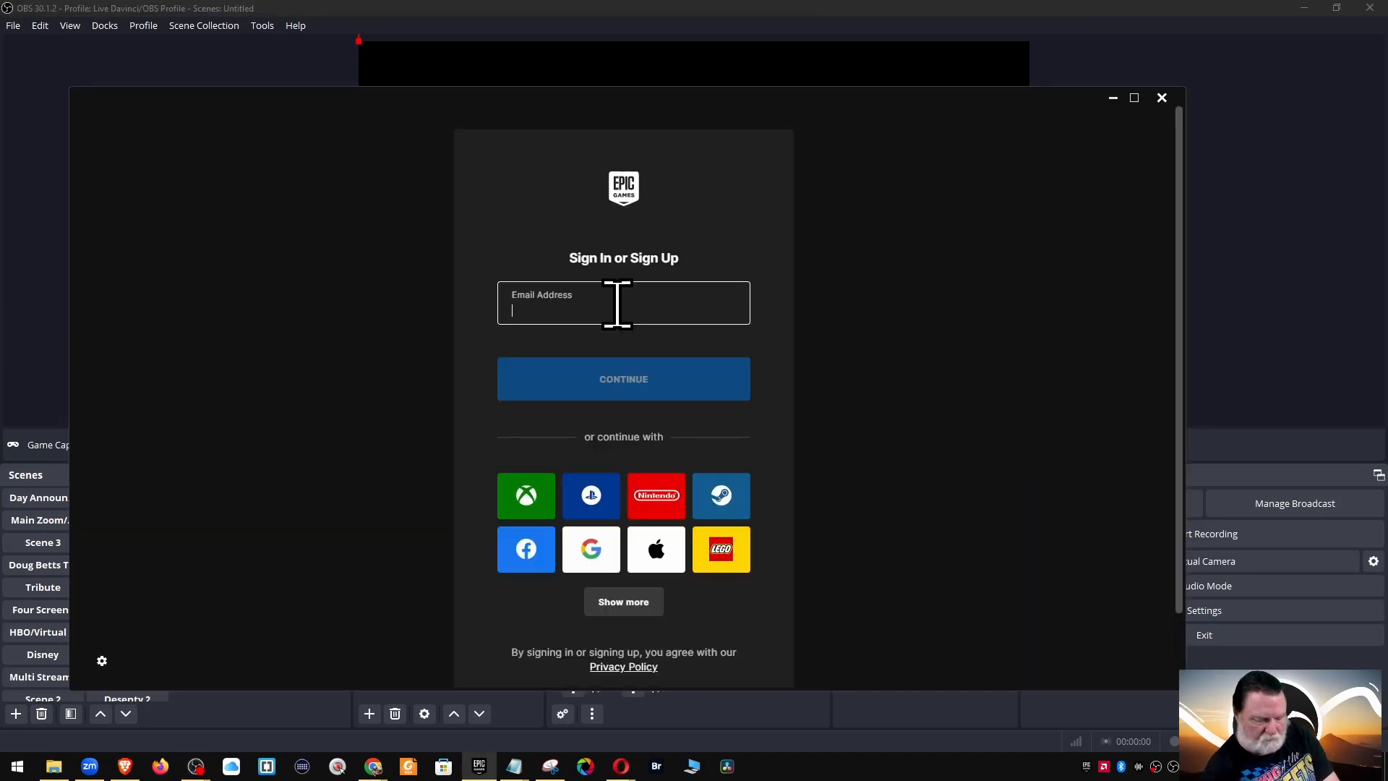
{"action": "left_click", "coordinate": [617, 304]}
{"action": "left_click", "coordinate": [617, 387]}
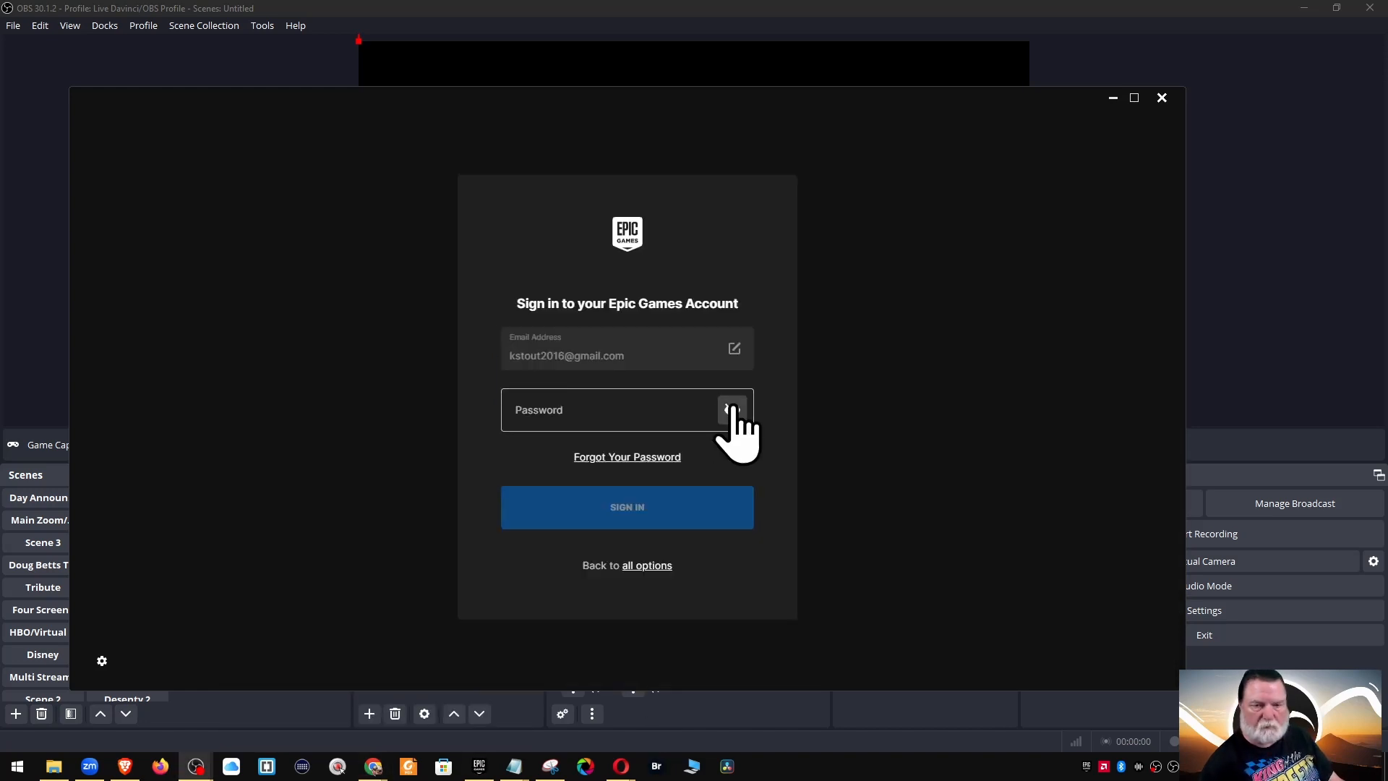
Paste the account password, sign in, confirm contact info, and launch Destiny 2 from Quick Launch
{"action": "key", "text": "ctrl+v"}
{"action": "left_click", "coordinate": [627, 507]}
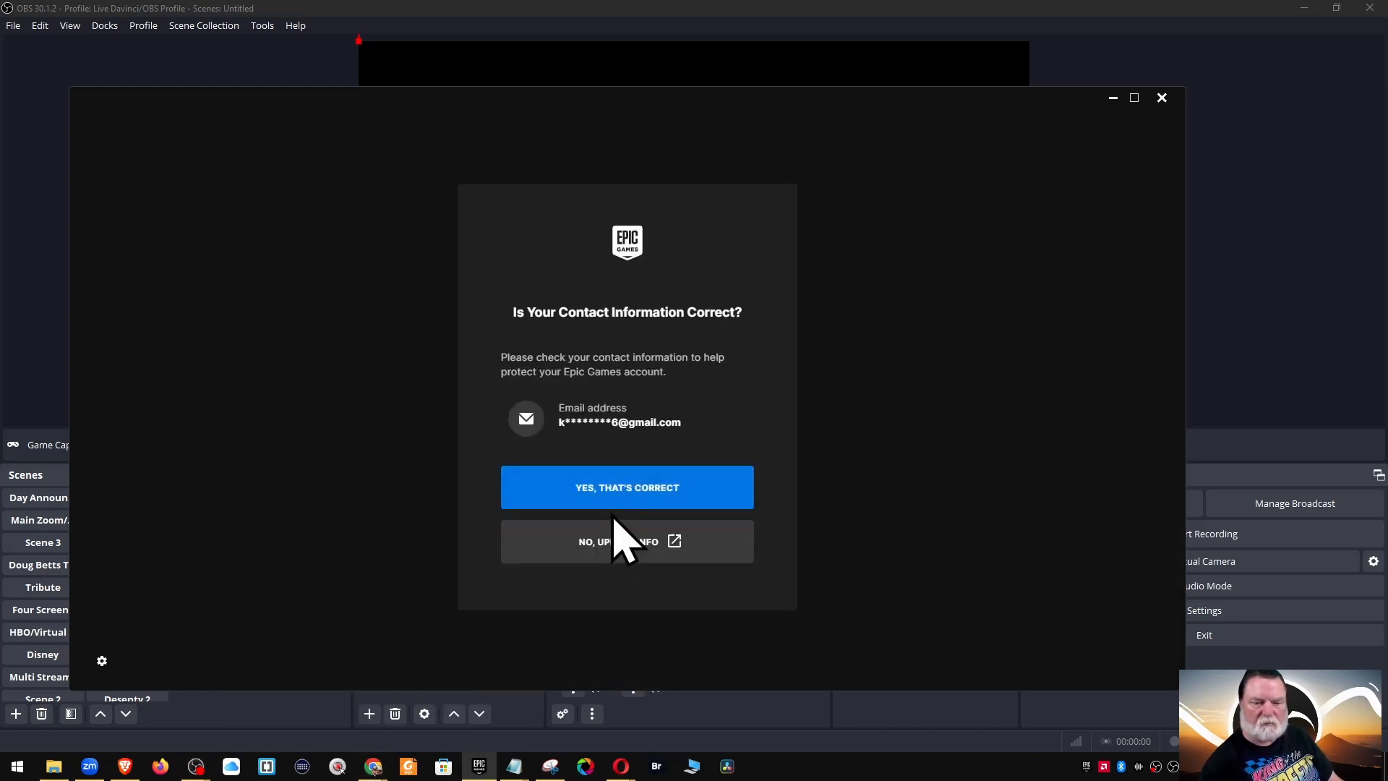
{"action": "mouse_move", "coordinate": [475, 772]}
{"action": "left_click", "coordinate": [771, 437]}
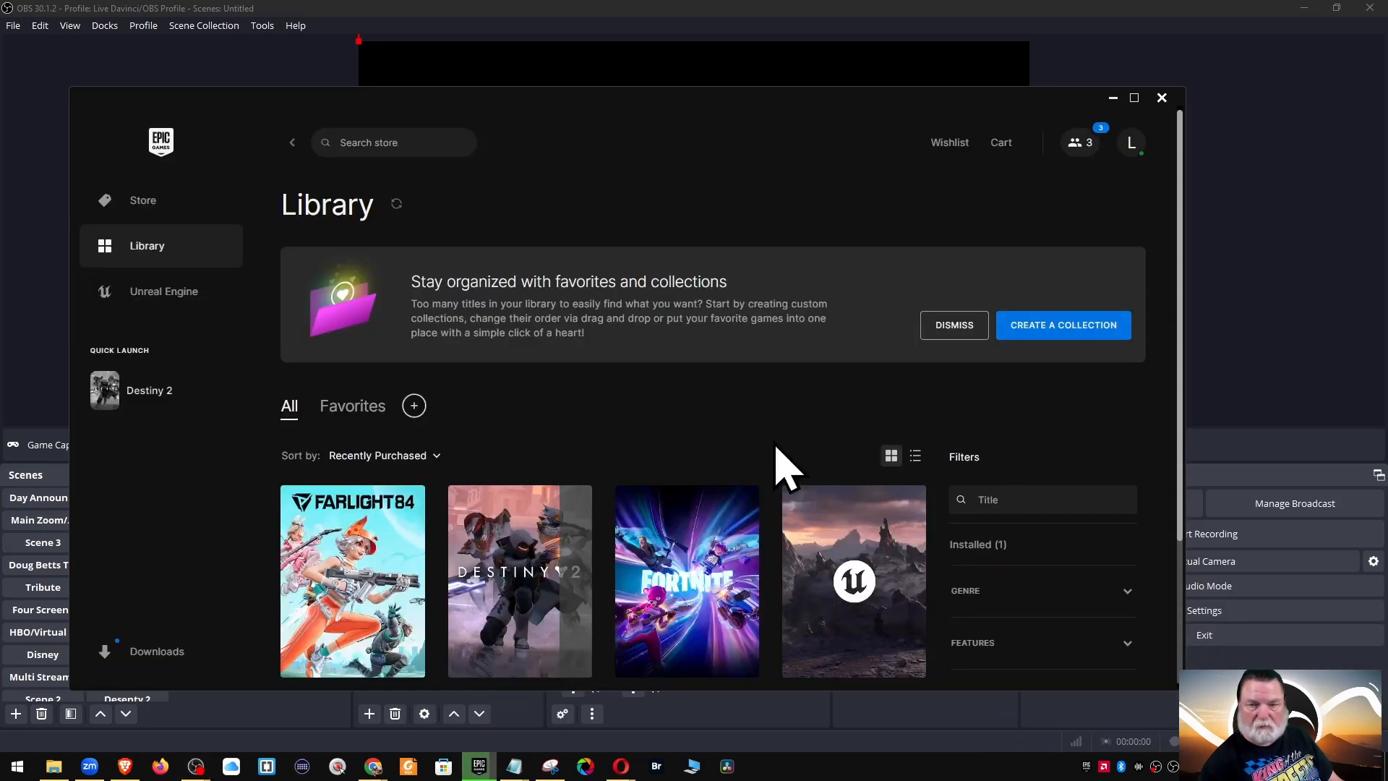
{"action": "left_click", "coordinate": [138, 423]}
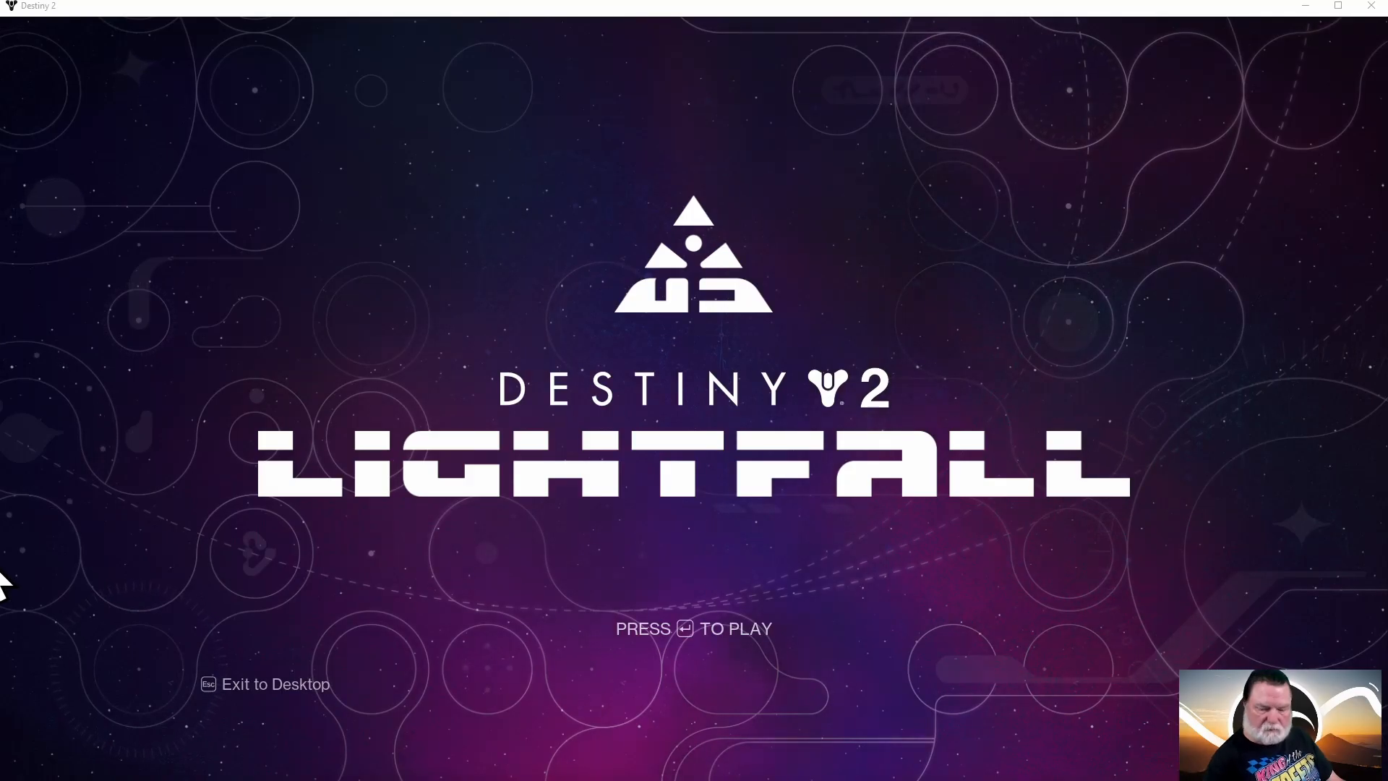
{"action": "key", "text": "Return"}
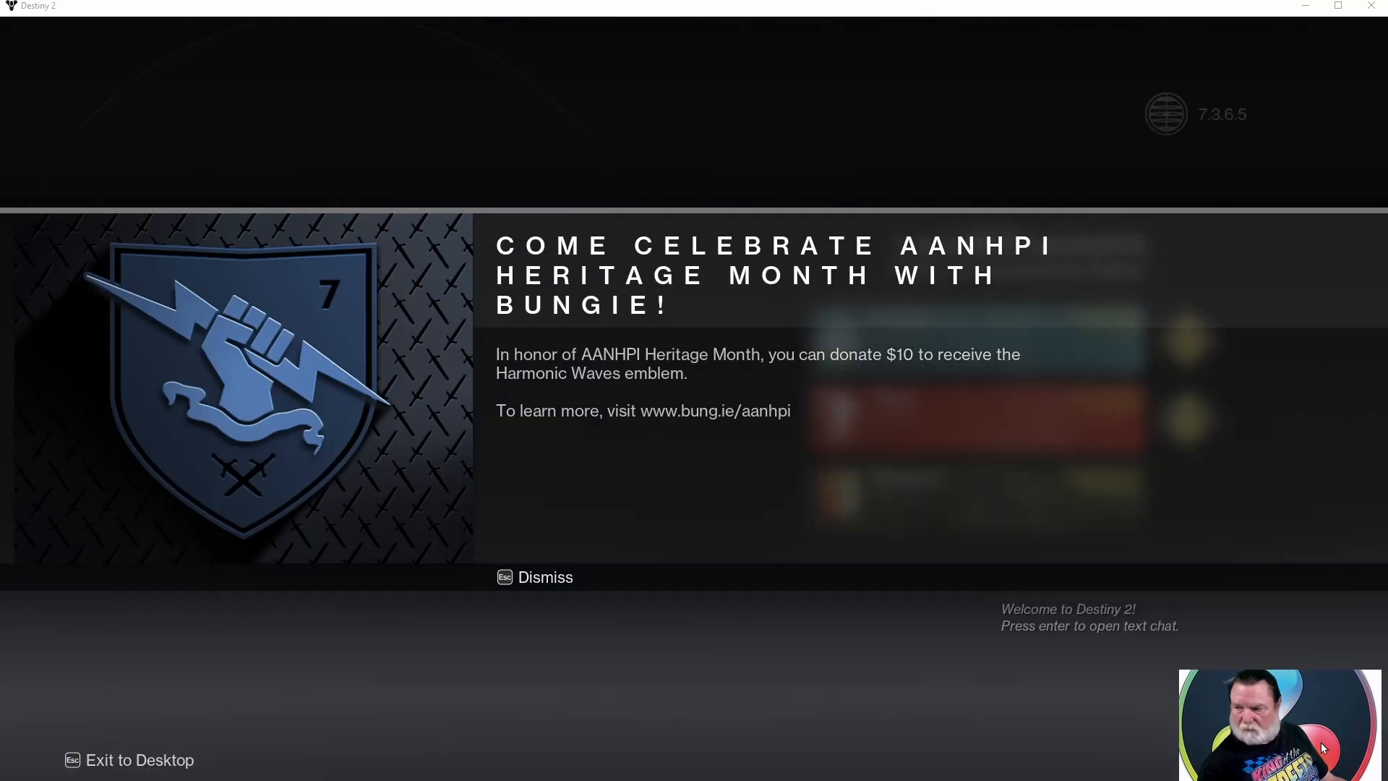
Set OBS icon.png as the Zoom virtual background image and close the Zoom settings
{"action": "scroll", "coordinate": [895, 501], "scroll_direction": "down", "scroll_amount": 5}
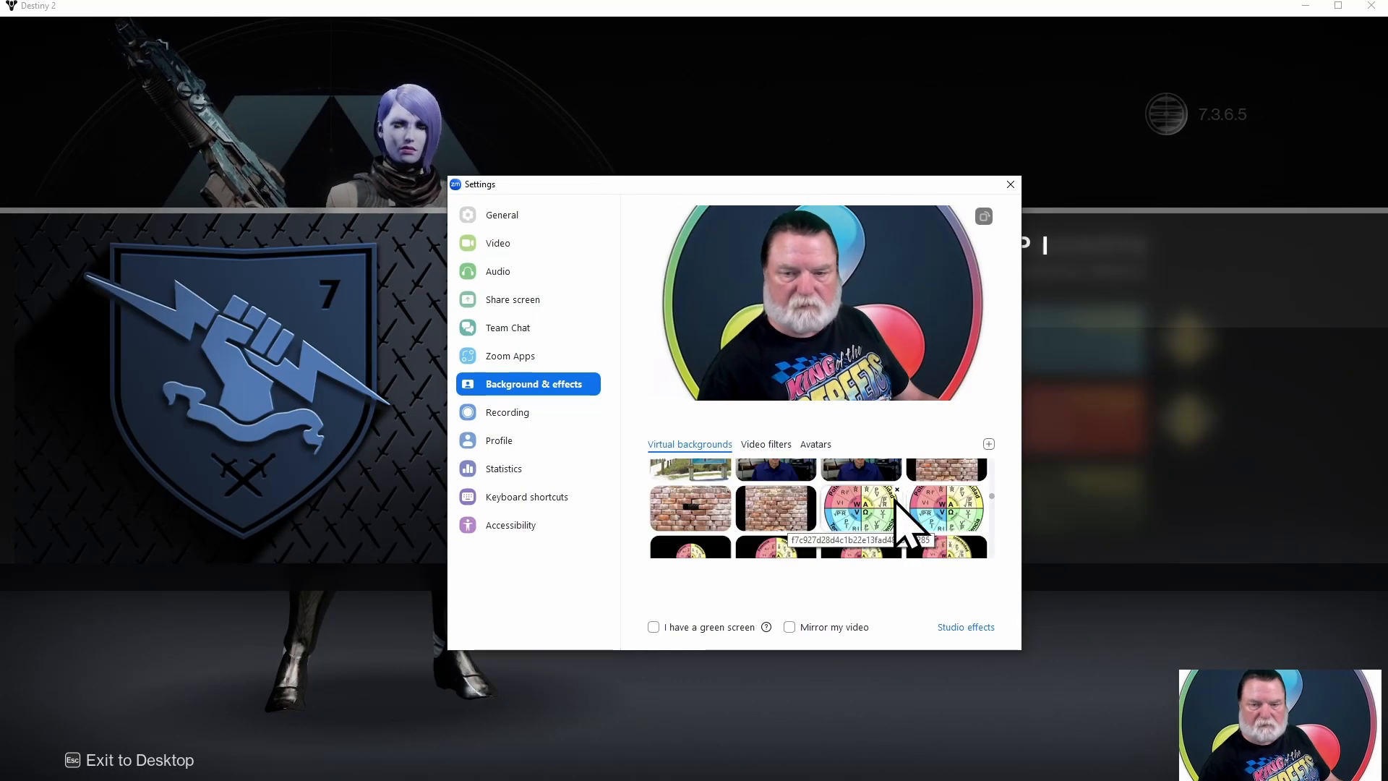
{"action": "scroll", "coordinate": [895, 500], "scroll_direction": "down", "scroll_amount": 10}
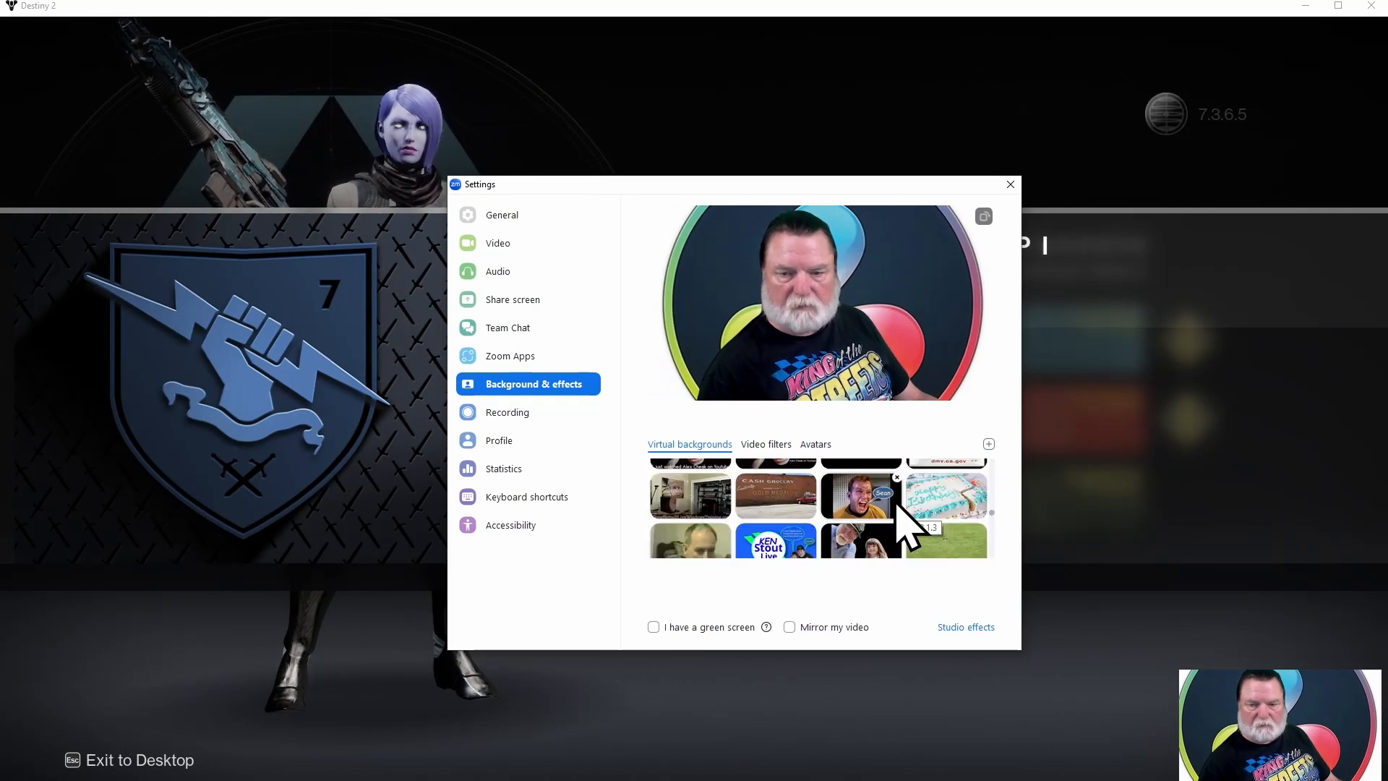
{"action": "scroll", "coordinate": [897, 508], "scroll_direction": "down", "scroll_amount": 10}
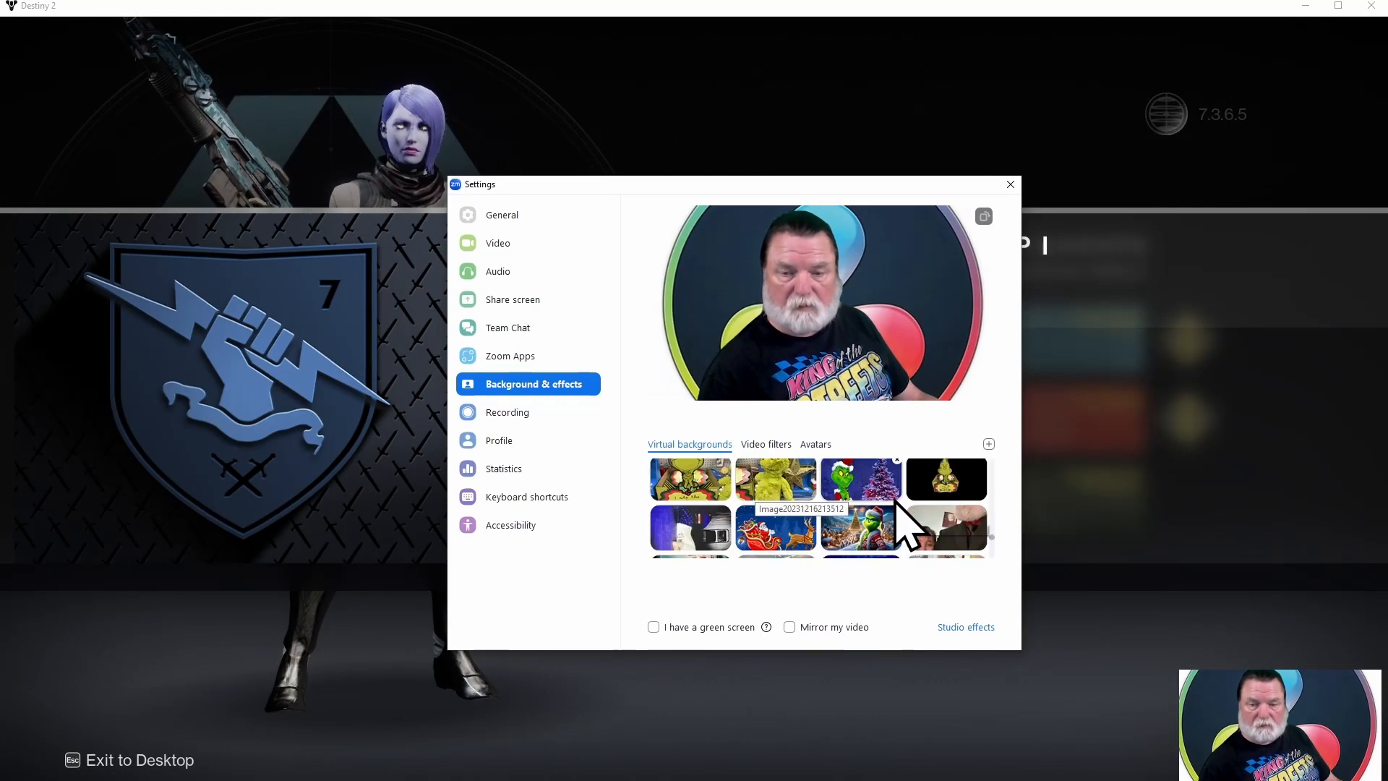
{"action": "left_click", "coordinate": [989, 444]}
{"action": "left_click", "coordinate": [1020, 474]}
{"action": "double_click", "coordinate": [391, 300]}
{"action": "double_click", "coordinate": [801, 398]}
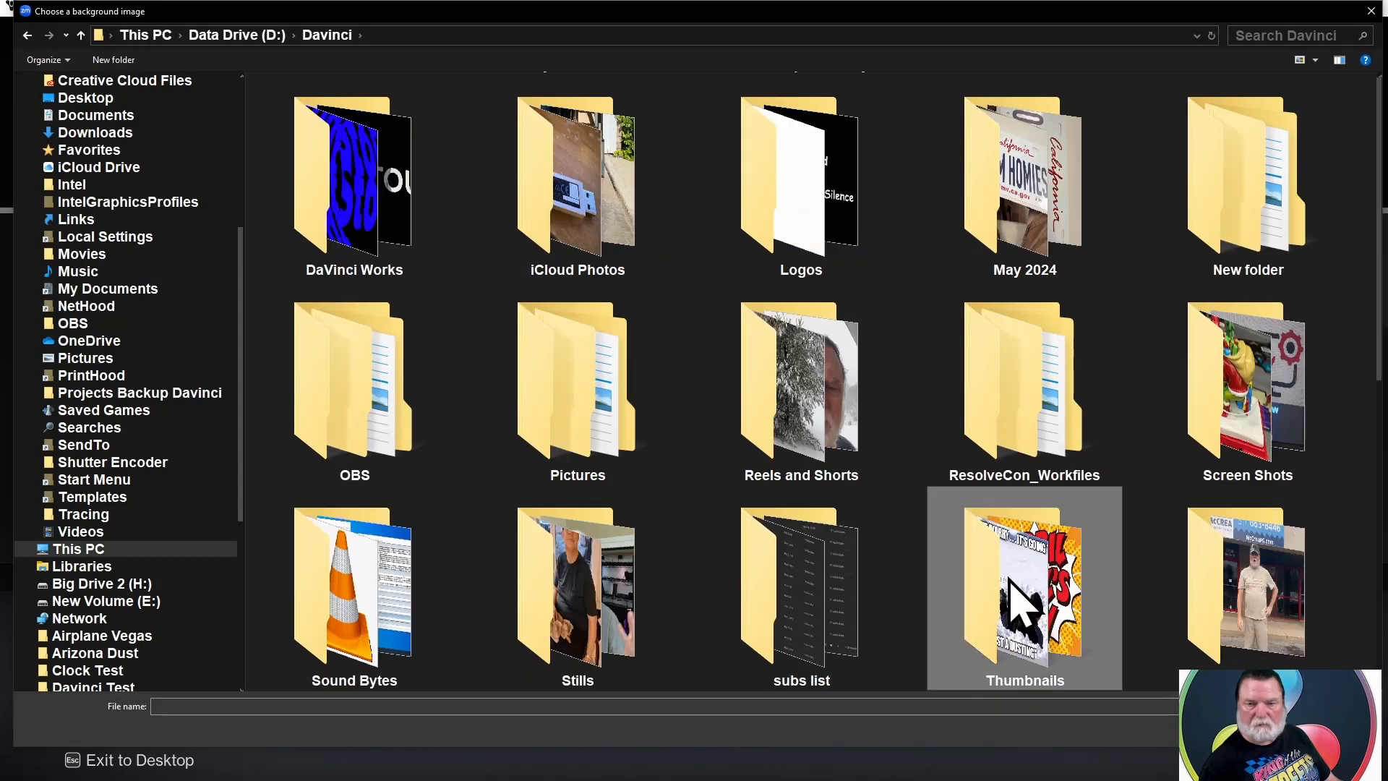
{"action": "double_click", "coordinate": [1009, 588]}
{"action": "double_click", "coordinate": [802, 596]}
{"action": "double_click", "coordinate": [394, 170]}
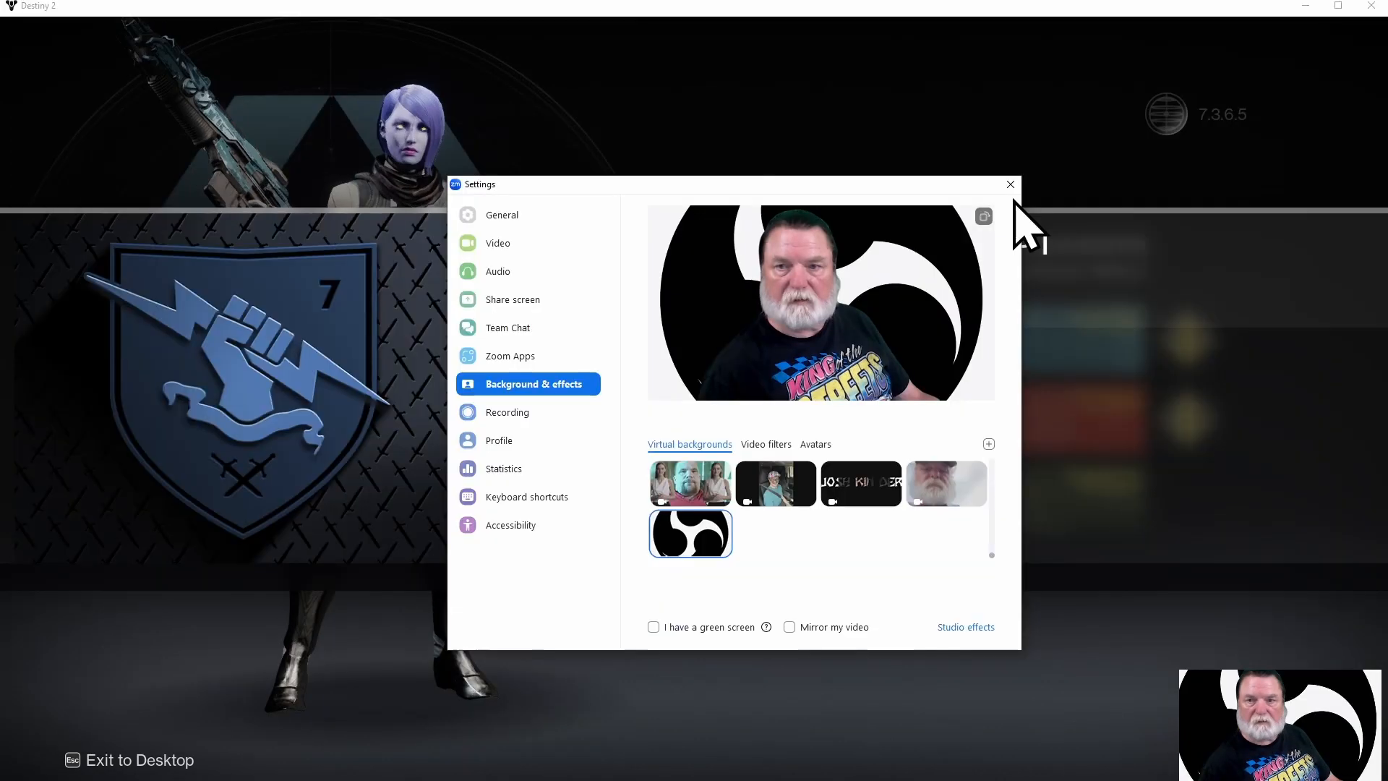
{"action": "left_click", "coordinate": [1011, 186]}
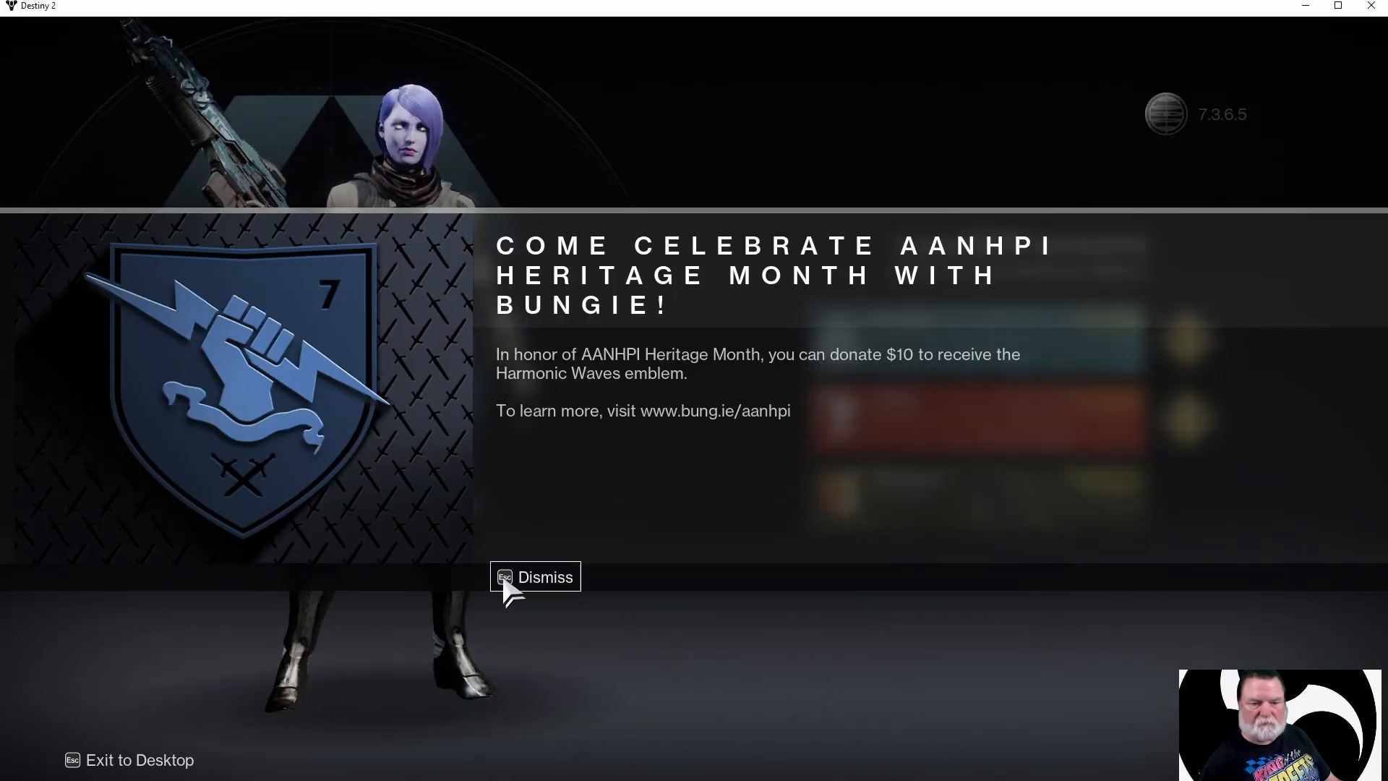
Dismiss the AANHPI announcement, play as Warlock, and acknowledge the three reward notices
{"action": "left_click", "coordinate": [506, 579]}
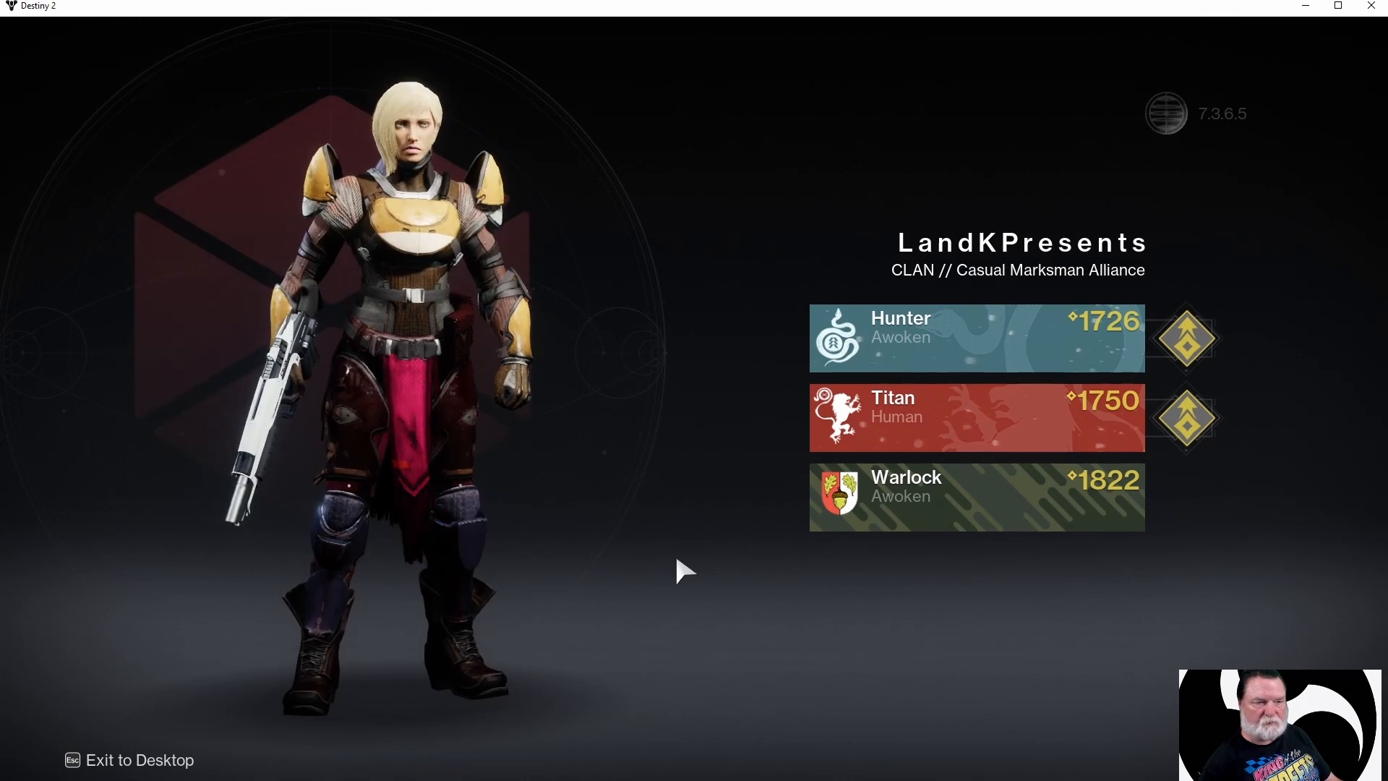
{"action": "left_click", "coordinate": [897, 517]}
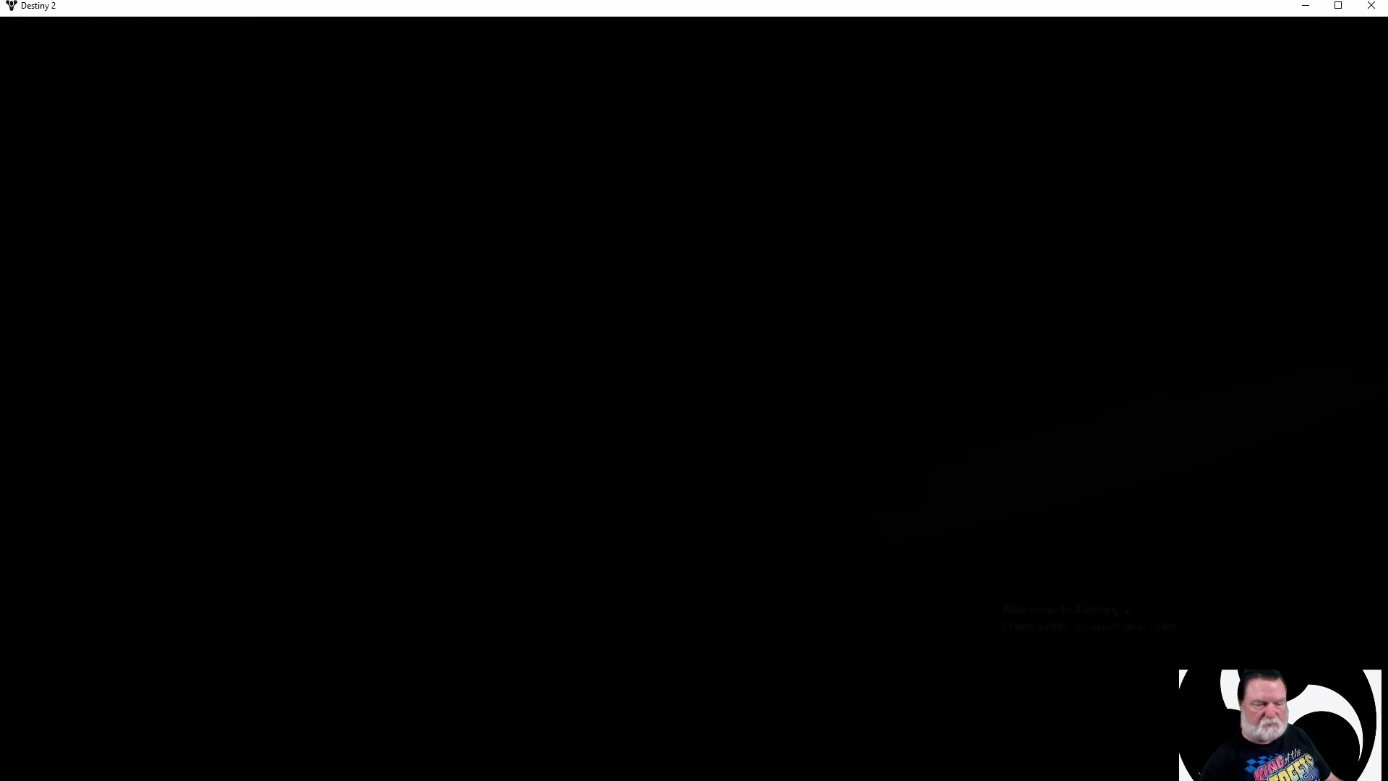
{"action": "left_click", "coordinate": [514, 580]}
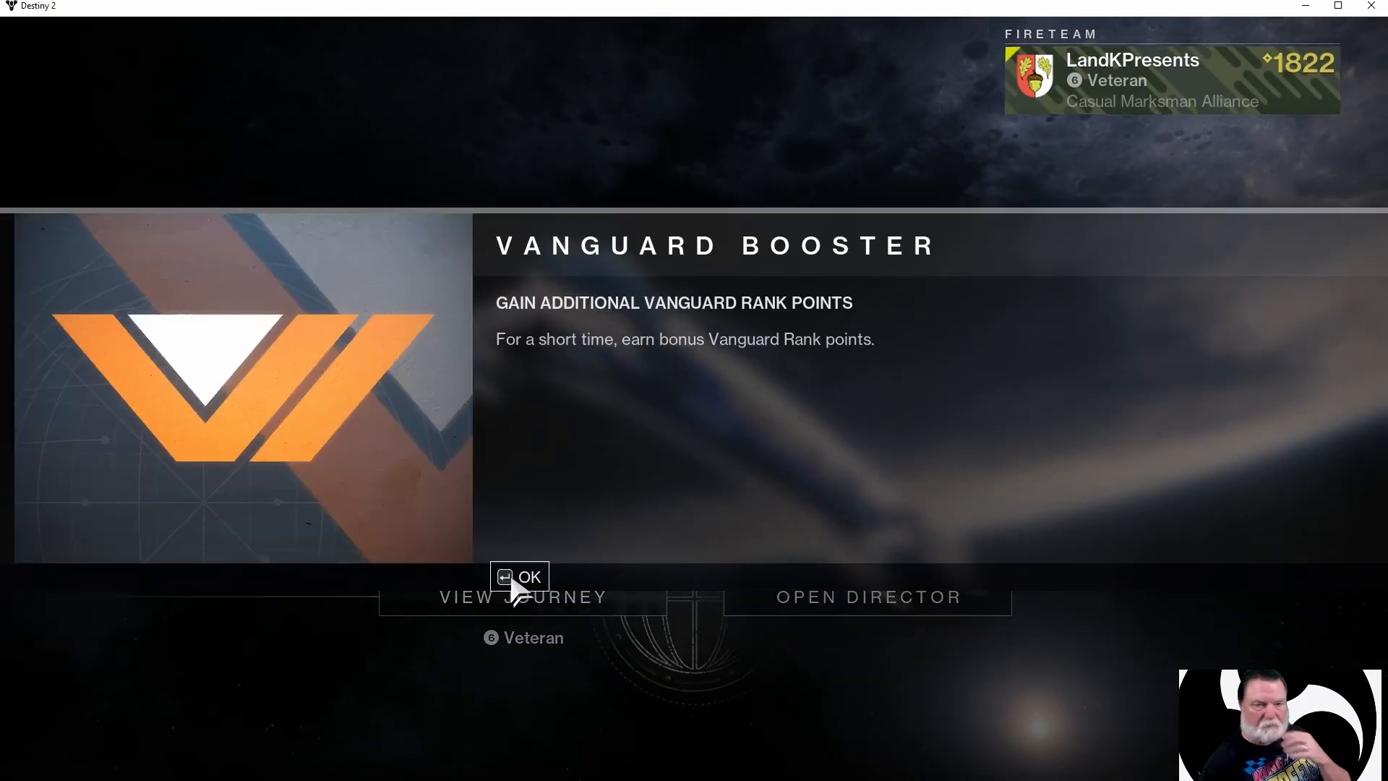
{"action": "left_click", "coordinate": [515, 580]}
{"action": "left_click", "coordinate": [514, 581]}
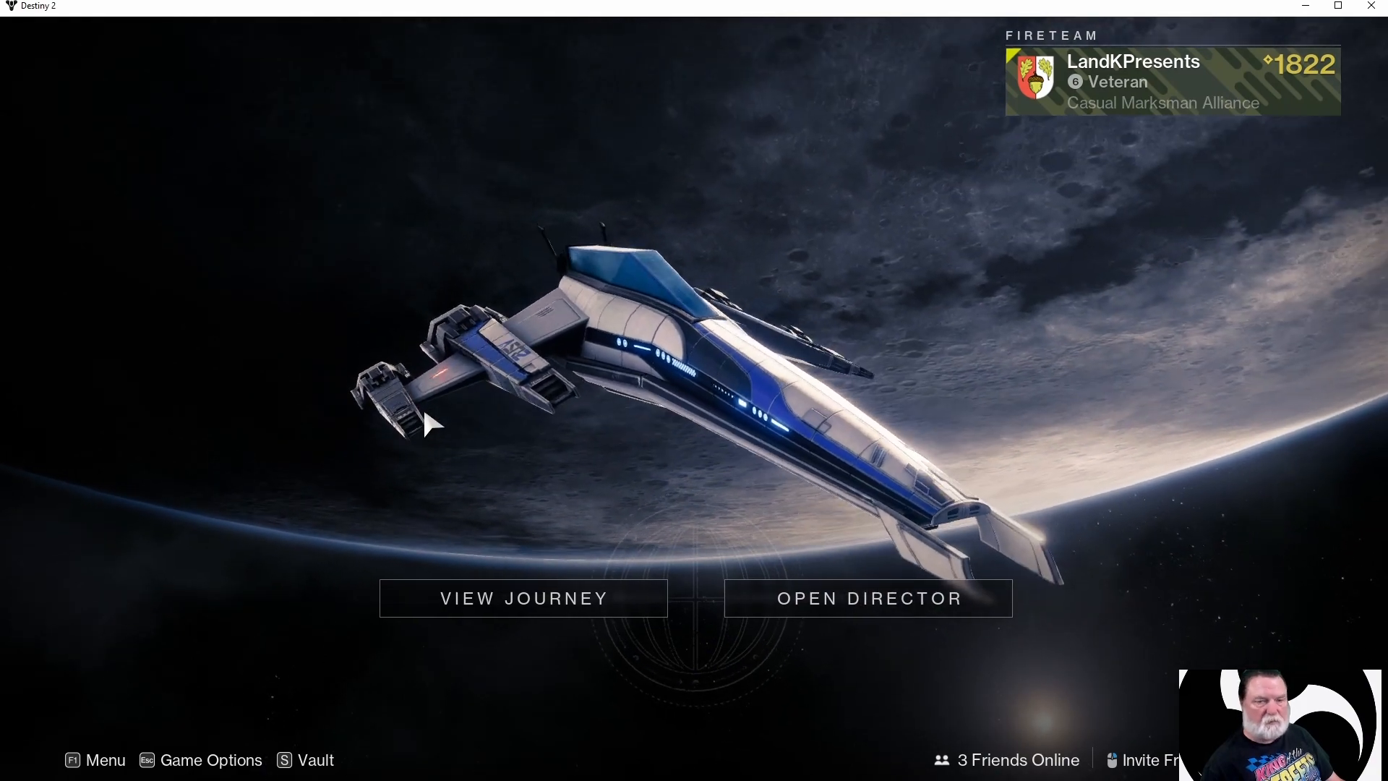
Try launching to The Steppes, dismiss the server connection error, and quit Destiny 2
{"action": "left_click", "coordinate": [828, 602]}
{"action": "left_click", "coordinate": [1116, 651]}
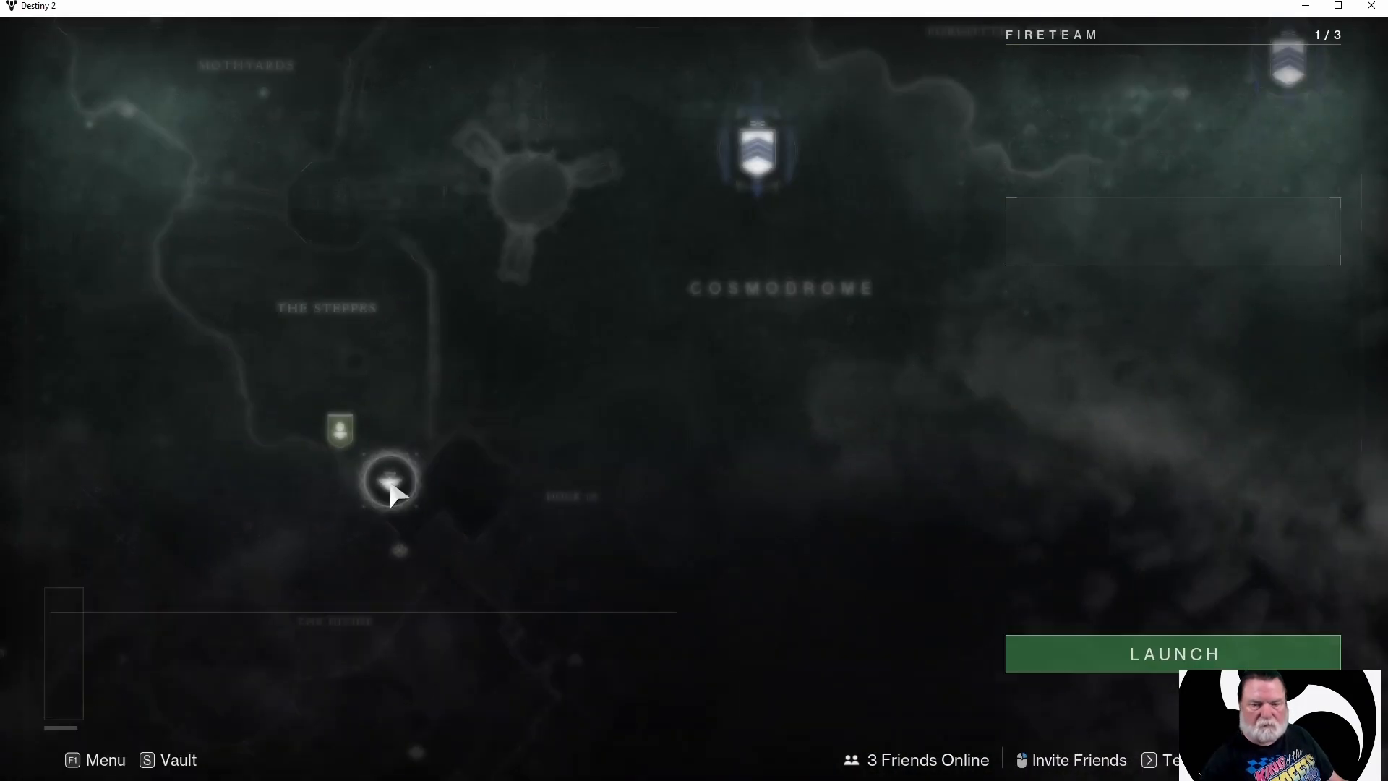
{"action": "left_click", "coordinate": [1122, 660]}
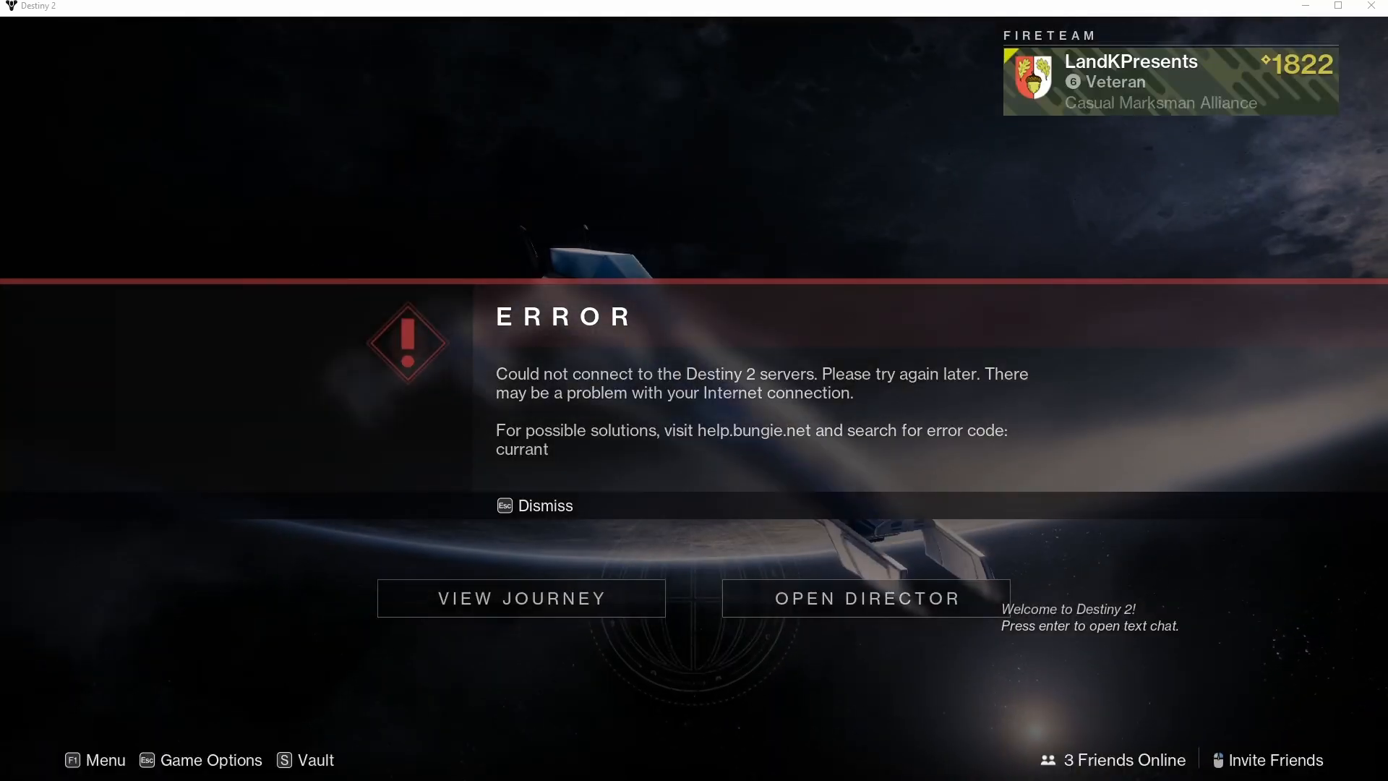
{"action": "left_click", "coordinate": [531, 510]}
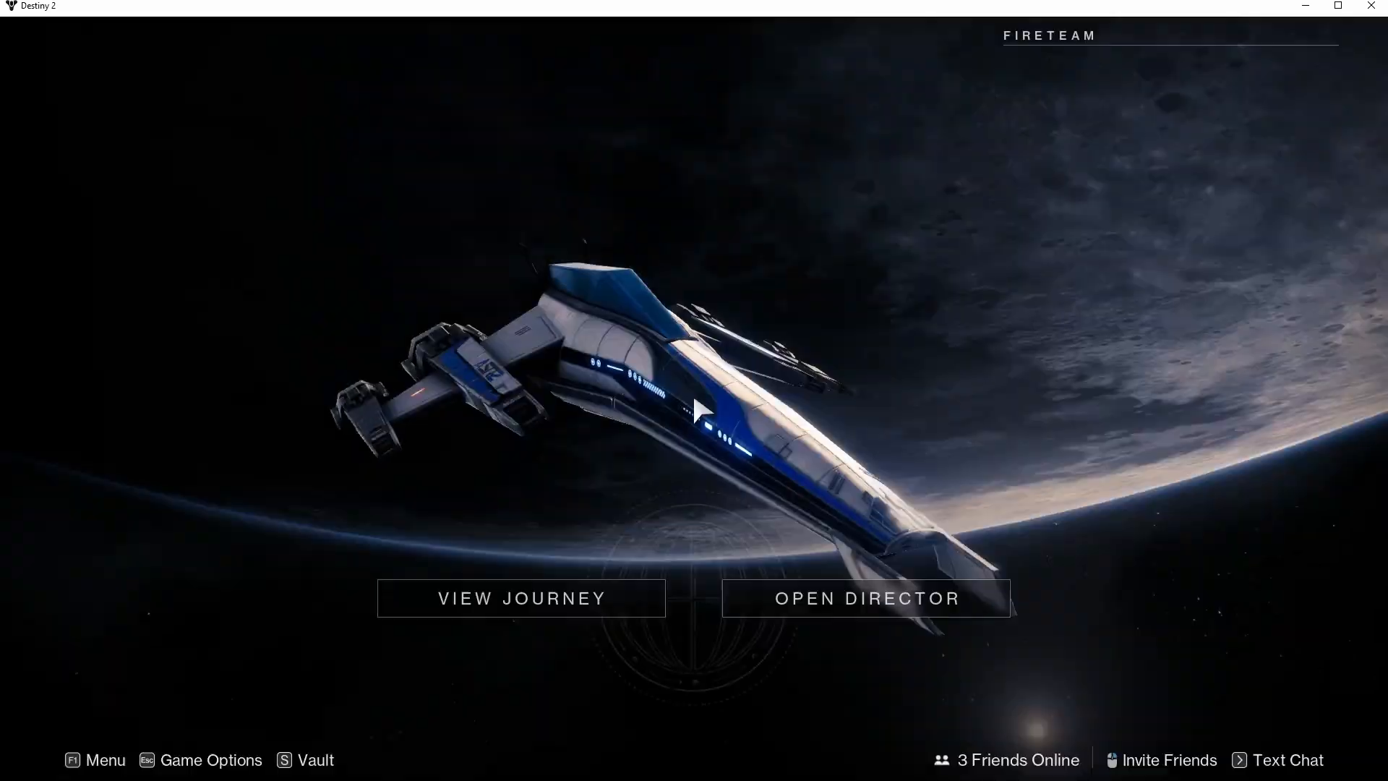
{"action": "key", "text": "alt+F4"}
{"action": "left_click", "coordinate": [498, 481]}
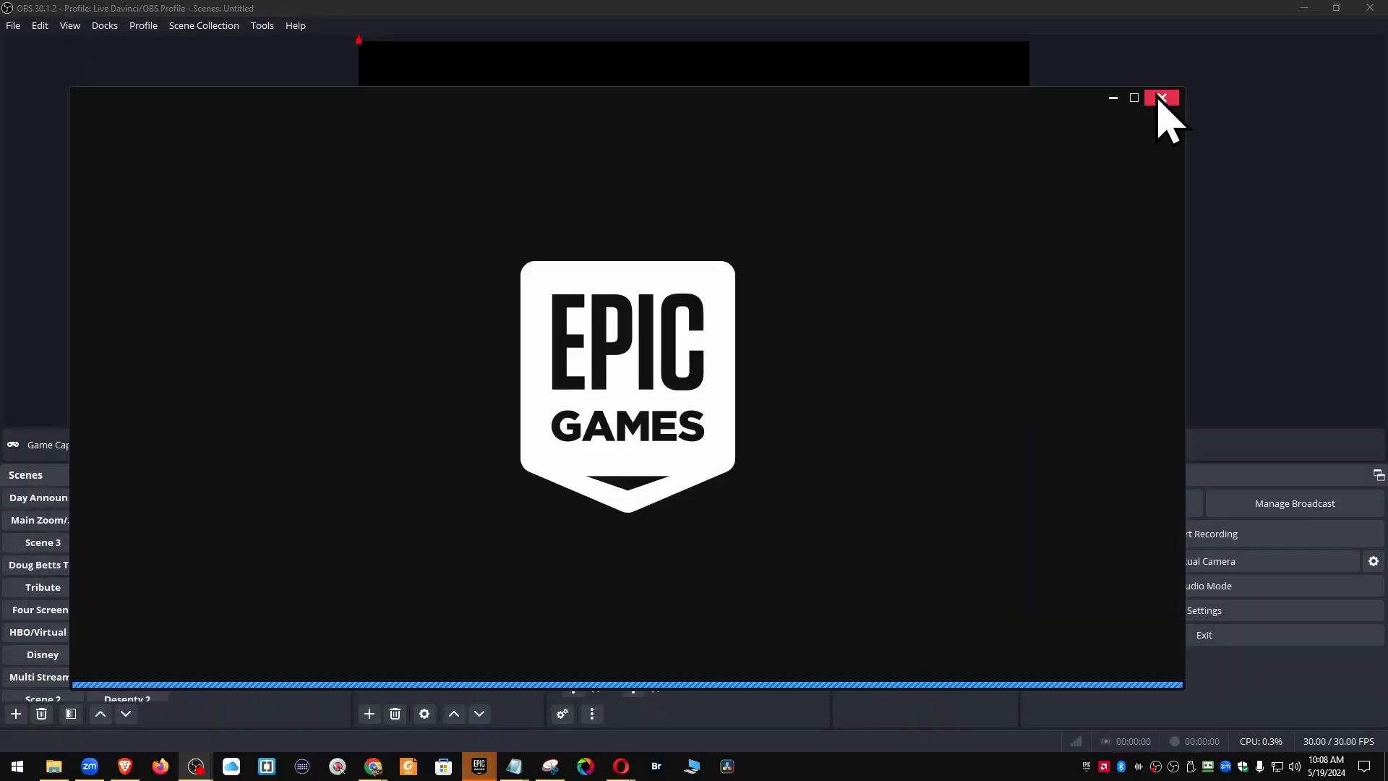
Close the Epic Games Launcher and switch OBS to the Main Zoom scene
{"action": "left_click", "coordinate": [1160, 97]}
{"action": "left_click", "coordinate": [370, 714]}
{"action": "left_click", "coordinate": [712, 617]}
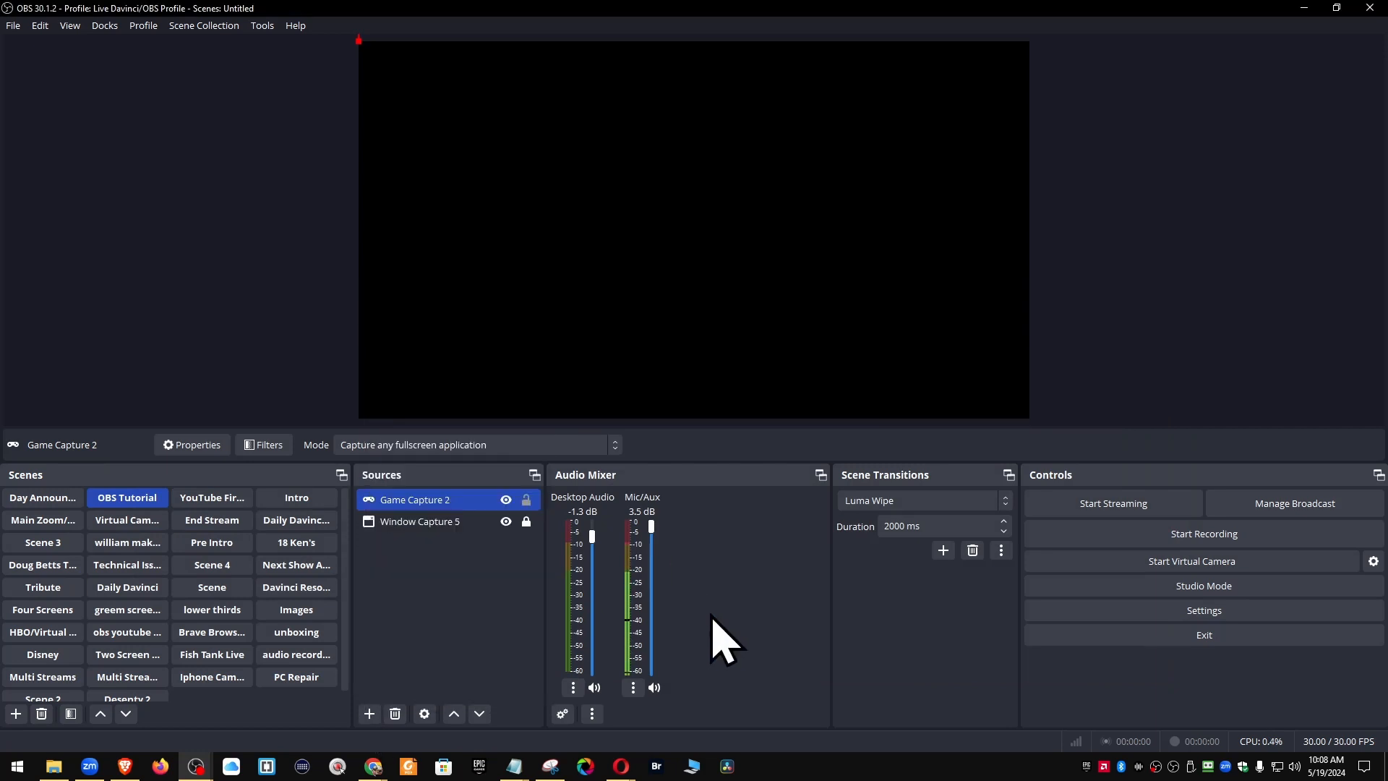
{"action": "left_click", "coordinate": [43, 520]}
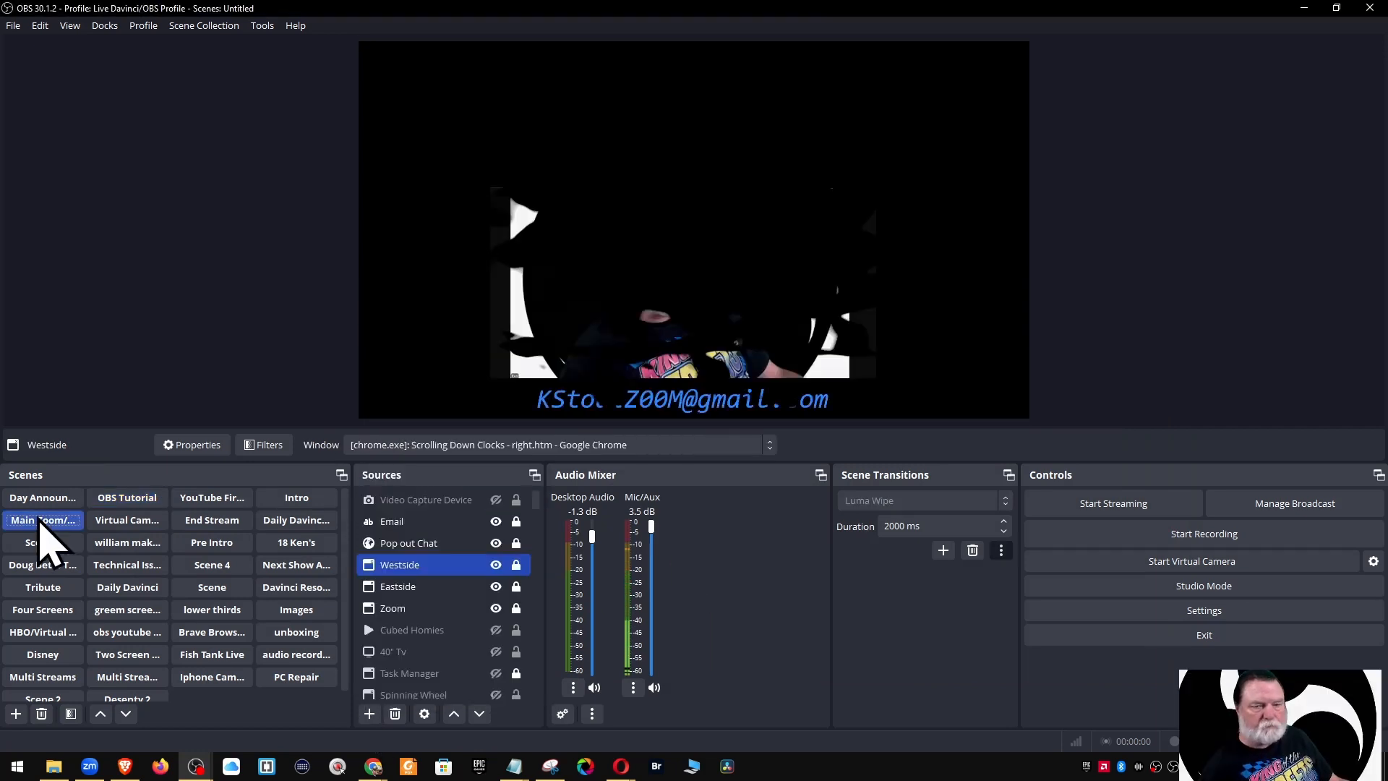
Make the Video Capture Device visible and set its device to OBS Virtual Camera
{"action": "left_click", "coordinate": [496, 500]}
{"action": "left_click", "coordinate": [450, 501]}
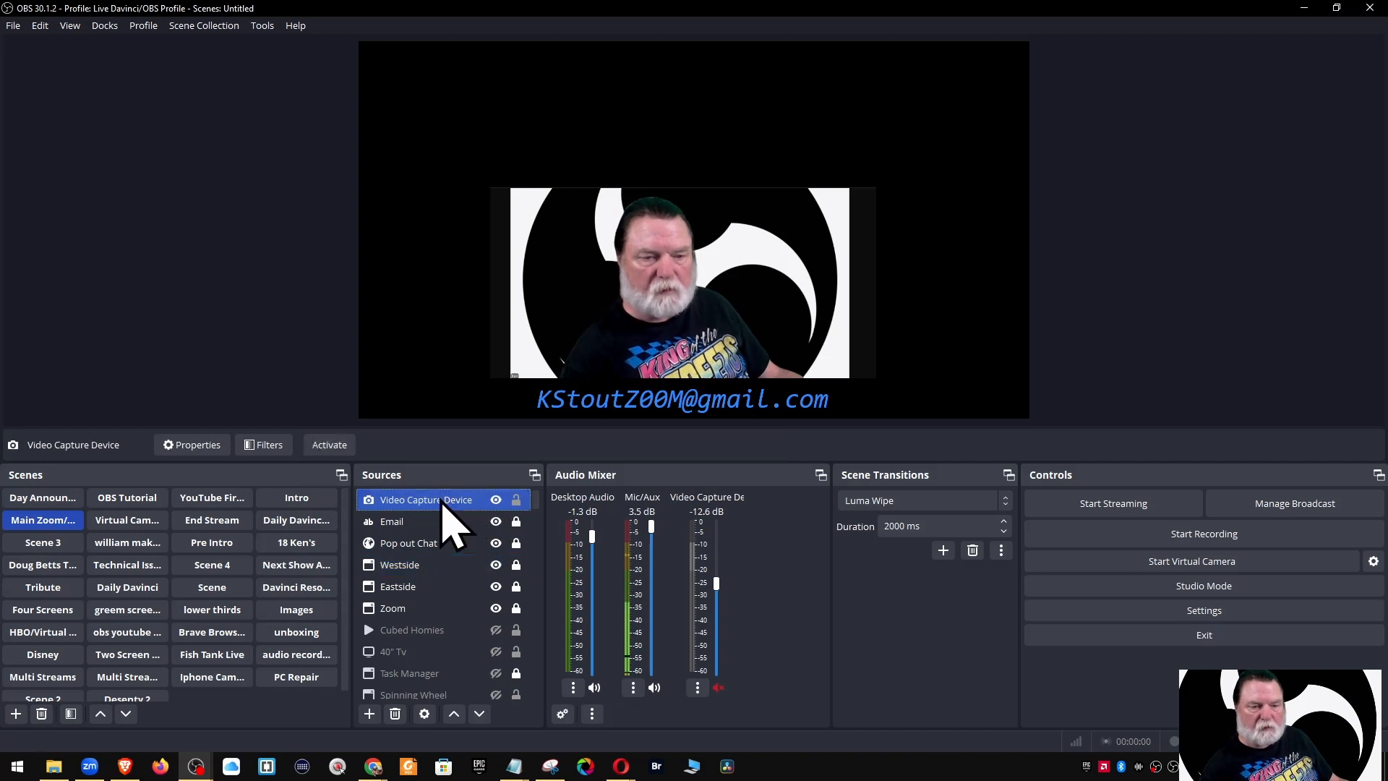
{"action": "double_click", "coordinate": [456, 504]}
{"action": "left_click", "coordinate": [961, 385]}
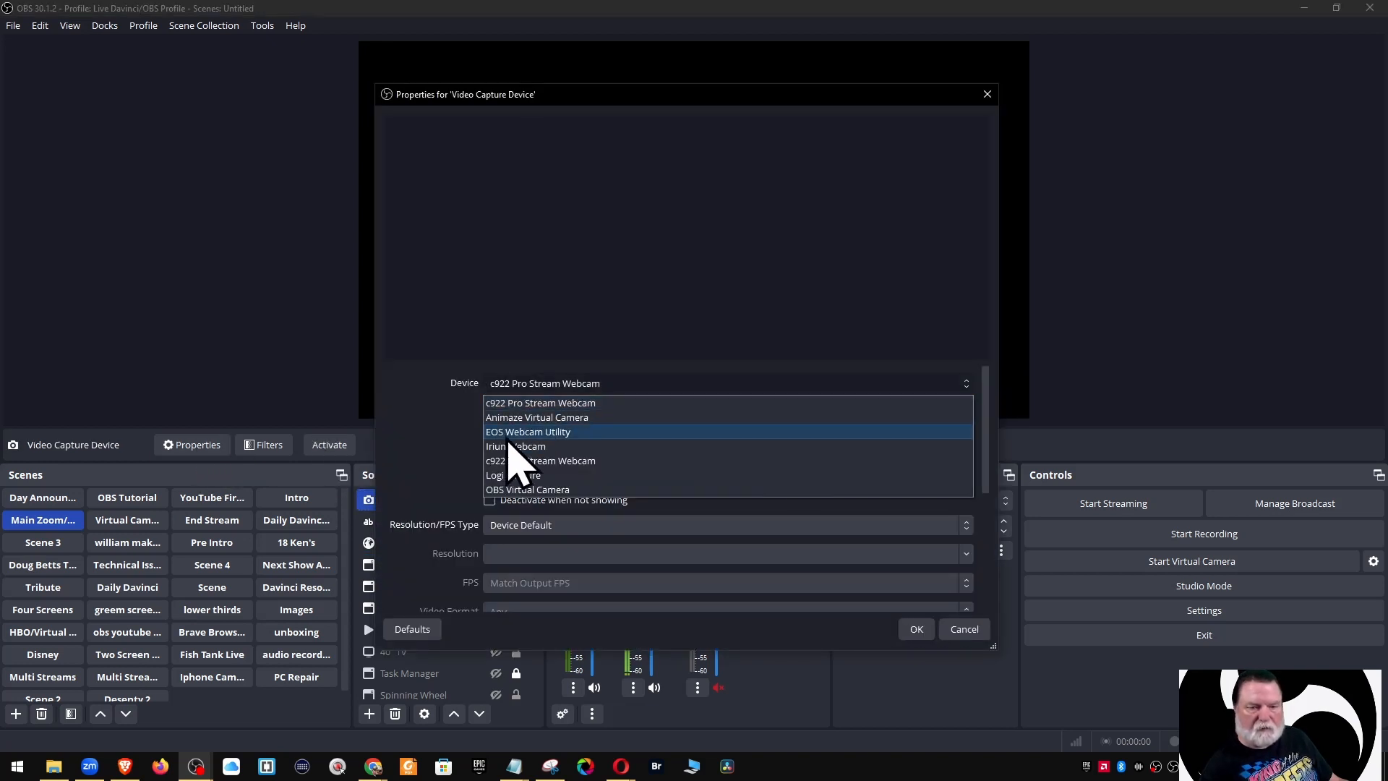
{"action": "left_click", "coordinate": [553, 493]}
{"action": "left_click", "coordinate": [916, 629]}
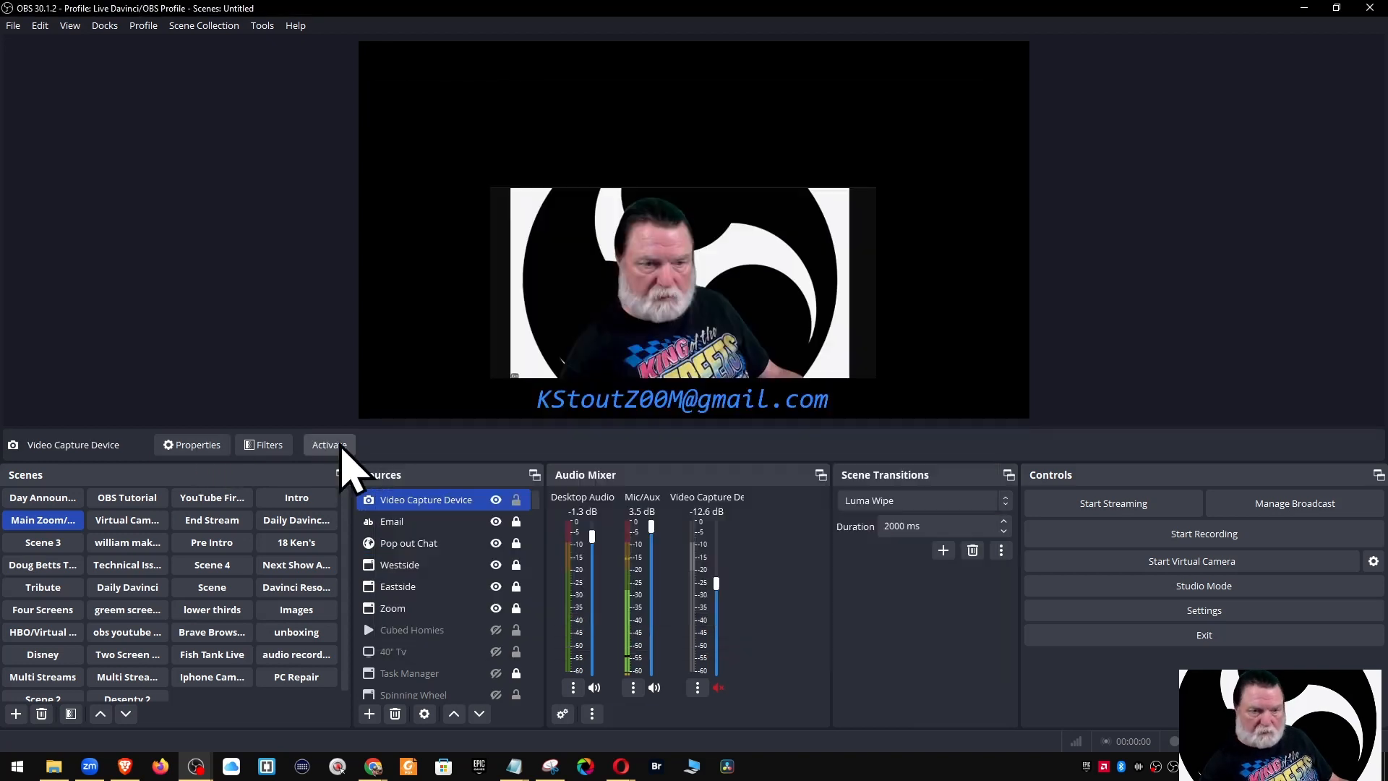
{"action": "left_click", "coordinate": [341, 448]}
Select Cubed Homies, then hide and re-show the Email text source
{"action": "left_click", "coordinate": [1272, 232]}
{"action": "left_click", "coordinate": [263, 391]}
{"action": "left_click", "coordinate": [1063, 390]}
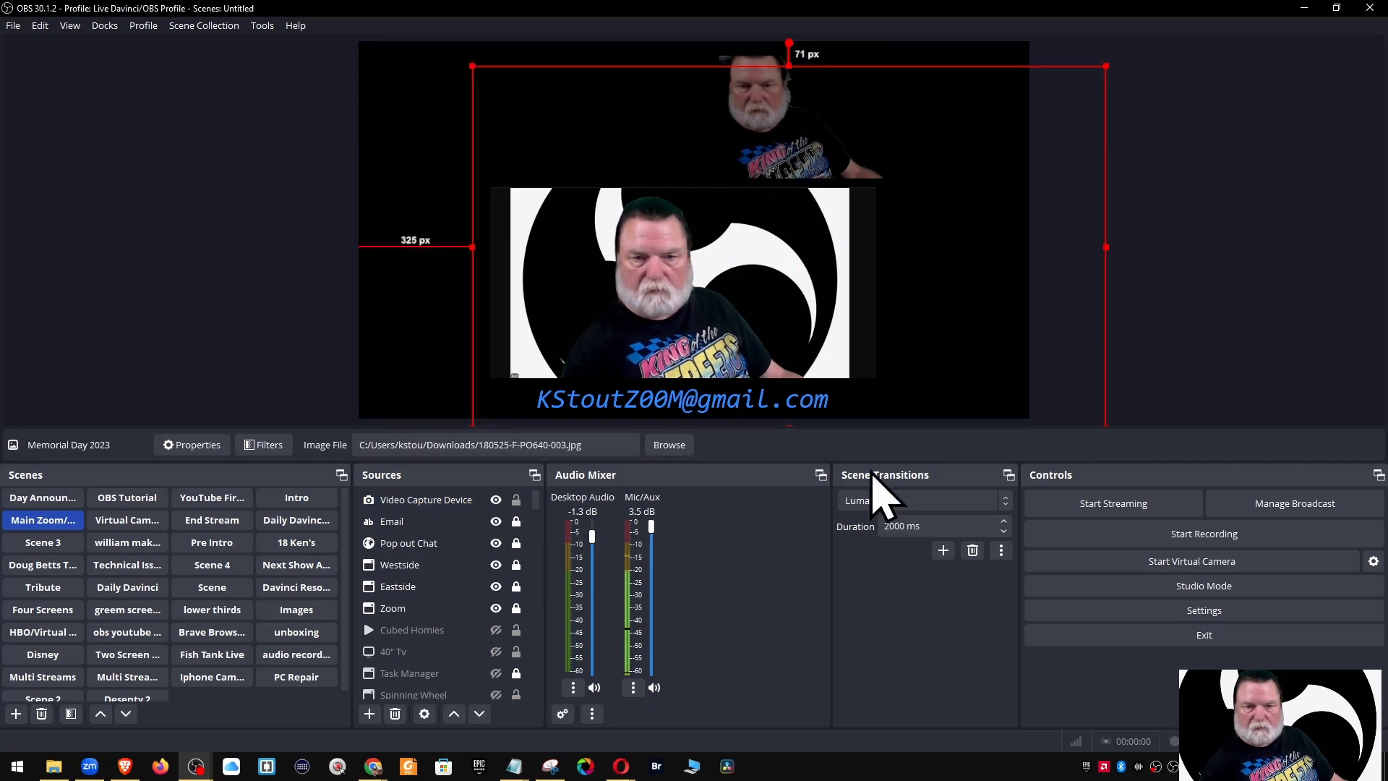
{"action": "left_click", "coordinate": [483, 632]}
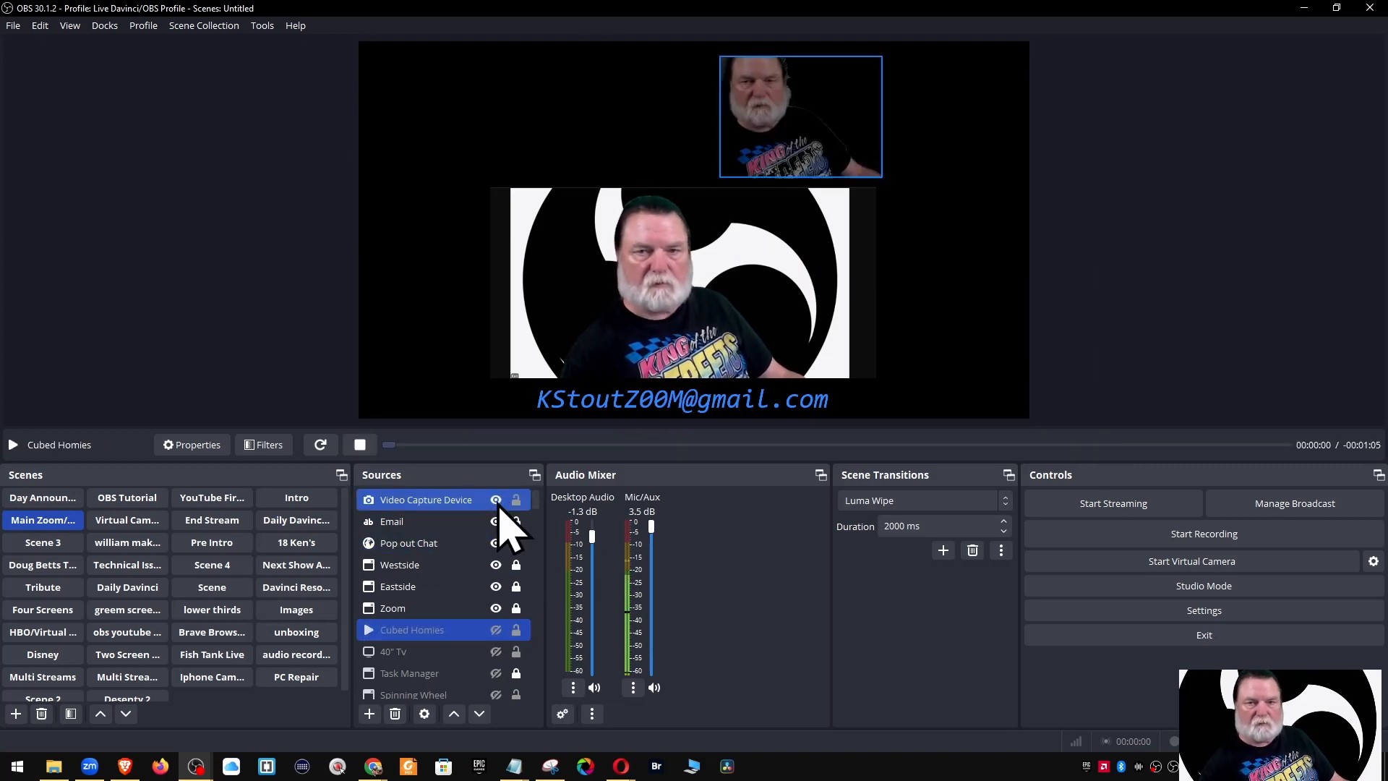
{"action": "left_click", "coordinate": [496, 521]}
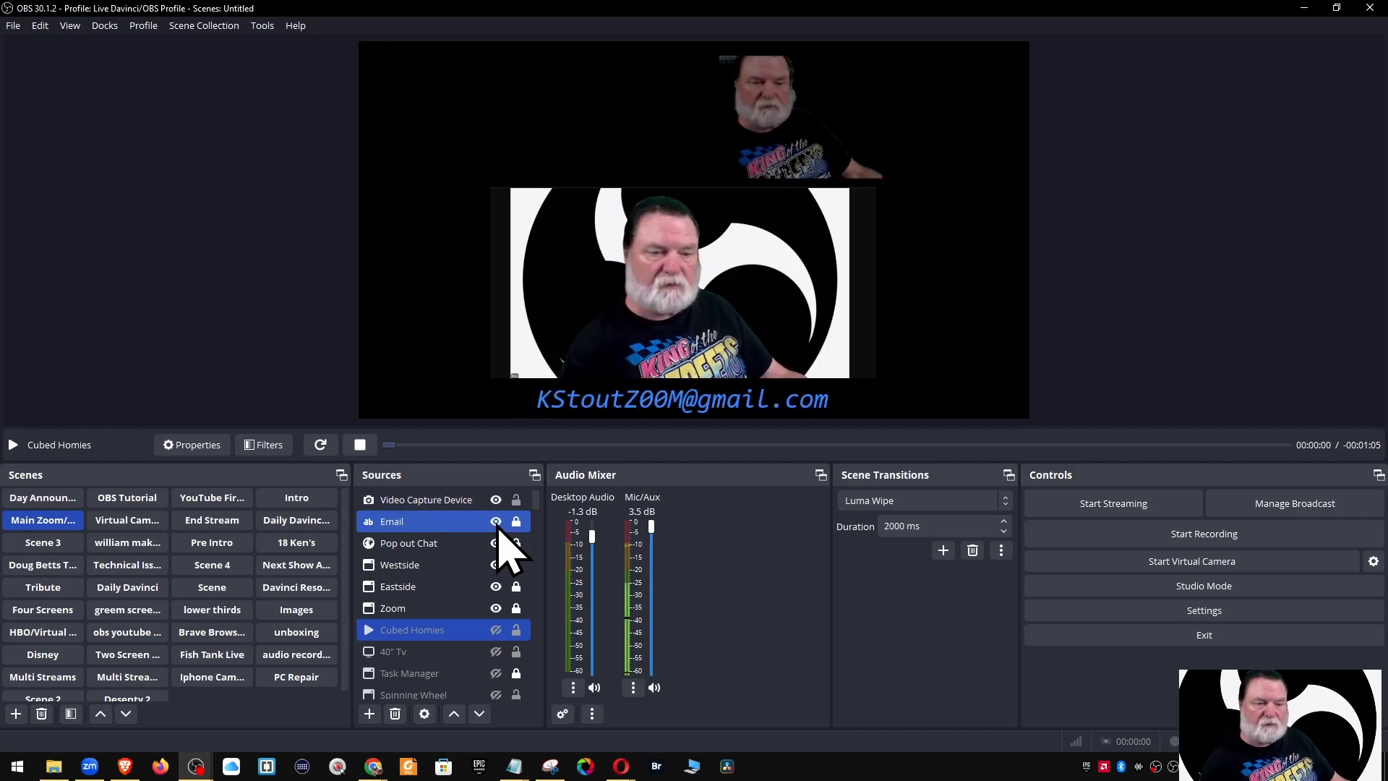
{"action": "left_click", "coordinate": [497, 522]}
{"action": "left_click", "coordinate": [486, 503]}
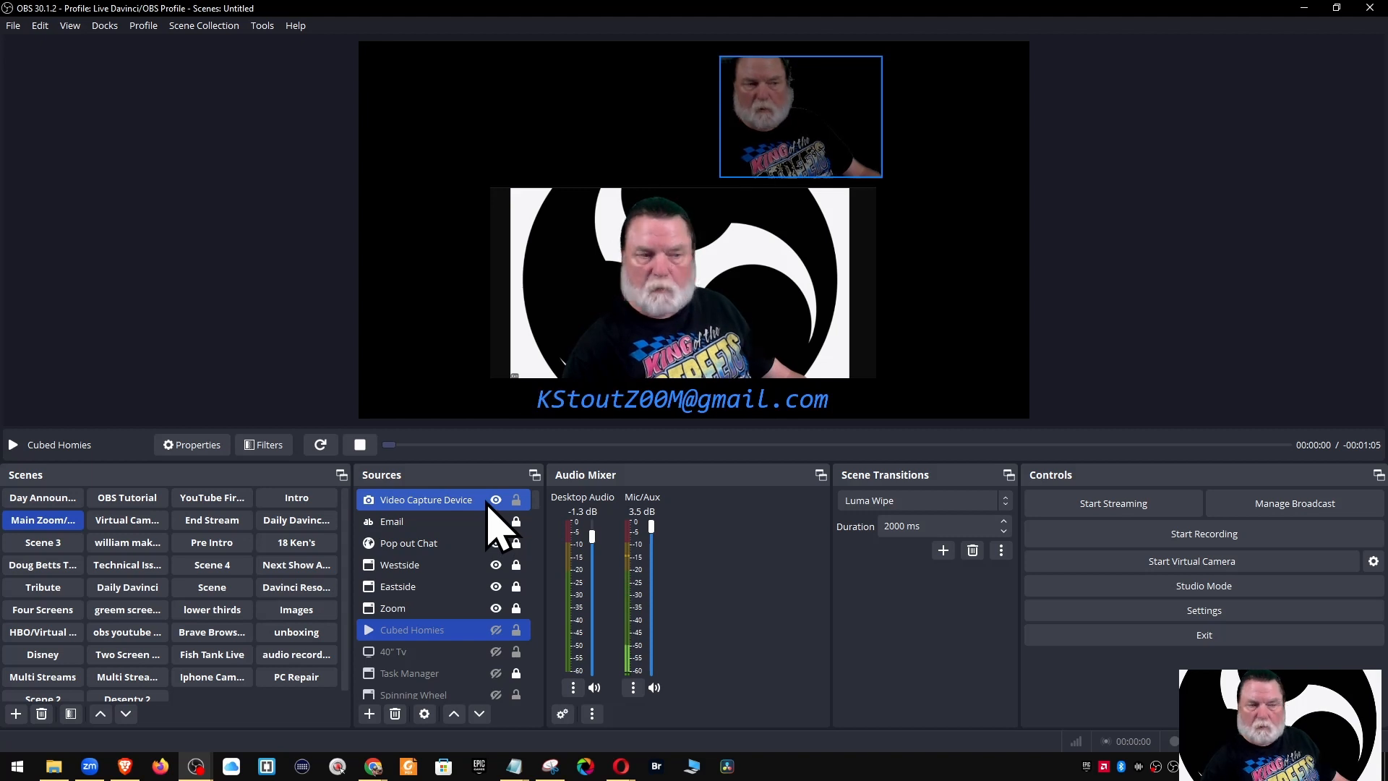
Refresh the left and right scrolling-clock windows via the Chrome taskbar previews
{"action": "mouse_move", "coordinate": [373, 764]}
{"action": "left_click", "coordinate": [318, 690]}
{"action": "left_click", "coordinate": [261, 691]}
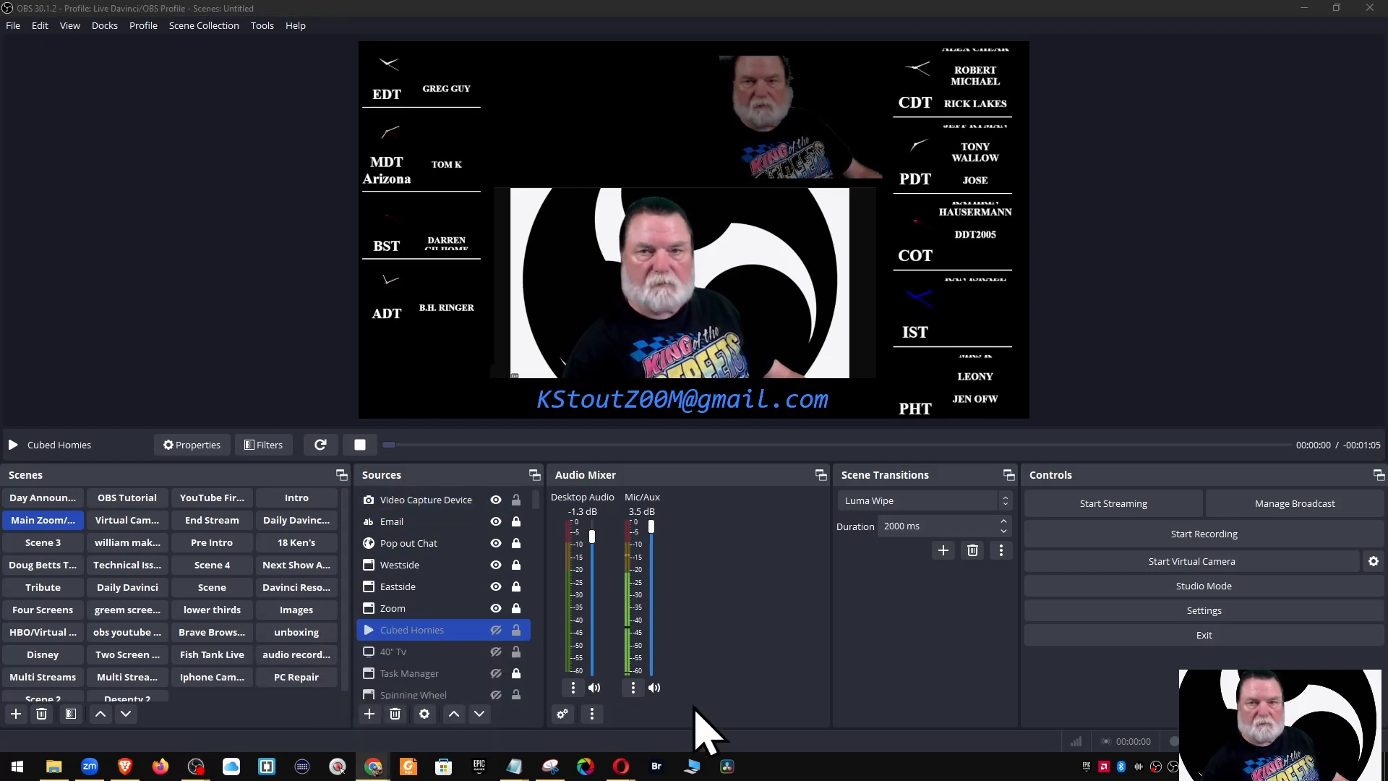
Set Westside's hide transition to a user-defined shader using page-peel-transition.shader
{"action": "right_click", "coordinate": [410, 569]}
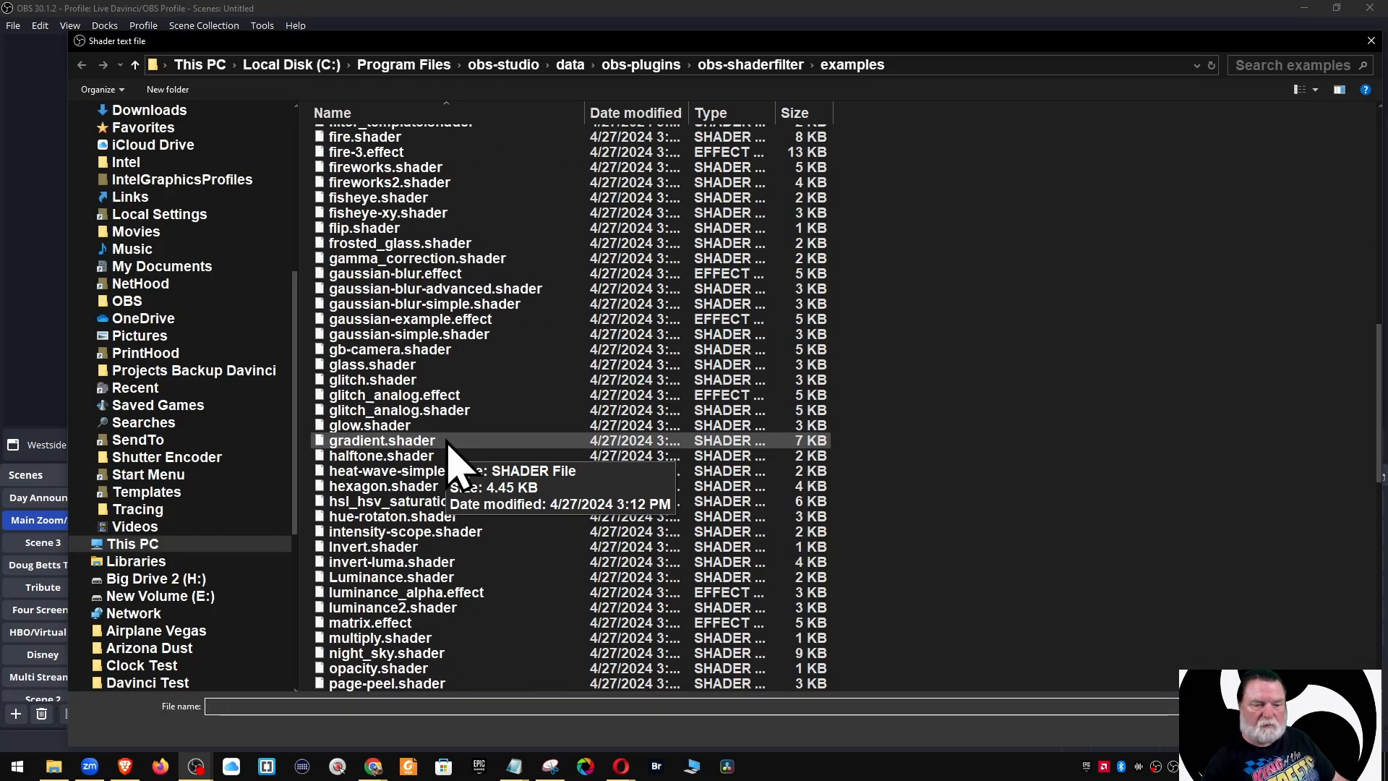
{"action": "scroll", "coordinate": [455, 441], "scroll_direction": "down", "scroll_amount": 15}
{"action": "scroll", "coordinate": [455, 462], "scroll_direction": "up", "scroll_amount": 10}
{"action": "left_click", "coordinate": [480, 311]}
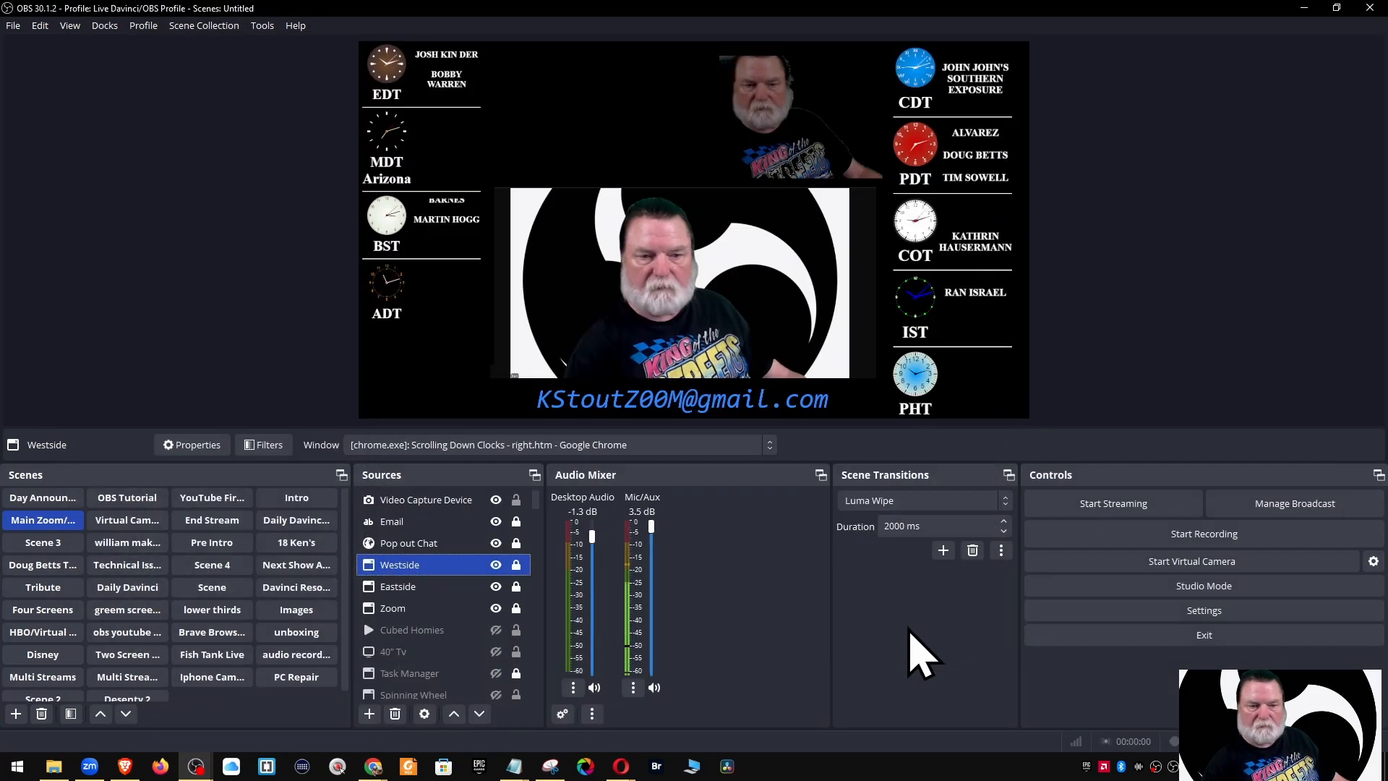
{"action": "left_click", "coordinate": [632, 466]}
{"action": "left_click", "coordinate": [951, 450]}
{"action": "double_click", "coordinate": [443, 598]}
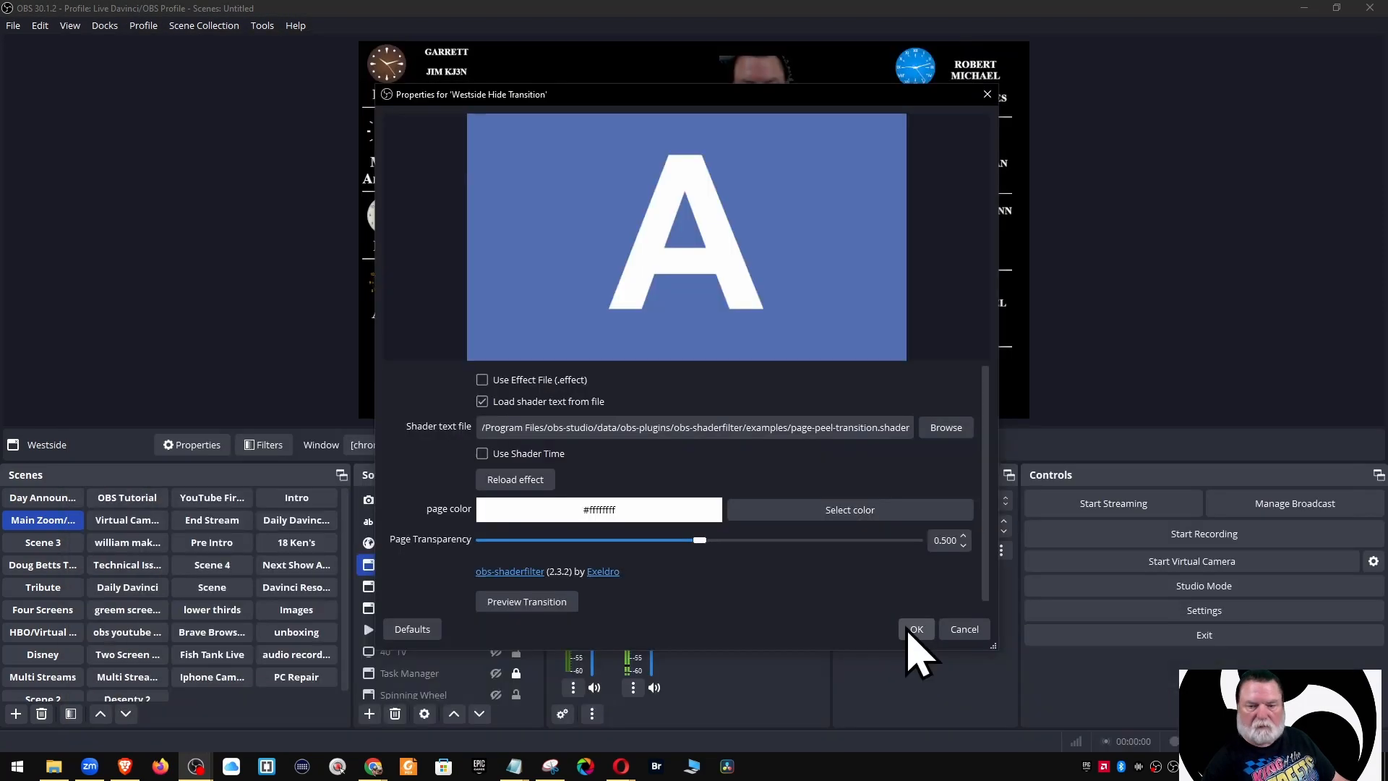
{"action": "left_click", "coordinate": [913, 627]}
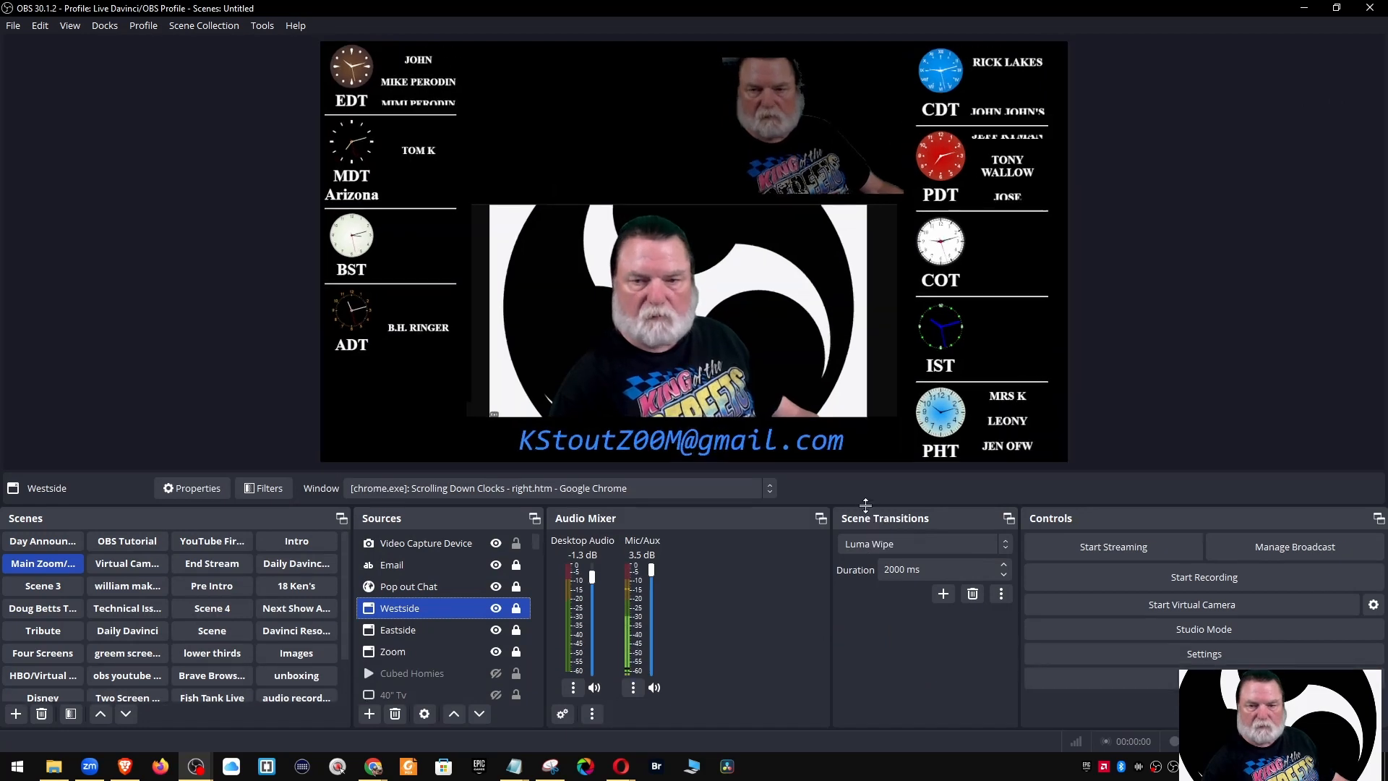
Toggle Westside off and on to preview the page-peel exit, then switch to OBS Tutorial
{"action": "left_click_drag", "start_coordinate": [865, 504], "coordinate": [866, 489]}
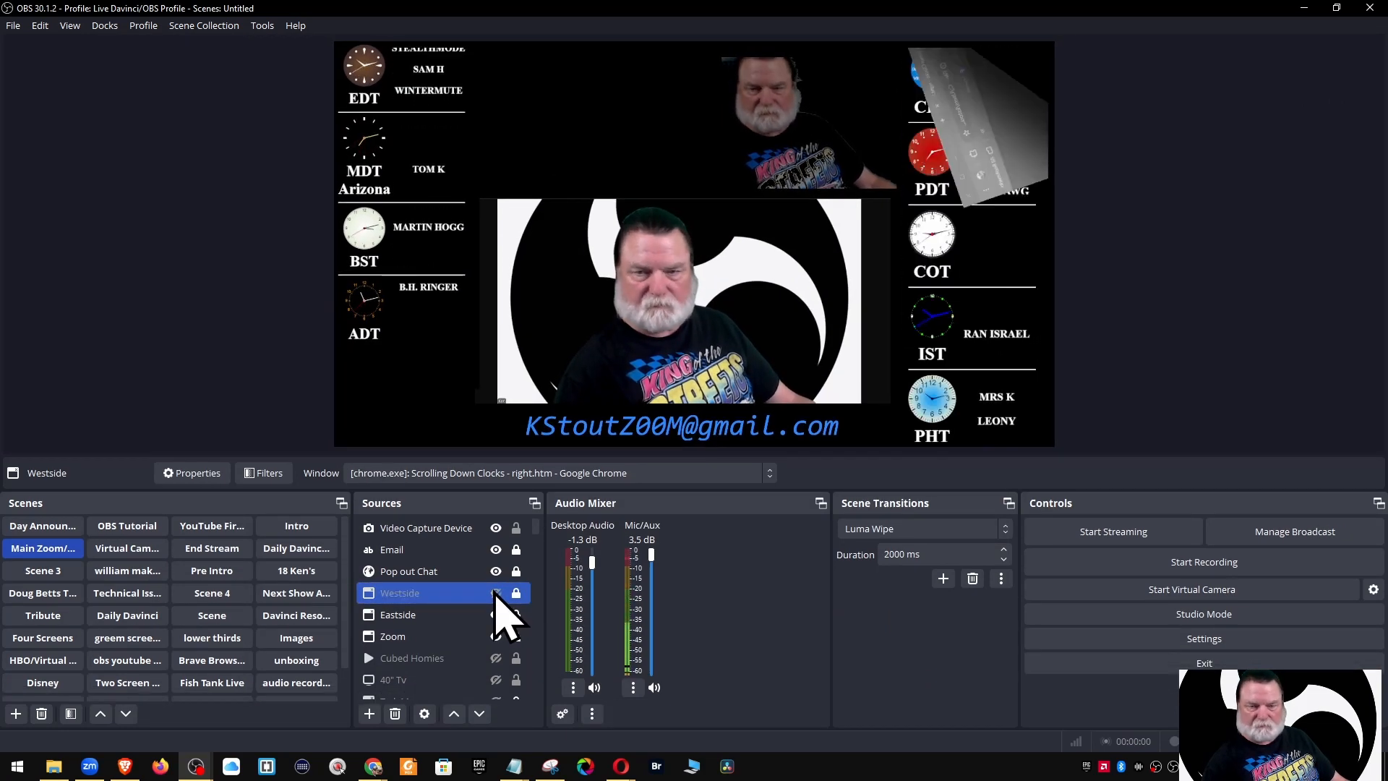
{"action": "left_click", "coordinate": [496, 543]}
{"action": "left_click", "coordinate": [496, 593]}
{"action": "right_click", "coordinate": [407, 590]}
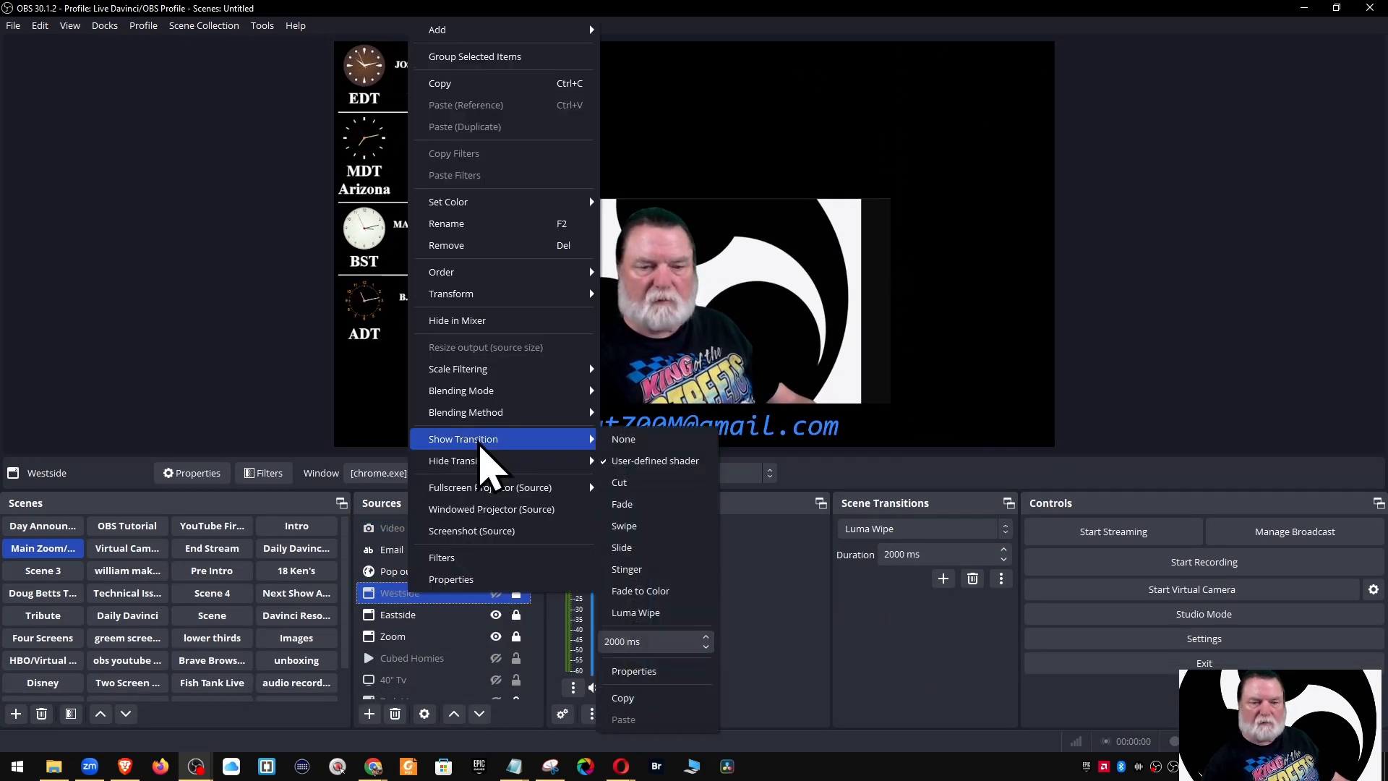
{"action": "mouse_move", "coordinate": [450, 463]}
{"action": "left_click", "coordinate": [496, 593]}
{"action": "left_click", "coordinate": [127, 525]}
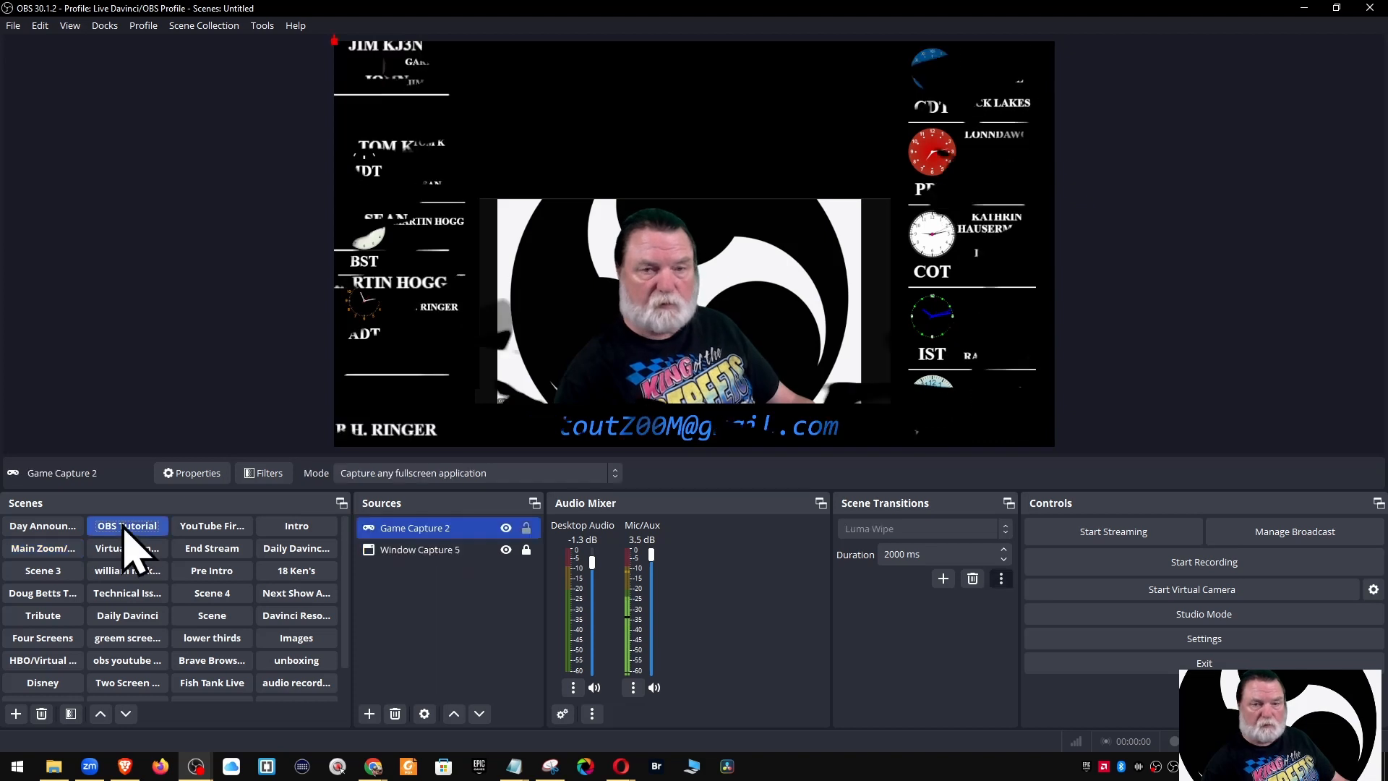
Remove Game Capture 2 and add the existing Background Camera Test image to the scene
{"action": "left_click", "coordinate": [394, 714]}
{"action": "left_click", "coordinate": [738, 425]}
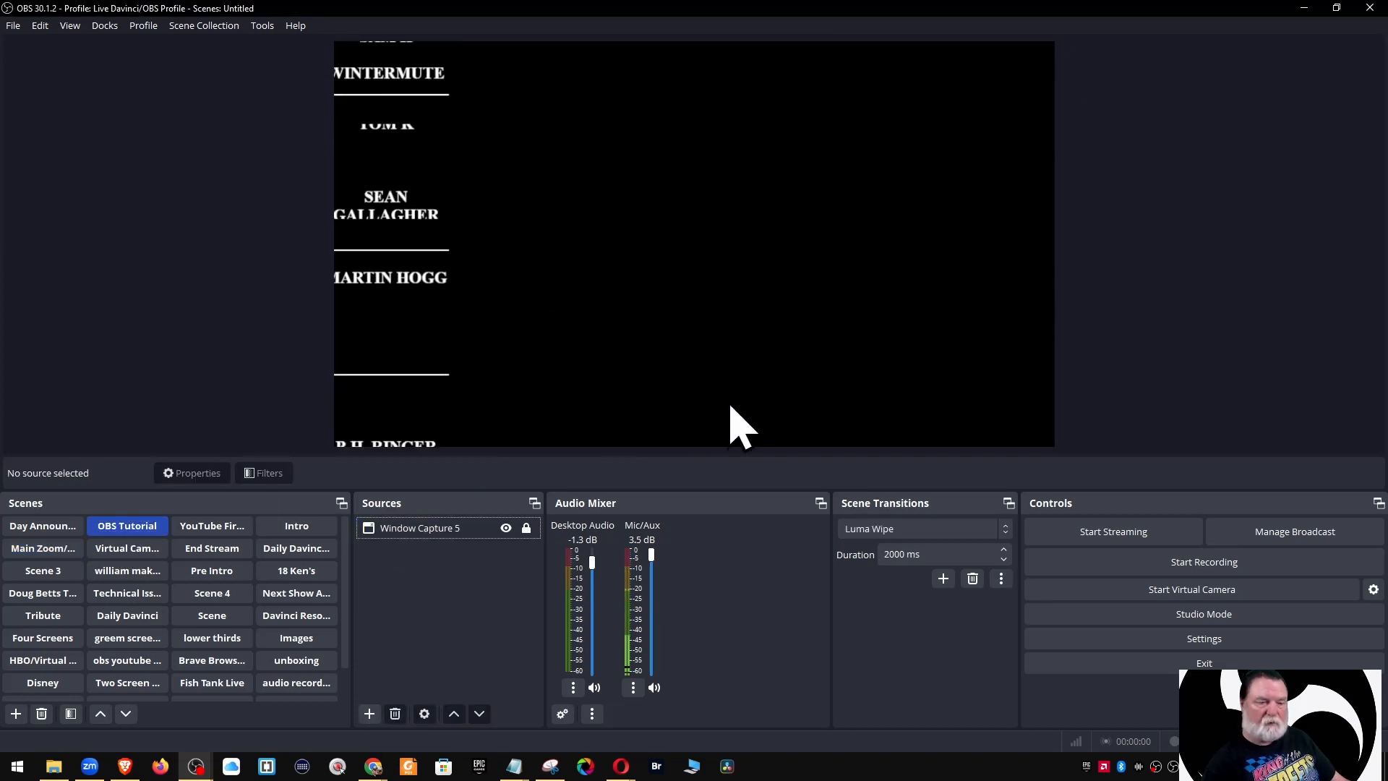
{"action": "left_click", "coordinate": [368, 714]}
{"action": "left_click", "coordinate": [494, 452]}
{"action": "left_click", "coordinate": [572, 329]}
{"action": "scroll", "coordinate": [723, 383], "scroll_direction": "down", "scroll_amount": 3}
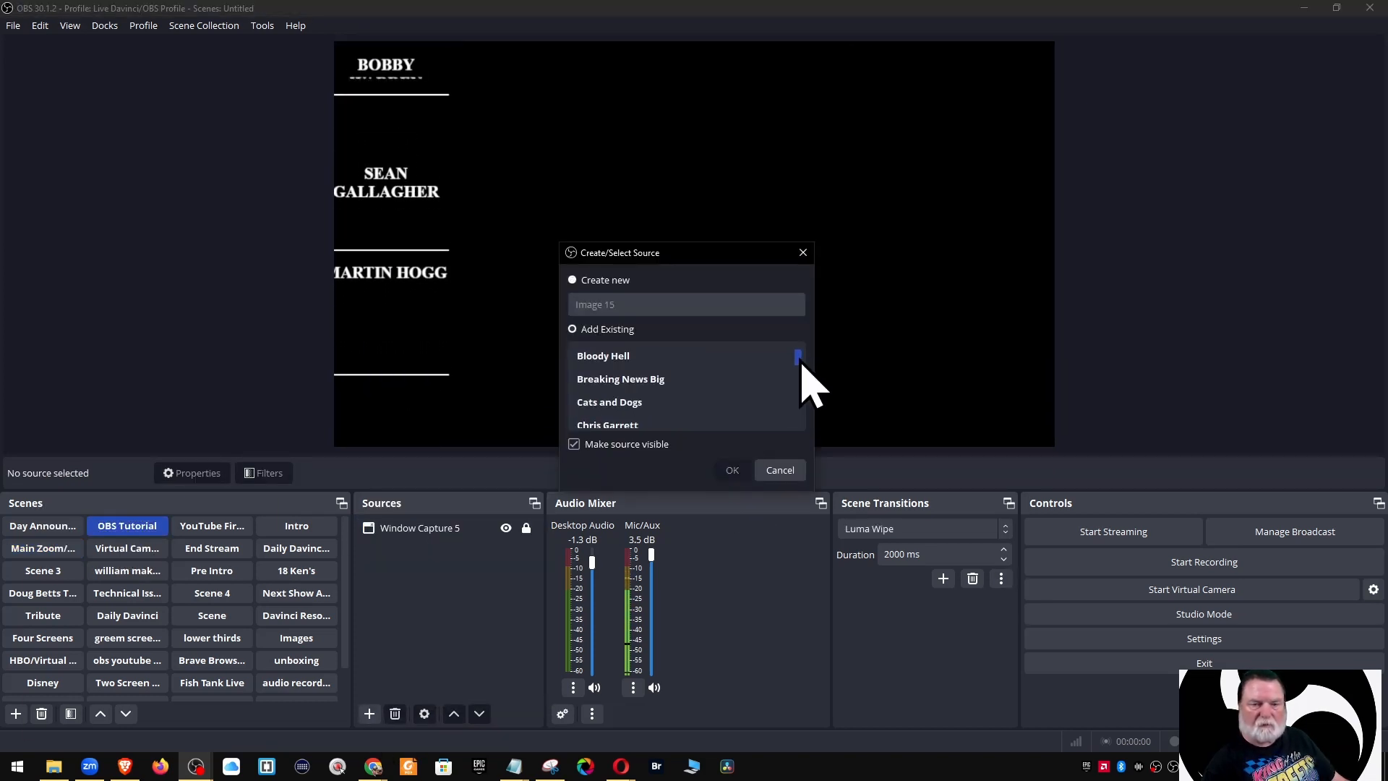
{"action": "scroll", "coordinate": [723, 383], "scroll_direction": "up", "scroll_amount": 3}
{"action": "left_click", "coordinate": [636, 402]}
{"action": "left_click", "coordinate": [733, 470]}
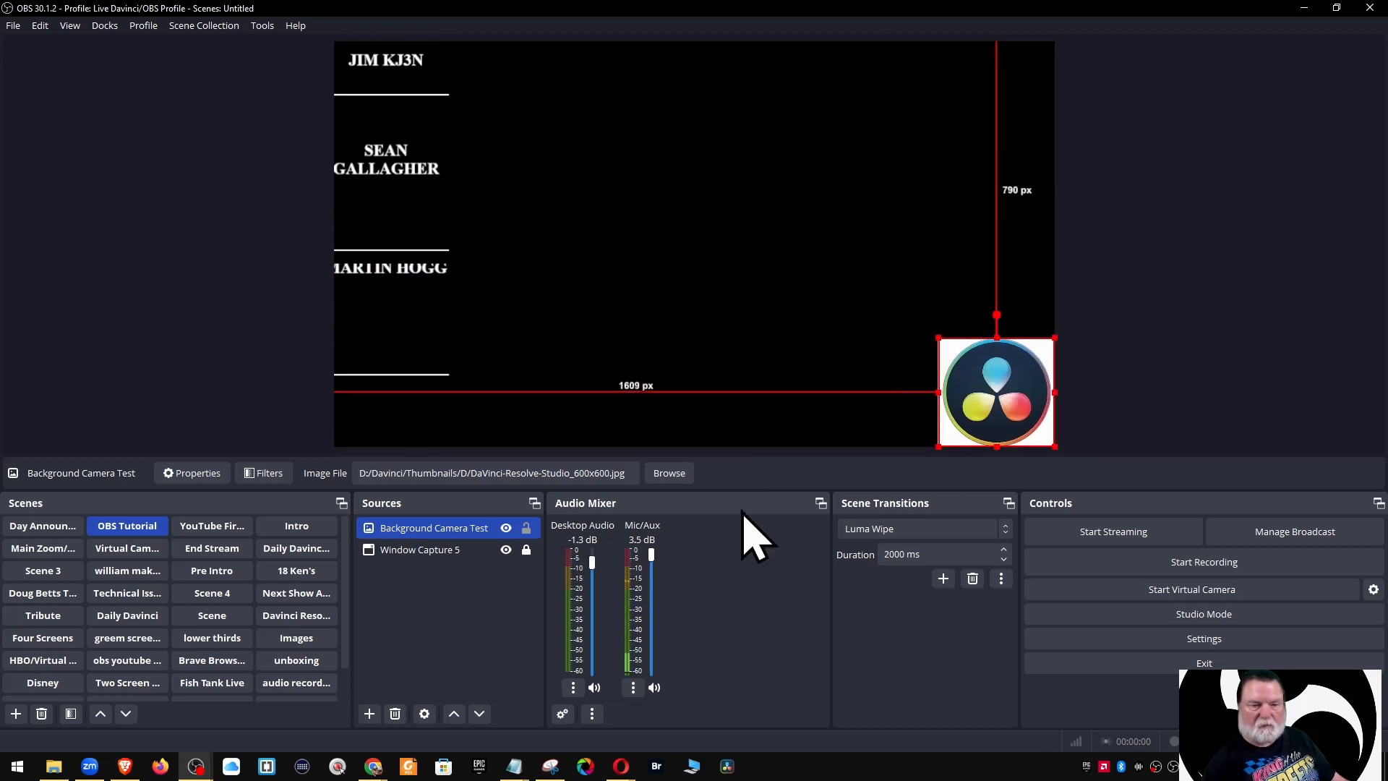
Add the existing 18th time image source to the scene
{"action": "left_click", "coordinate": [449, 605]}
{"action": "left_click", "coordinate": [369, 714]}
{"action": "left_click", "coordinate": [494, 452]}
{"action": "left_click", "coordinate": [581, 329]}
{"action": "double_click", "coordinate": [600, 356]}
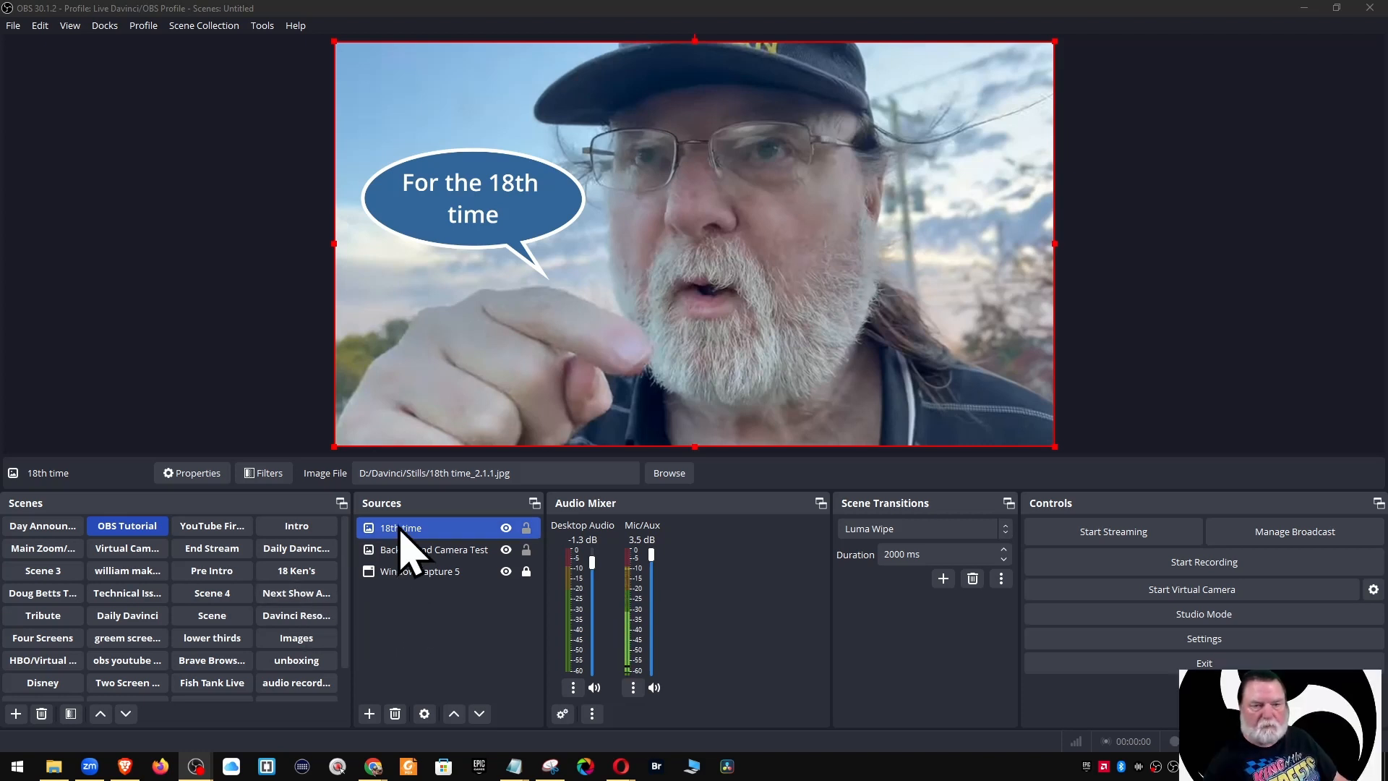
Hide 18th time and try fit and stretch on the logo before resetting its transform
{"action": "left_click", "coordinate": [506, 527]}
{"action": "left_click", "coordinate": [477, 551]}
{"action": "right_click", "coordinate": [976, 380]}
{"action": "mouse_move", "coordinate": [1019, 415]}
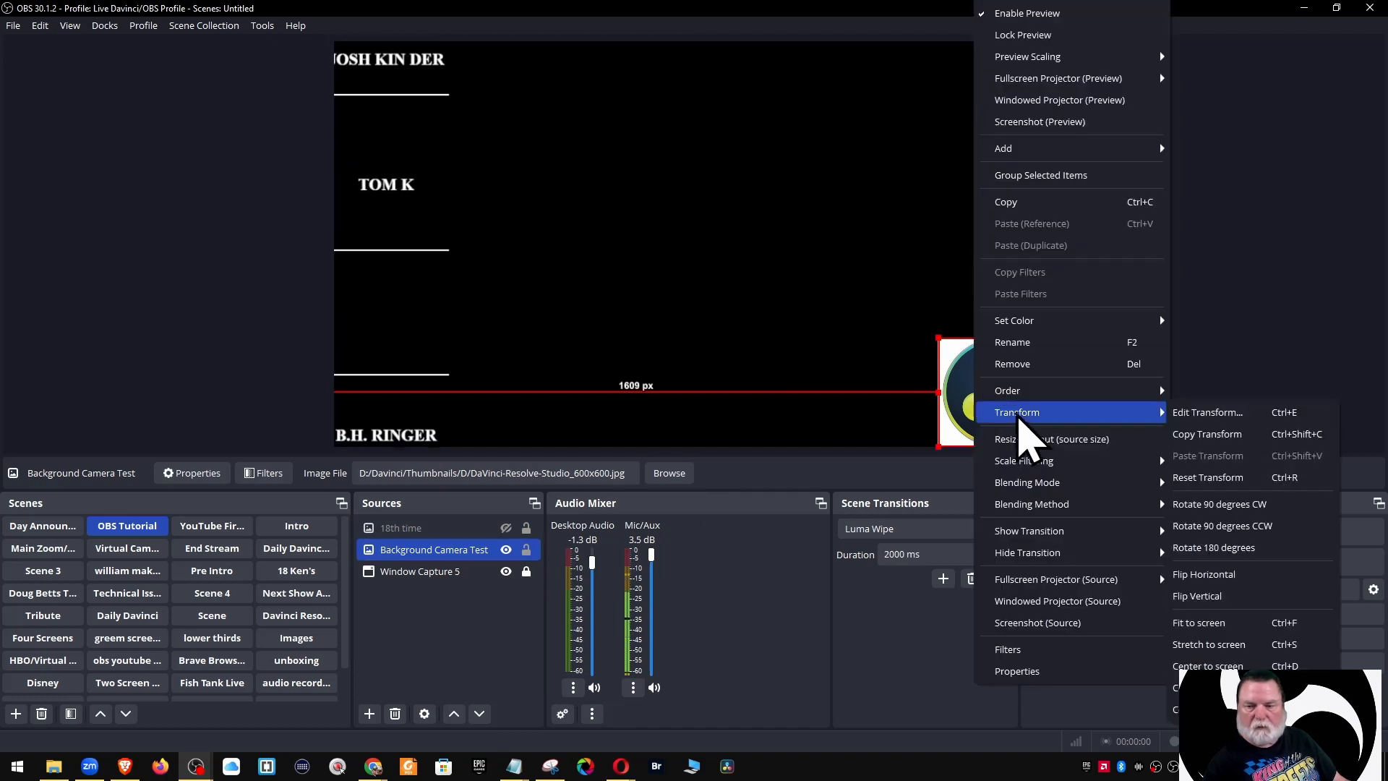
{"action": "left_click", "coordinate": [1211, 626]}
{"action": "right_click", "coordinate": [774, 362]}
{"action": "mouse_move", "coordinate": [821, 413]}
{"action": "left_click", "coordinate": [1005, 645]}
{"action": "right_click", "coordinate": [749, 362]}
{"action": "left_click", "coordinate": [972, 478]}
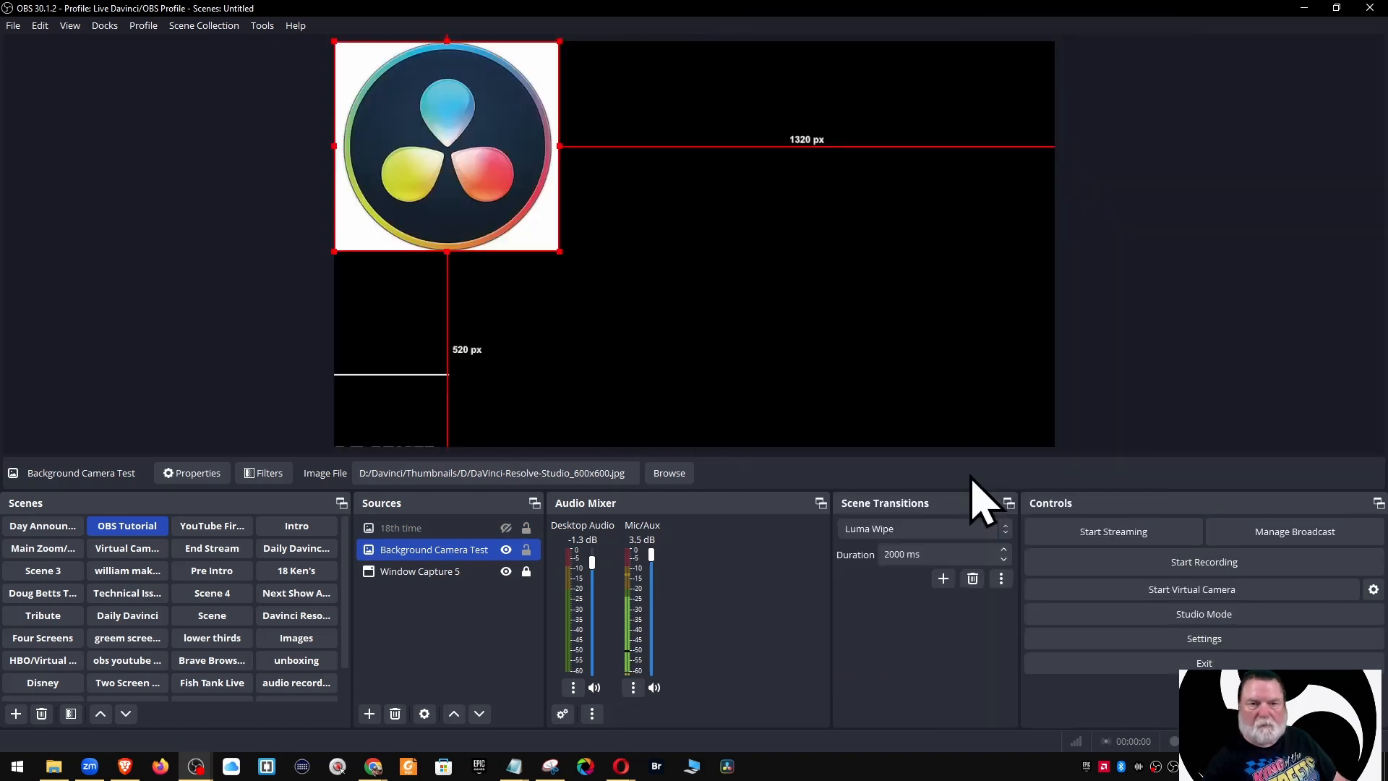
Move Background Camera Test below Window Capture 5, then show, shrink and raise the 18th time image
{"action": "left_click_drag", "start_coordinate": [427, 579], "coordinate": [440, 576]}
{"action": "left_click", "coordinate": [506, 527]}
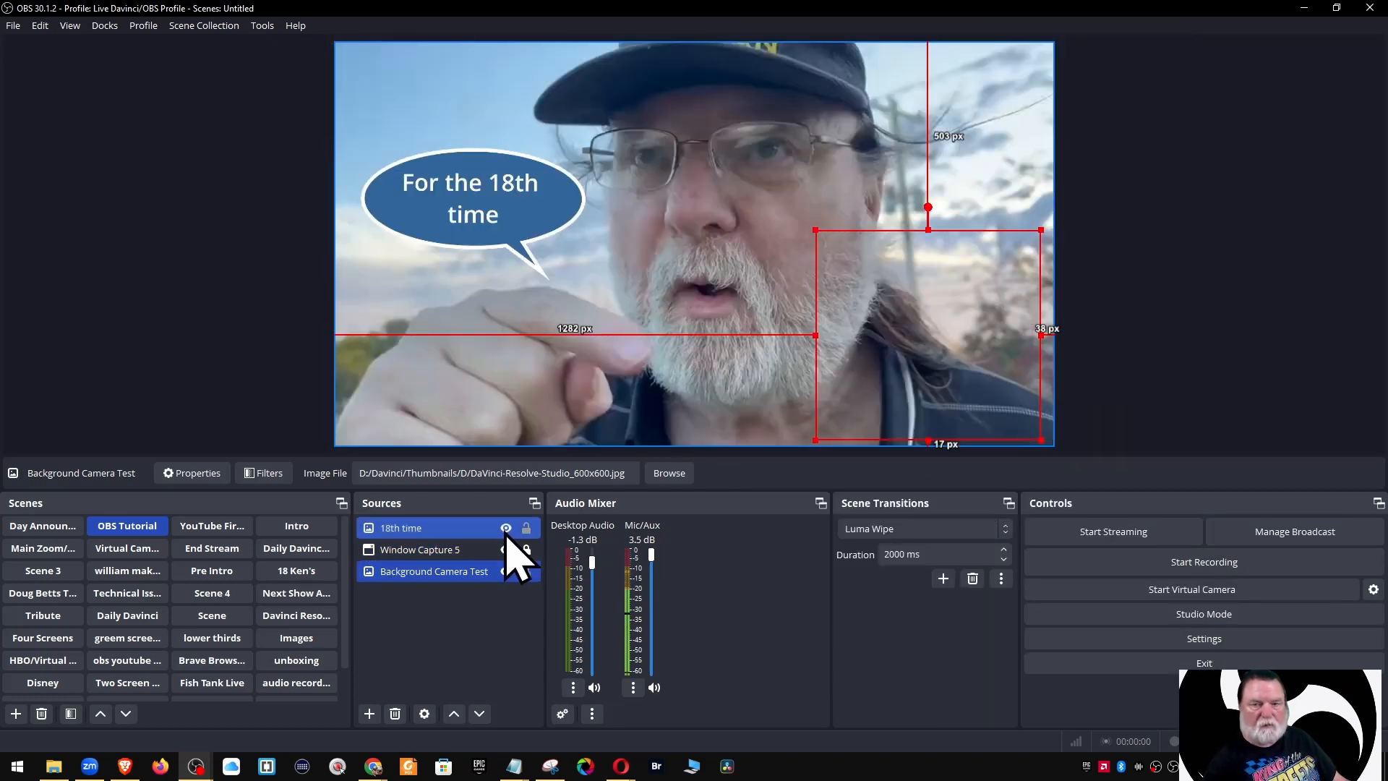
{"action": "left_click_drag", "start_coordinate": [1054, 446], "coordinate": [663, 226]}
{"action": "left_click_drag", "start_coordinate": [465, 143], "coordinate": [602, 154]}
{"action": "left_click", "coordinate": [463, 629]}
{"action": "left_click", "coordinate": [395, 578]}
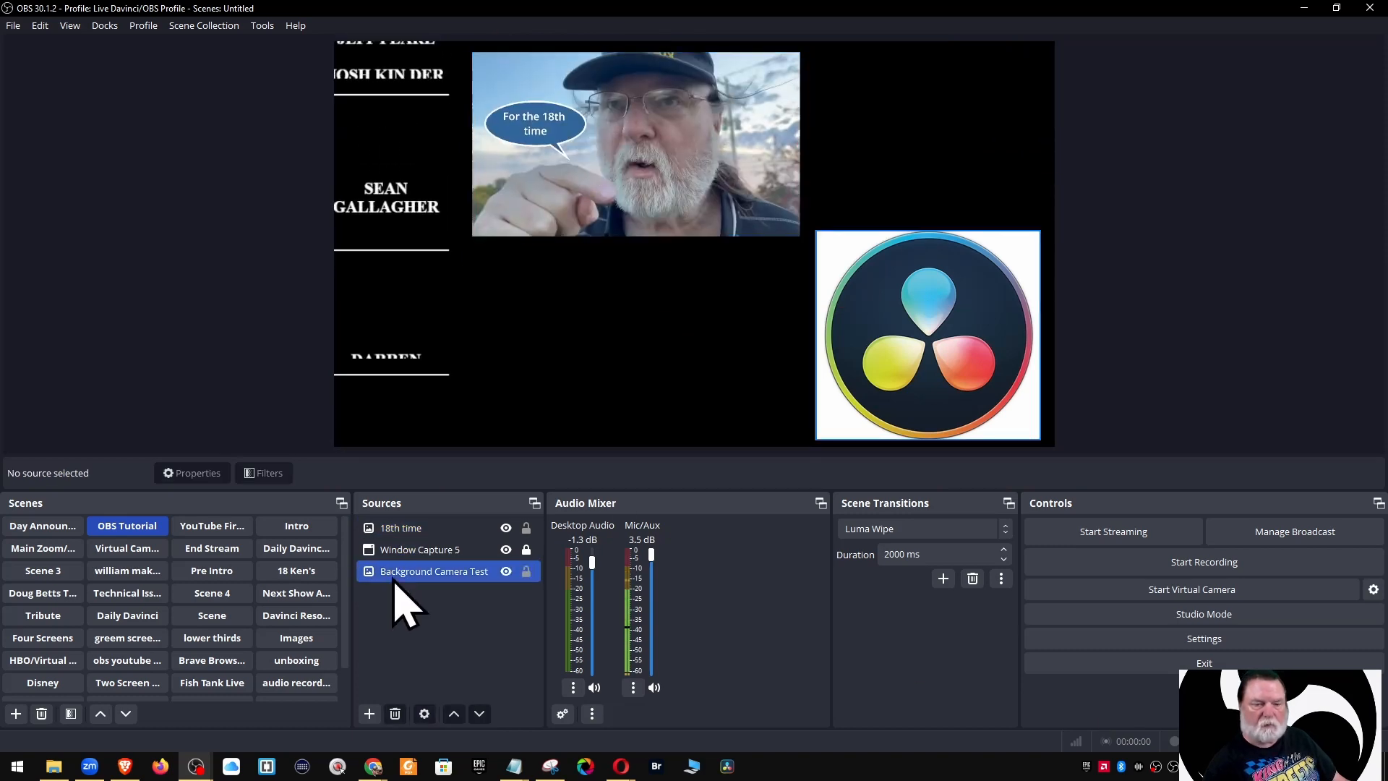
{"action": "left_click", "coordinate": [394, 636]}
Add the existing 3Pic Intro media source, check its properties, then remove it again
{"action": "left_click", "coordinate": [370, 714]}
{"action": "left_click", "coordinate": [395, 508]}
{"action": "left_click", "coordinate": [575, 330]}
{"action": "left_click", "coordinate": [679, 427]}
{"action": "left_click", "coordinate": [636, 378]}
{"action": "left_click", "coordinate": [731, 473]}
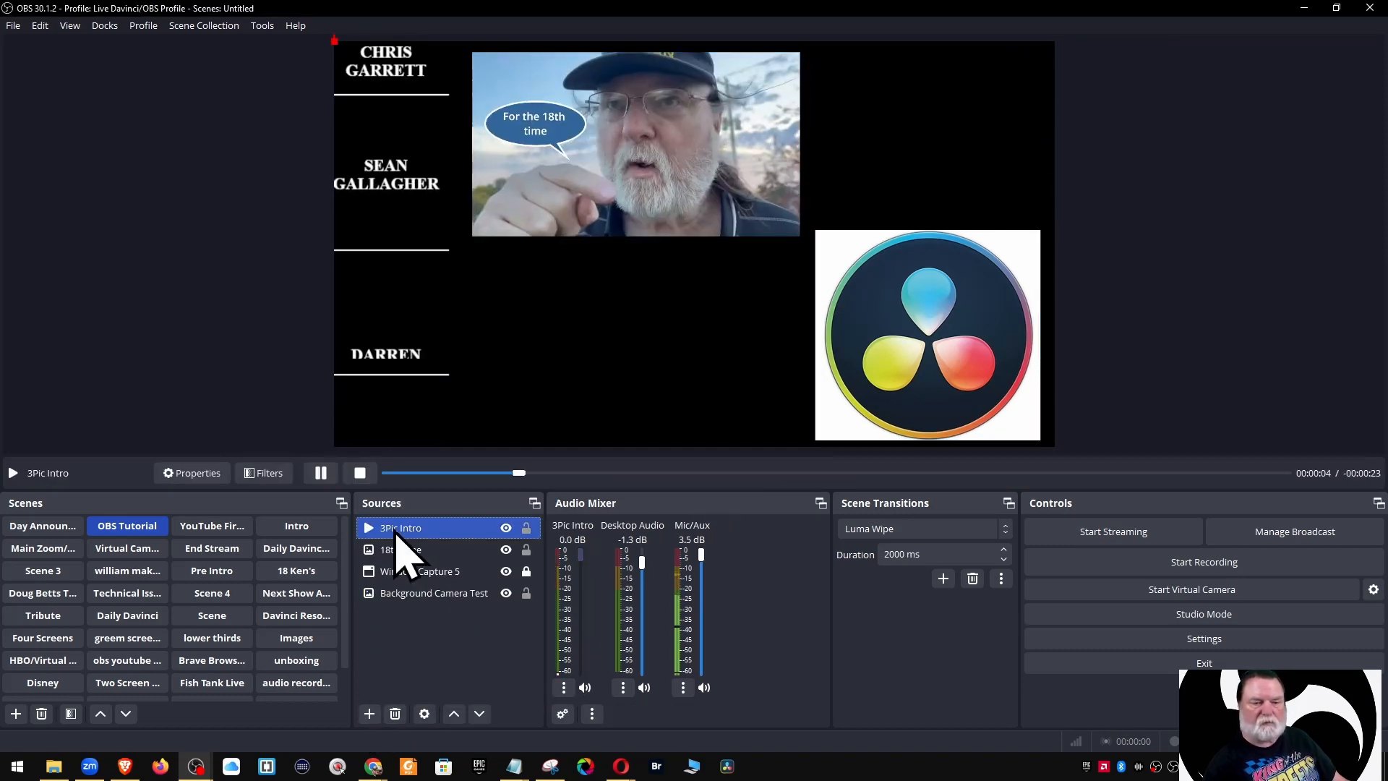
{"action": "double_click", "coordinate": [396, 531]}
{"action": "left_click", "coordinate": [919, 633]}
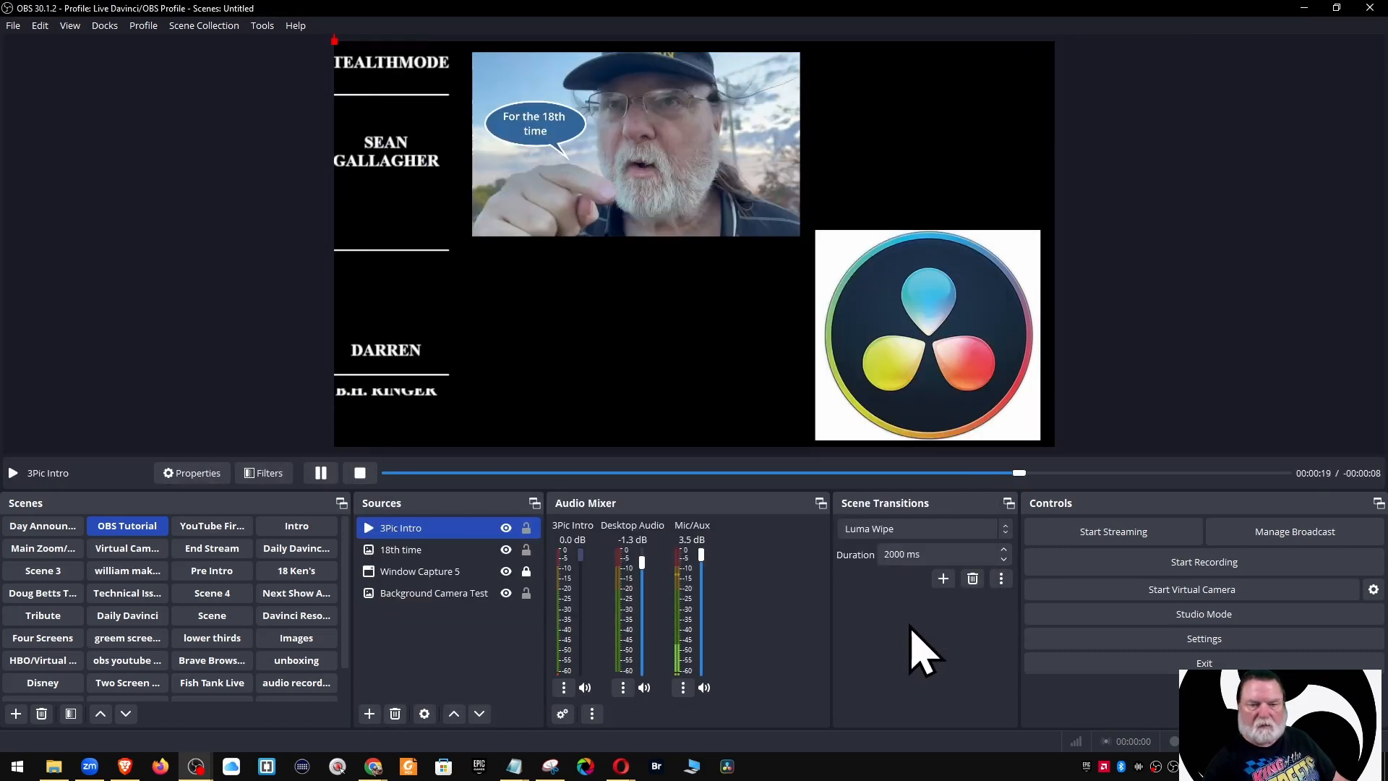
{"action": "left_click", "coordinate": [395, 714]}
{"action": "left_click", "coordinate": [732, 424]}
{"action": "left_click", "coordinate": [369, 713]}
Add the existing Dancing Girls media source to the OBS Tutorial scene
{"action": "left_click", "coordinate": [411, 516]}
{"action": "left_click", "coordinate": [574, 330]}
{"action": "left_click_drag", "start_coordinate": [798, 354], "coordinate": [799, 370]}
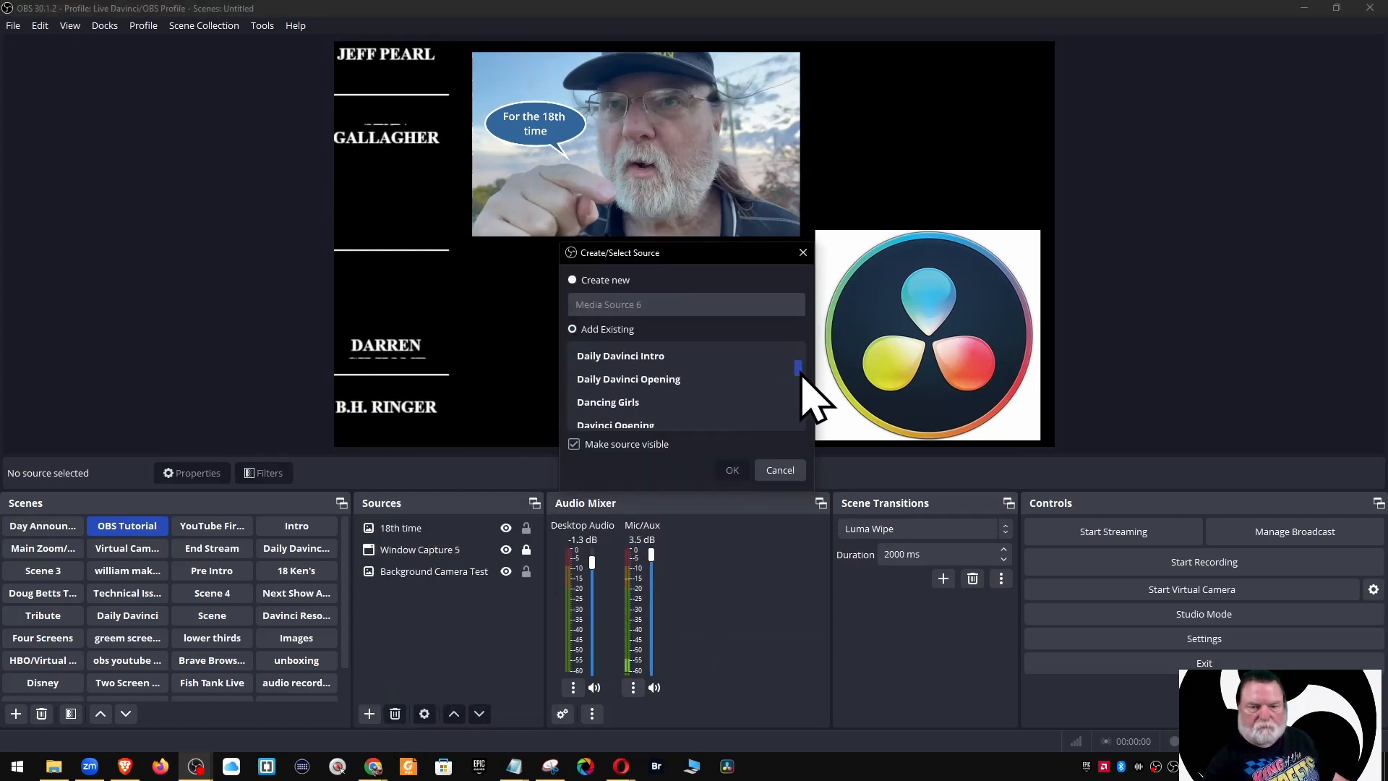
{"action": "left_click", "coordinate": [622, 402]}
{"action": "left_click", "coordinate": [727, 470]}
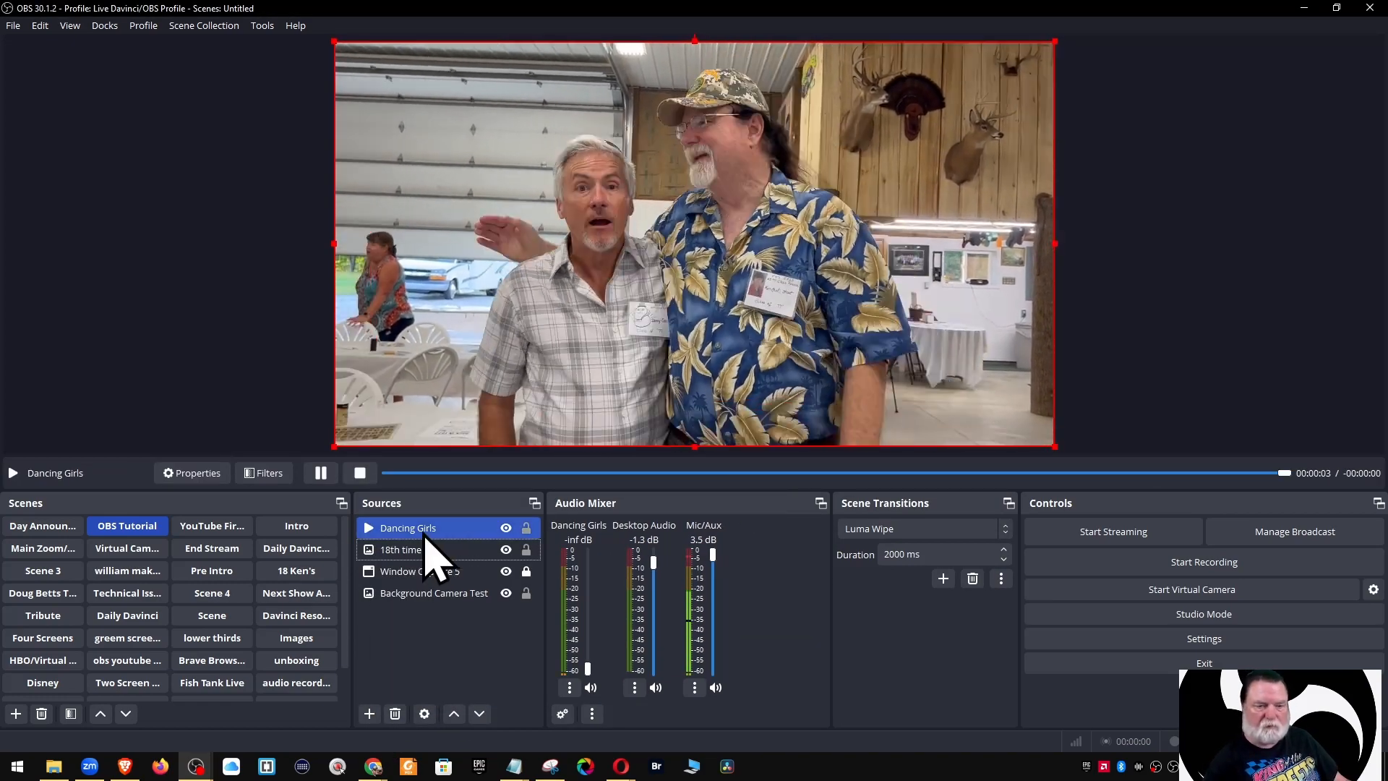
Shrink the Dancing Girls video and place it at the upper right of the canvas
{"action": "double_click", "coordinate": [426, 532]}
{"action": "left_click", "coordinate": [916, 627]}
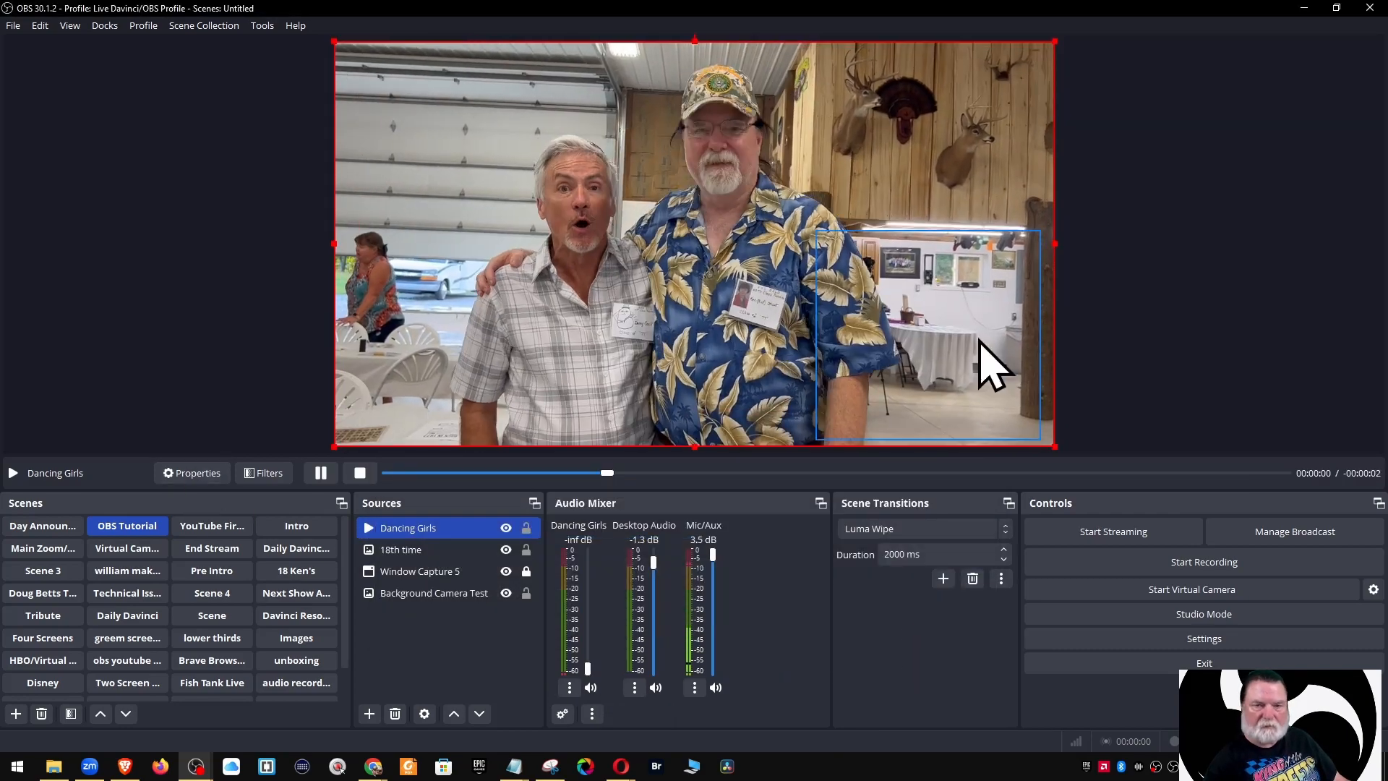
{"action": "left_click_drag", "start_coordinate": [1055, 447], "coordinate": [700, 248]}
{"action": "left_click_drag", "start_coordinate": [615, 188], "coordinate": [702, 370]}
{"action": "left_click_drag", "start_coordinate": [787, 430], "coordinate": [631, 340]}
{"action": "left_click_drag", "start_coordinate": [542, 289], "coordinate": [941, 130]}
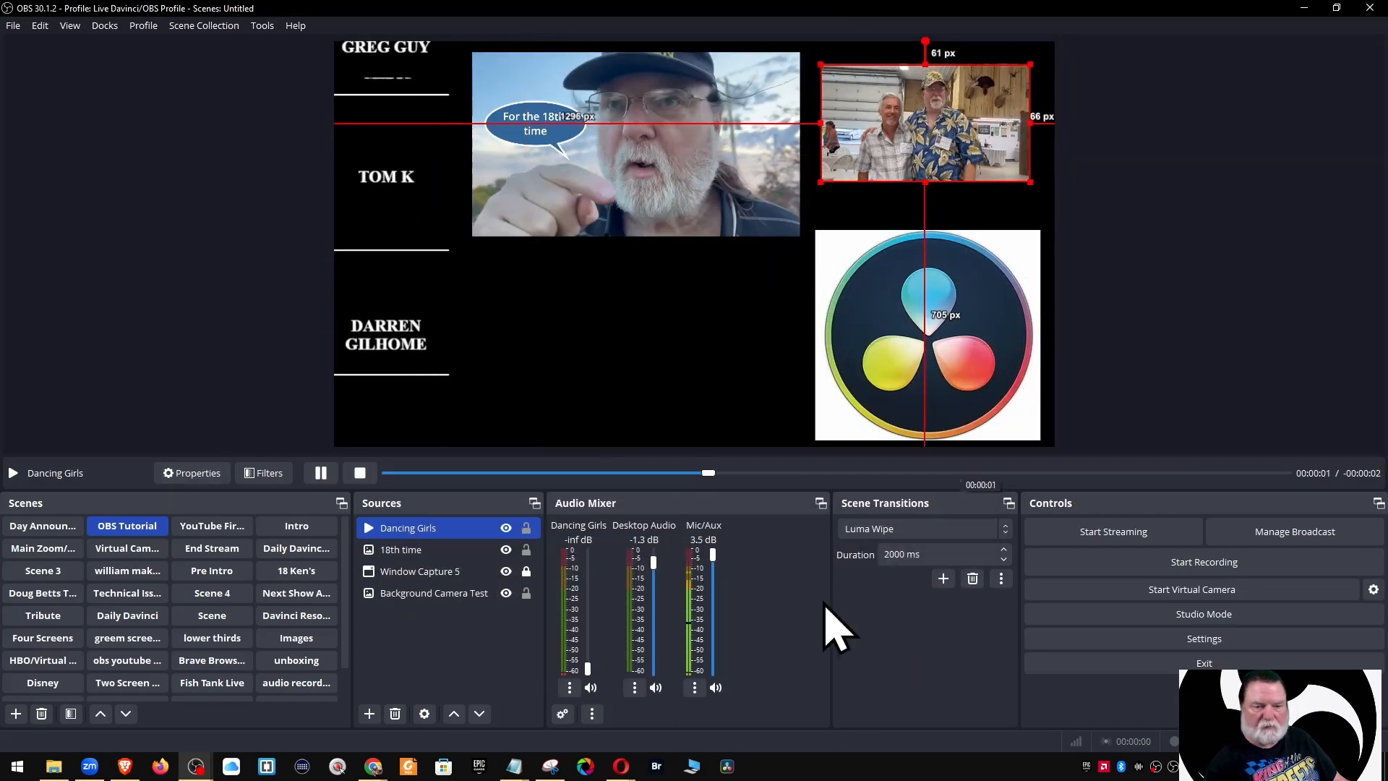
Copy the Email text source from the clocks camera scene and paste it into OBS Tutorial
{"action": "left_click", "coordinate": [43, 549]}
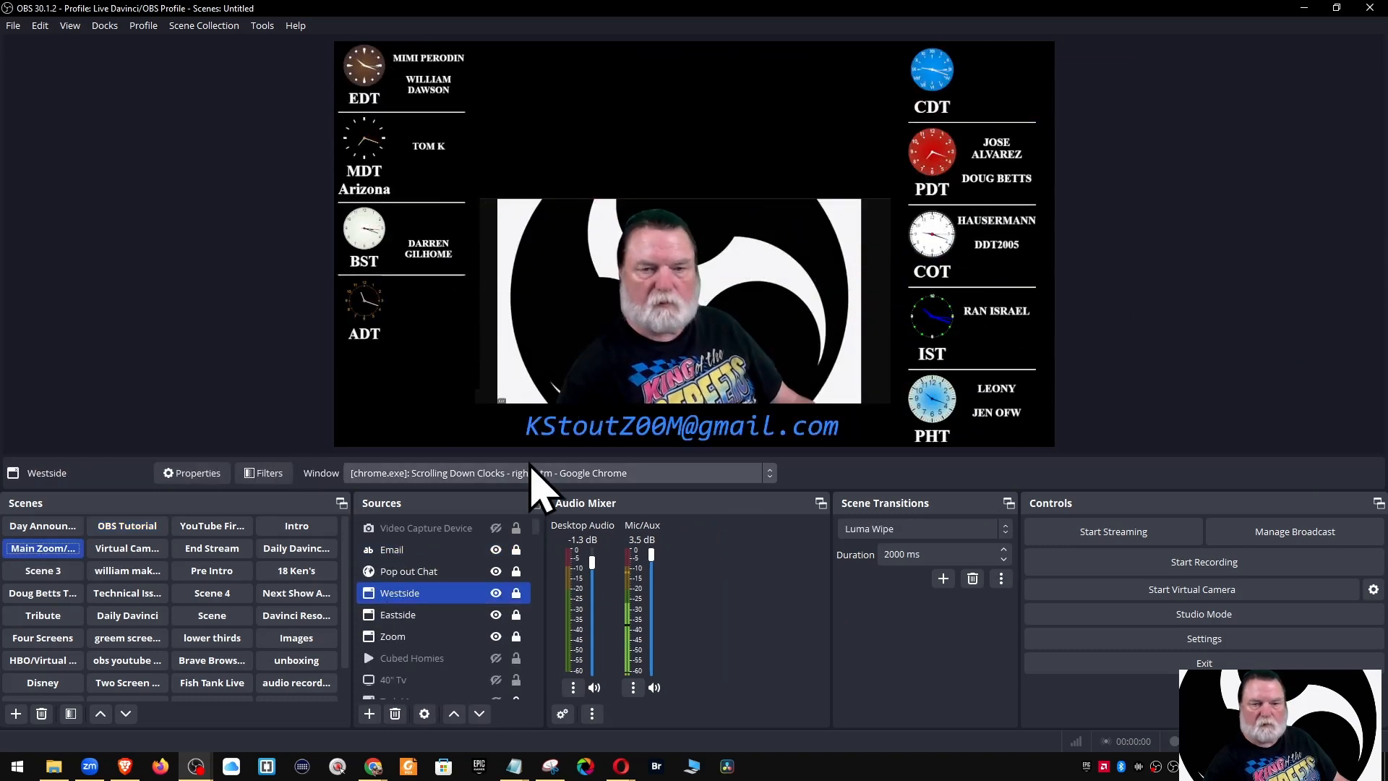
{"action": "left_click", "coordinate": [403, 552]}
{"action": "left_click", "coordinate": [127, 525]}
{"action": "right_click", "coordinate": [413, 638]}
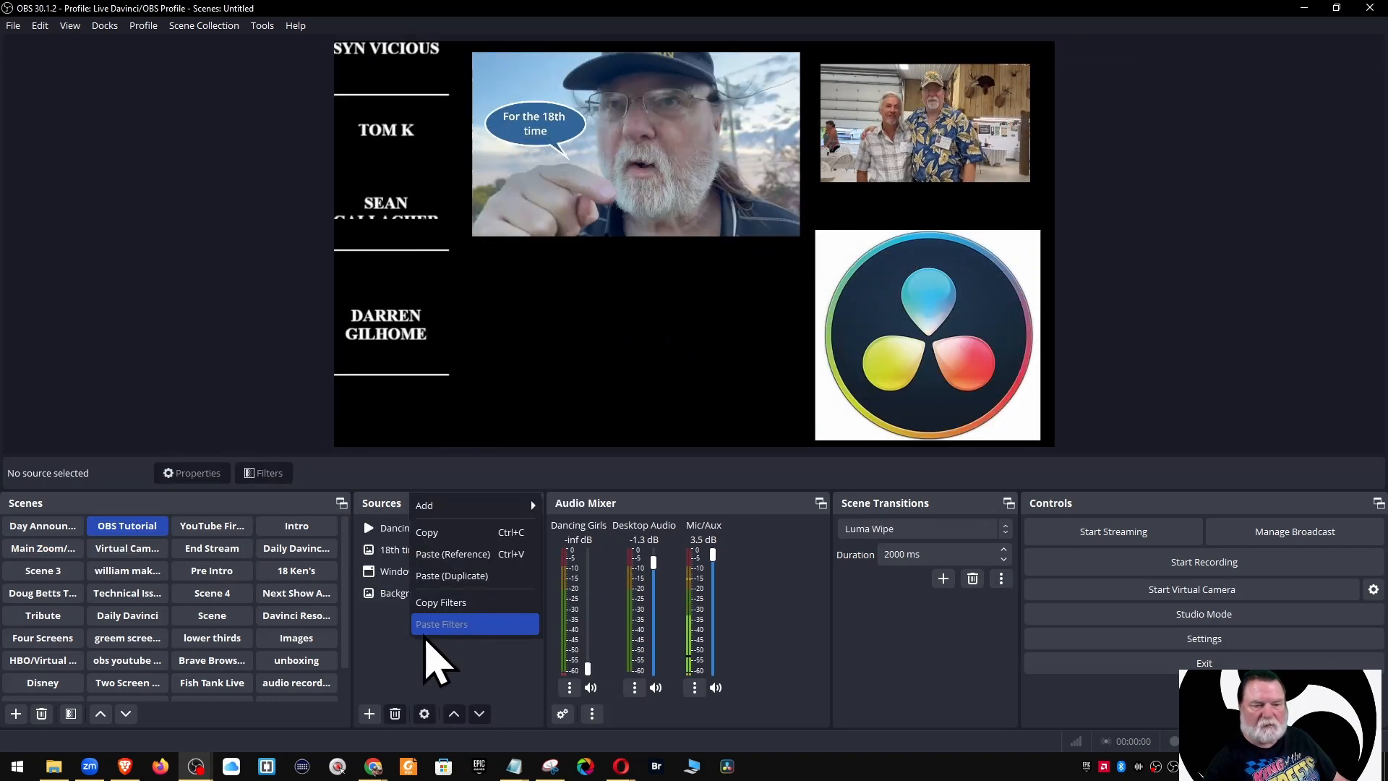
{"action": "left_click", "coordinate": [389, 666]}
{"action": "key", "text": "ctrl+v"}
Nudge the pasted Email text slightly up and left, and browse for a shader file for it
{"action": "left_click", "coordinate": [1167, 373]}
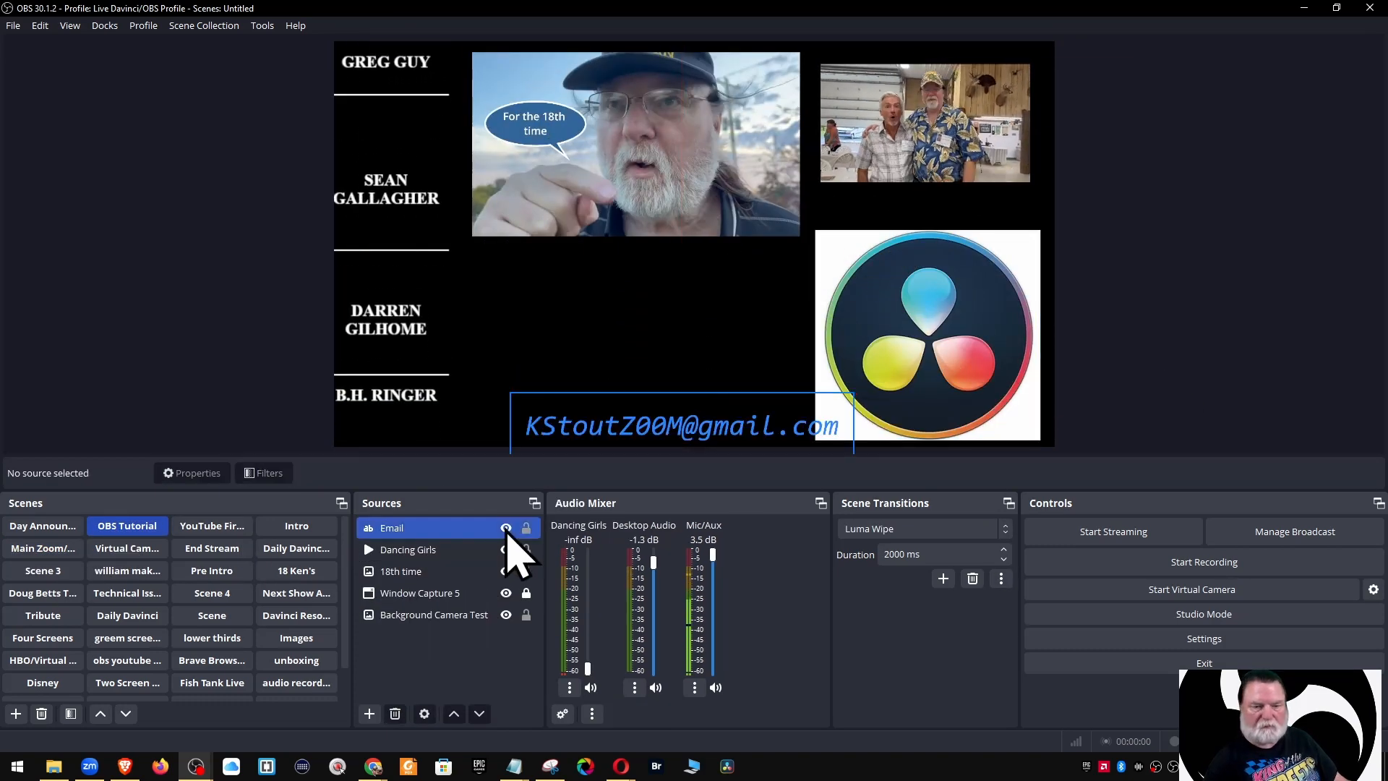
{"action": "left_click", "coordinate": [440, 527]}
{"action": "left_click_drag", "start_coordinate": [660, 425], "coordinate": [620, 412]}
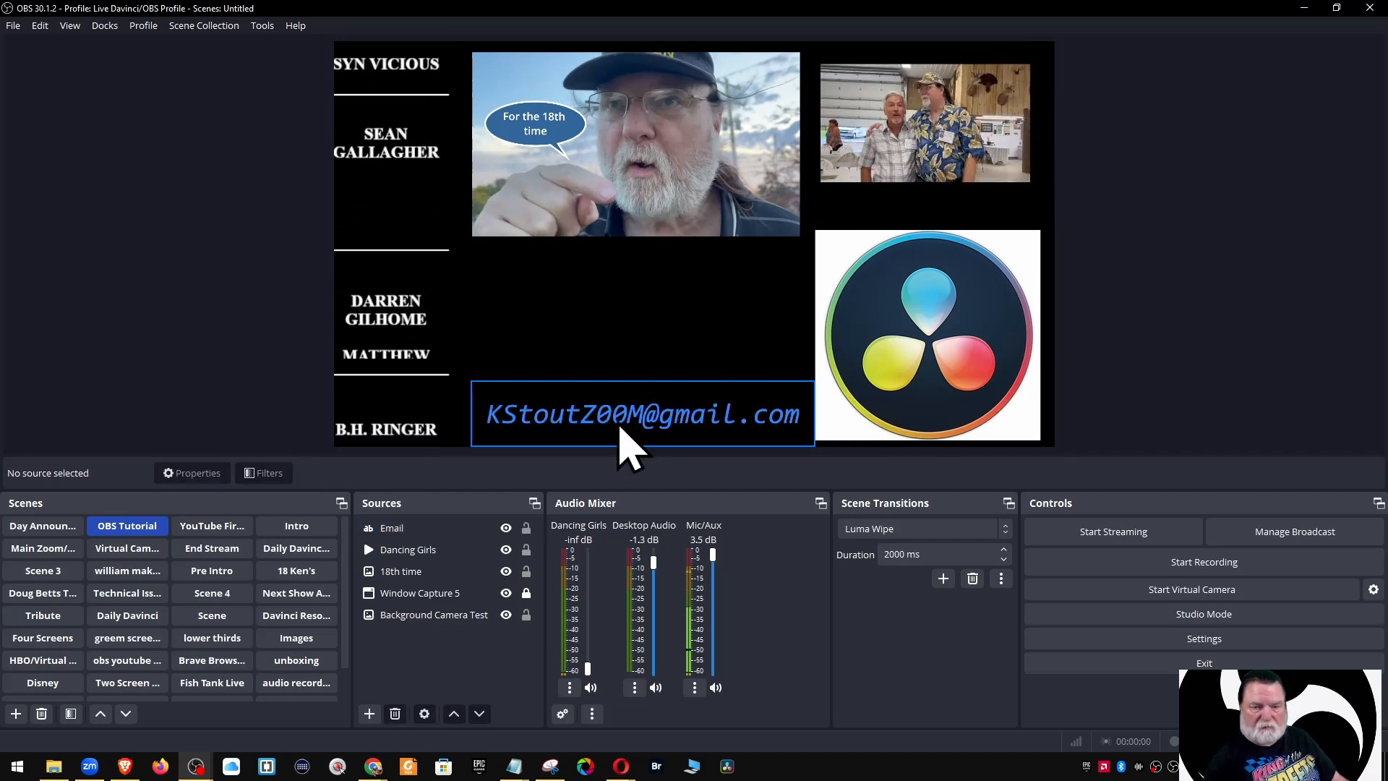
{"action": "left_click", "coordinate": [390, 528]}
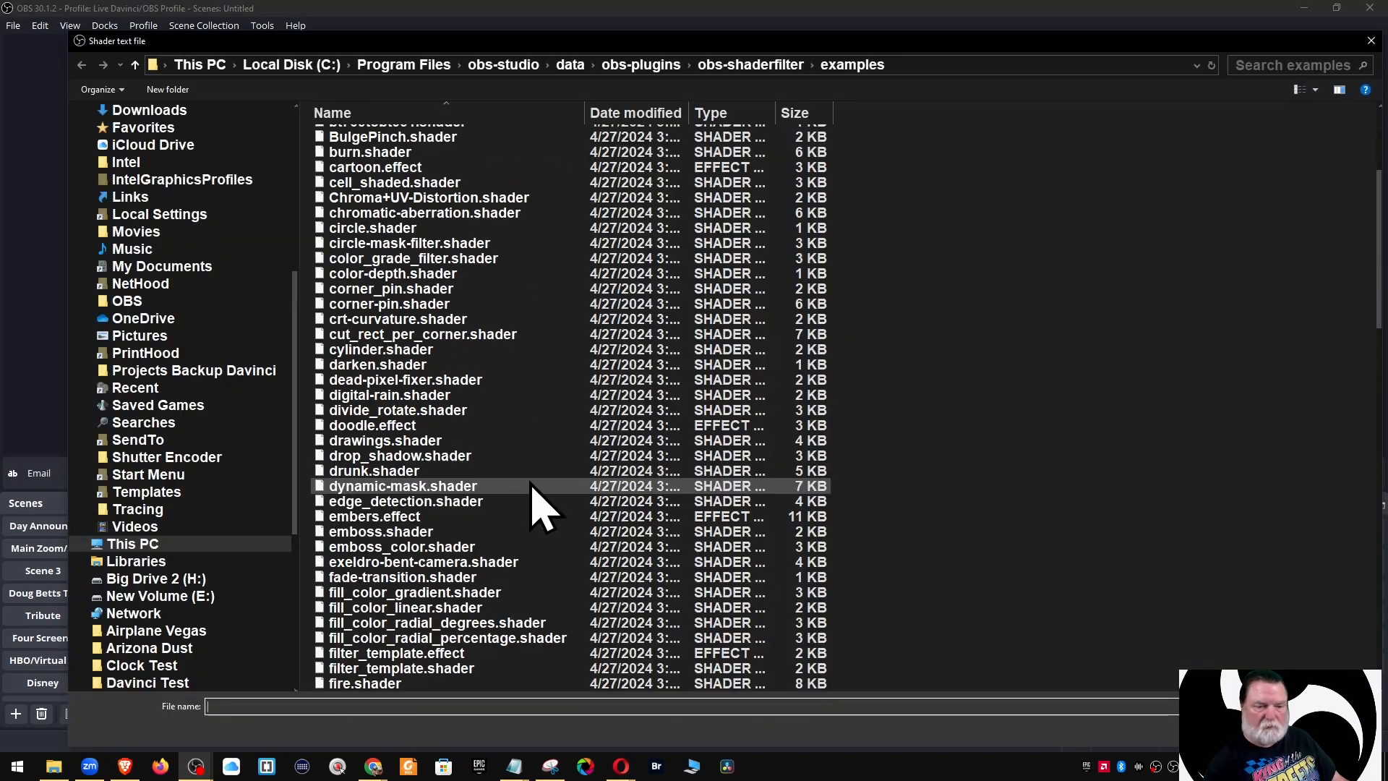
{"action": "scroll", "coordinate": [542, 496], "scroll_direction": "down", "scroll_amount": 3}
{"action": "left_click", "coordinate": [560, 608]}
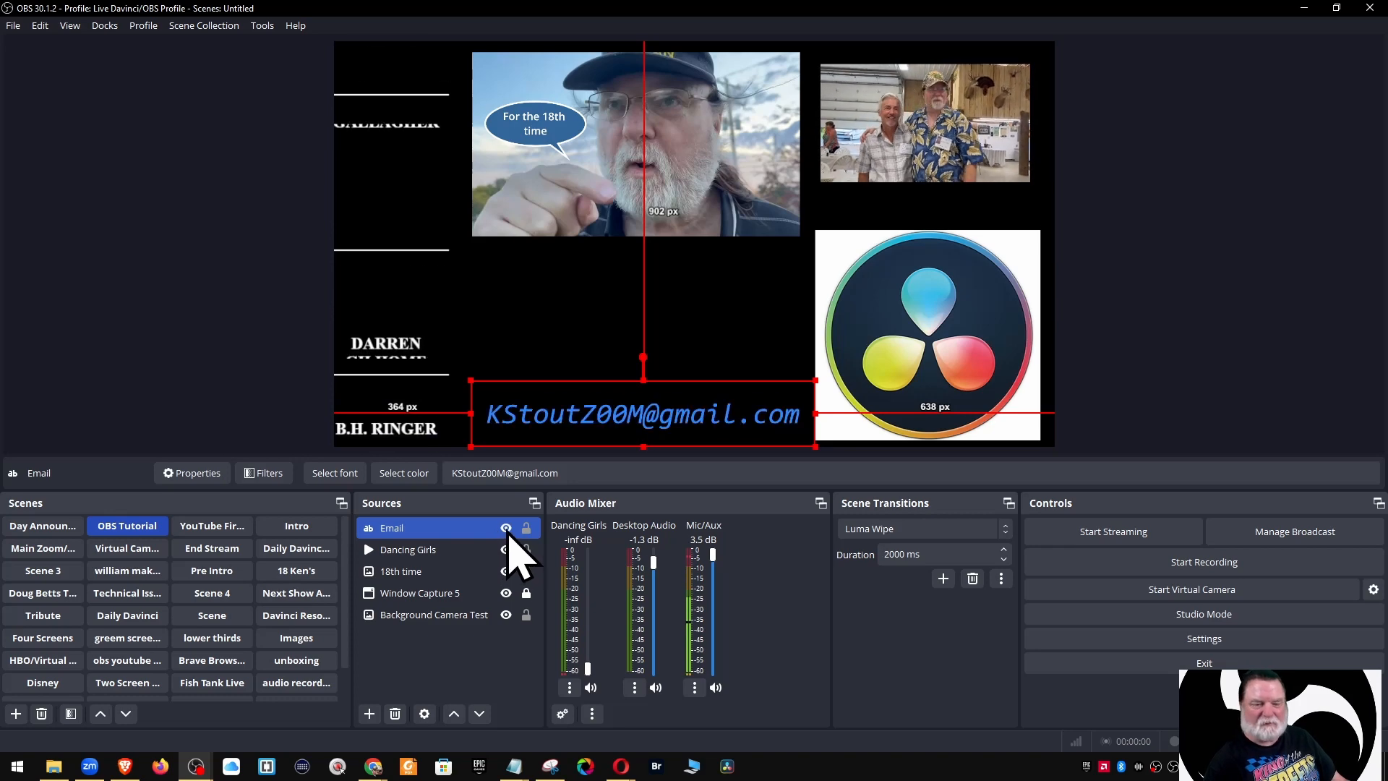
{"action": "left_click", "coordinate": [1193, 427]}
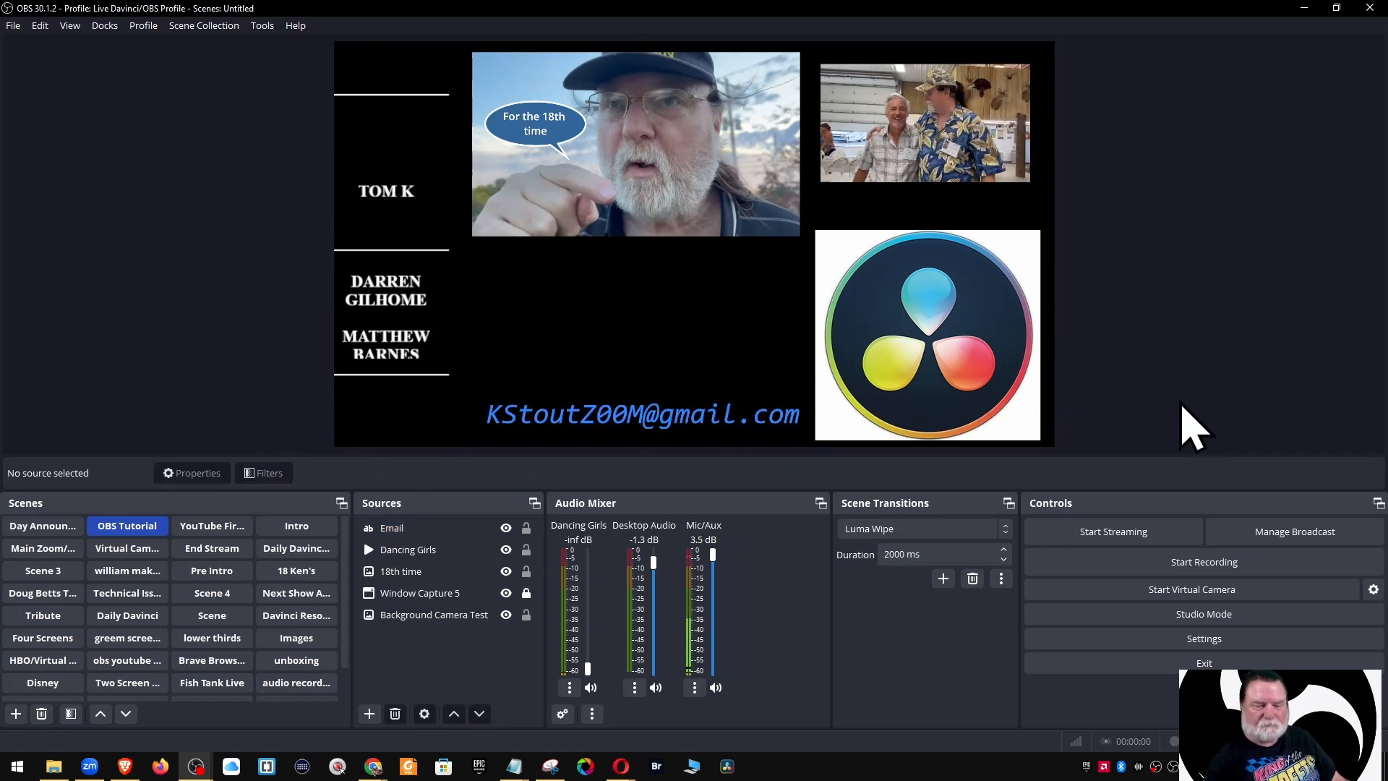
Bring up the 18th time image's options and move Dancing Girls below it in the source list
{"action": "left_click", "coordinate": [426, 572]}
{"action": "right_click", "coordinate": [620, 148]}
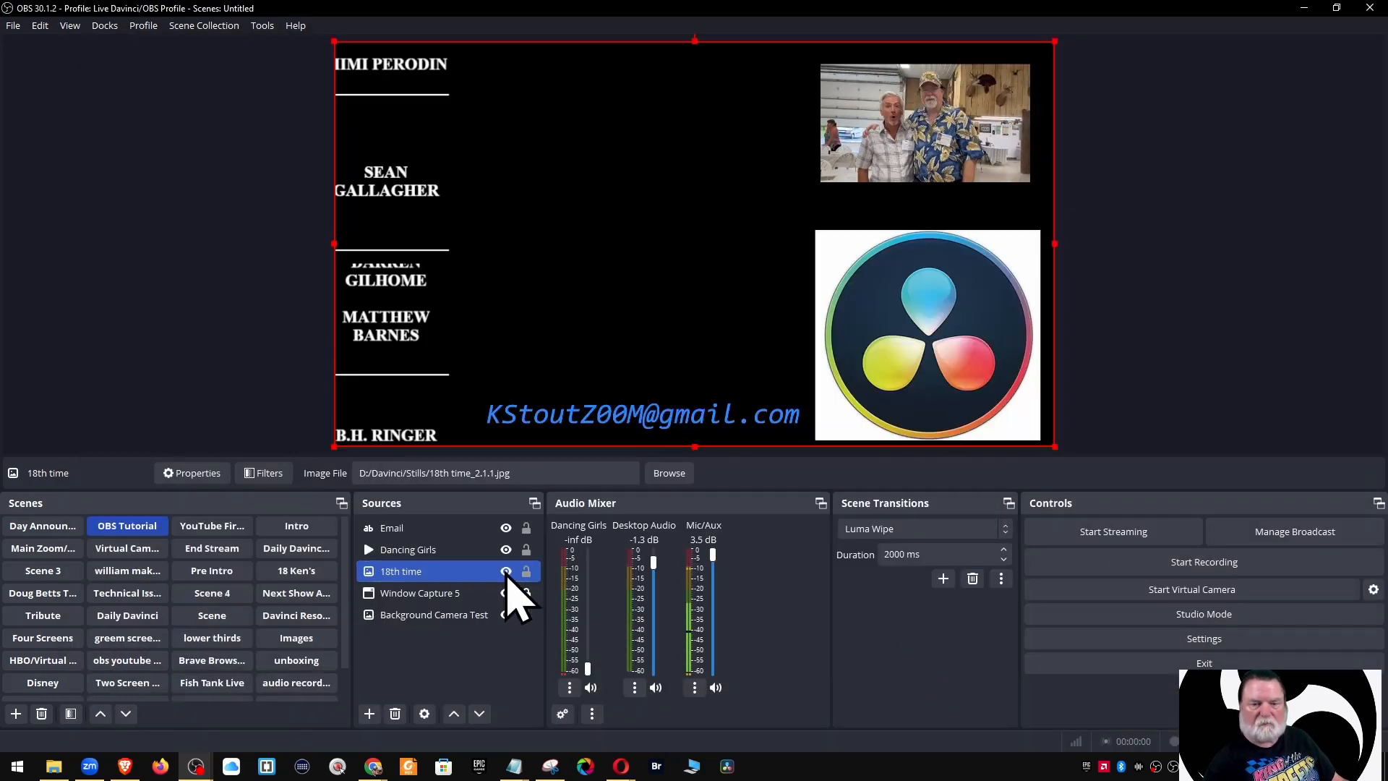
{"action": "right_click", "coordinate": [408, 575]}
{"action": "mouse_move", "coordinate": [549, 420]}
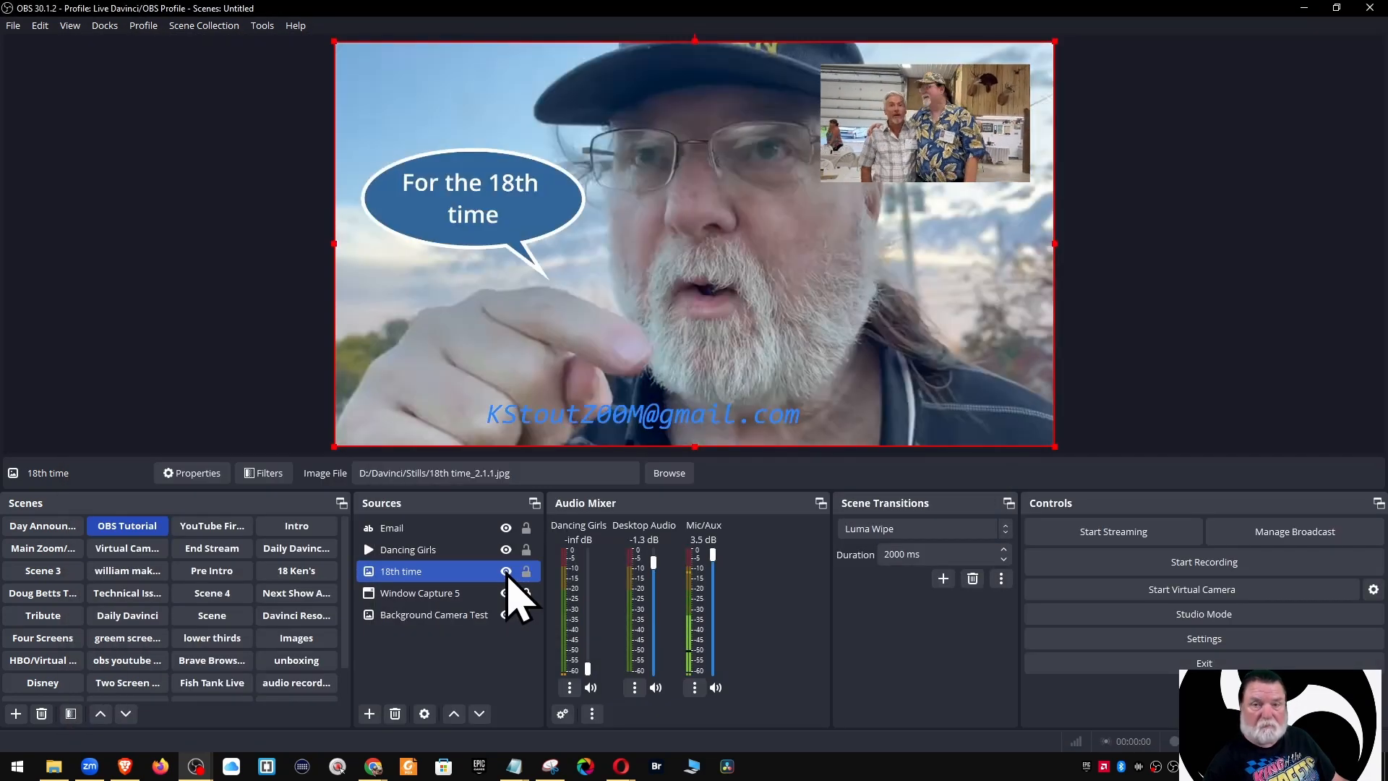
{"action": "right_click", "coordinate": [453, 576]}
{"action": "right_click", "coordinate": [432, 575]}
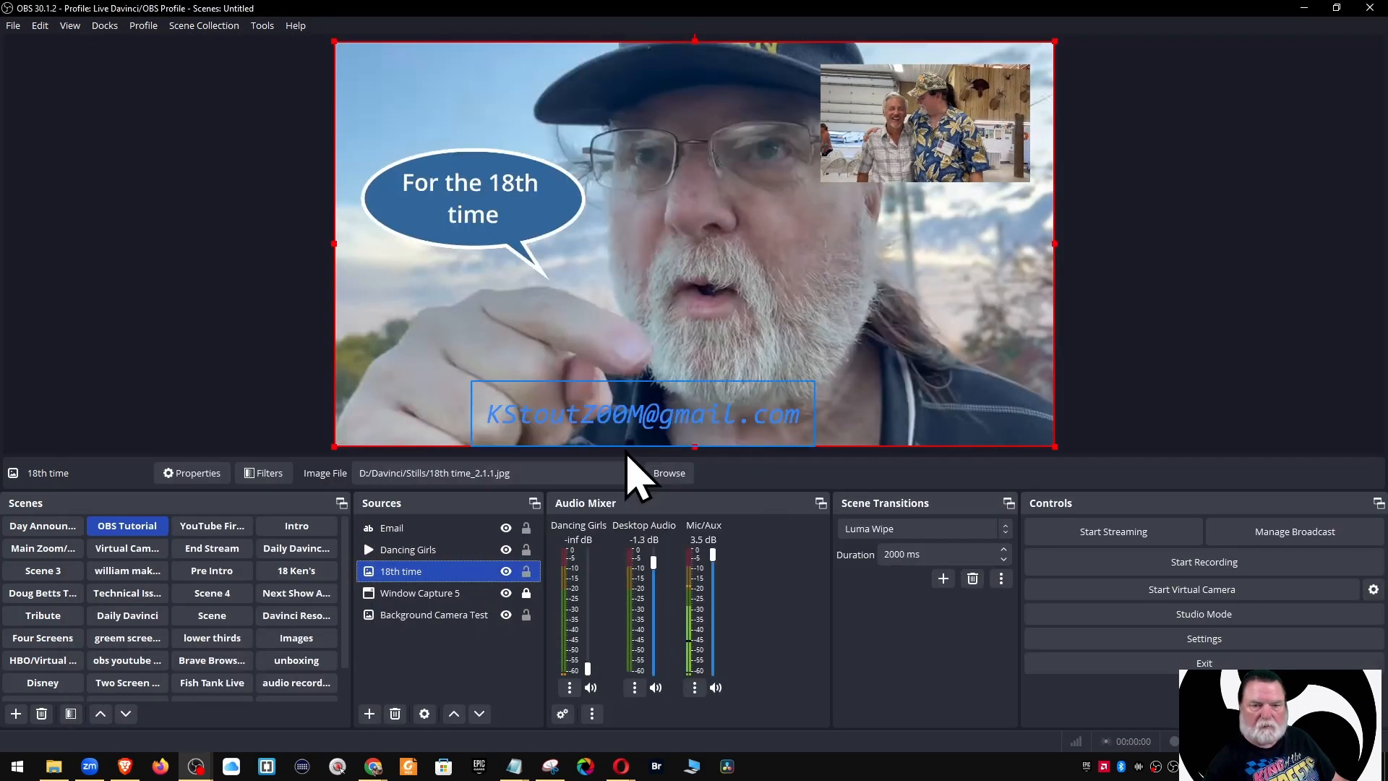
{"action": "left_click_drag", "start_coordinate": [434, 551], "coordinate": [426, 579]}
{"action": "left_click", "coordinate": [1148, 419]}
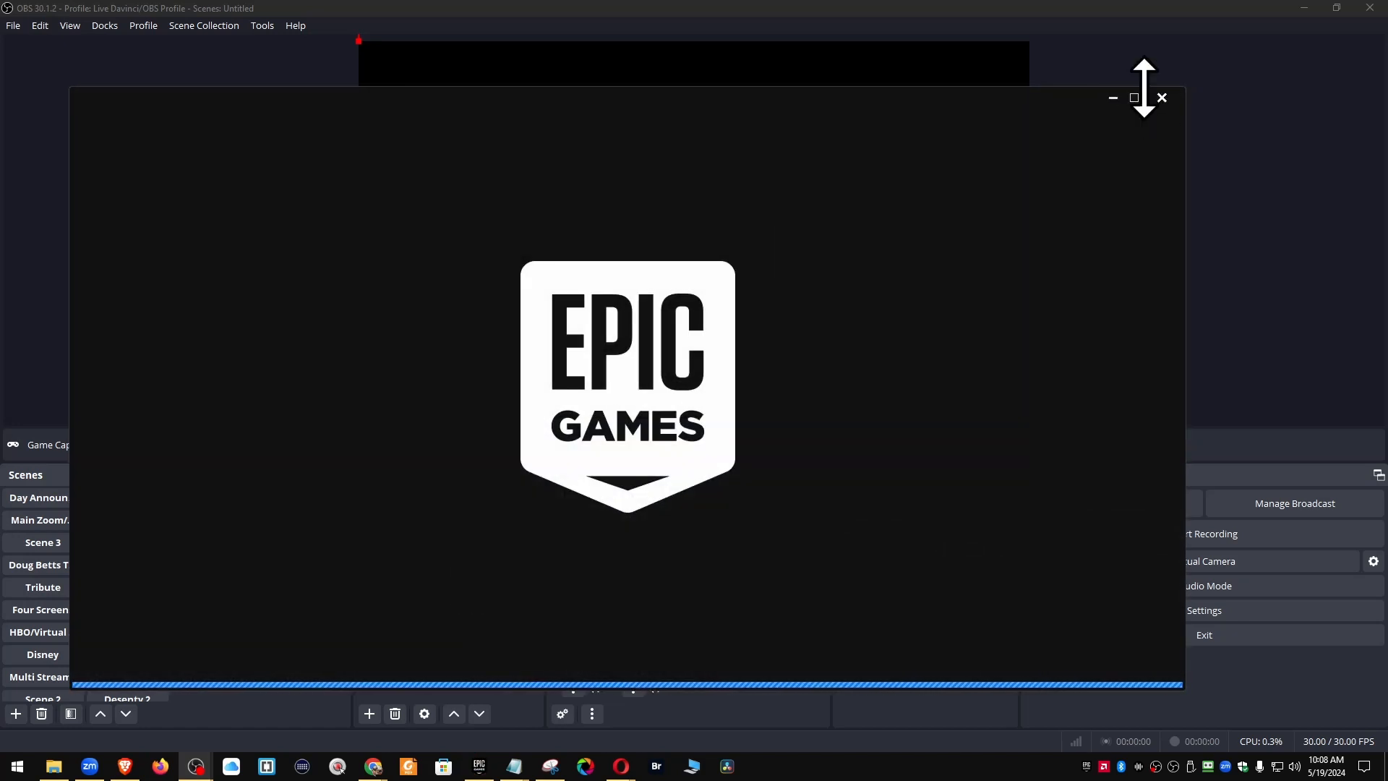
Close the Epic Games splash, browse source types without adding one, and bring OBS forward
{"action": "left_click", "coordinate": [1162, 97]}
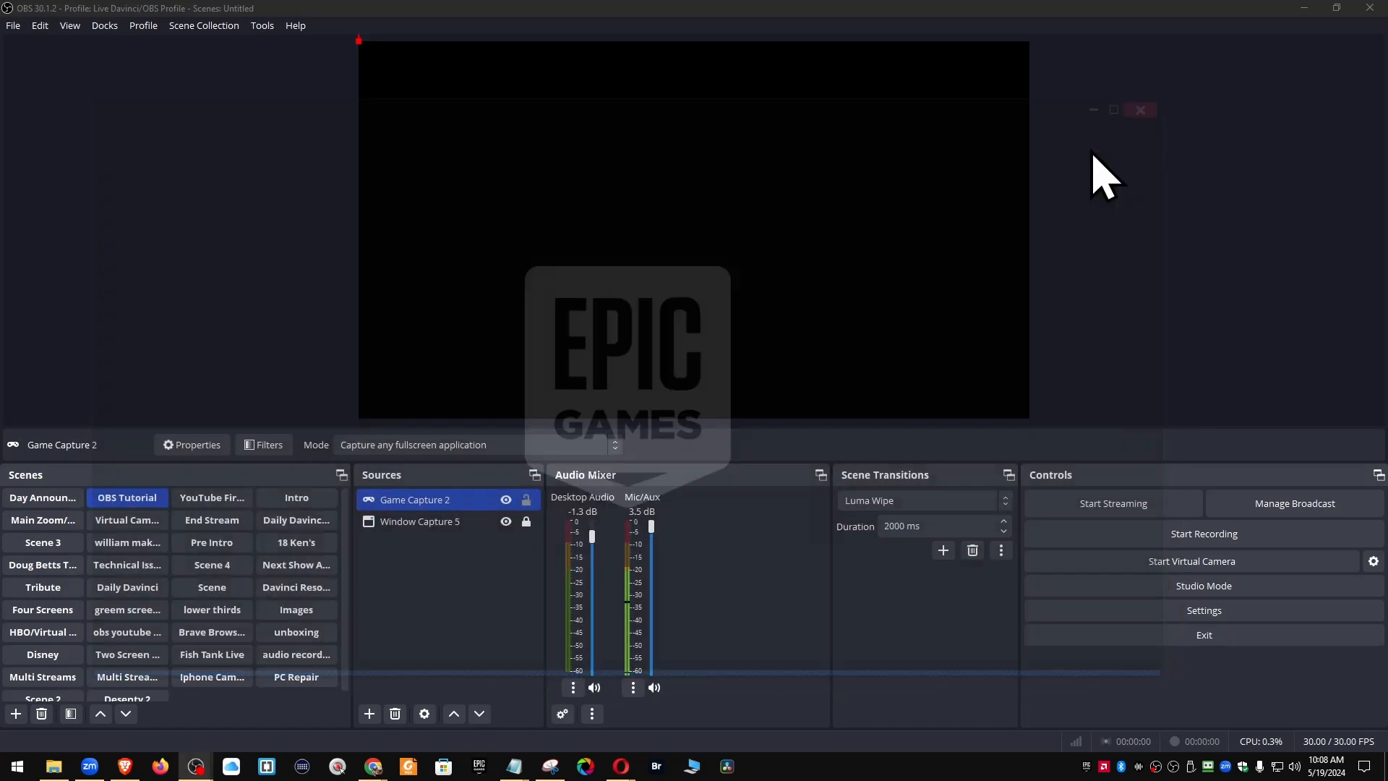
{"action": "left_click", "coordinate": [369, 714]}
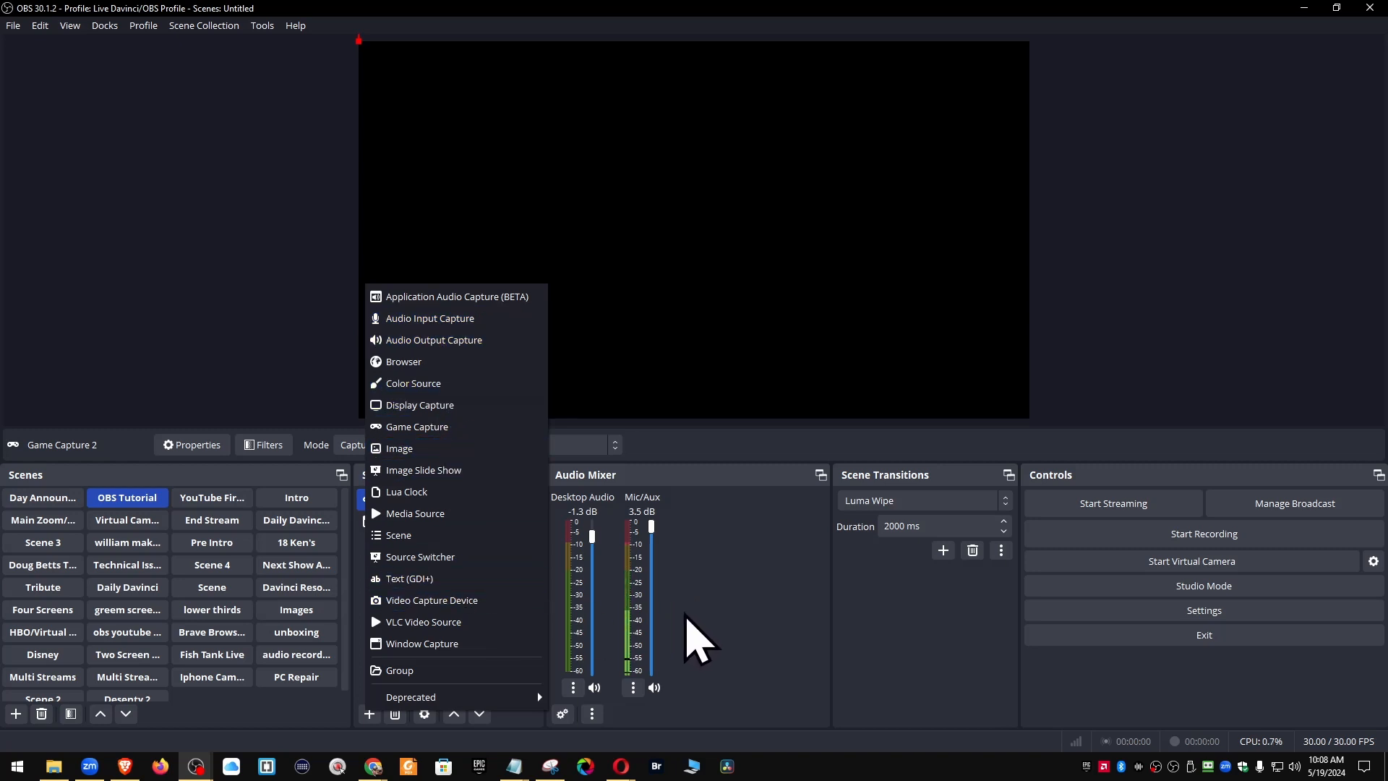
{"action": "left_click", "coordinate": [713, 617]}
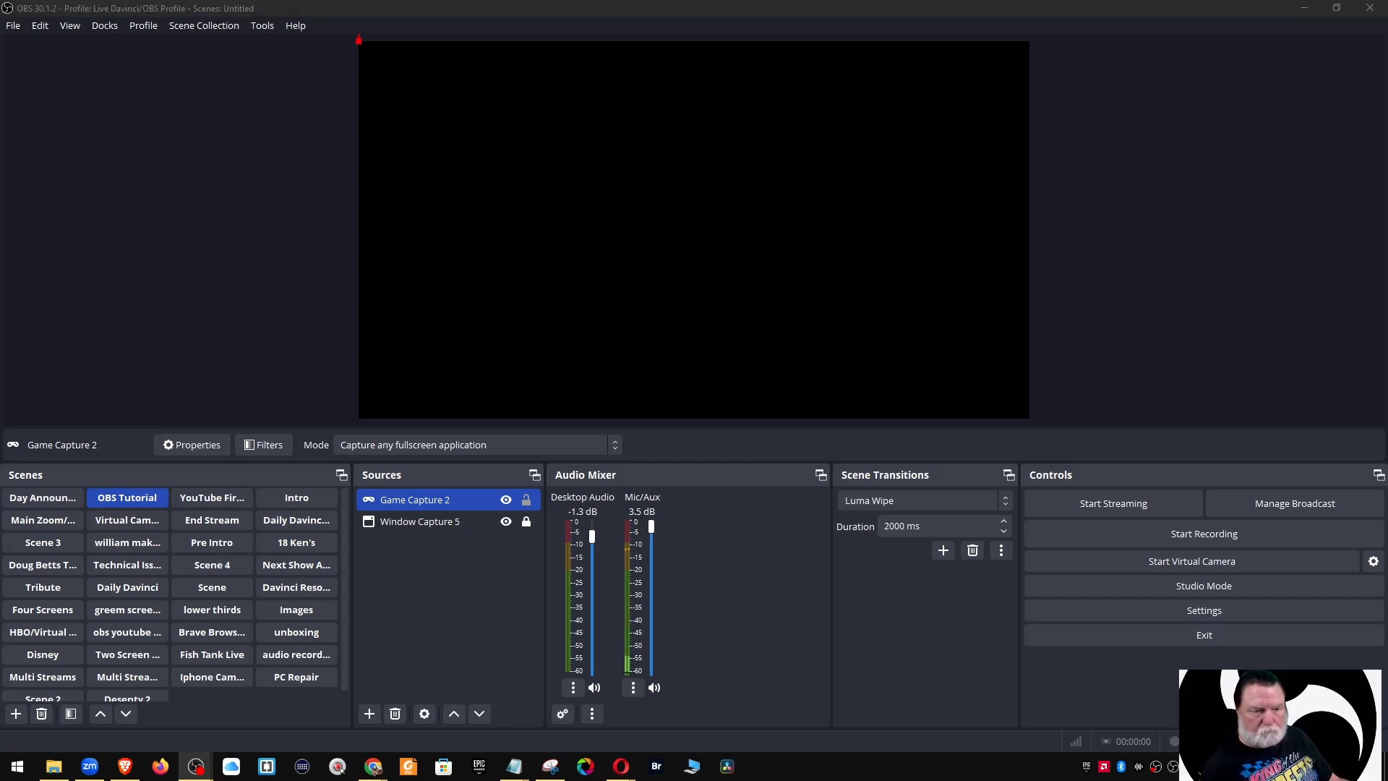
{"action": "left_click", "coordinate": [39, 519]}
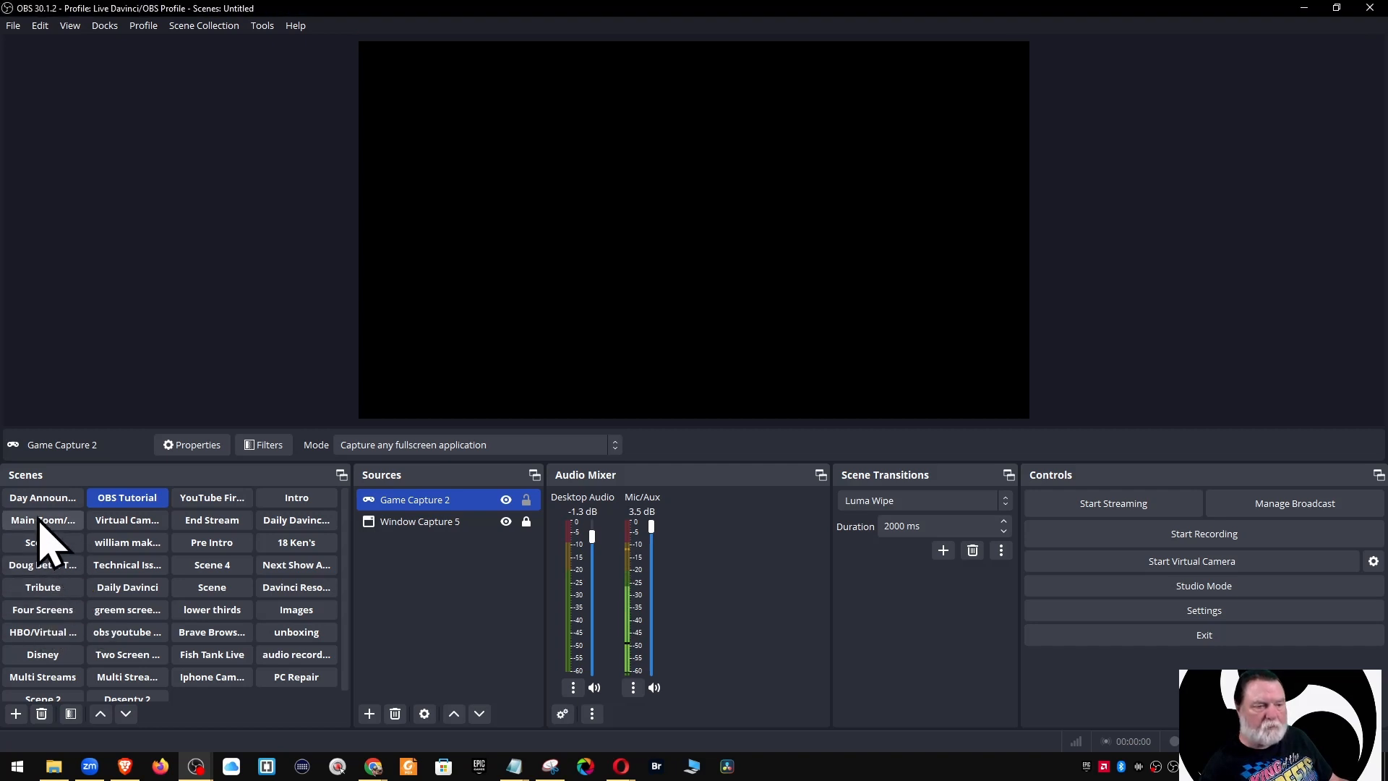
Turn on Main Zoom's Video Capture Device, keeping c922 Pro Stream Webcam as device, and activate it
{"action": "left_click", "coordinate": [38, 518]}
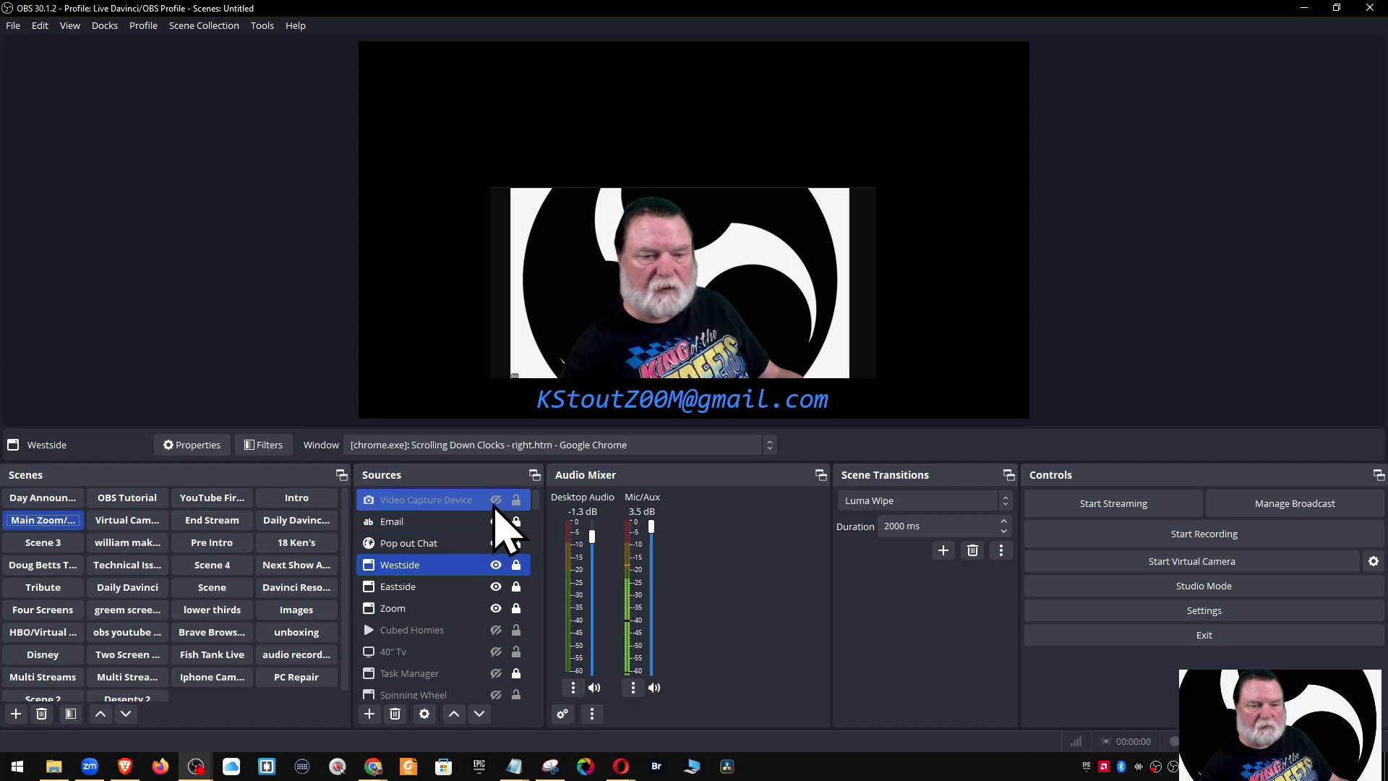
{"action": "left_click", "coordinate": [496, 501]}
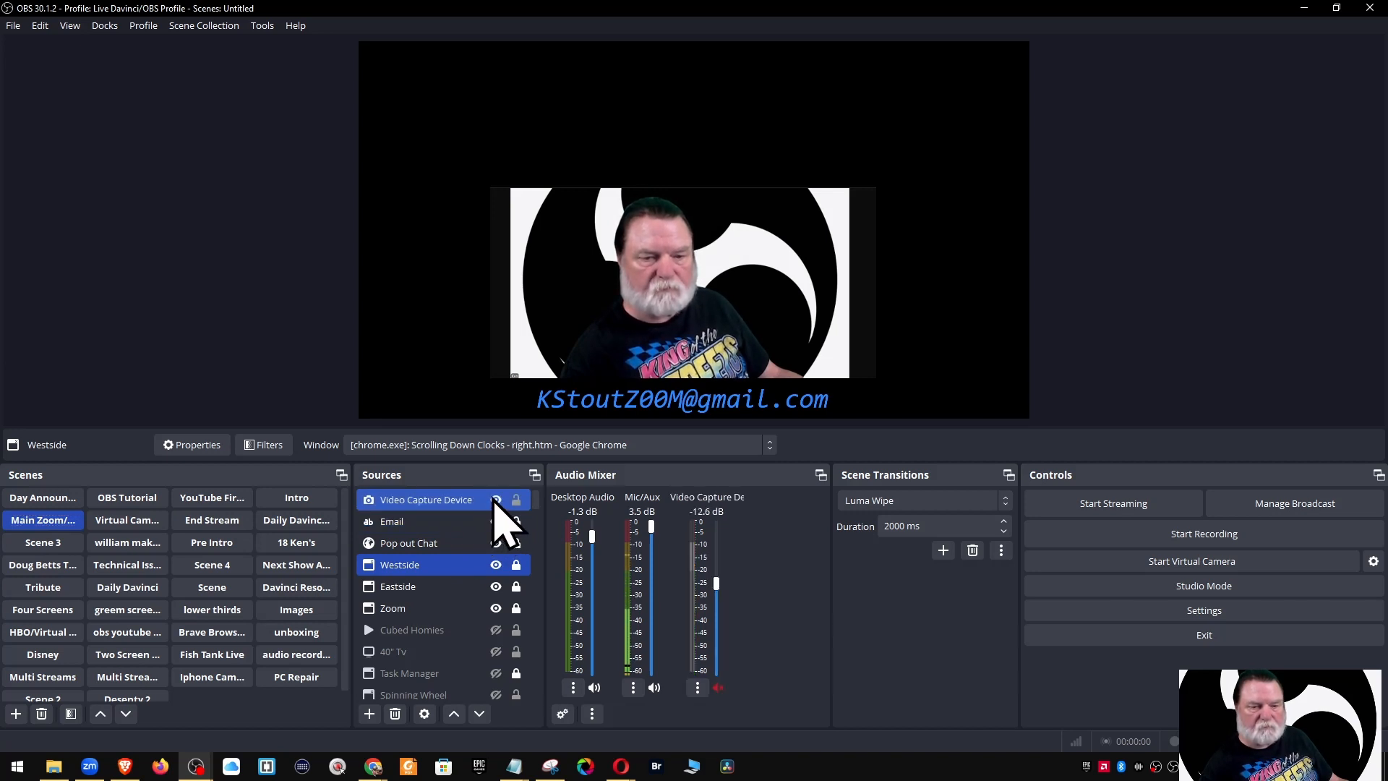
{"action": "left_click", "coordinate": [445, 501]}
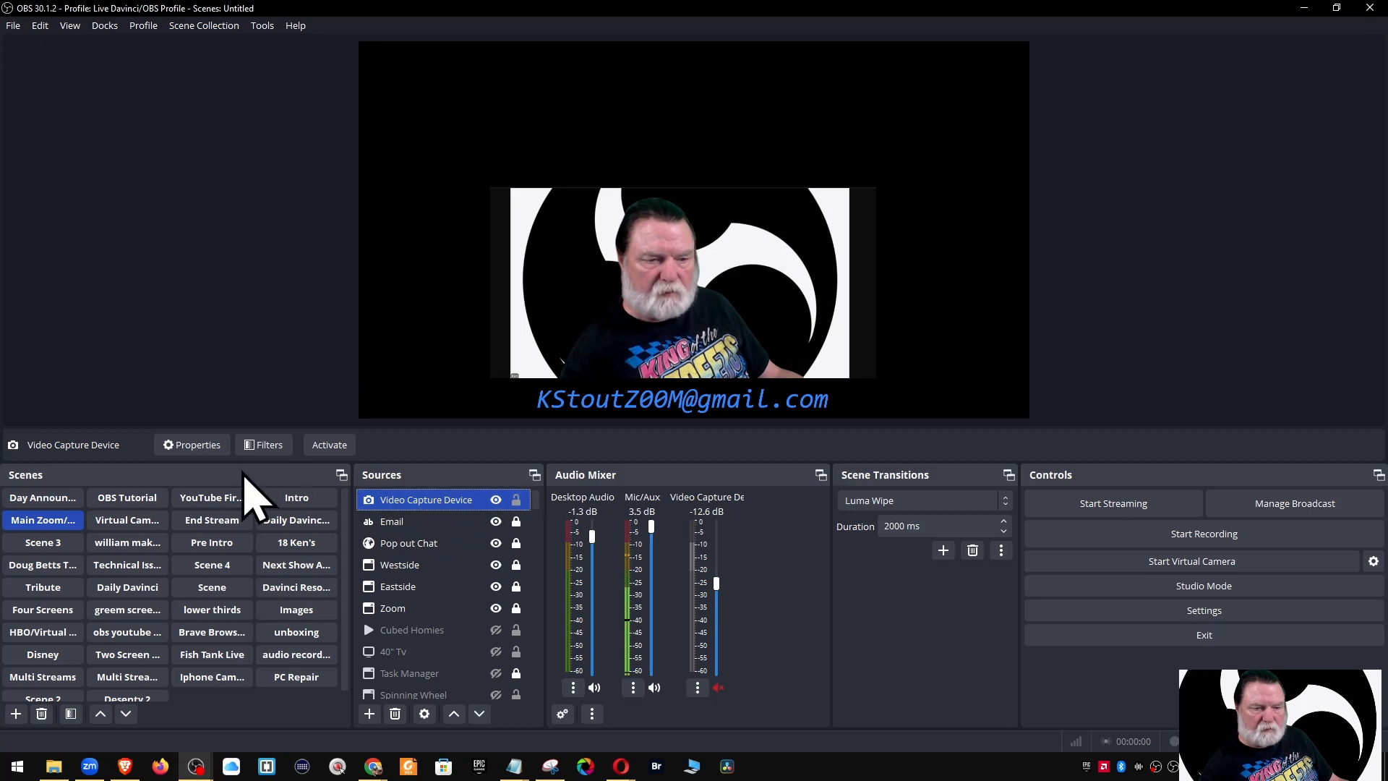
{"action": "left_click", "coordinate": [193, 445]}
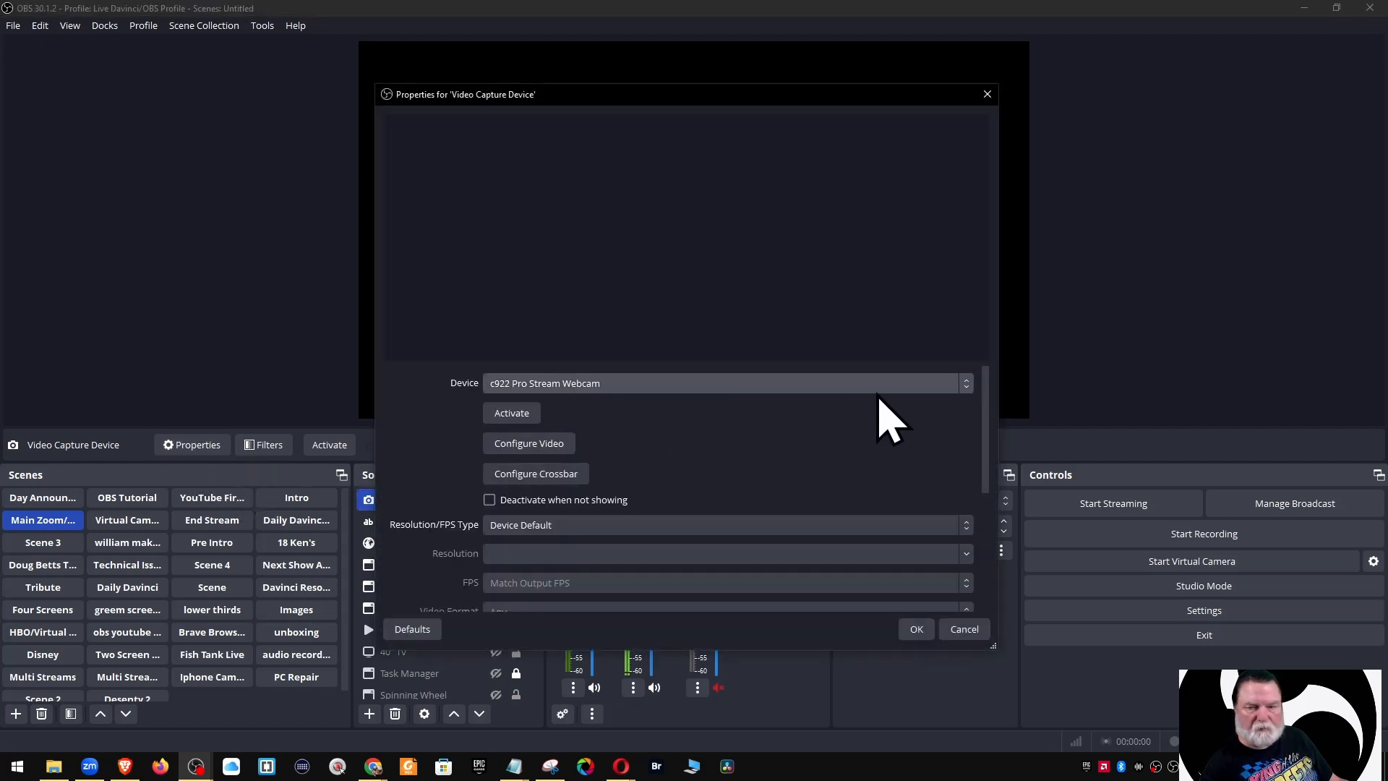
{"action": "left_click", "coordinate": [966, 385]}
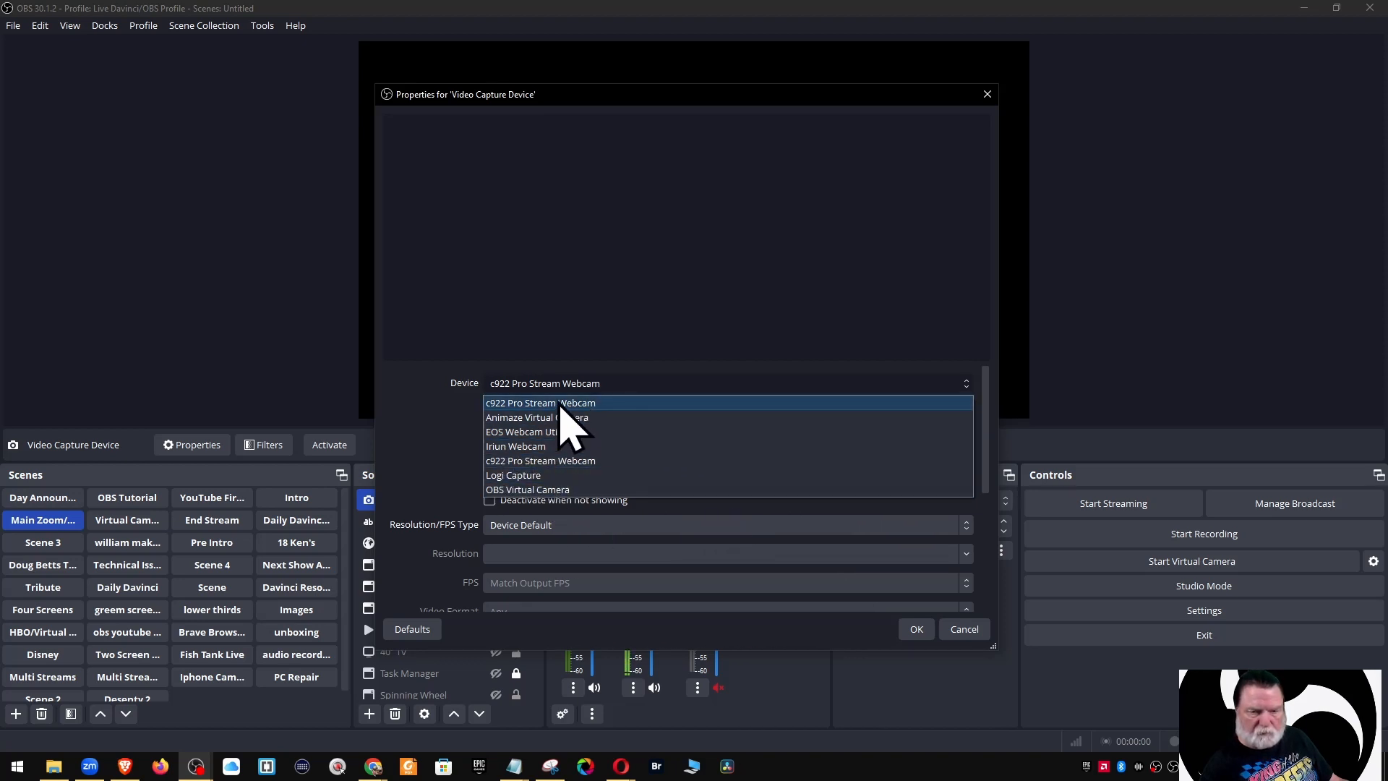
{"action": "left_click", "coordinate": [560, 403]}
{"action": "left_click", "coordinate": [917, 631]}
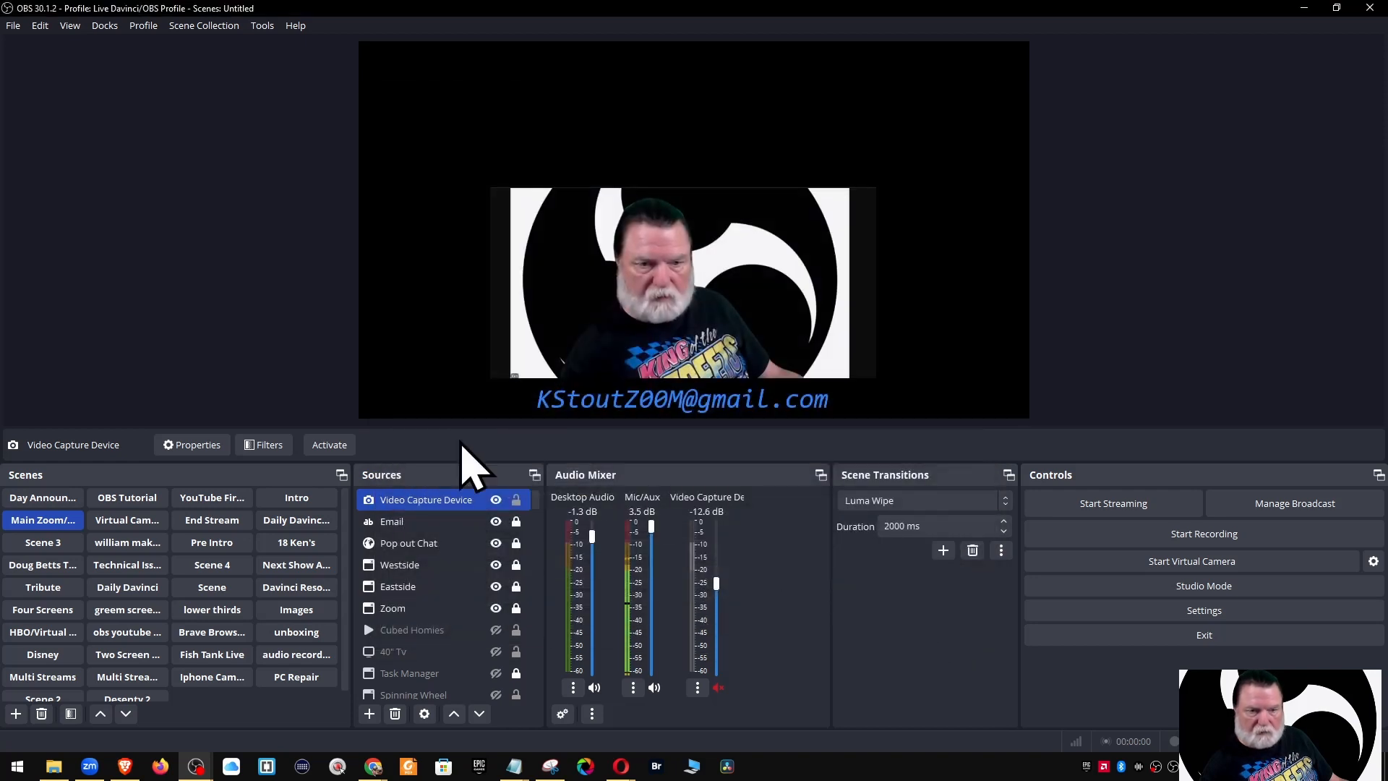
{"action": "left_click", "coordinate": [331, 445]}
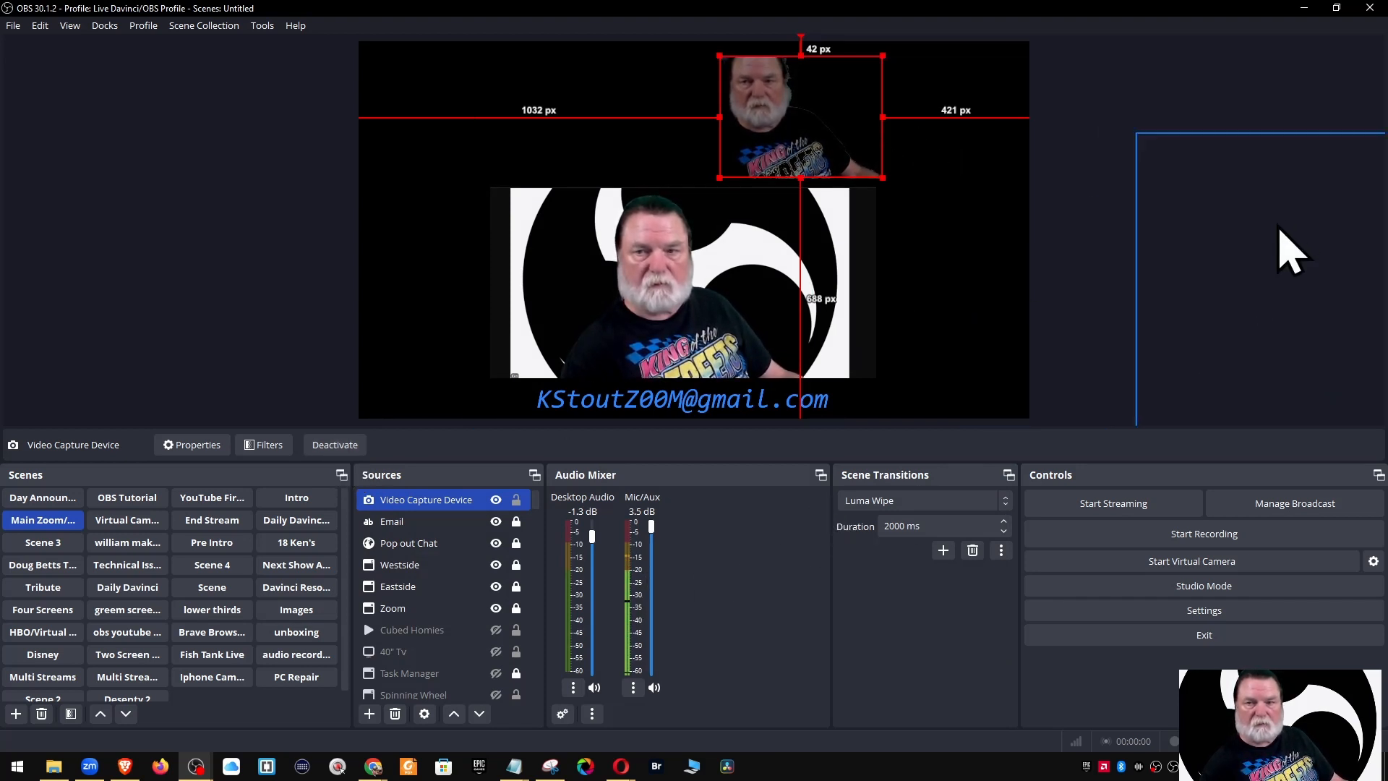
Select Fish Cam 2, Grinch Me, Memorial Day 2023, Cubed Homies and the Video Capture Device
{"action": "left_click", "coordinate": [1285, 254]}
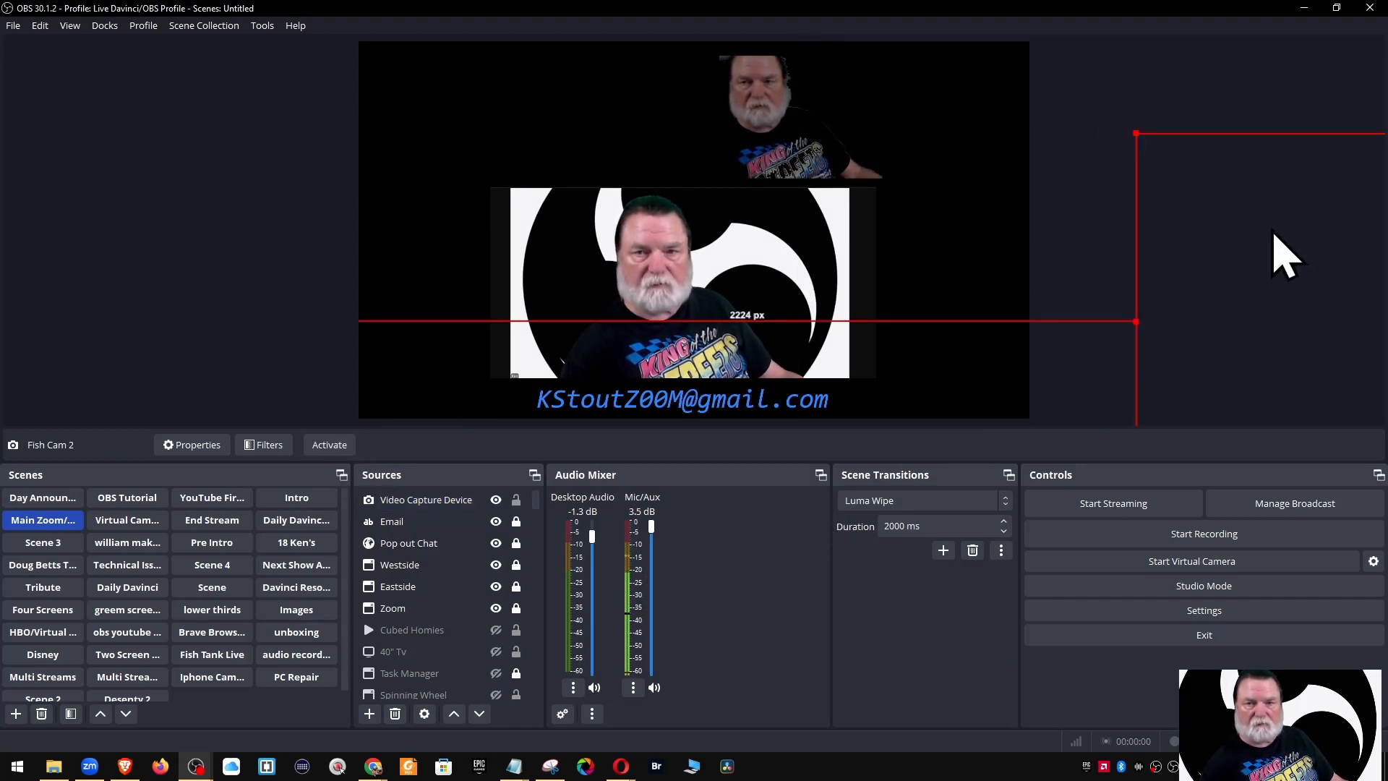
{"action": "left_click", "coordinate": [271, 419]}
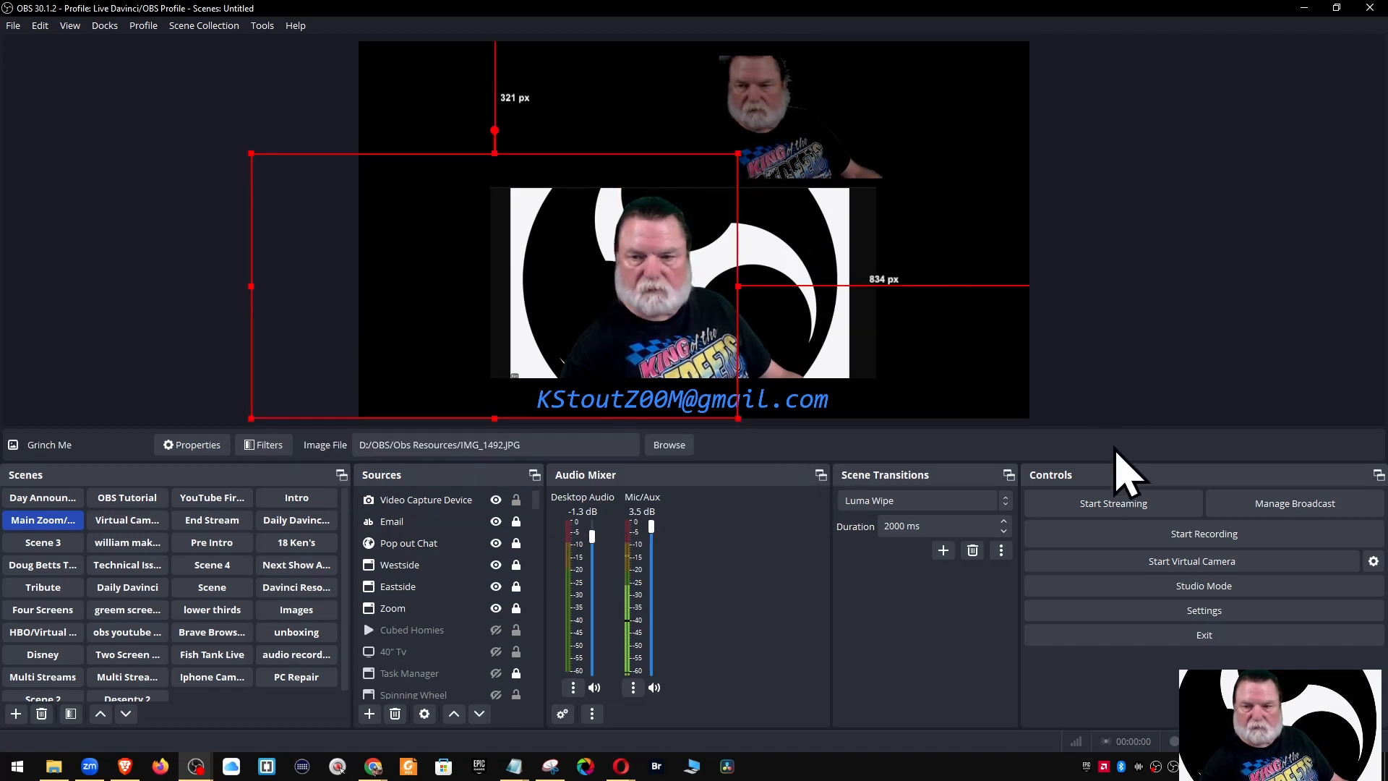
{"action": "left_click", "coordinate": [1031, 426]}
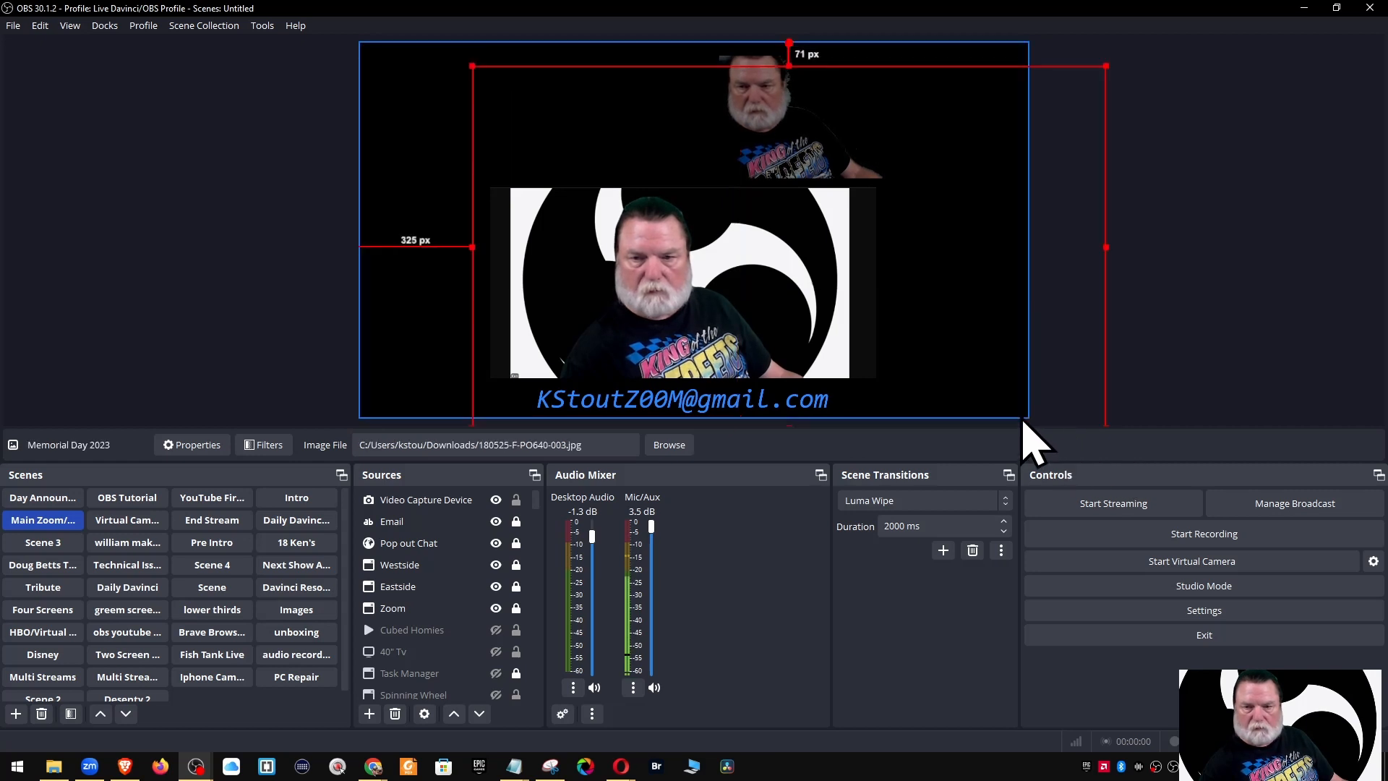
{"action": "left_click", "coordinate": [436, 641]}
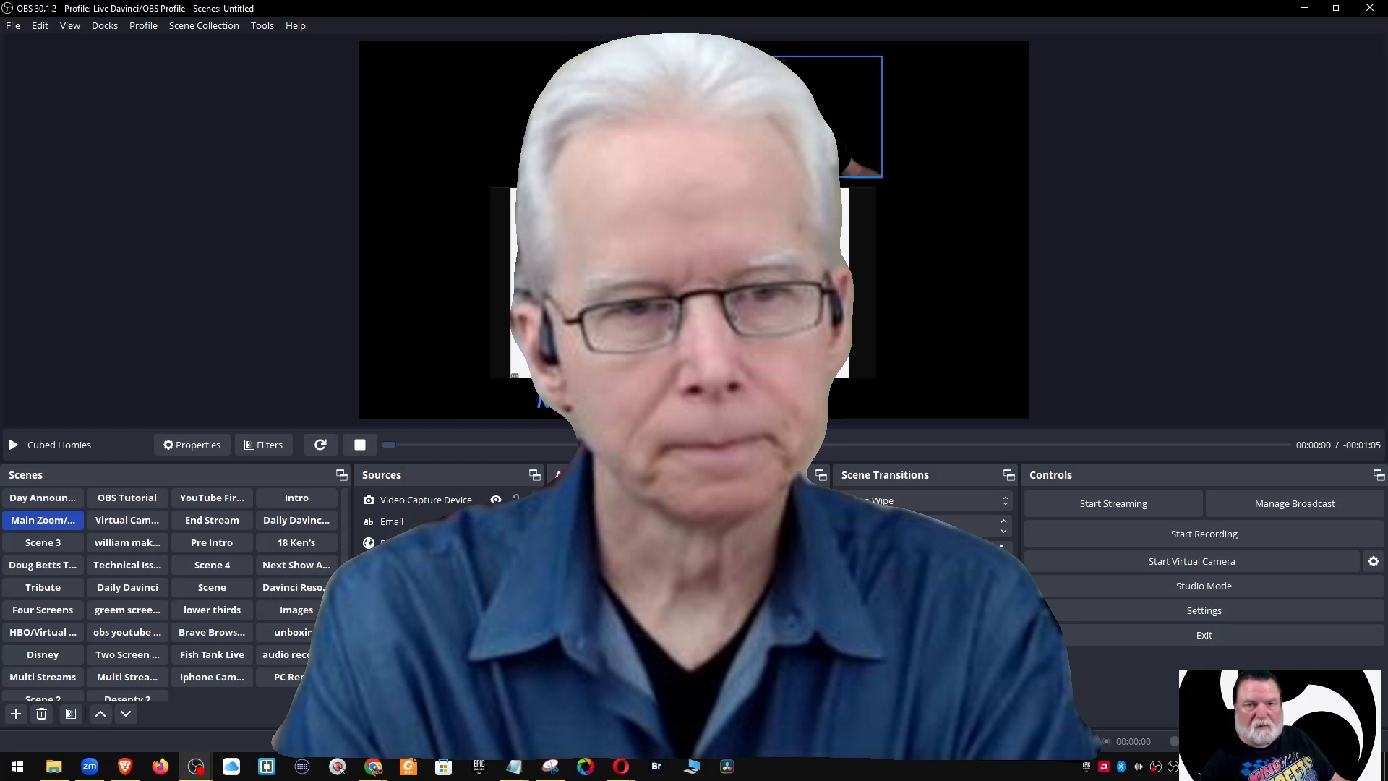
{"action": "left_click", "coordinate": [499, 504]}
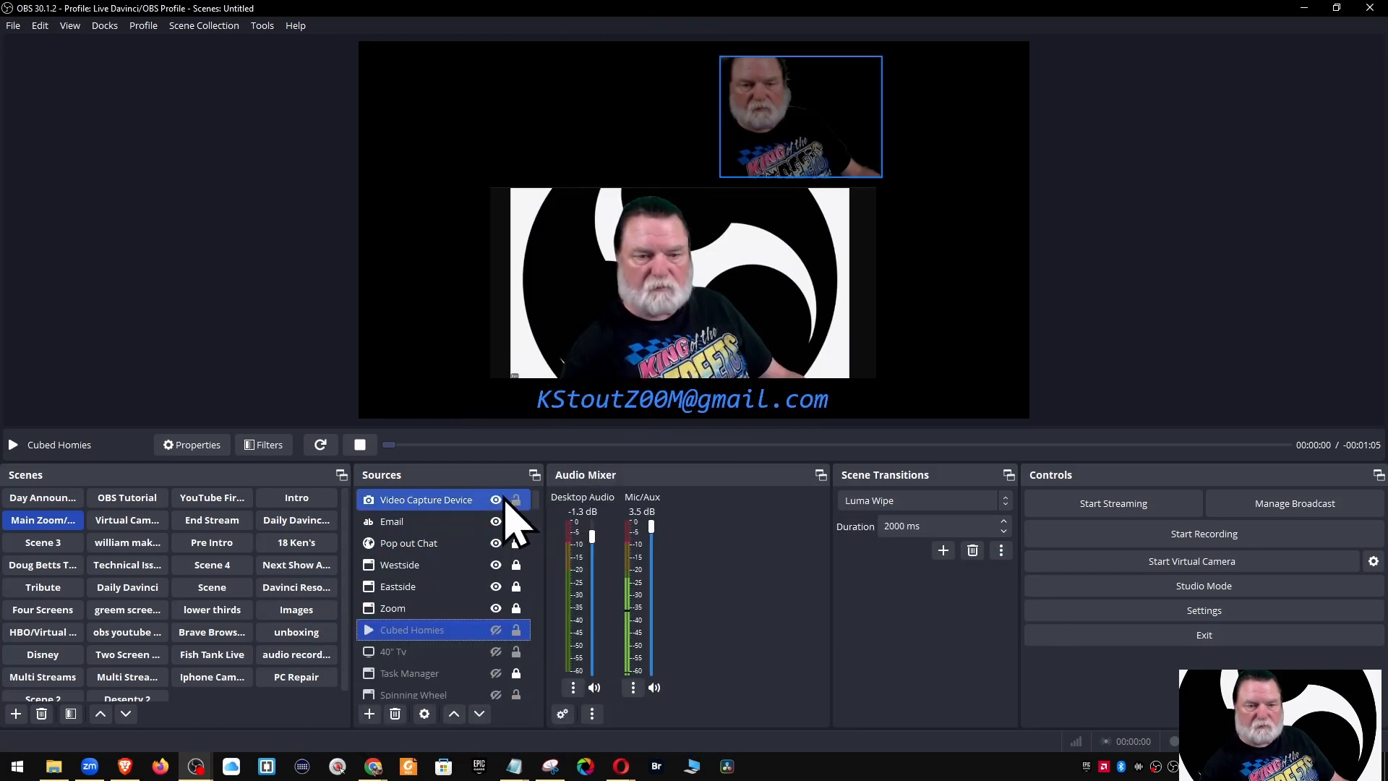
Hide and re-show the webcam to preview its peel-away transitions, then select Email and the webcam
{"action": "left_click", "coordinate": [497, 501]}
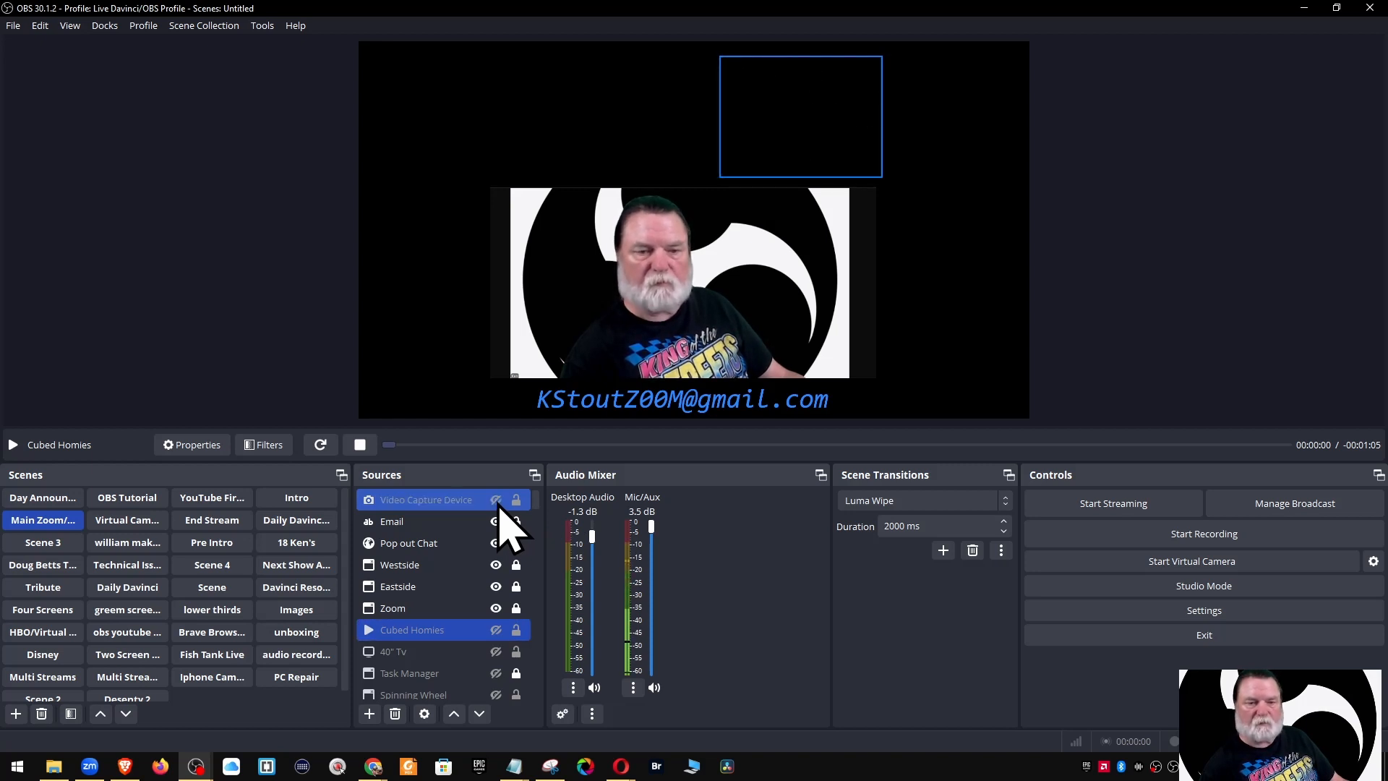
{"action": "left_click", "coordinate": [497, 502]}
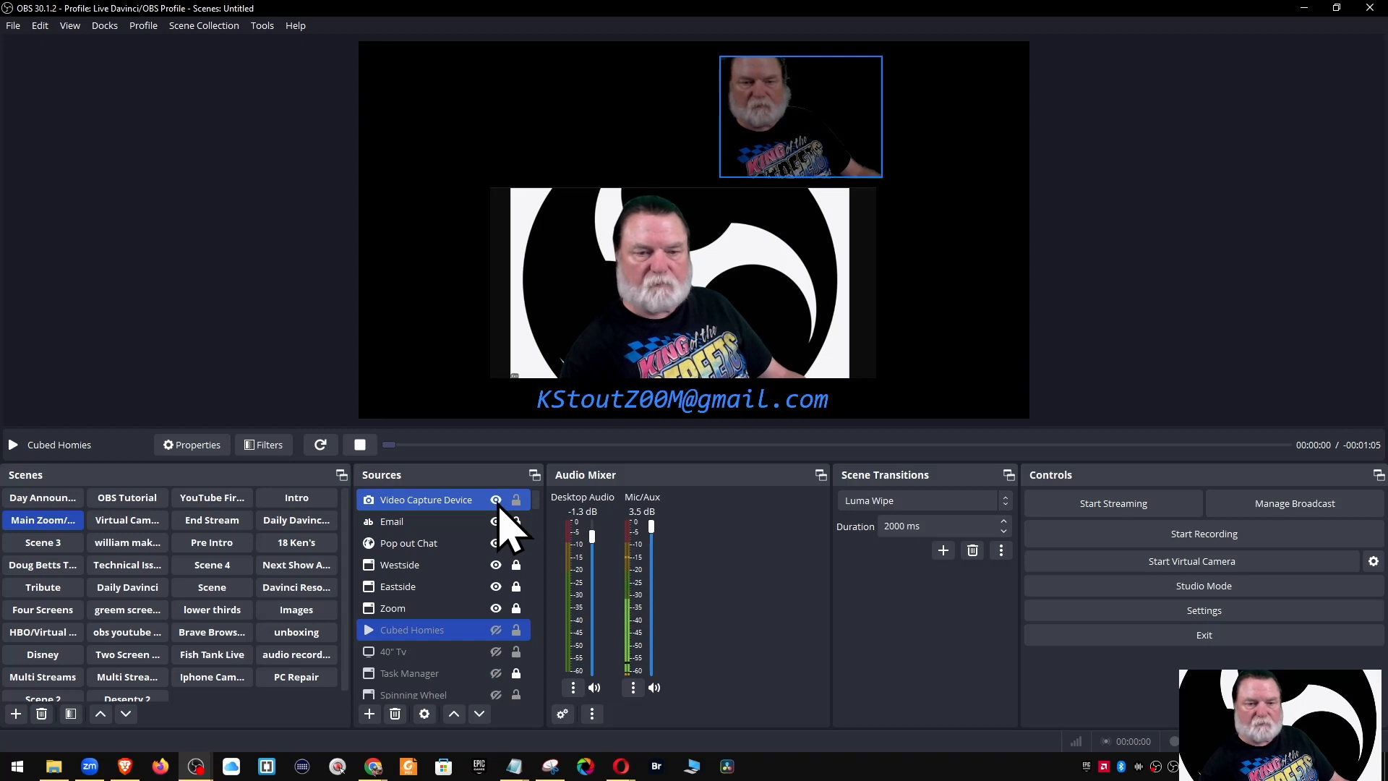
{"action": "left_click", "coordinate": [500, 526]}
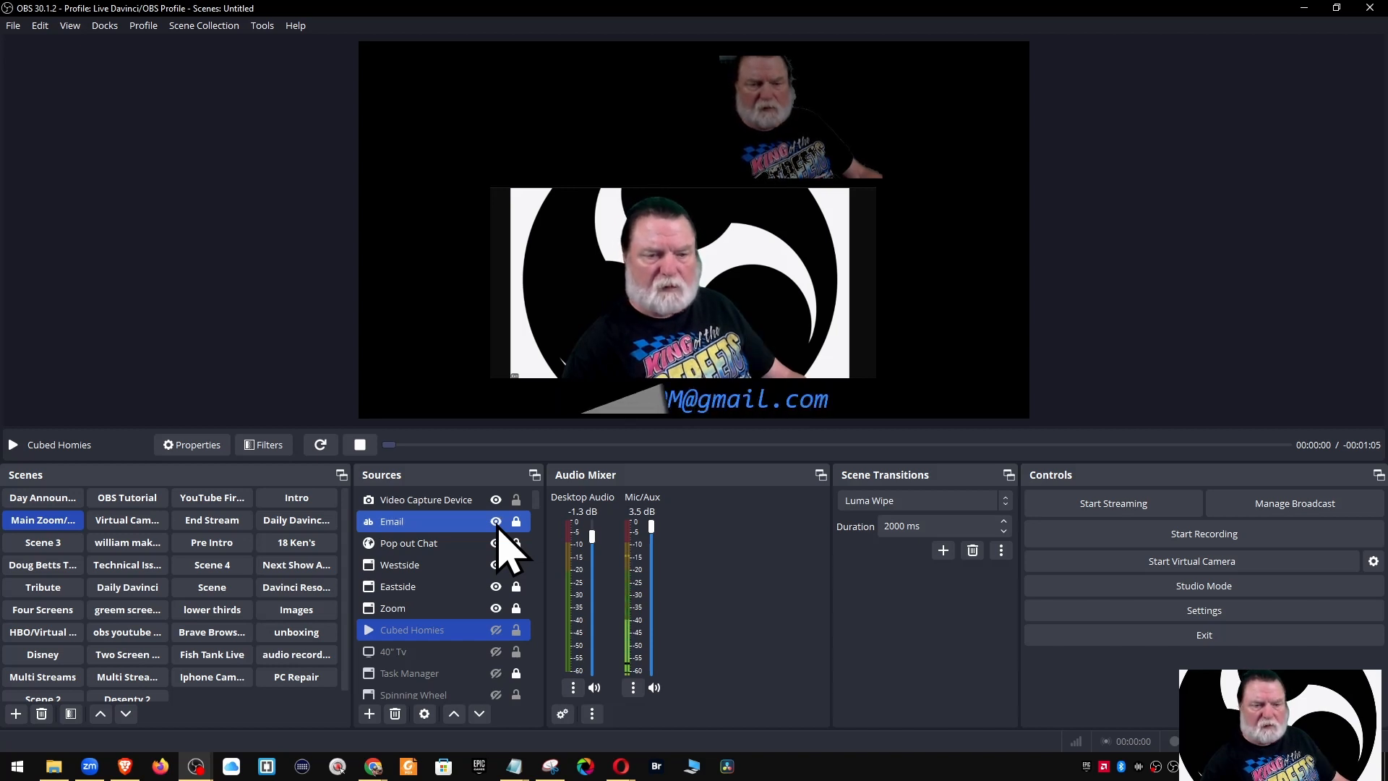
{"action": "left_click", "coordinate": [486, 506]}
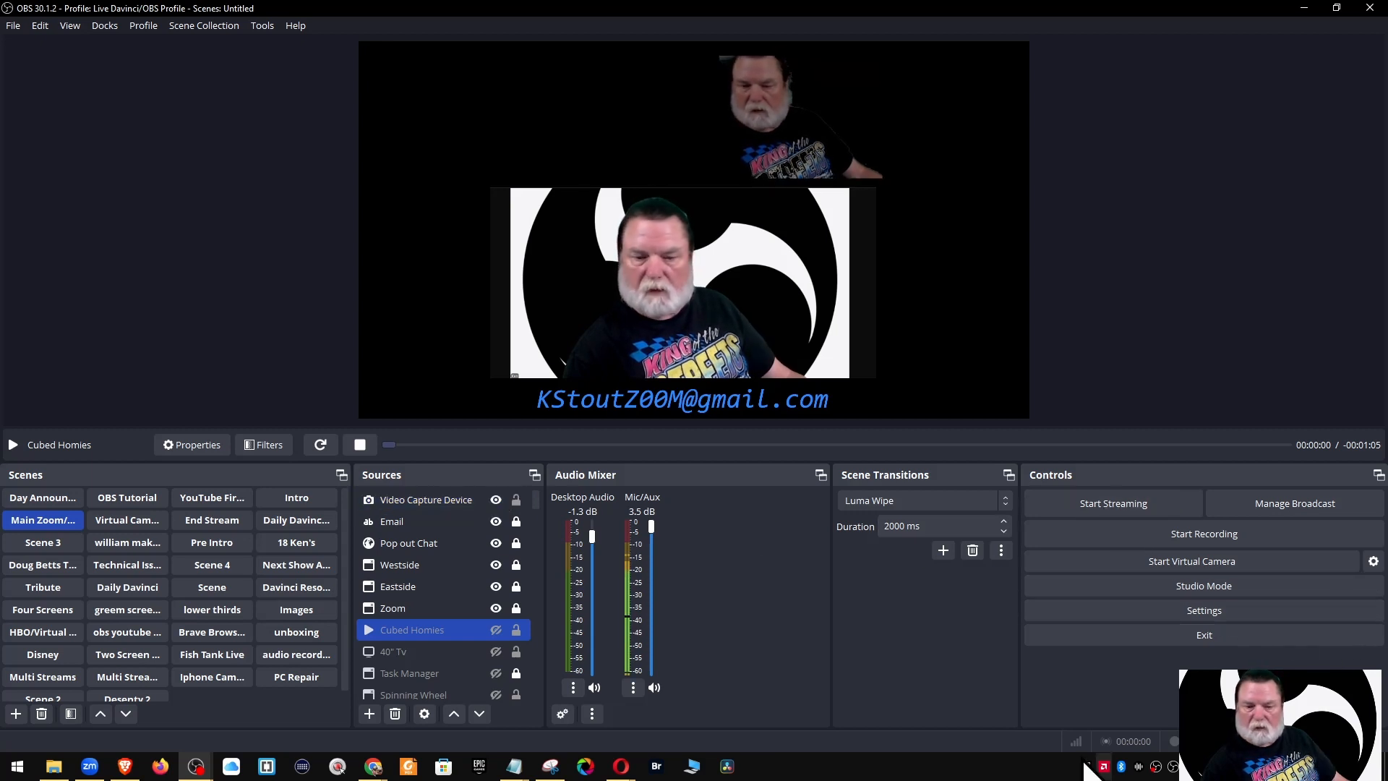
Bring up both Chrome clock pages so the time-zone clock columns render in the preview
{"action": "mouse_move", "coordinate": [375, 772]}
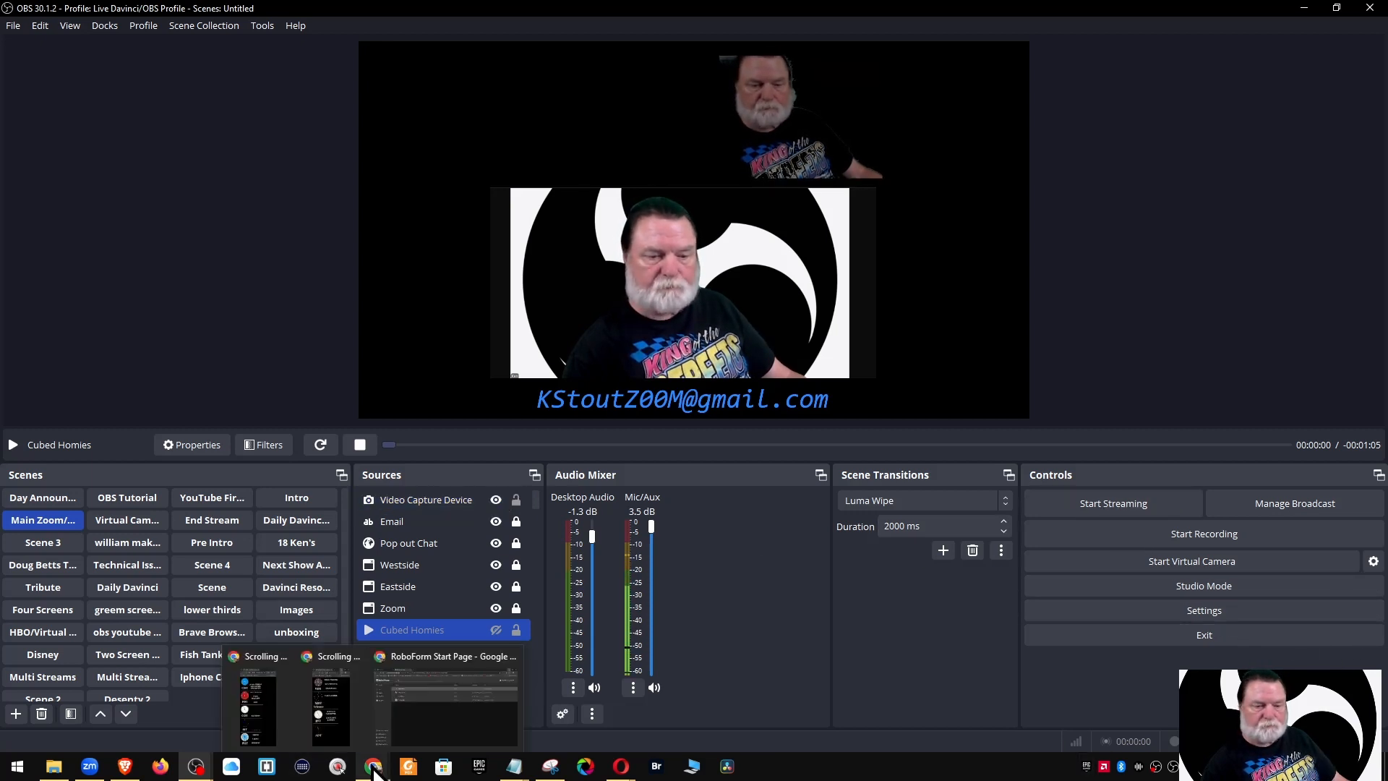
{"action": "left_click", "coordinate": [262, 655]}
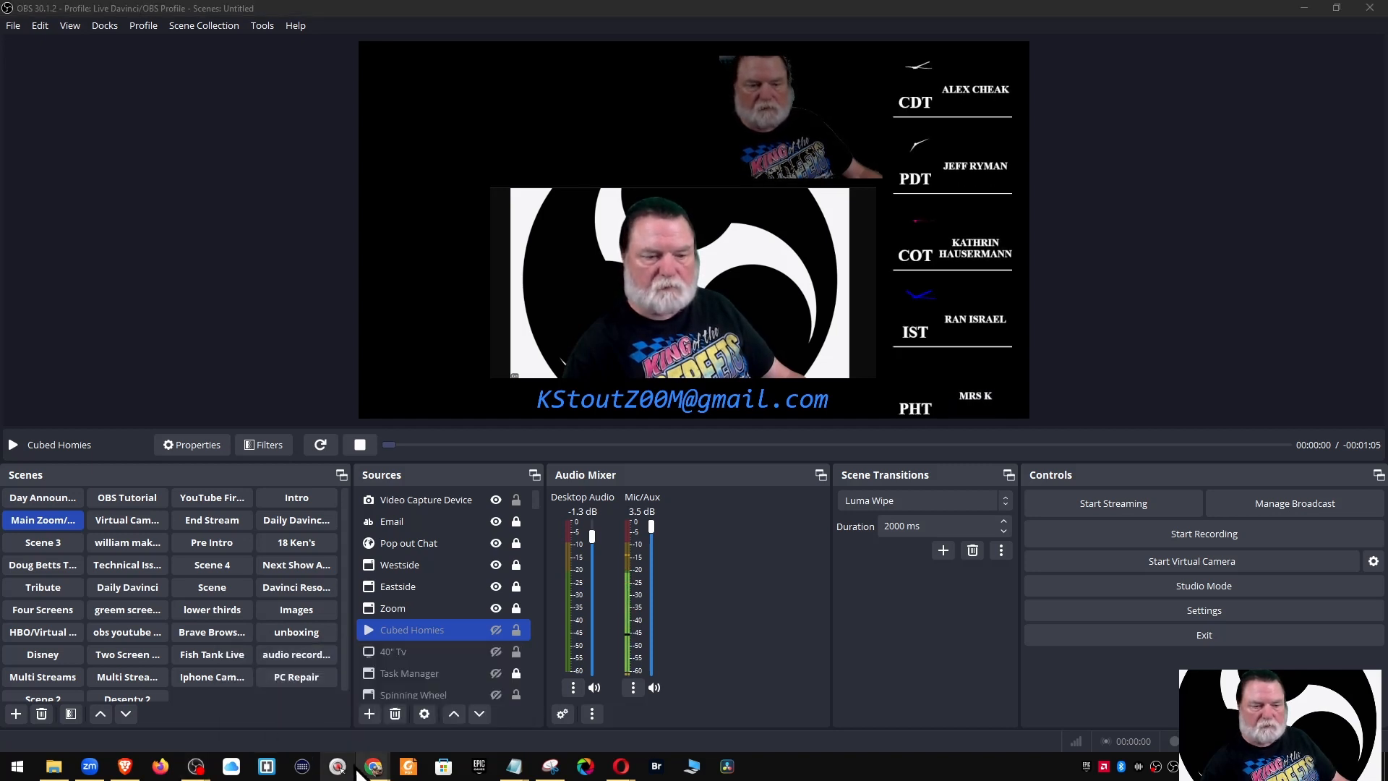
{"action": "mouse_move", "coordinate": [372, 769]}
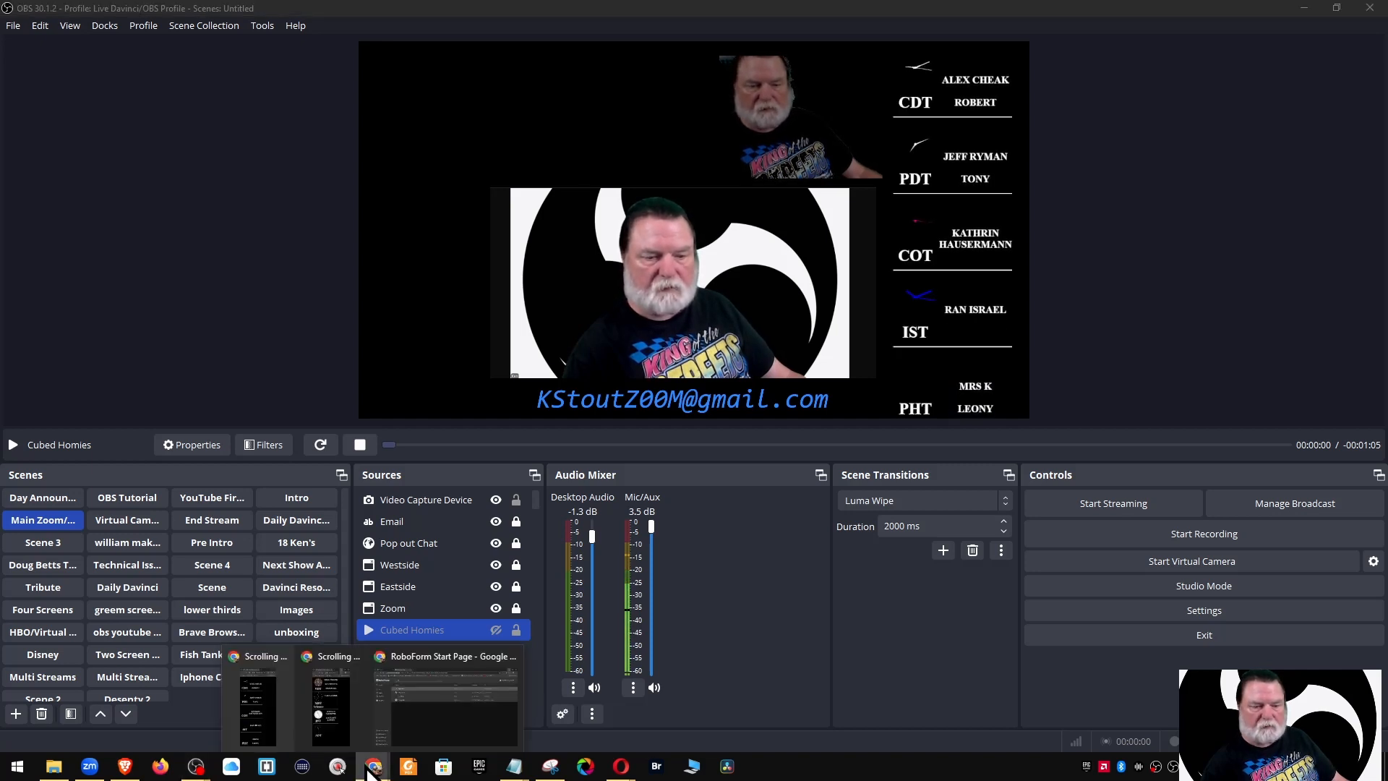
{"action": "left_click", "coordinate": [346, 687]}
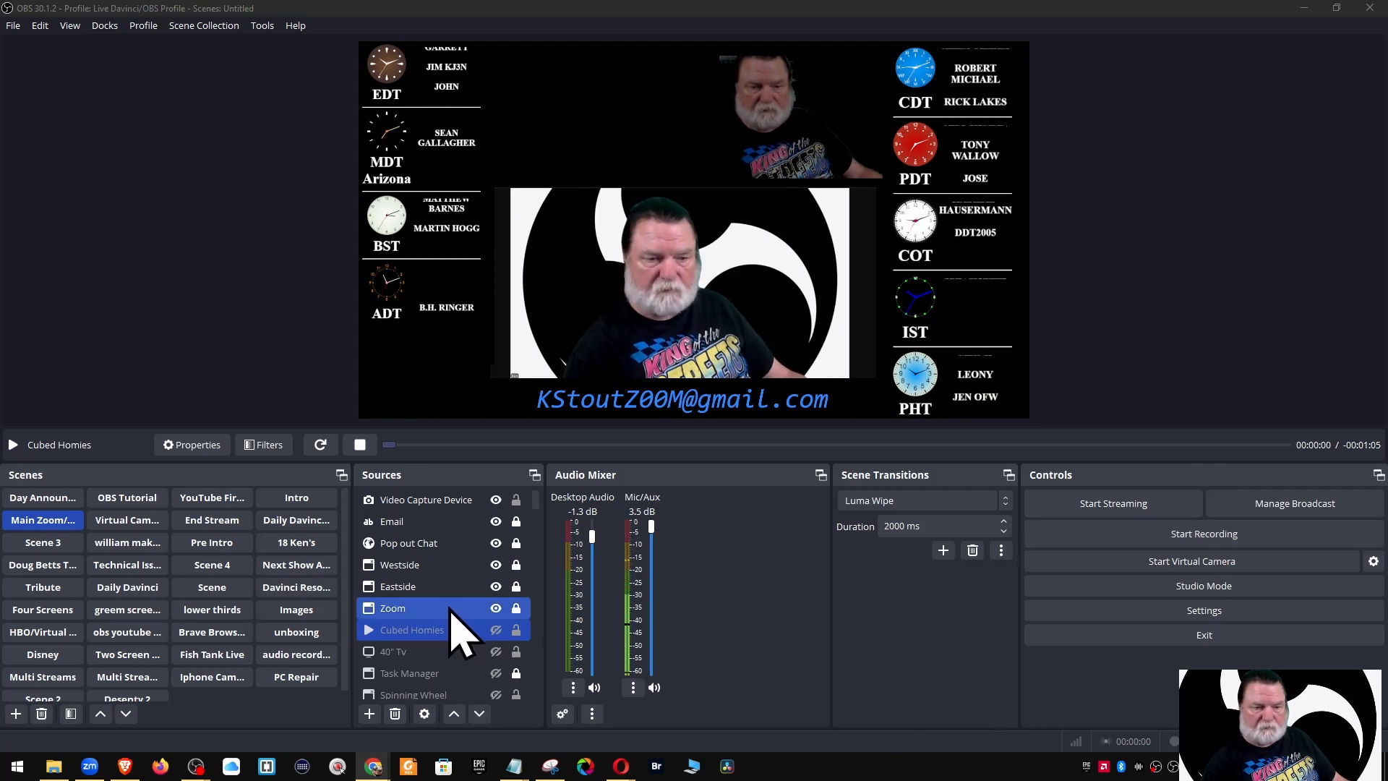
Select the Westside window capture source and open its context menu
{"action": "left_click", "coordinate": [408, 570]}
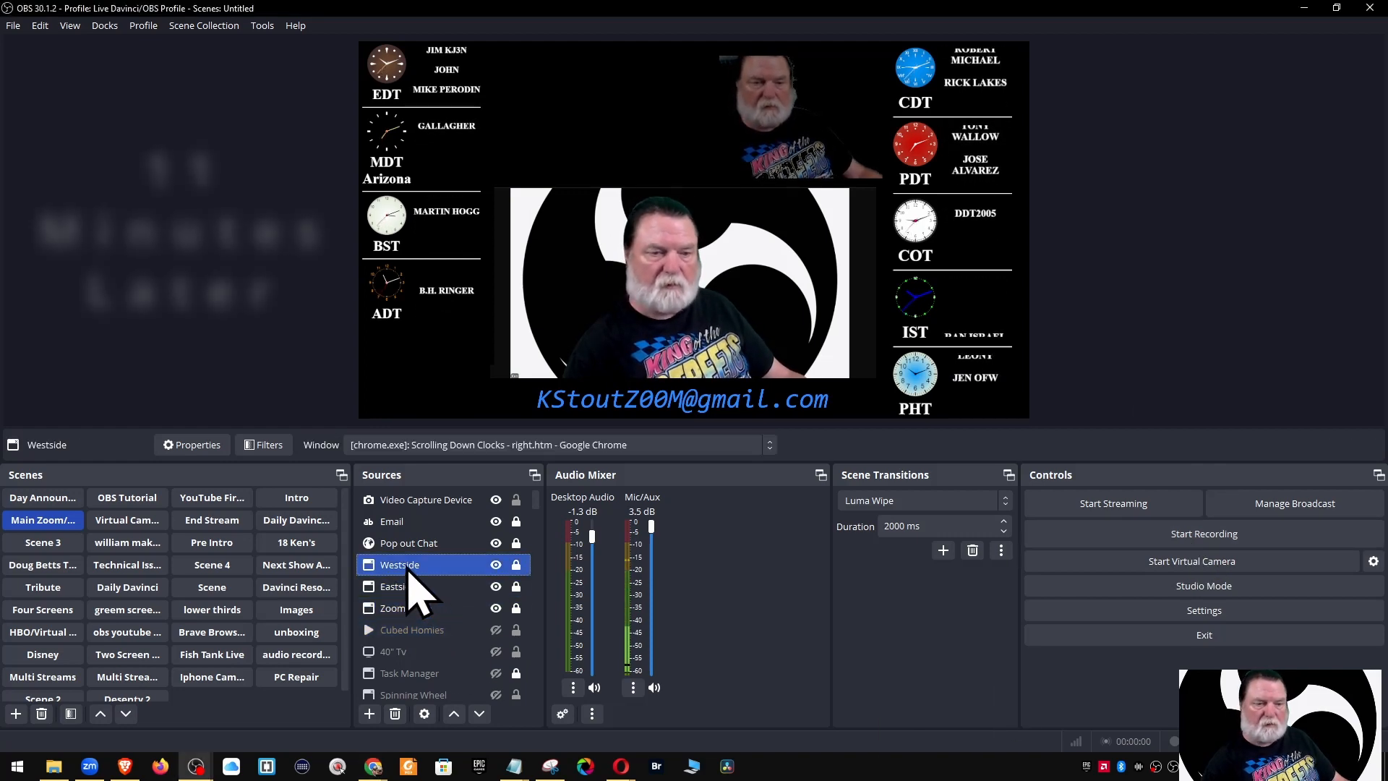
{"action": "right_click", "coordinate": [409, 571]}
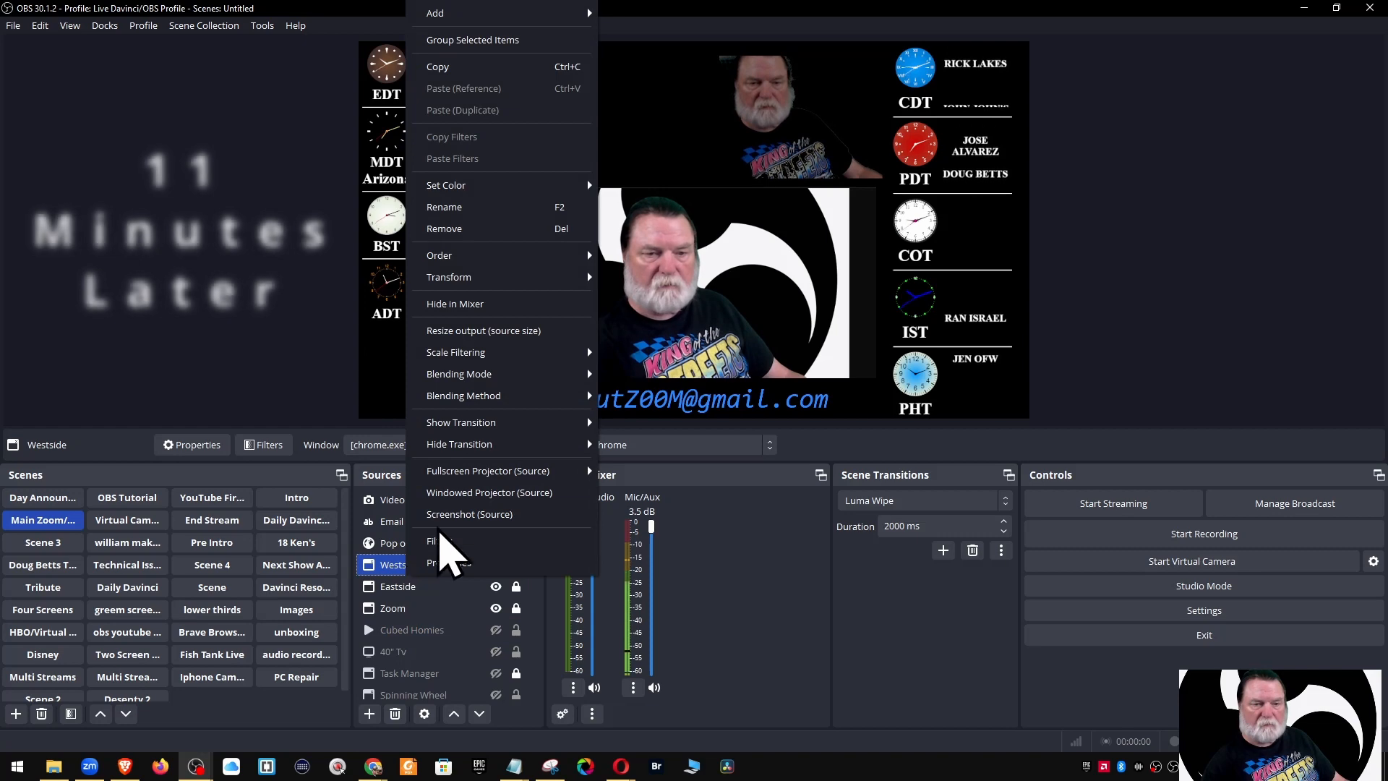
{"action": "mouse_move", "coordinate": [471, 431]}
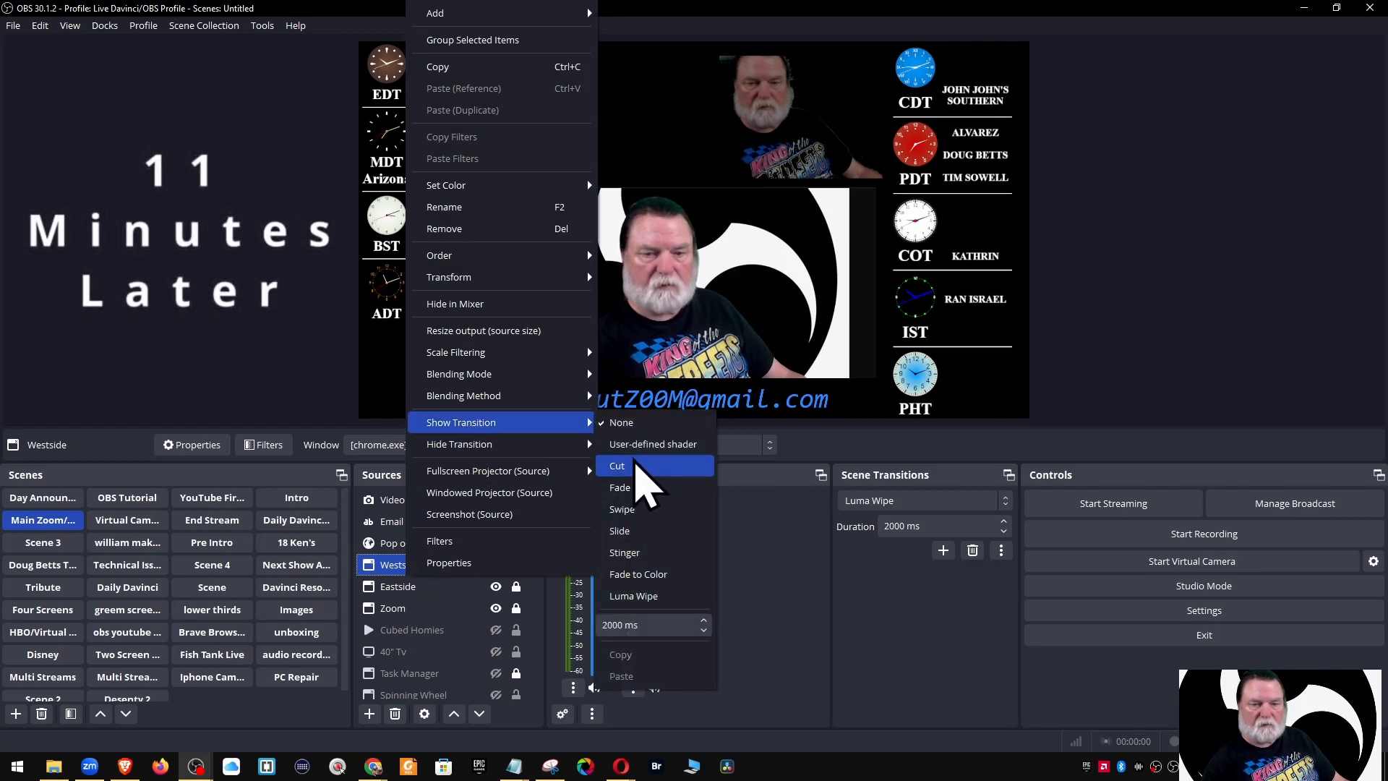
Set Westside's show transition to a user-defined shader loaded from page-peel-transition.shader
{"action": "left_click", "coordinate": [636, 446]}
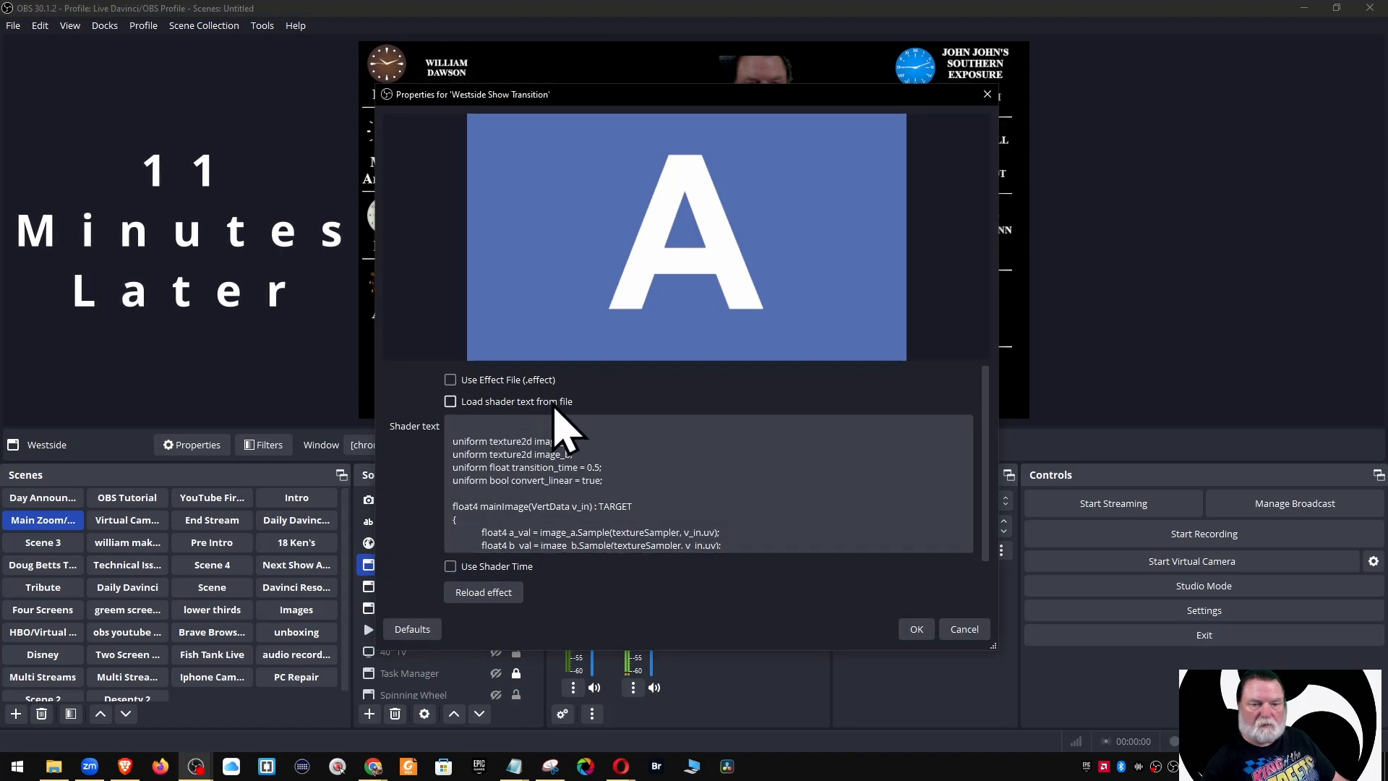
{"action": "left_click", "coordinate": [455, 405]}
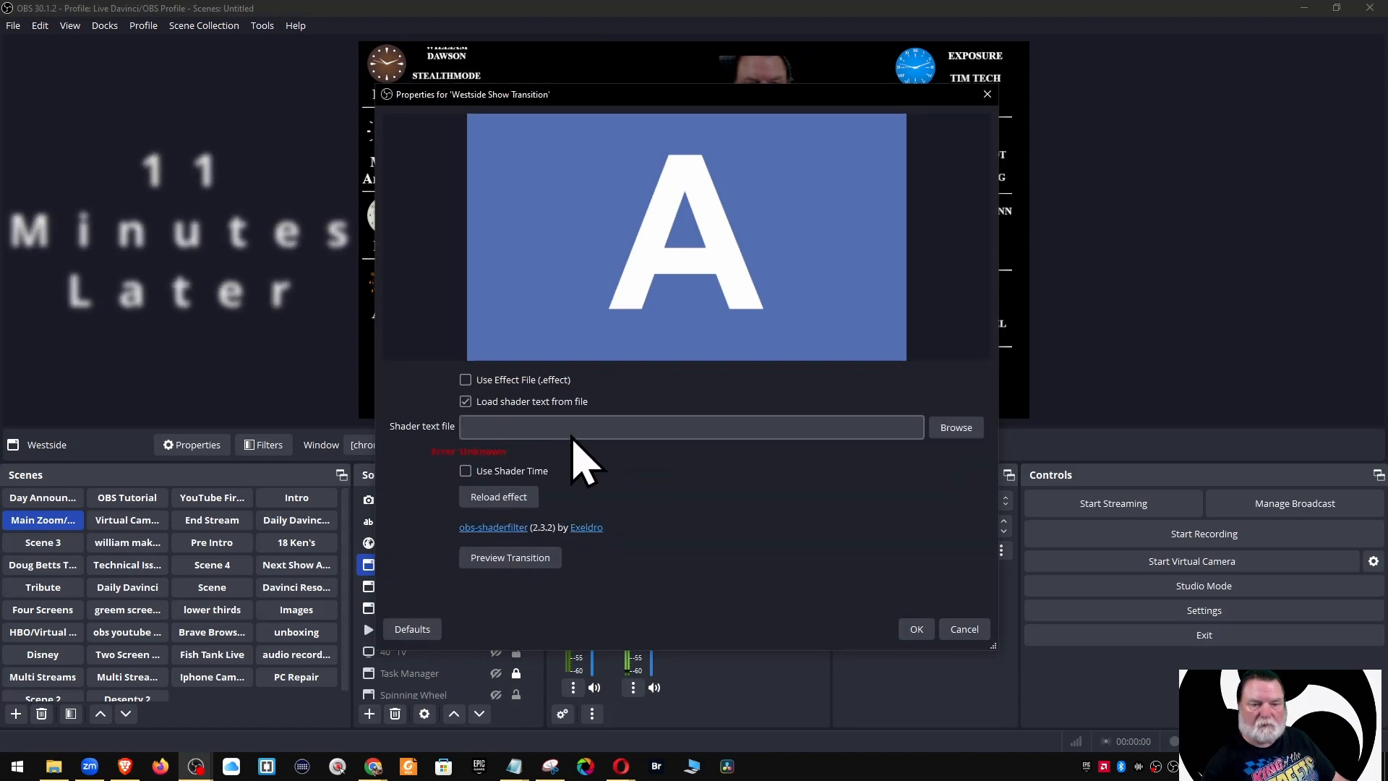
{"action": "left_click", "coordinate": [942, 432]}
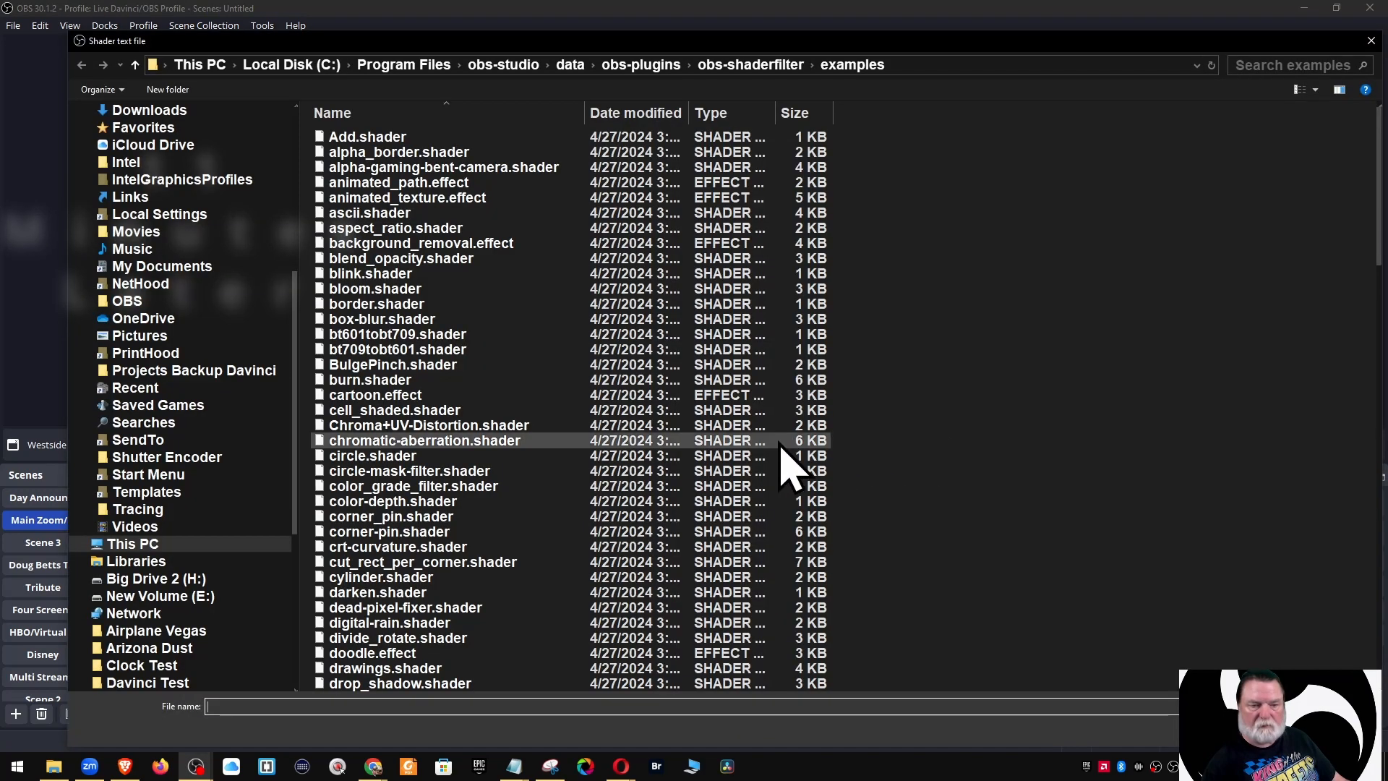
{"action": "scroll", "coordinate": [436, 463], "scroll_direction": "down", "scroll_amount": 18}
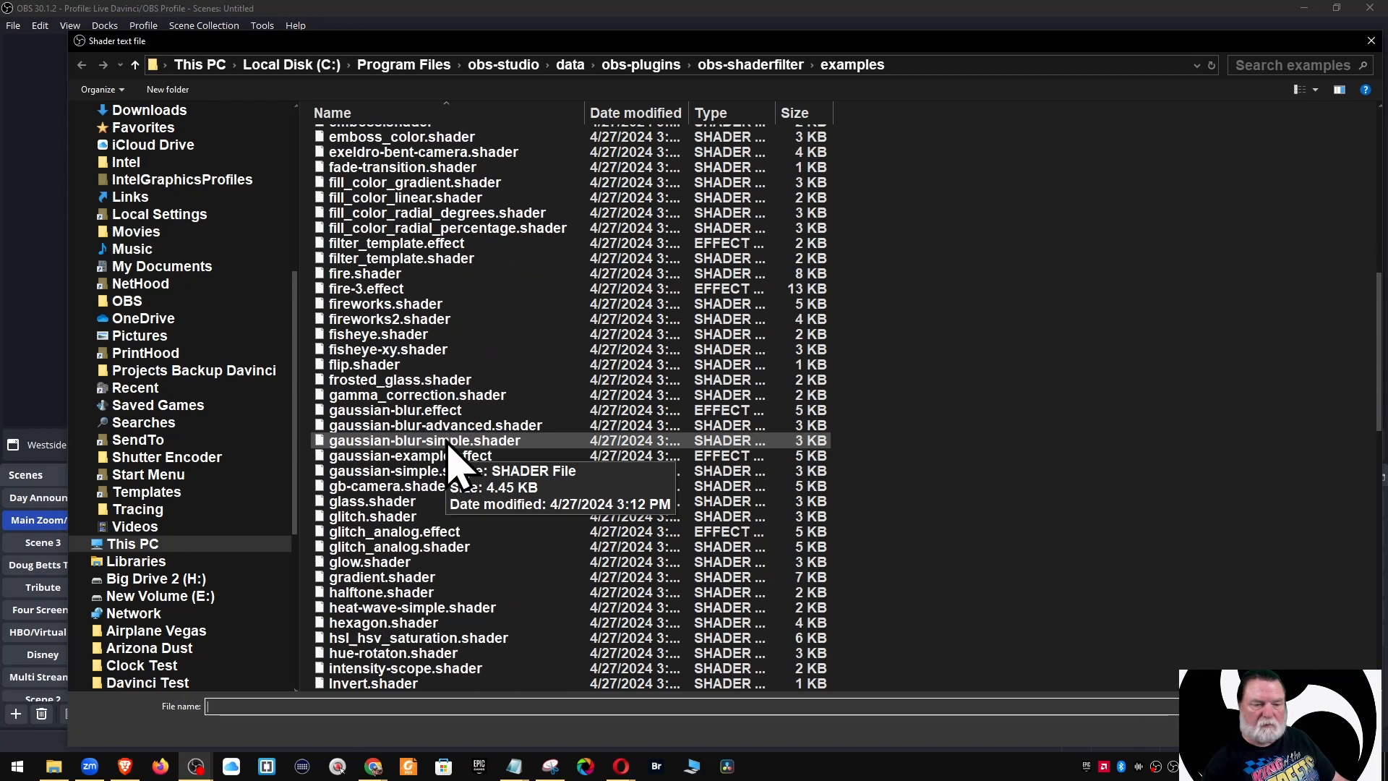
{"action": "scroll", "coordinate": [452, 462], "scroll_direction": "down", "scroll_amount": 13}
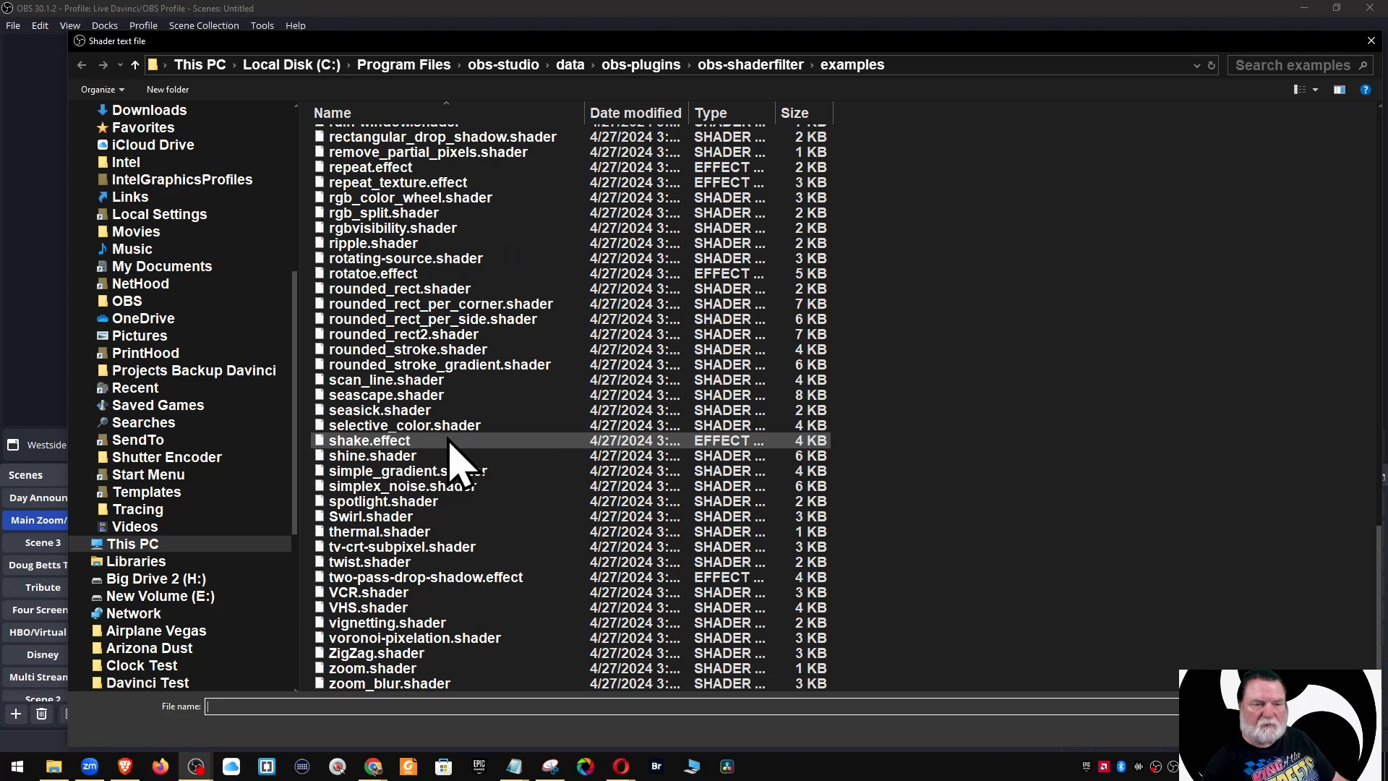
{"action": "scroll", "coordinate": [452, 463], "scroll_direction": "up", "scroll_amount": 2}
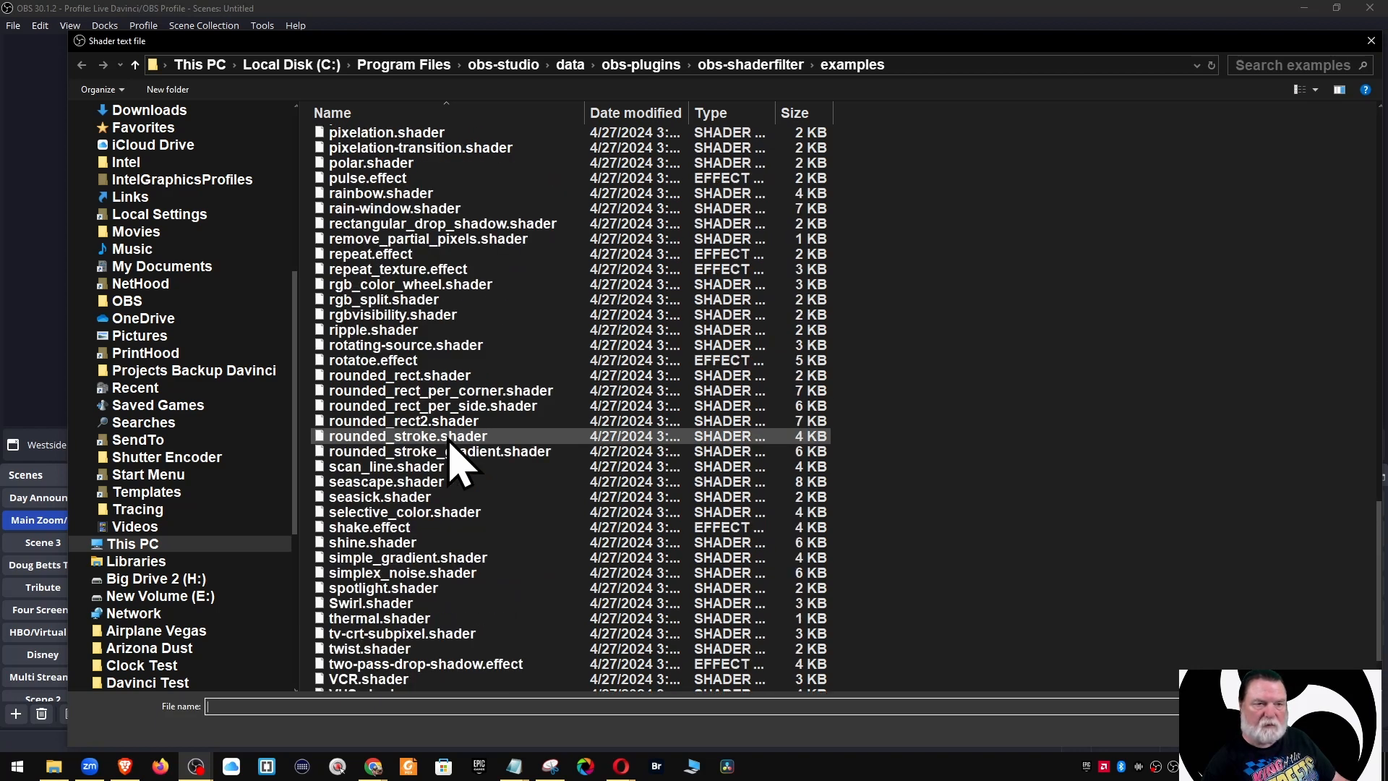
{"action": "scroll", "coordinate": [454, 462], "scroll_direction": "up", "scroll_amount": 2}
{"action": "scroll", "coordinate": [452, 463], "scroll_direction": "up", "scroll_amount": 3}
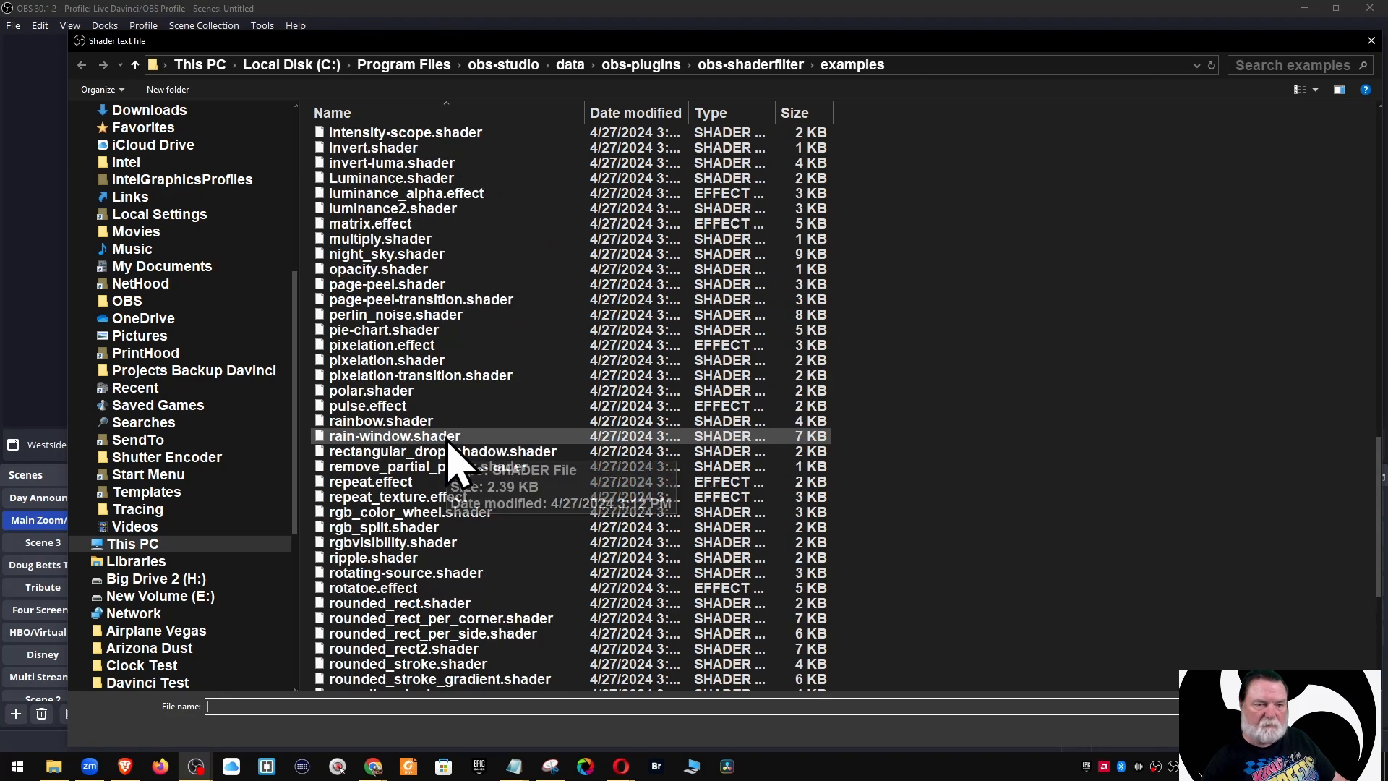
{"action": "left_click", "coordinate": [421, 303]}
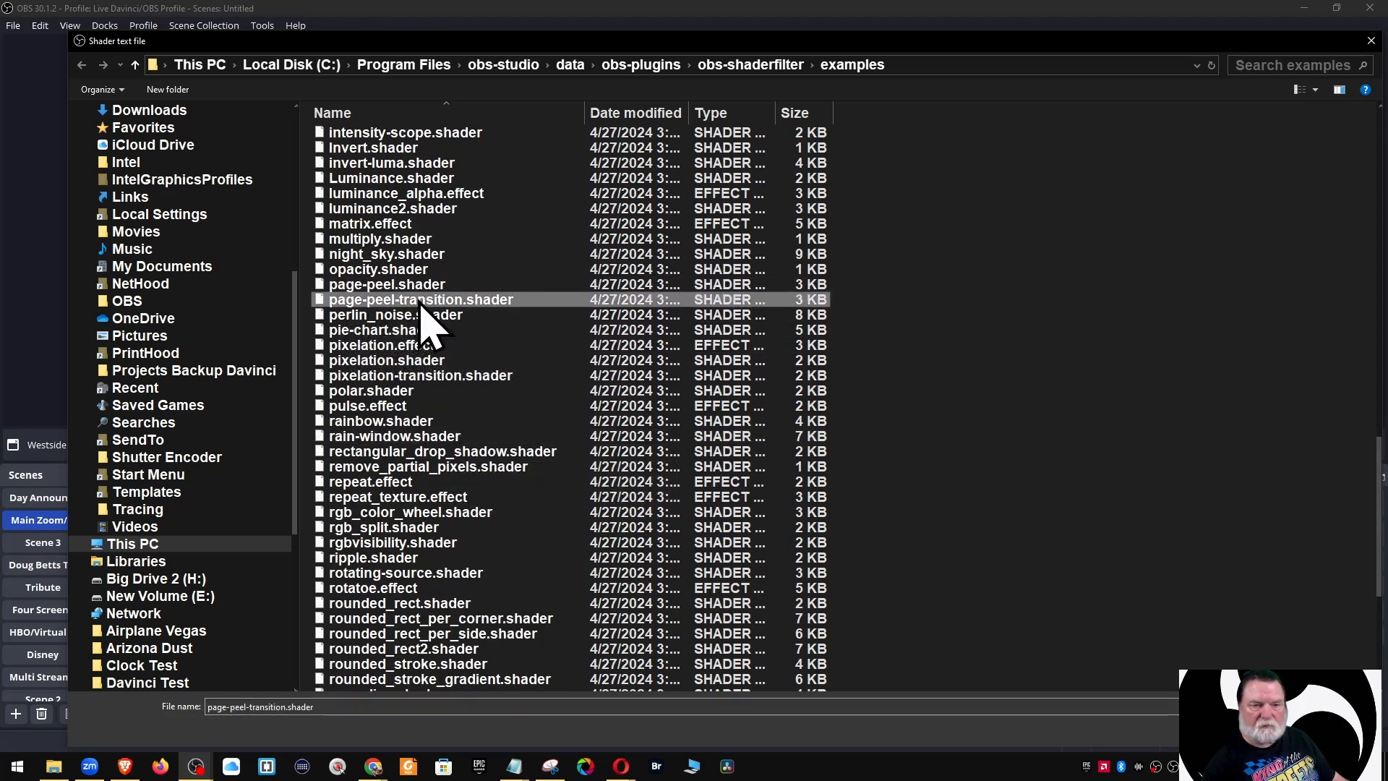
{"action": "left_click", "coordinate": [1270, 731]}
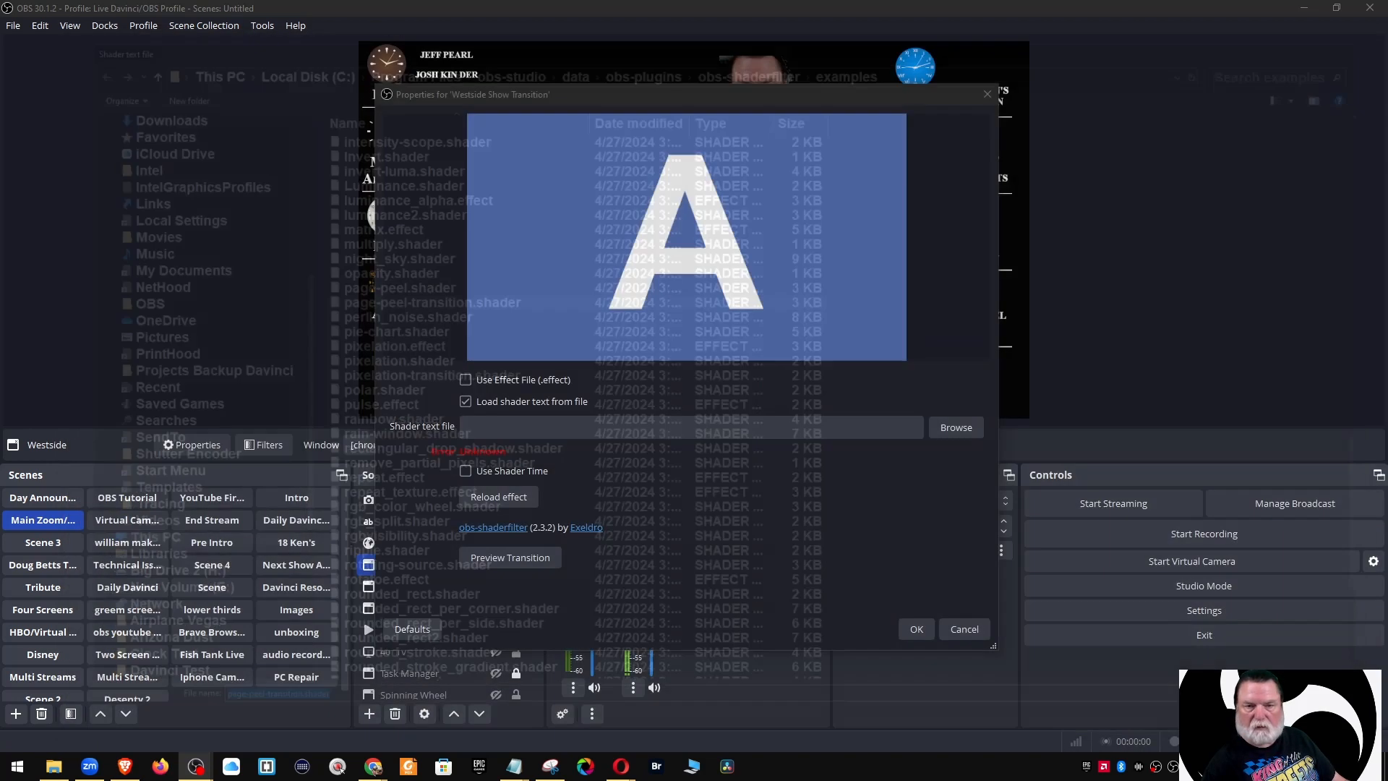
{"action": "left_click", "coordinate": [915, 630]}
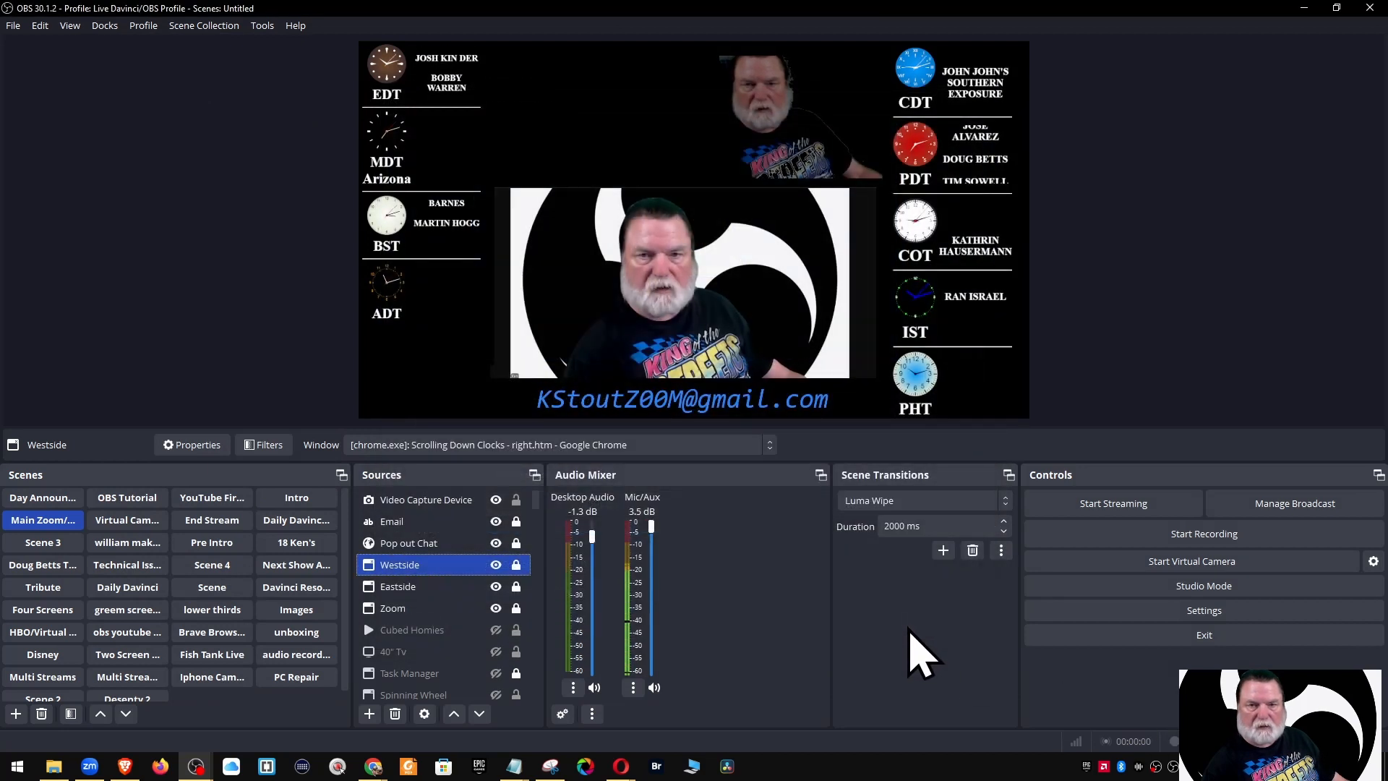
Set Westside's hide transition to a user-defined shader loaded from page-peel-transition.shader
{"action": "right_click", "coordinate": [399, 566]}
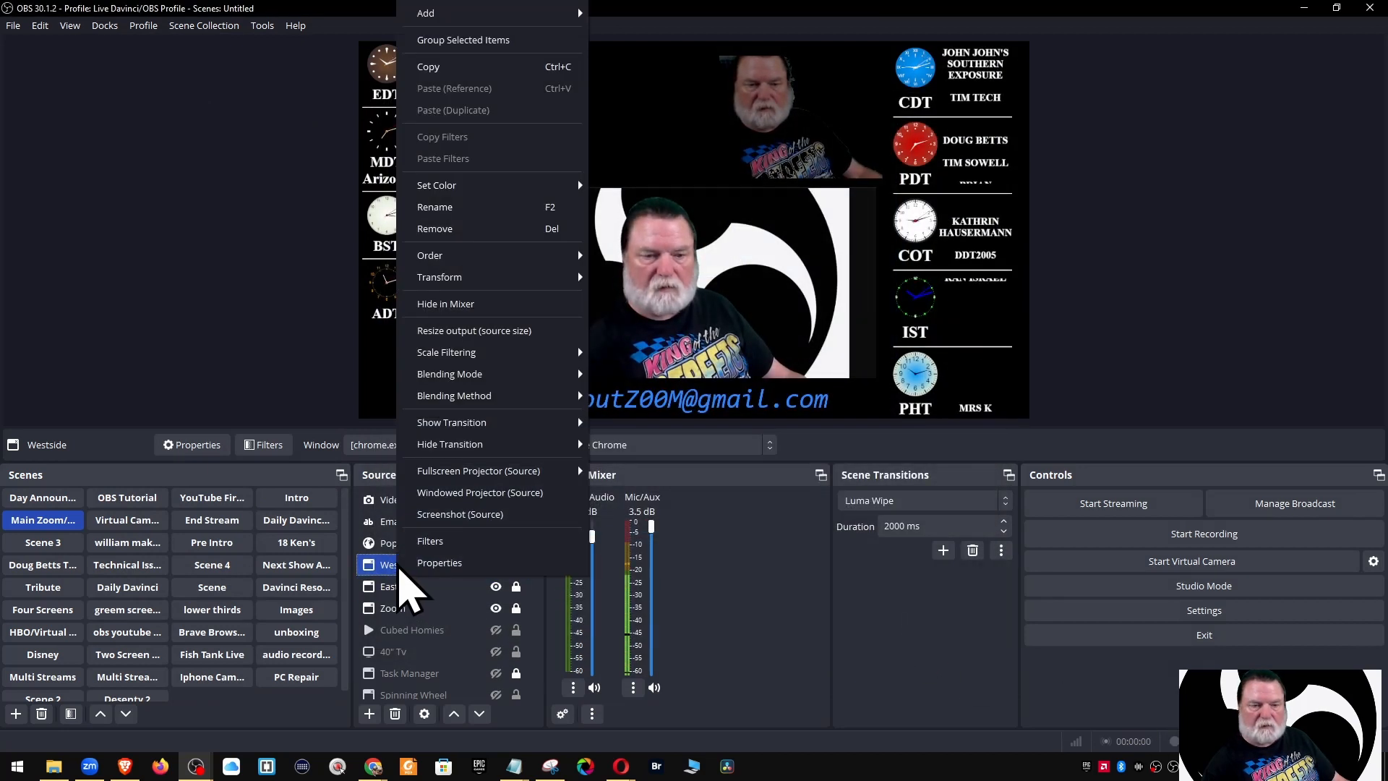
{"action": "mouse_move", "coordinate": [458, 447]}
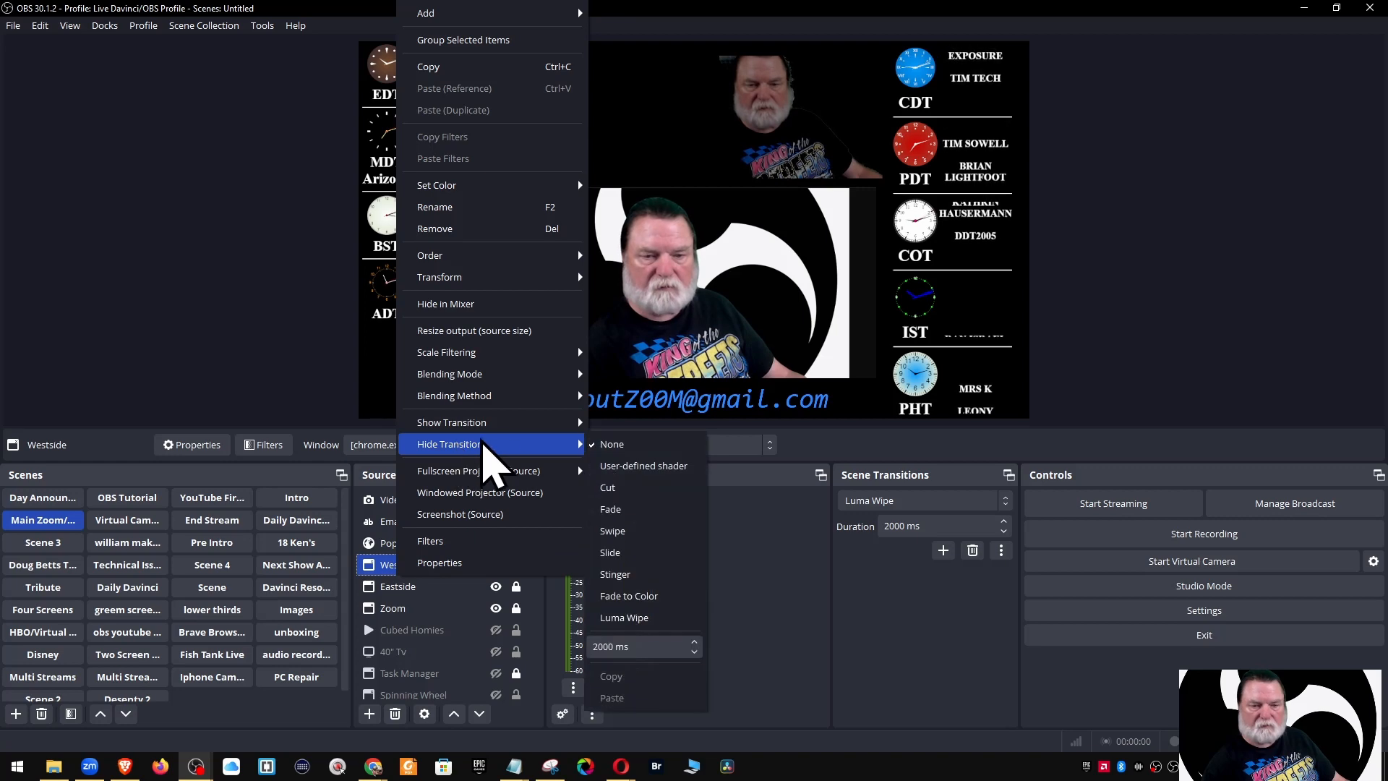
{"action": "left_click", "coordinate": [633, 465]}
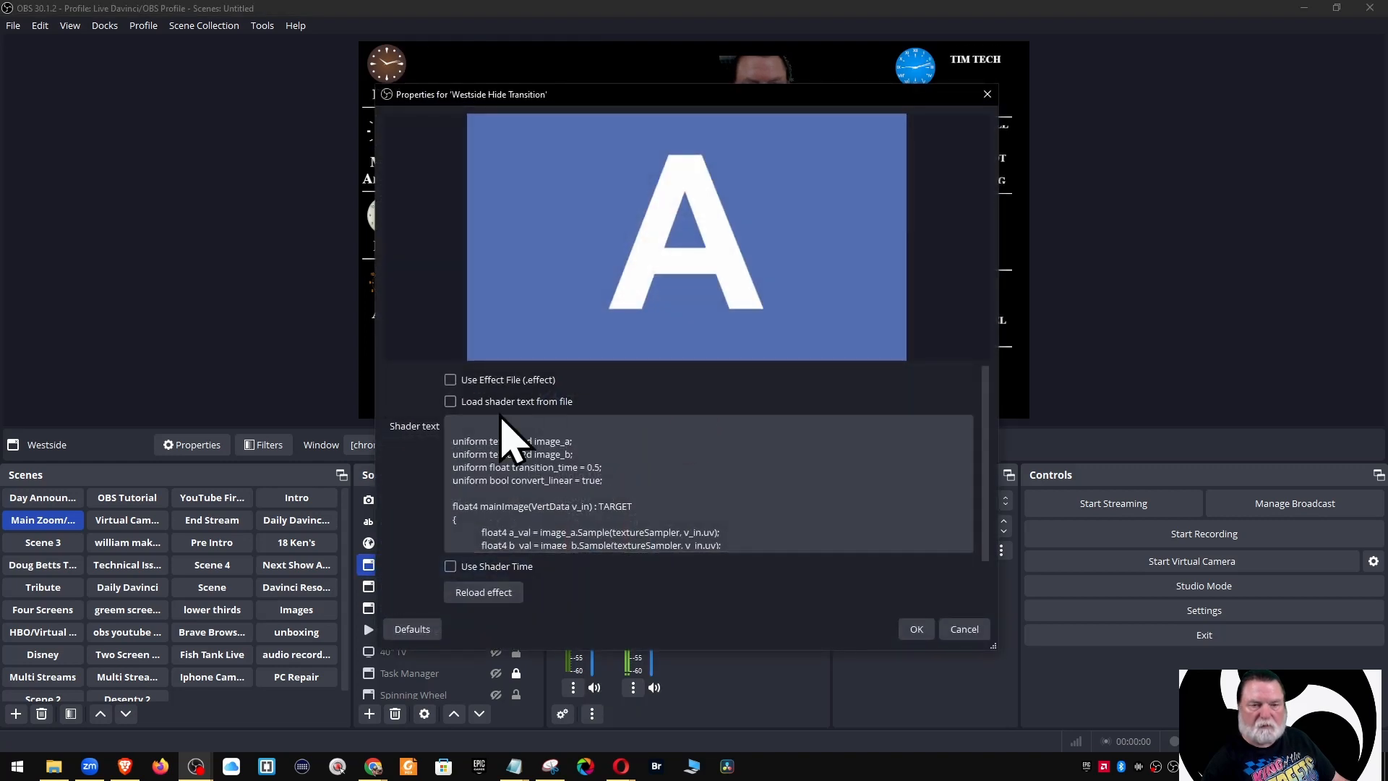
{"action": "left_click", "coordinate": [450, 402]}
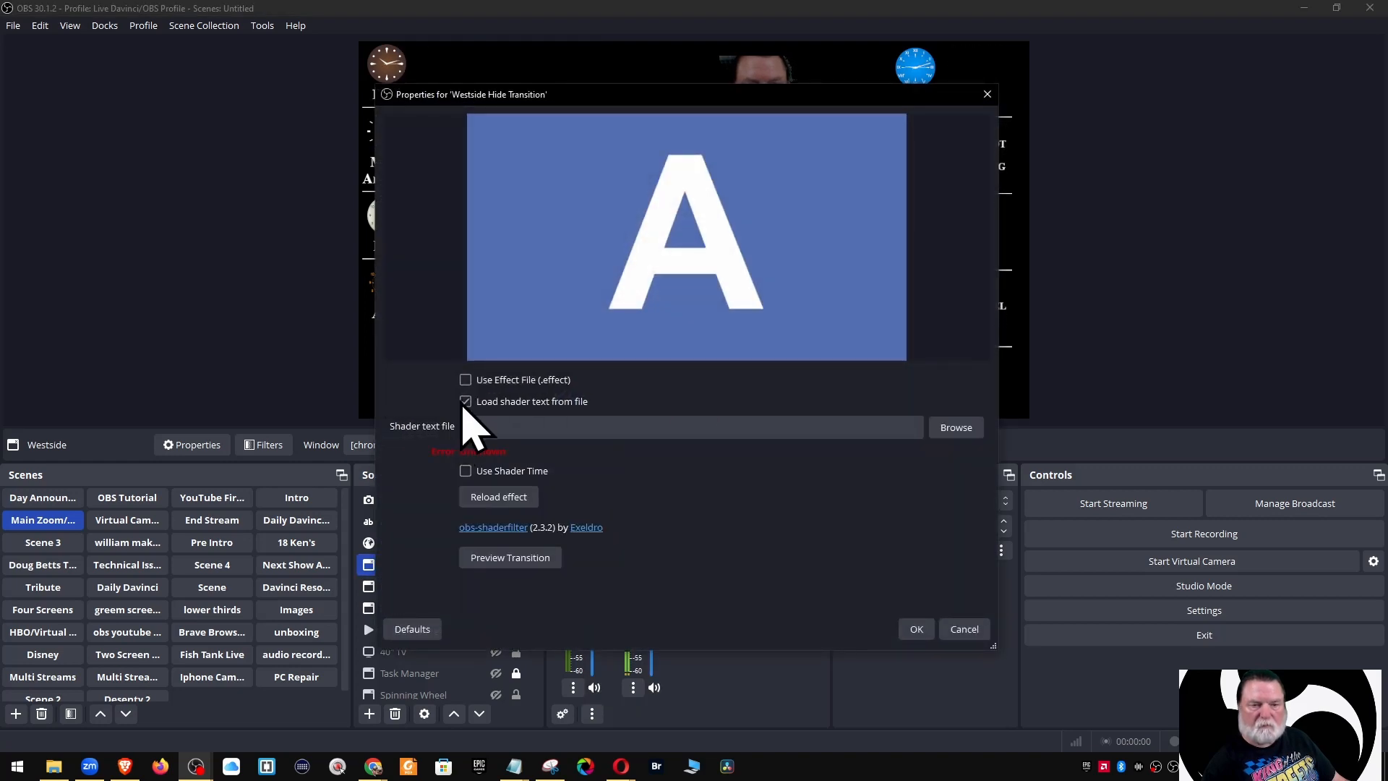
{"action": "left_click", "coordinate": [955, 430]}
{"action": "scroll", "coordinate": [547, 492], "scroll_direction": "down", "scroll_amount": 11}
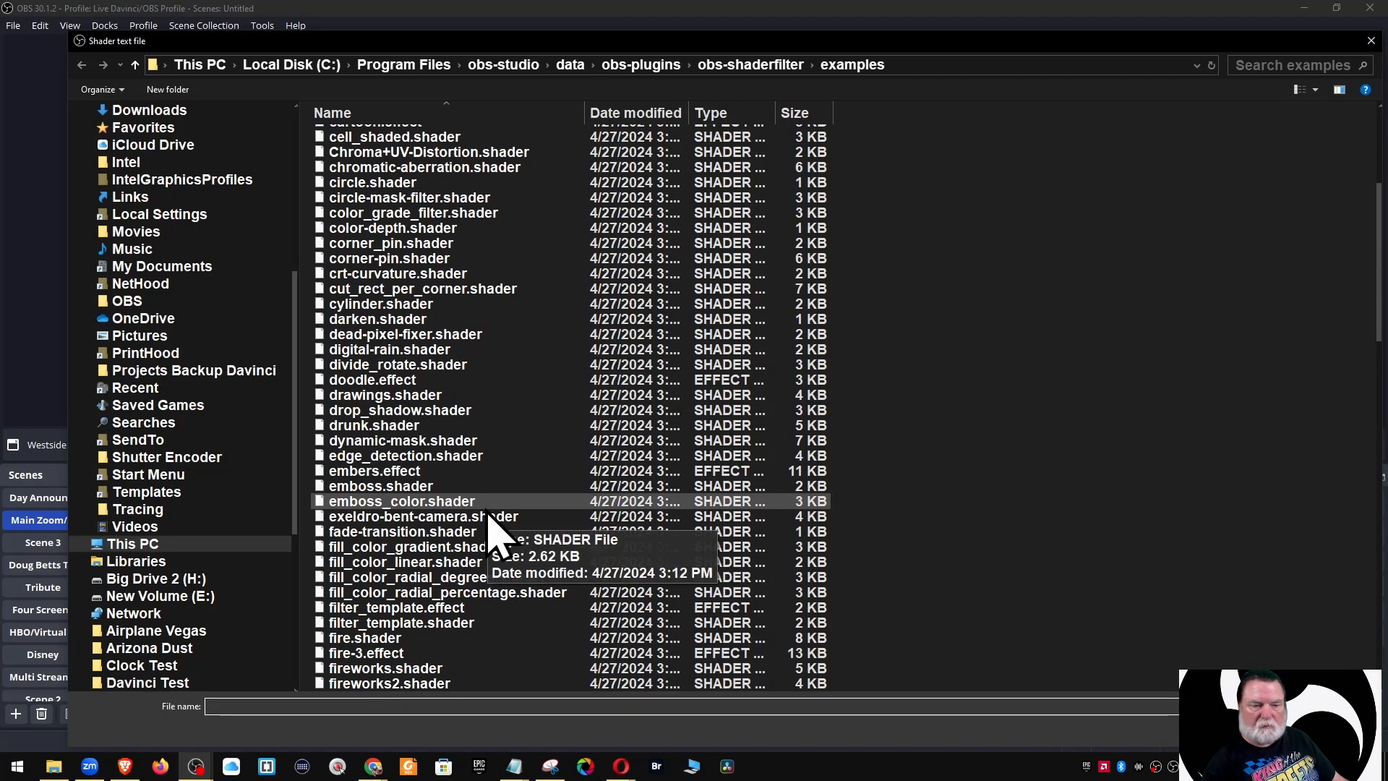
{"action": "scroll", "coordinate": [486, 515], "scroll_direction": "down", "scroll_amount": 9}
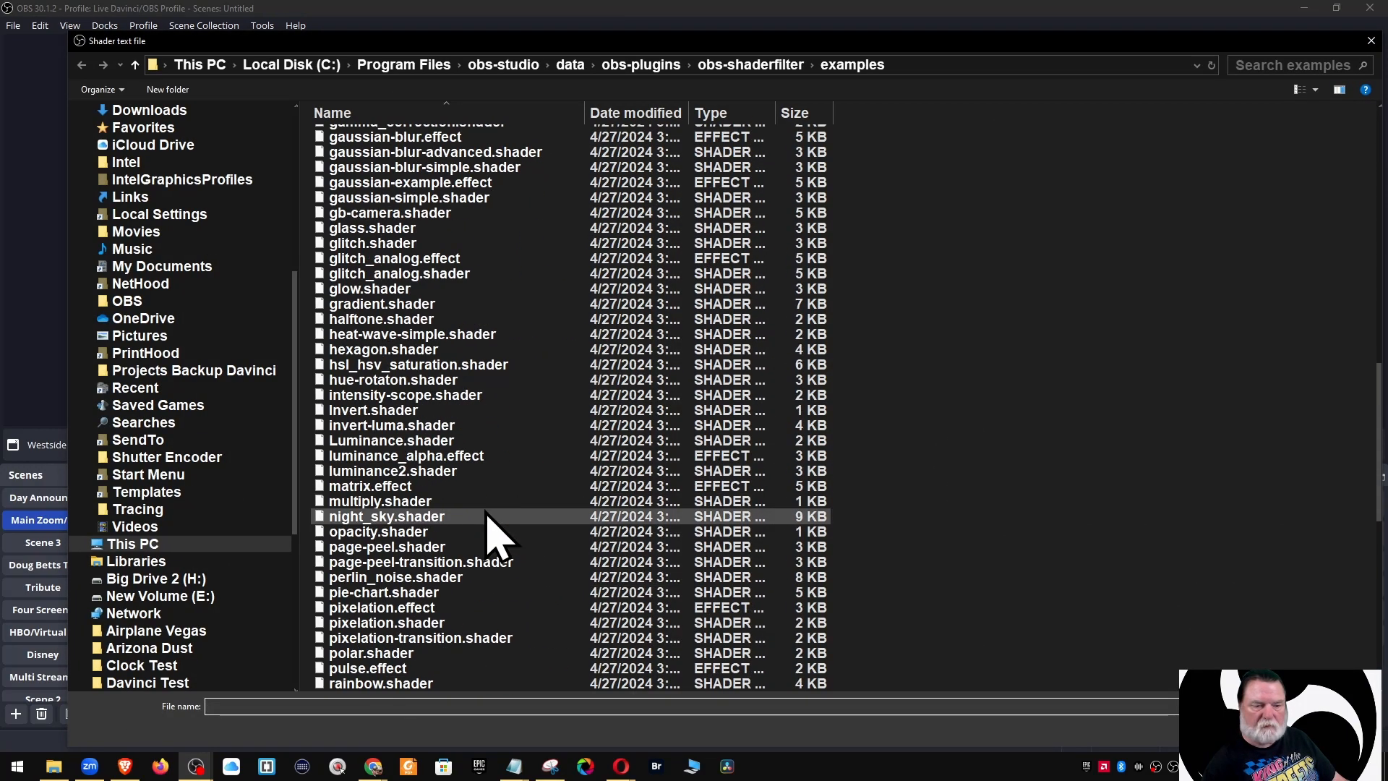
{"action": "left_click", "coordinate": [434, 564]}
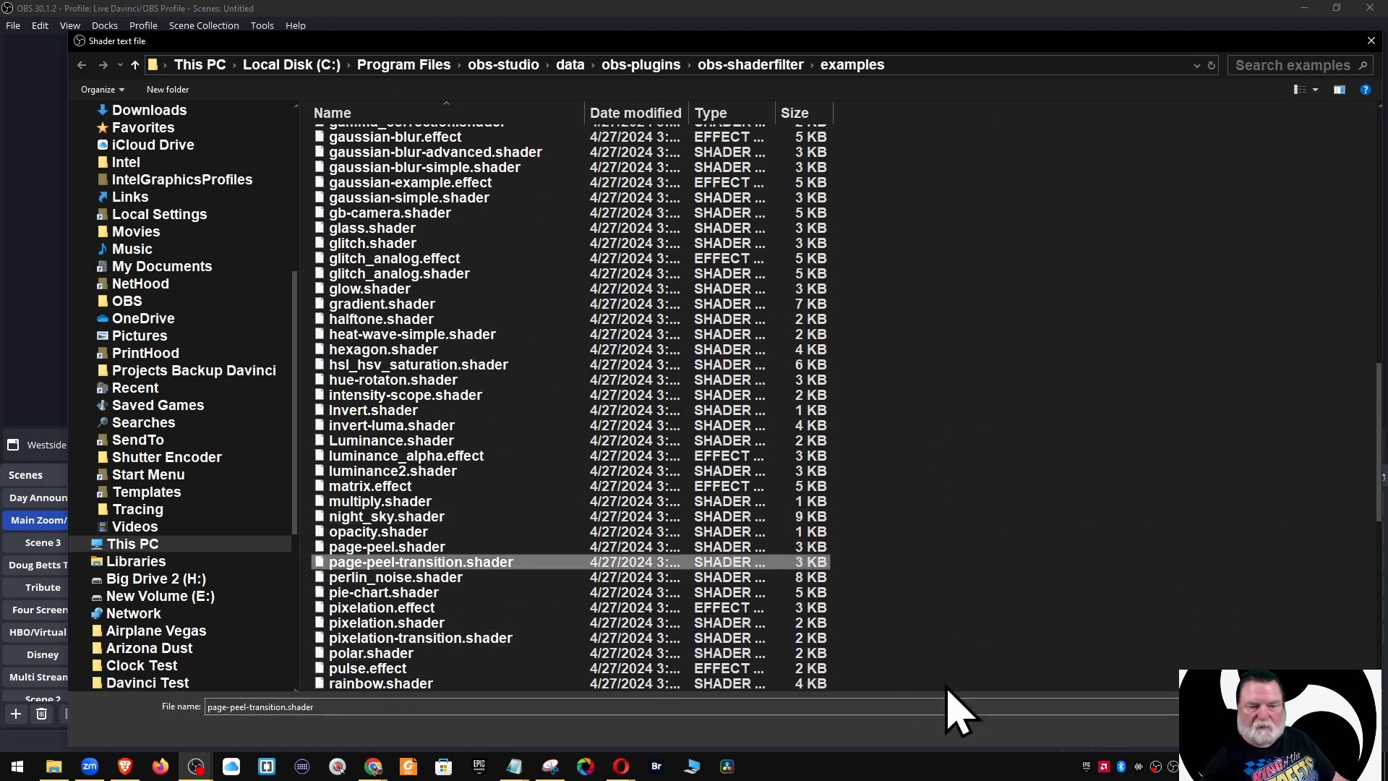
{"action": "left_click", "coordinate": [1276, 730]}
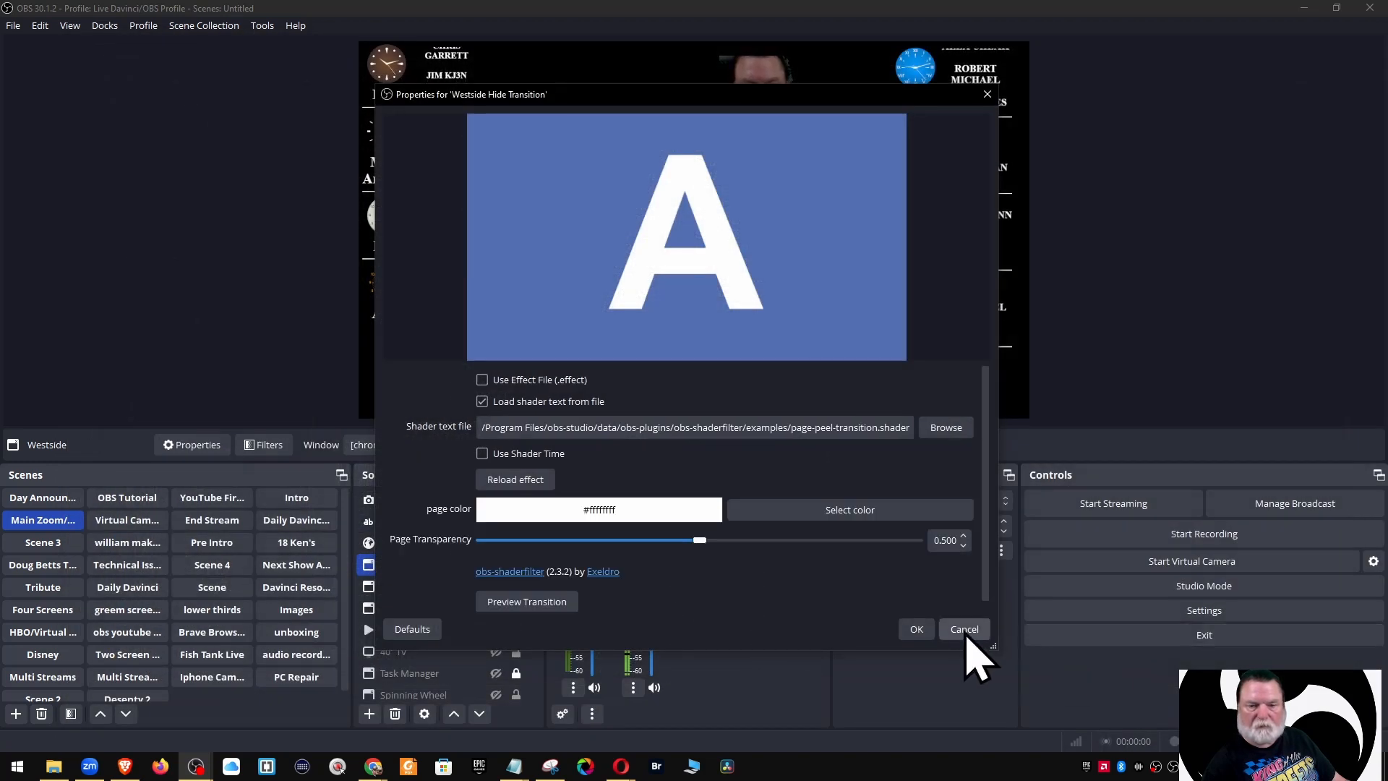
{"action": "left_click", "coordinate": [916, 629]}
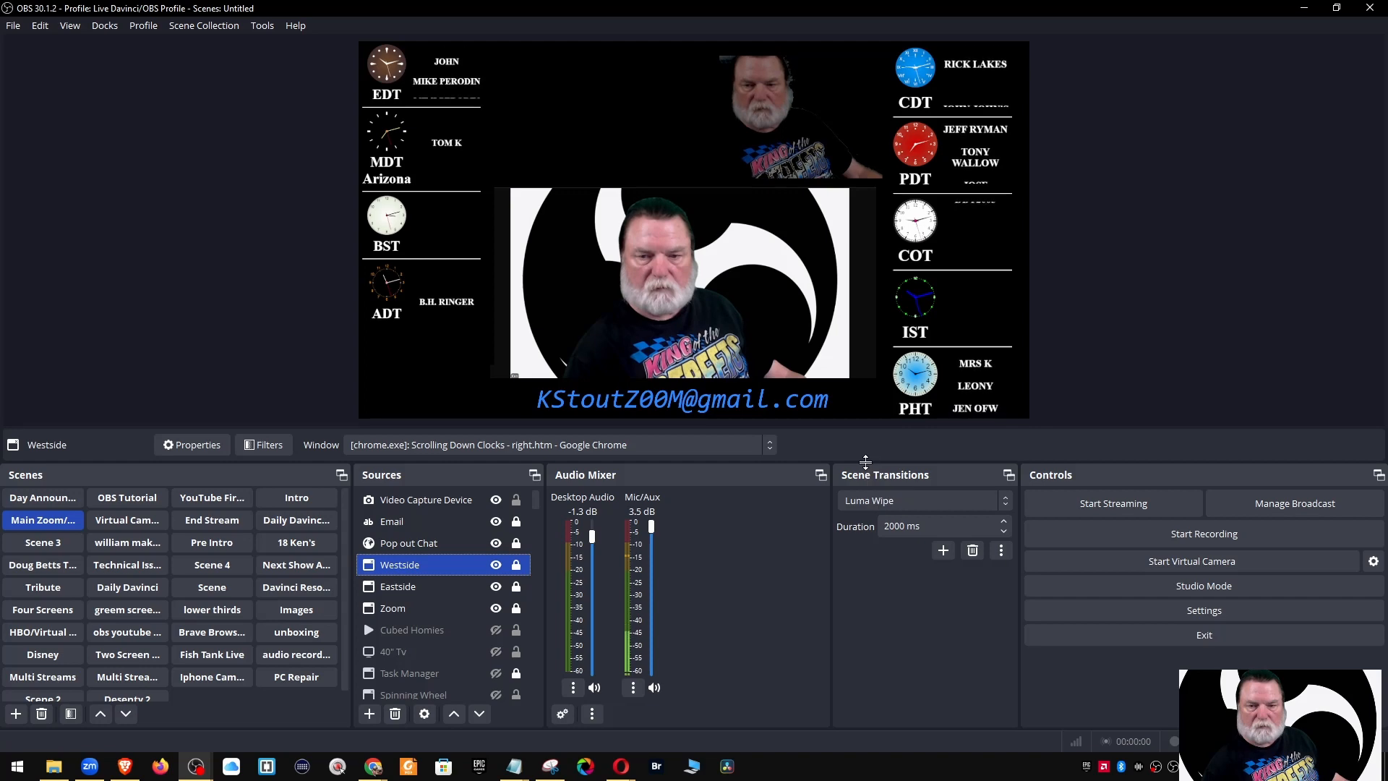
Enlarge the preview, toggle Westside to test its page-peel effects, and hide the webcam
{"action": "left_click_drag", "start_coordinate": [865, 462], "coordinate": [865, 490]}
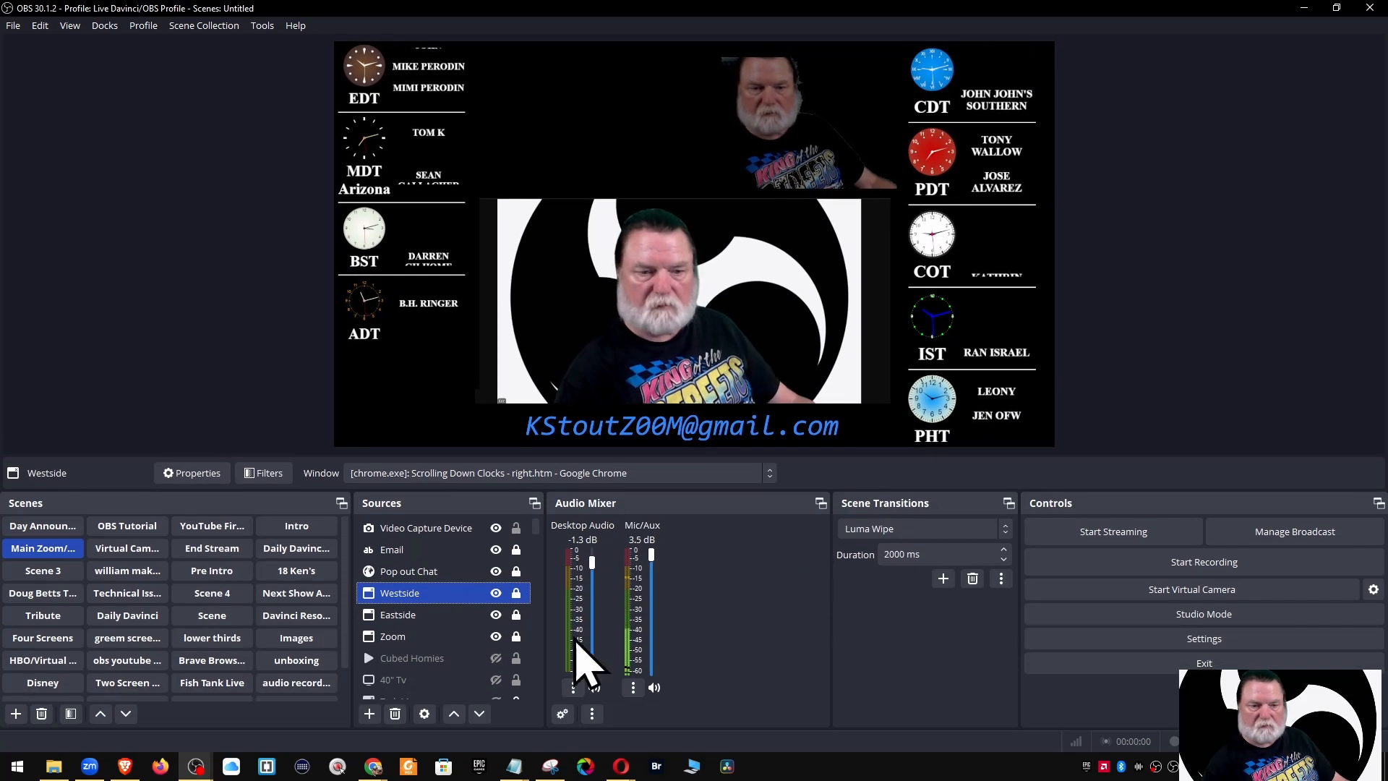
{"action": "left_click", "coordinate": [496, 593]}
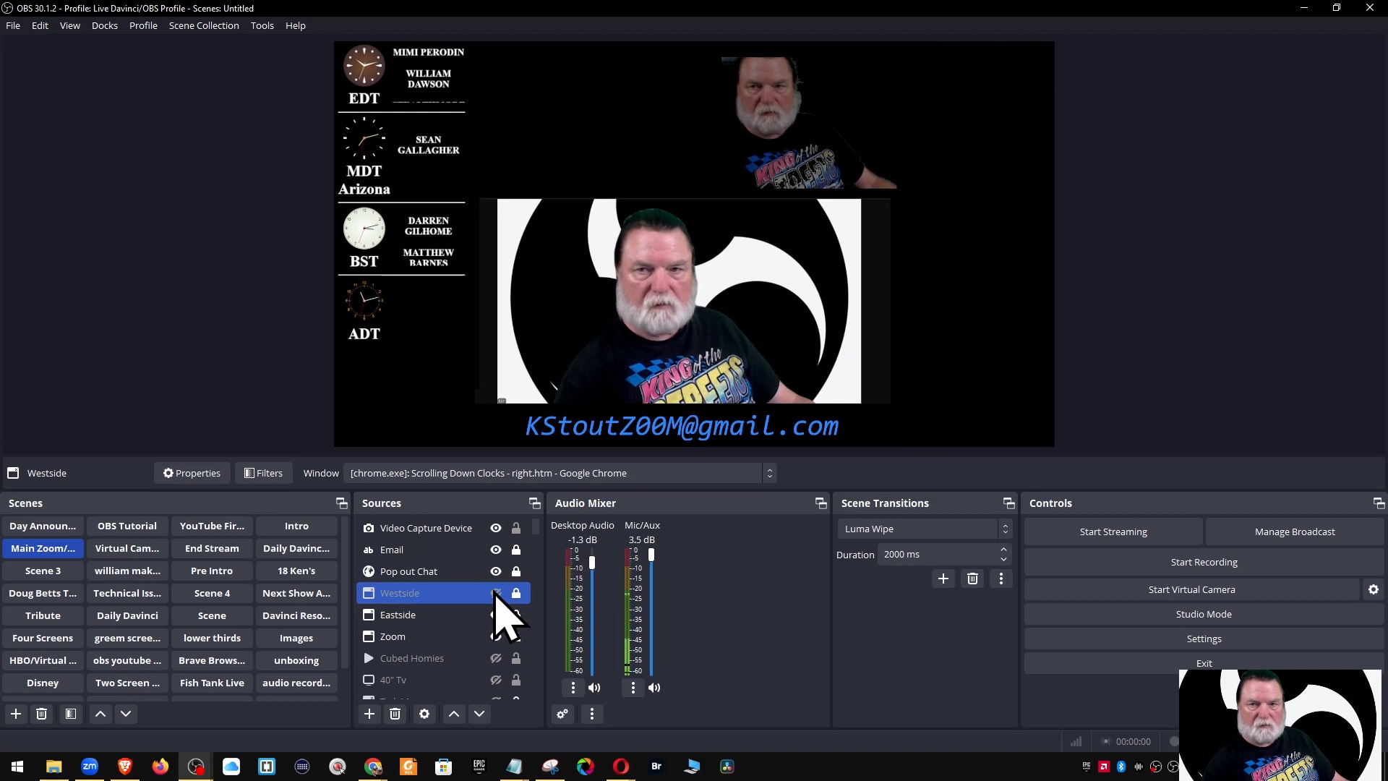
{"action": "left_click", "coordinate": [496, 593]}
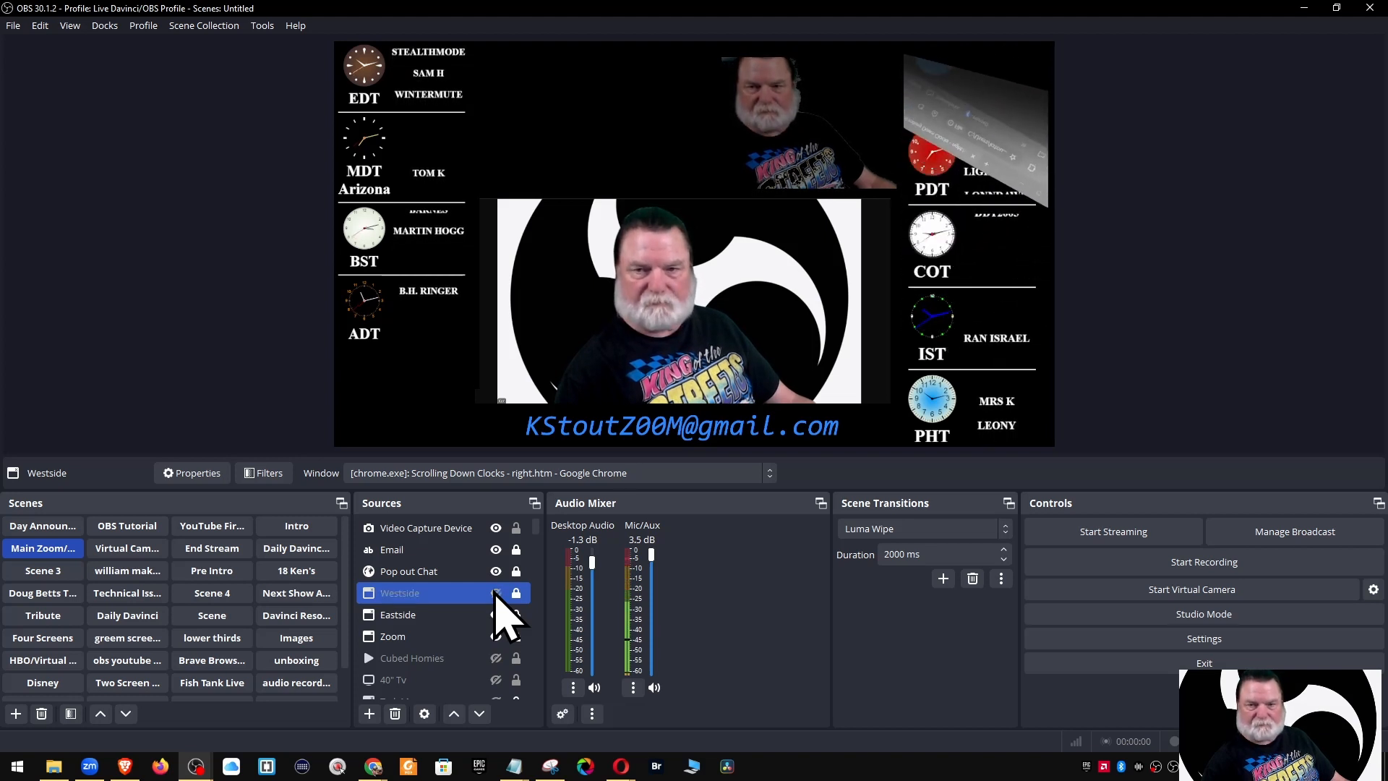
{"action": "left_click", "coordinate": [496, 593]}
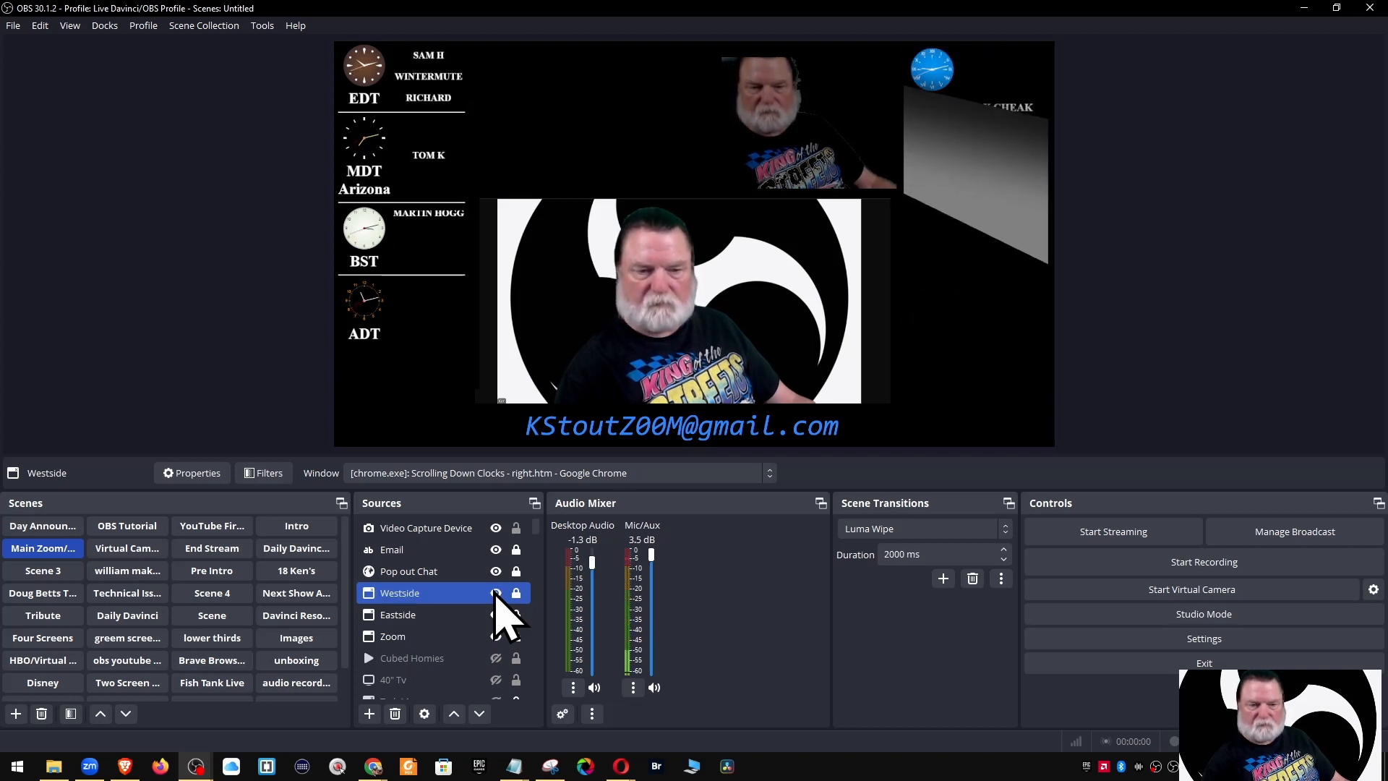
{"action": "left_click", "coordinate": [496, 528]}
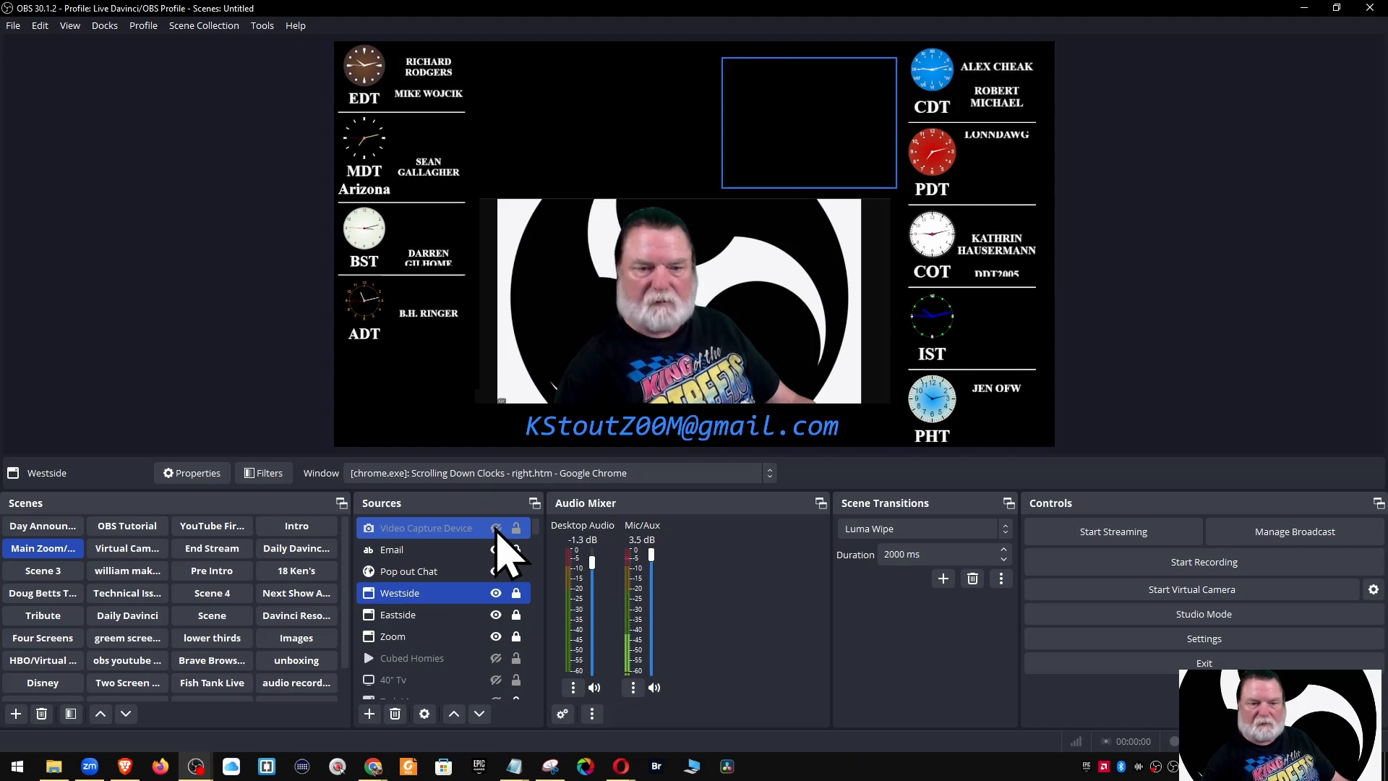
{"action": "left_click", "coordinate": [496, 594]}
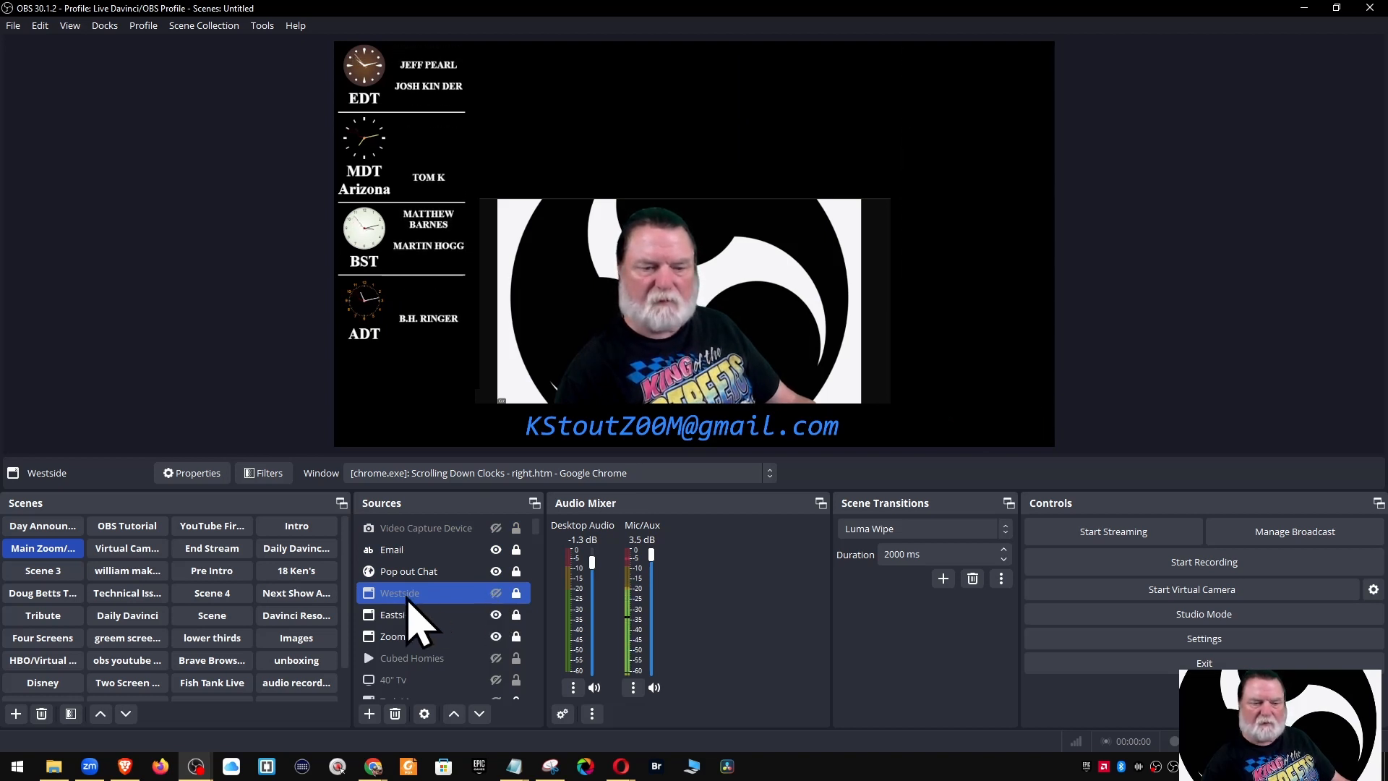
Reset Westside's show and hide transitions to None, make it visible, and go to OBS Tutorial
{"action": "right_click", "coordinate": [409, 592]}
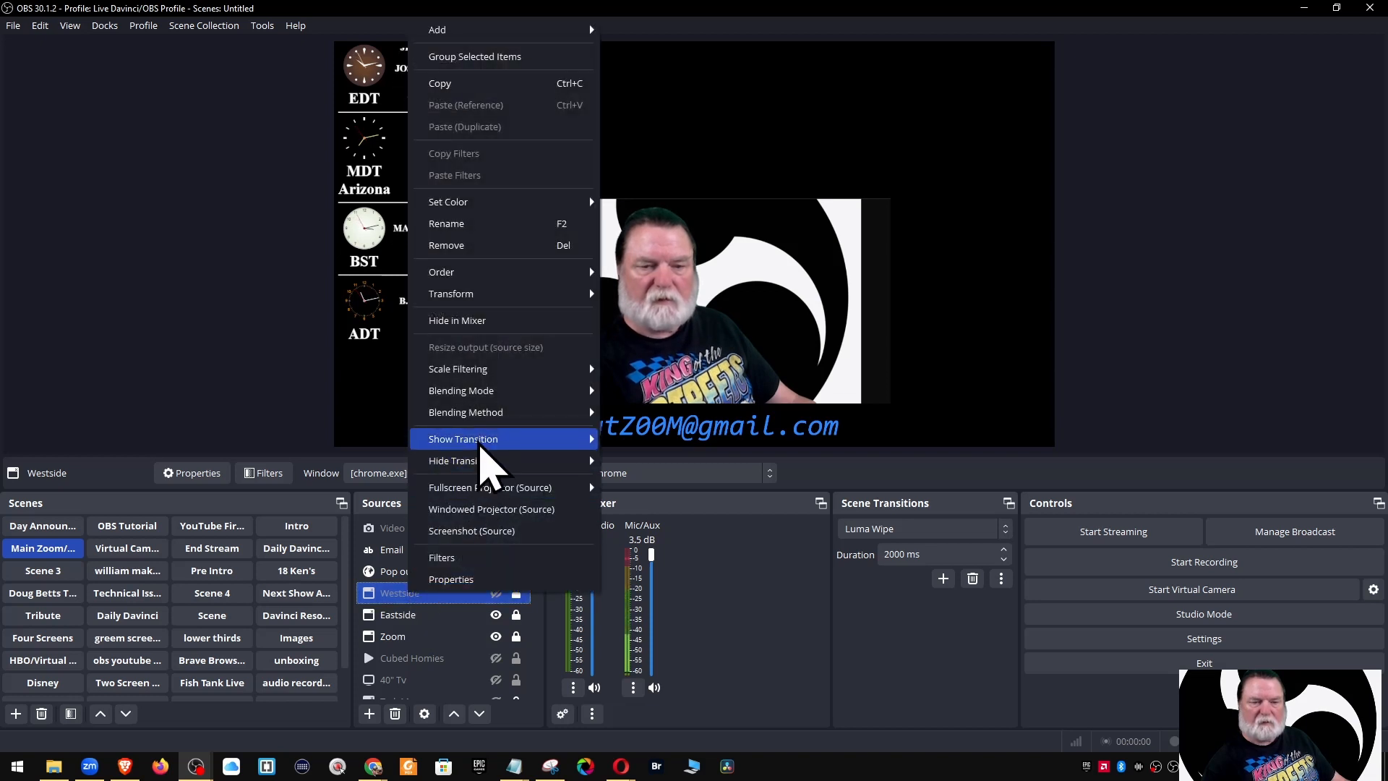
{"action": "mouse_move", "coordinate": [480, 446]}
{"action": "left_click", "coordinate": [622, 441]}
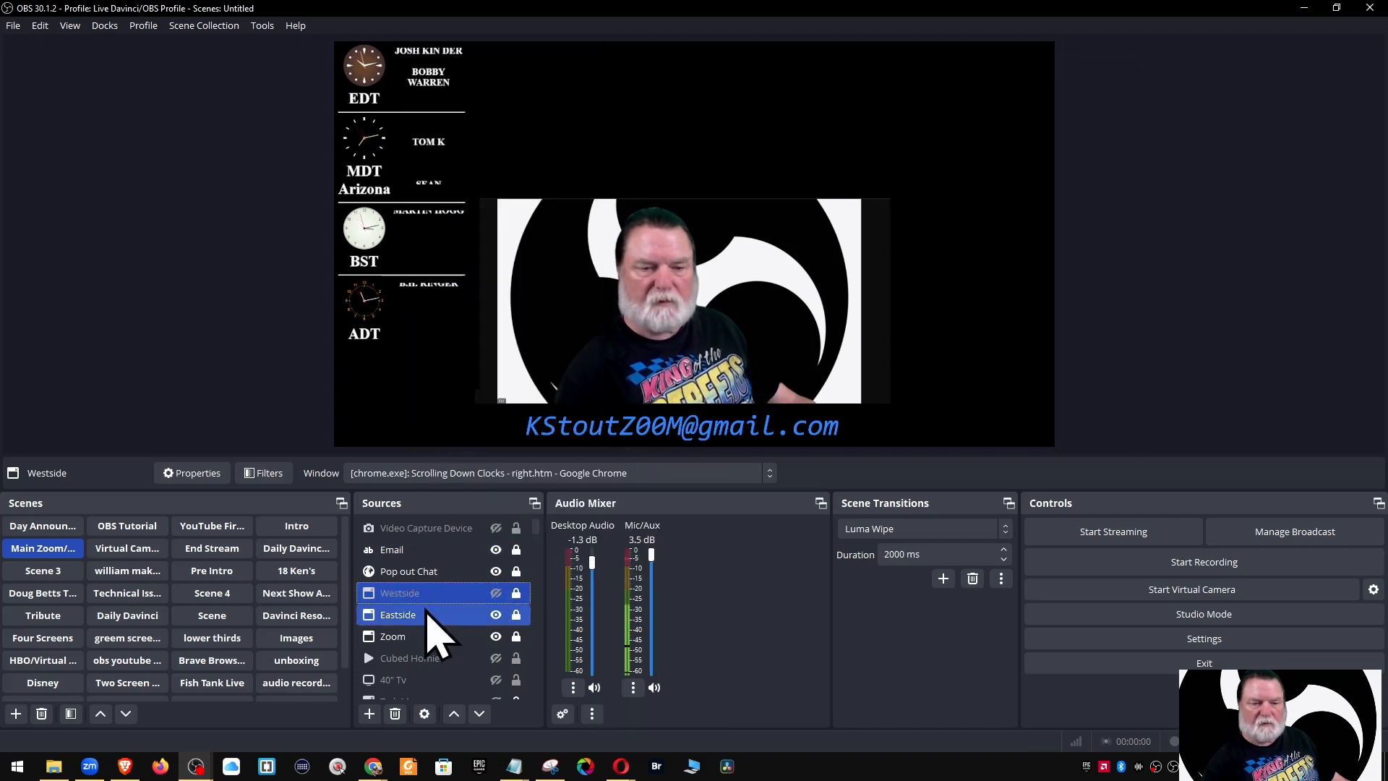
{"action": "right_click", "coordinate": [405, 595]}
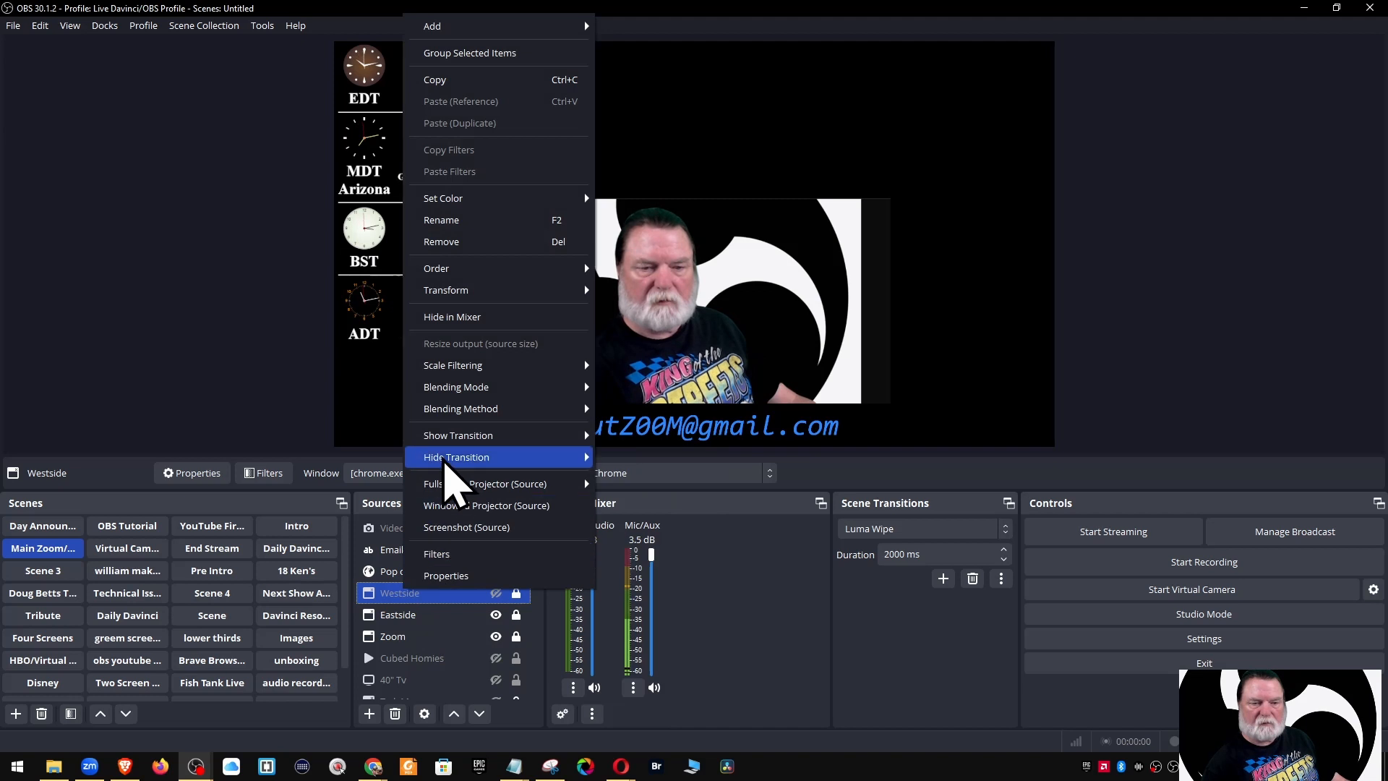
{"action": "mouse_move", "coordinate": [455, 459]}
{"action": "left_click", "coordinate": [622, 457]}
{"action": "left_click", "coordinate": [496, 593]}
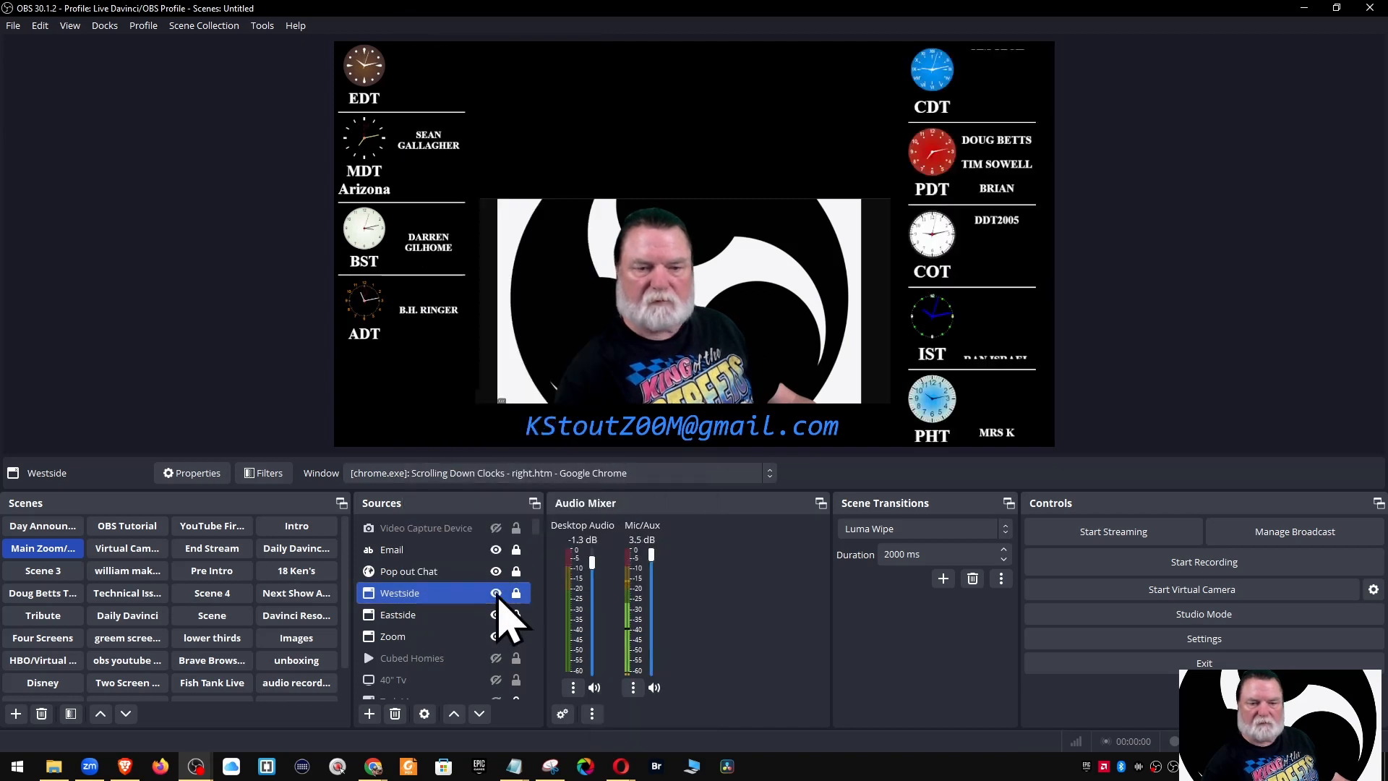
{"action": "left_click", "coordinate": [127, 527]}
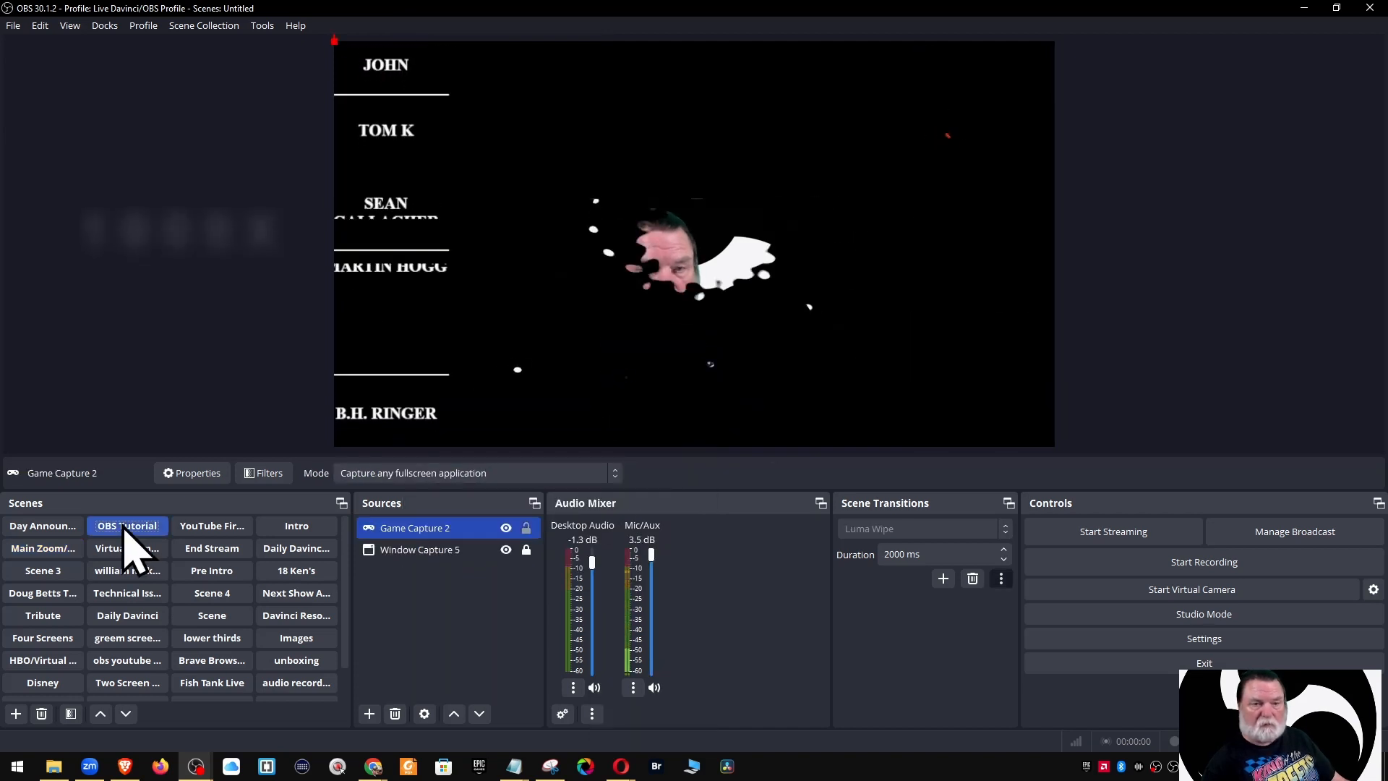
Remove Game Capture 2 and add the existing Background Camera Test image in its place
{"action": "left_click", "coordinate": [395, 714]}
{"action": "left_click", "coordinate": [732, 399]}
{"action": "left_click", "coordinate": [369, 713]}
{"action": "left_click", "coordinate": [396, 454]}
{"action": "left_click", "coordinate": [577, 329]}
{"action": "left_click_drag", "start_coordinate": [797, 352], "coordinate": [798, 351]}
{"action": "left_click", "coordinate": [636, 403]}
{"action": "left_click", "coordinate": [733, 473]}
Shrink the Background Camera Test logo into the preview's bottom-right corner
{"action": "left_click_drag", "start_coordinate": [479, 152], "coordinate": [975, 340]}
{"action": "left_click_drag", "start_coordinate": [830, 229], "coordinate": [938, 331]}
{"action": "left_click_drag", "start_coordinate": [979, 385], "coordinate": [979, 393]}
{"action": "left_click", "coordinate": [492, 603]}
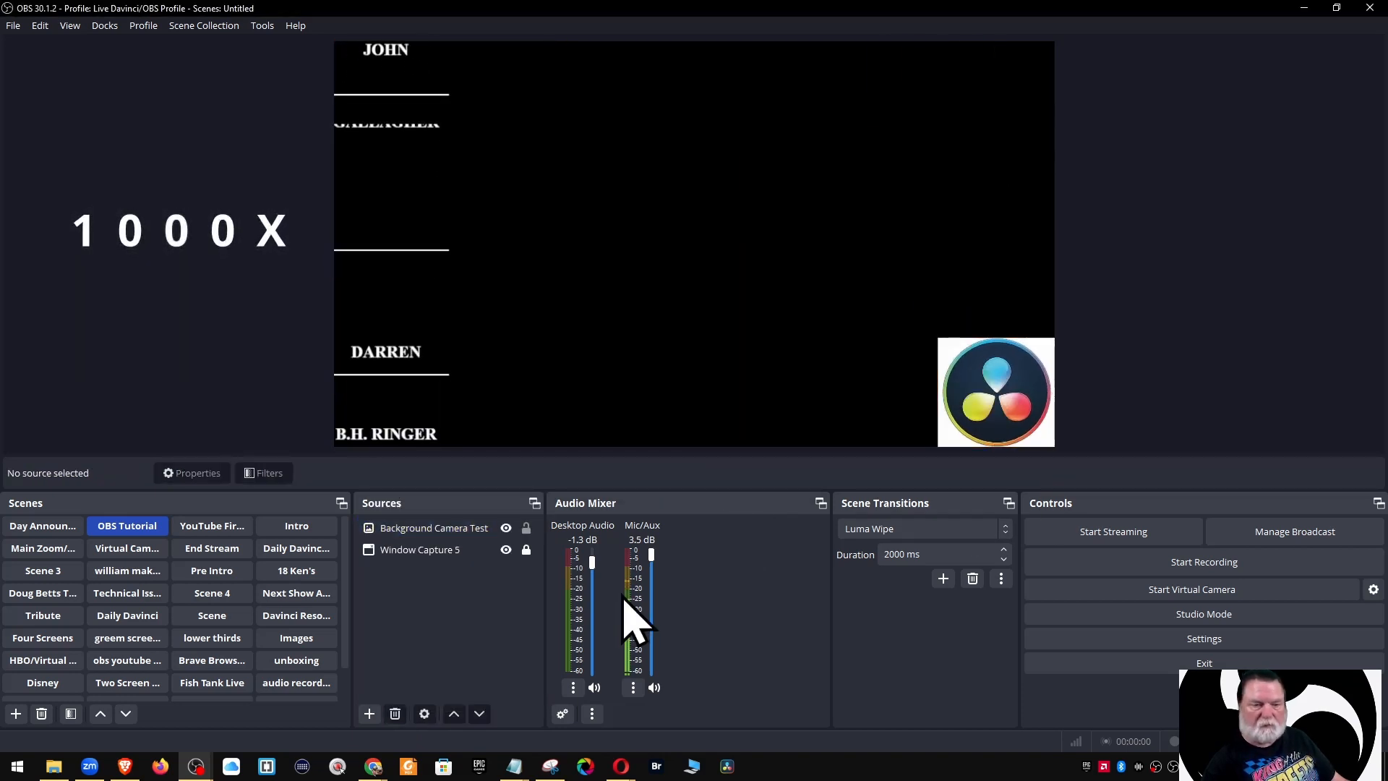
Add the existing 18th time image to the scene and hide it
{"action": "left_click", "coordinate": [369, 714]}
{"action": "left_click", "coordinate": [396, 454]}
{"action": "left_click", "coordinate": [577, 329]}
{"action": "double_click", "coordinate": [609, 355]}
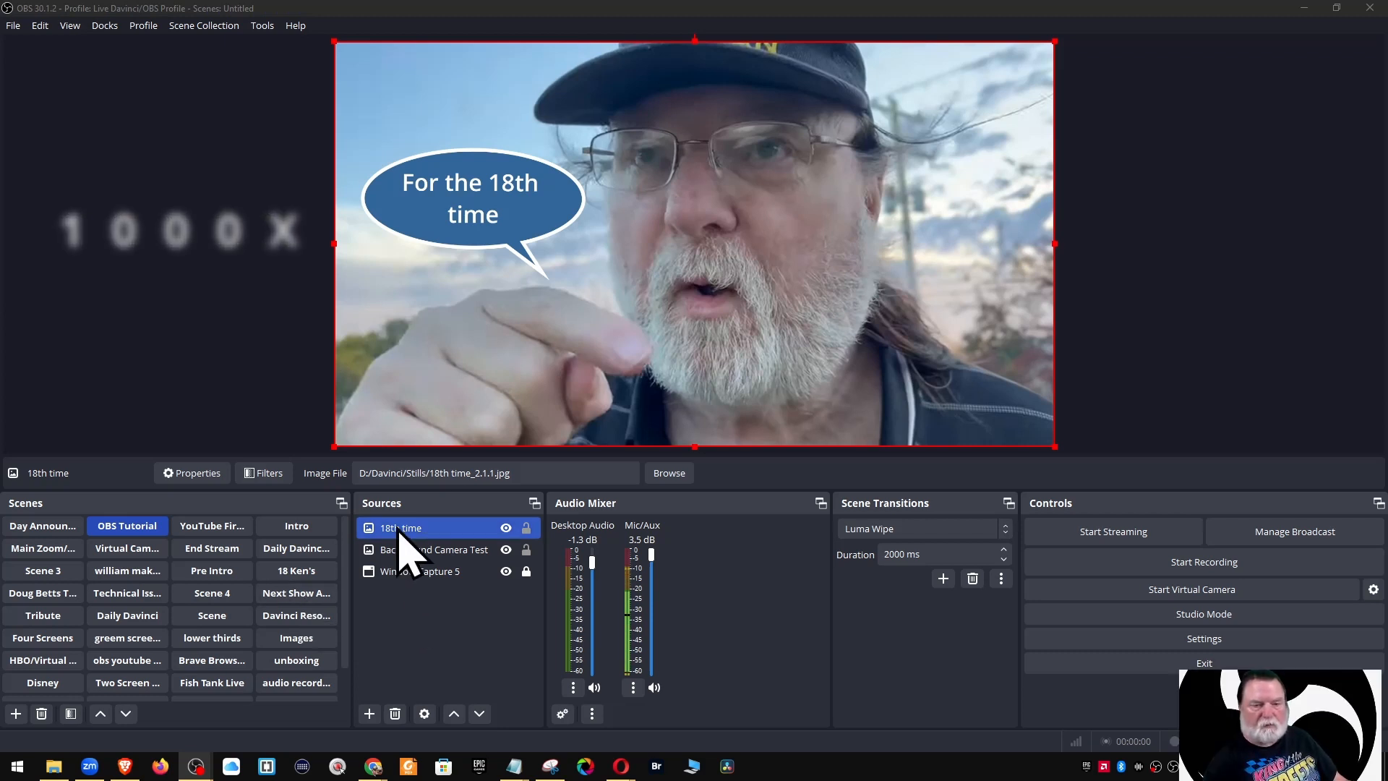
{"action": "left_click", "coordinate": [506, 528]}
Reset the logo's transform, move it below Window Capture 5, and place it lower right
{"action": "left_click", "coordinate": [974, 375]}
{"action": "right_click", "coordinate": [974, 375]}
{"action": "mouse_move", "coordinate": [1017, 412]}
{"action": "left_click", "coordinate": [1209, 624]}
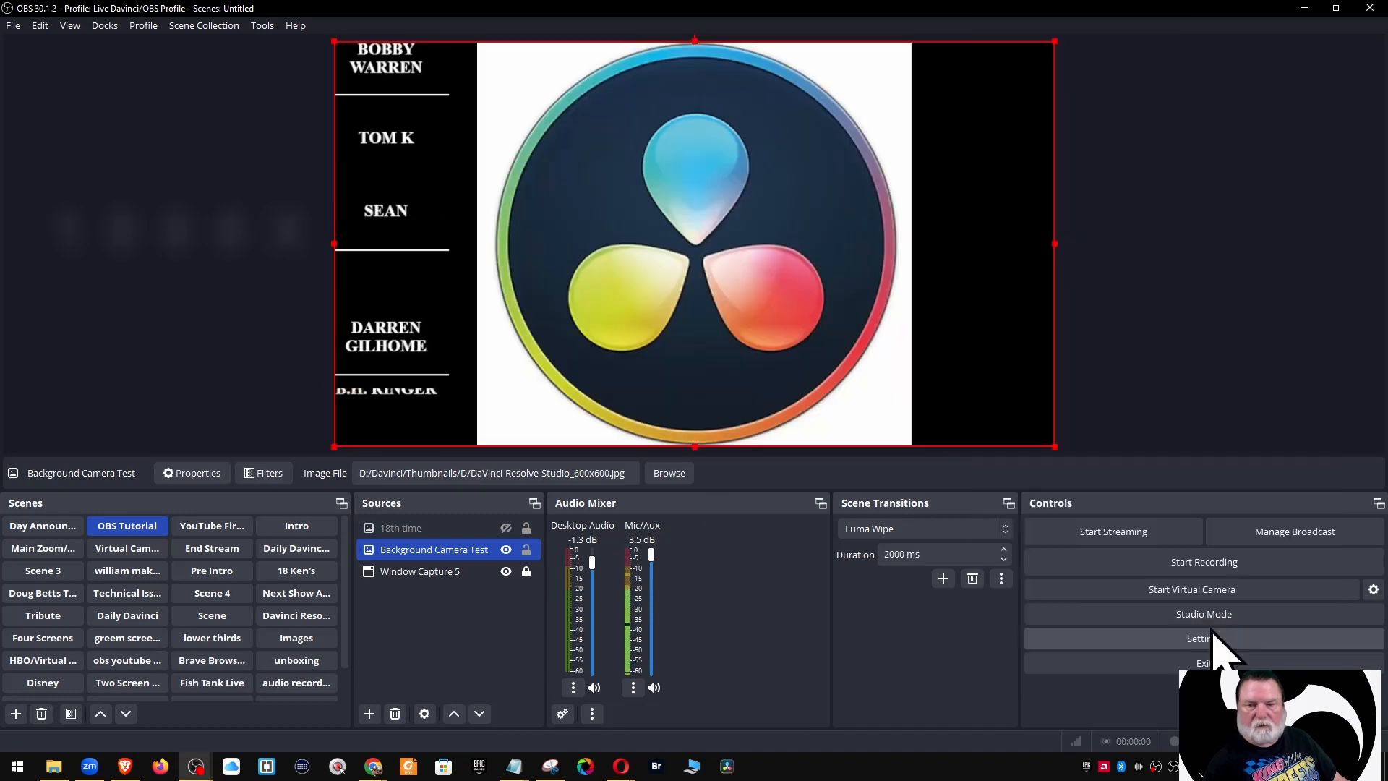
{"action": "right_click", "coordinate": [775, 329]}
{"action": "mouse_move", "coordinate": [817, 412]}
{"action": "left_click", "coordinate": [1002, 645]}
{"action": "right_click", "coordinate": [749, 324]}
{"action": "left_click", "coordinate": [973, 478]}
{"action": "left_click_drag", "start_coordinate": [463, 551], "coordinate": [428, 580]}
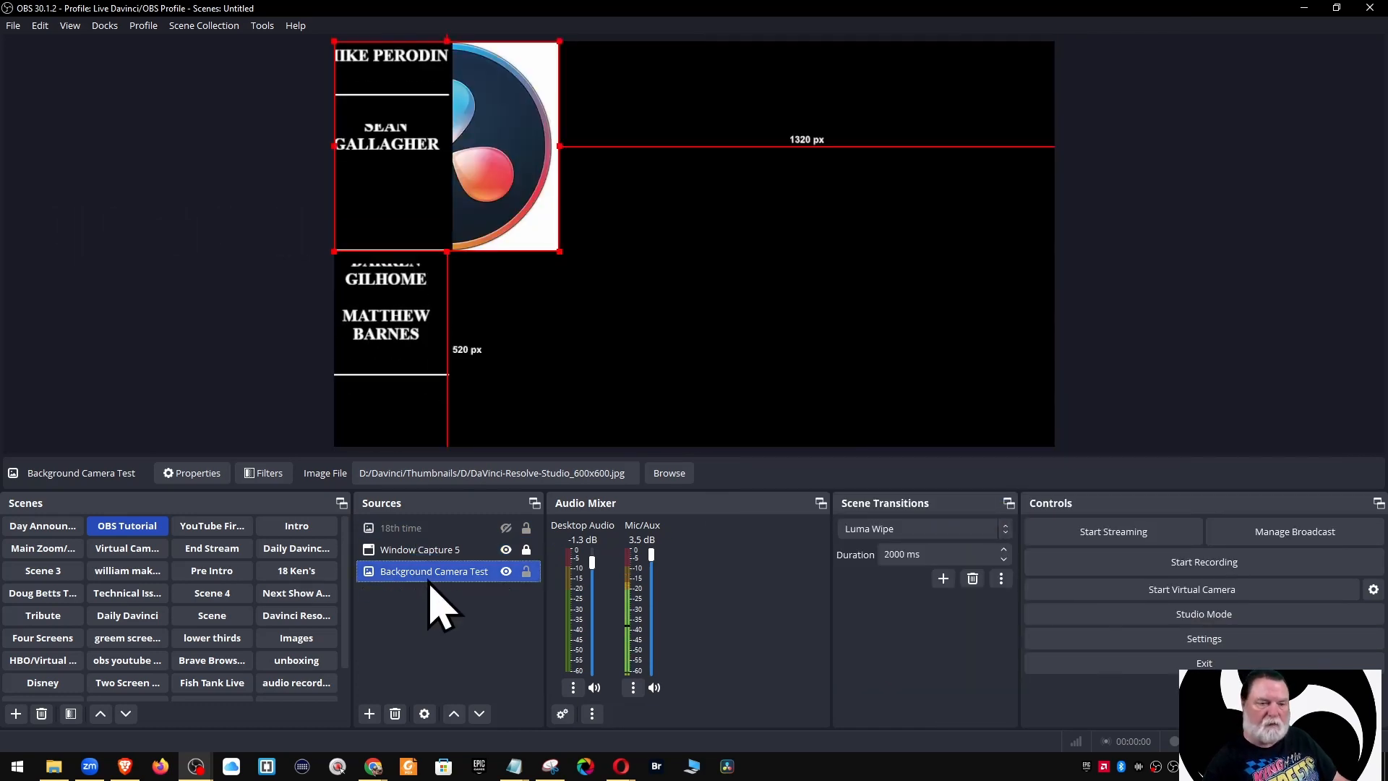
{"action": "left_click_drag", "start_coordinate": [506, 184], "coordinate": [987, 372]}
Show the 18th time image again, shrink it and move it toward the top centre
{"action": "left_click", "coordinate": [506, 533]}
{"action": "left_click", "coordinate": [470, 530]}
{"action": "left_click_drag", "start_coordinate": [1054, 445], "coordinate": [428, 226]}
{"action": "left_click_drag", "start_coordinate": [499, 144], "coordinate": [636, 155]}
{"action": "left_click", "coordinate": [1120, 238]}
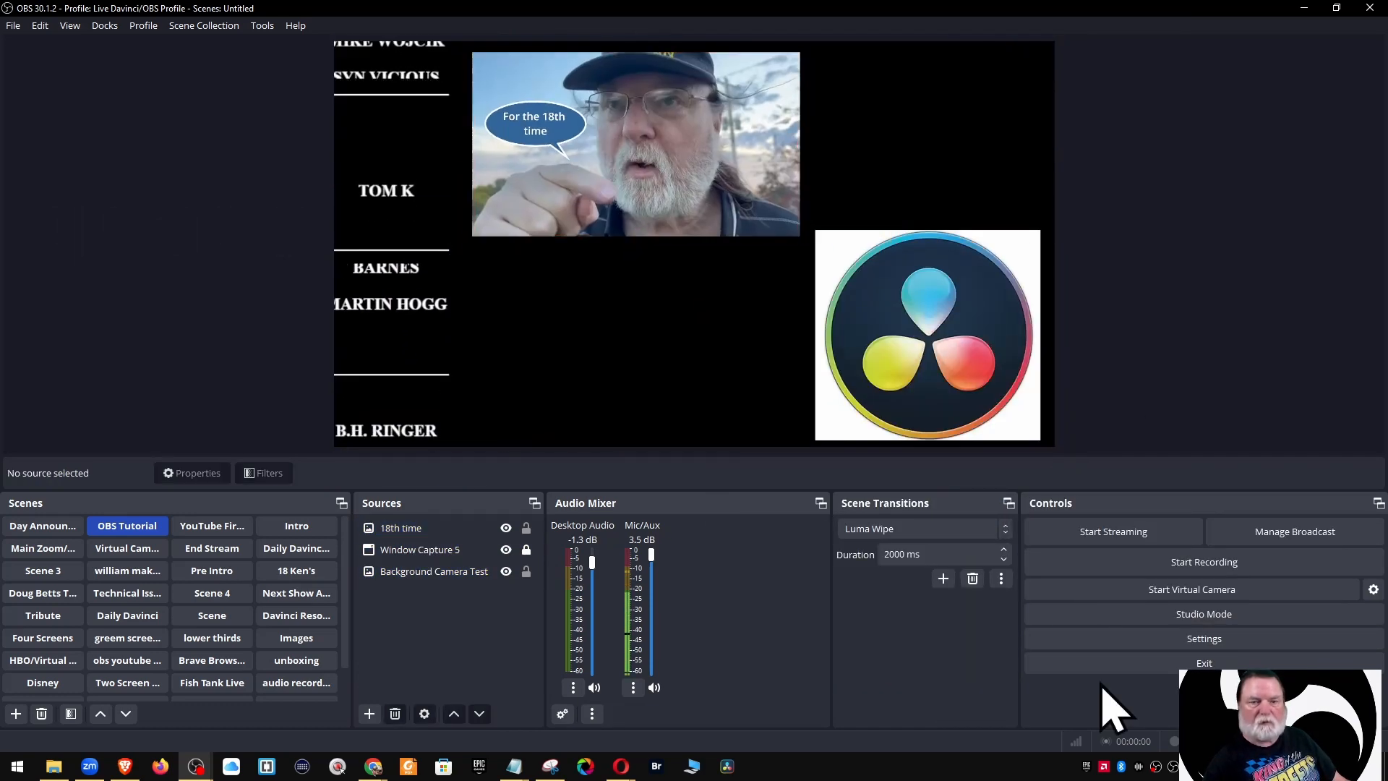
Add the existing 3Pic Intro media source, check its properties, then delete it
{"action": "left_click", "coordinate": [369, 714]}
{"action": "left_click", "coordinate": [402, 493]}
{"action": "left_click", "coordinate": [599, 330]}
{"action": "left_click", "coordinate": [604, 381]}
{"action": "left_click", "coordinate": [728, 472]}
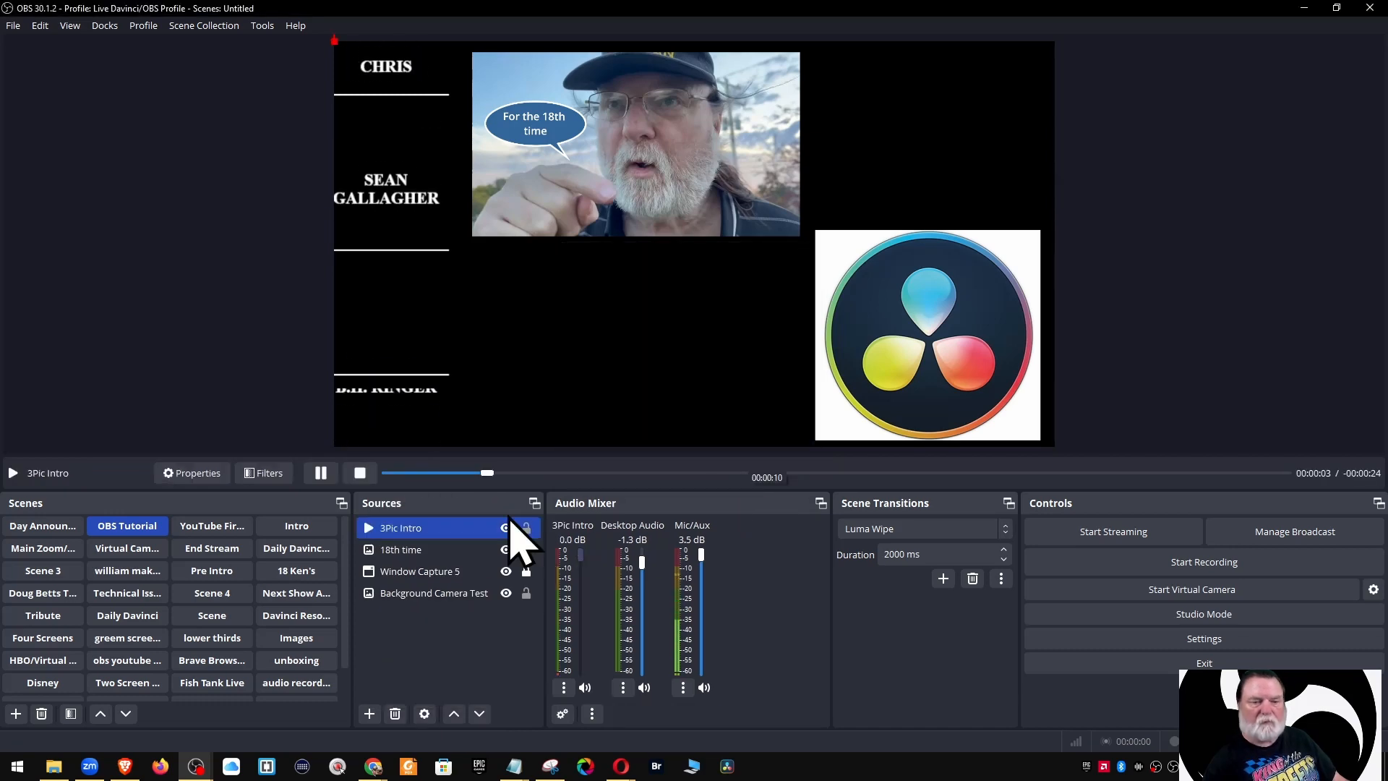
{"action": "left_click", "coordinate": [193, 476]}
{"action": "left_click", "coordinate": [911, 629]}
{"action": "left_click", "coordinate": [421, 530]}
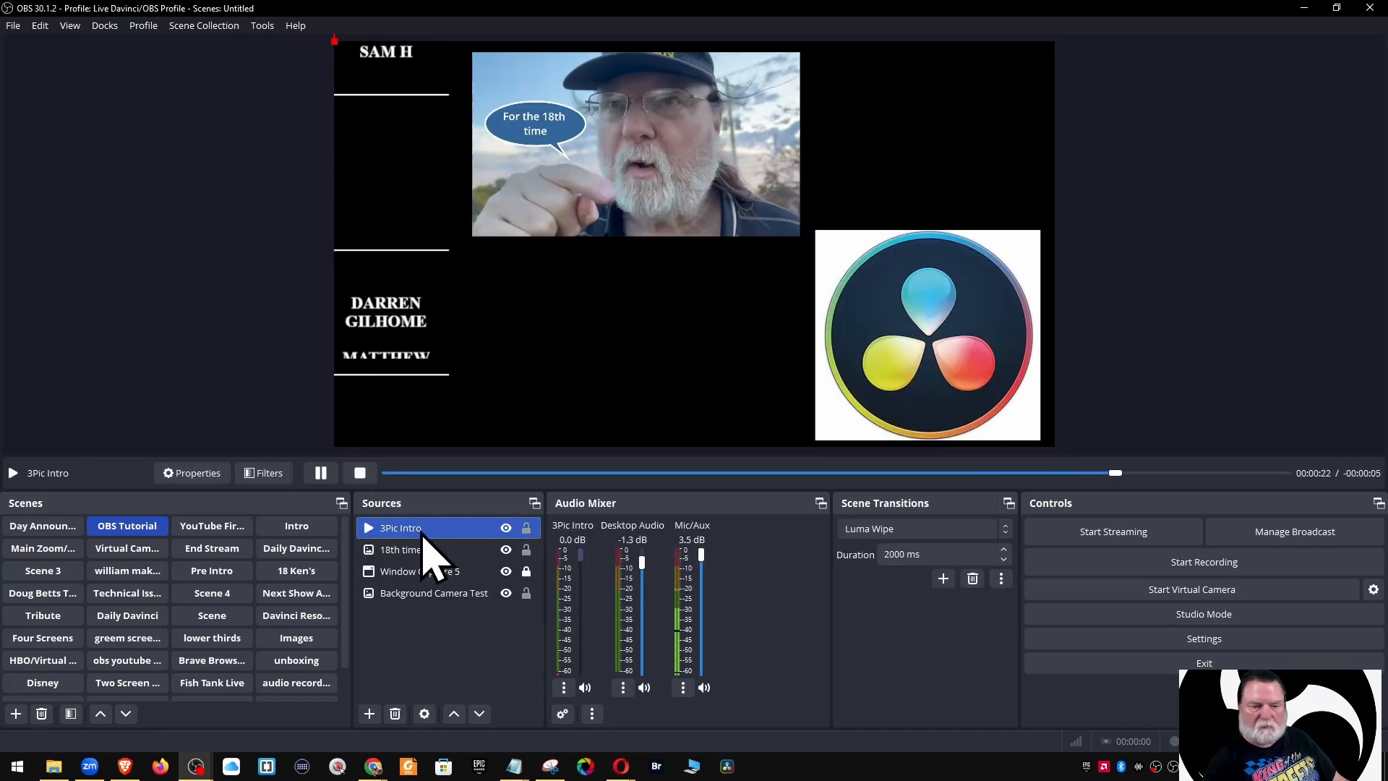
{"action": "key", "text": "Delete"}
{"action": "left_click", "coordinate": [716, 437]}
{"action": "left_click", "coordinate": [369, 714]}
Add the existing Dancing Girls clip as a media source
{"action": "left_click", "coordinate": [411, 514]}
{"action": "left_click", "coordinate": [601, 329]}
{"action": "left_click_drag", "start_coordinate": [798, 354], "coordinate": [800, 372]}
{"action": "left_click", "coordinate": [629, 402]}
{"action": "left_click", "coordinate": [739, 470]}
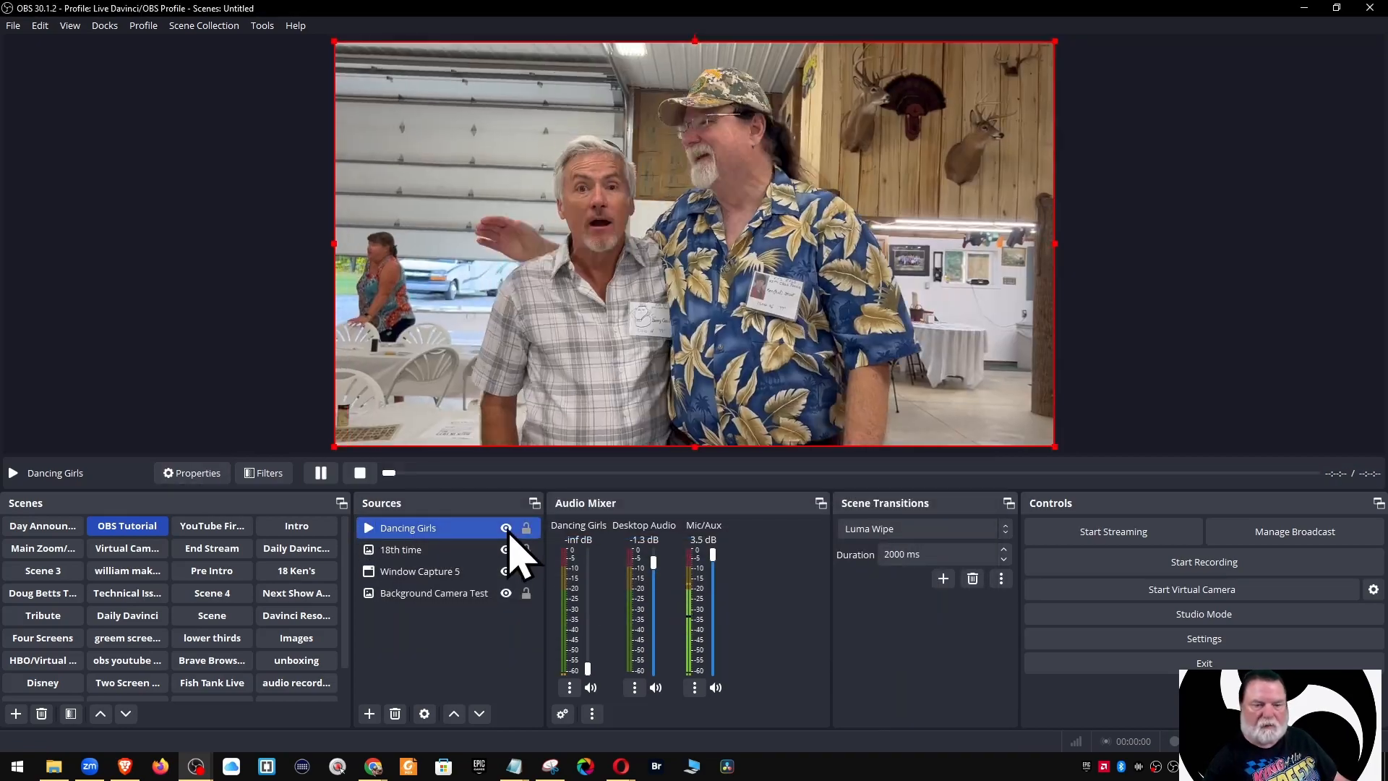
Shrink Dancing Girls into a top-right inset, then switch to the Main Zoom scene
{"action": "double_click", "coordinate": [499, 530]}
{"action": "left_click", "coordinate": [911, 631]}
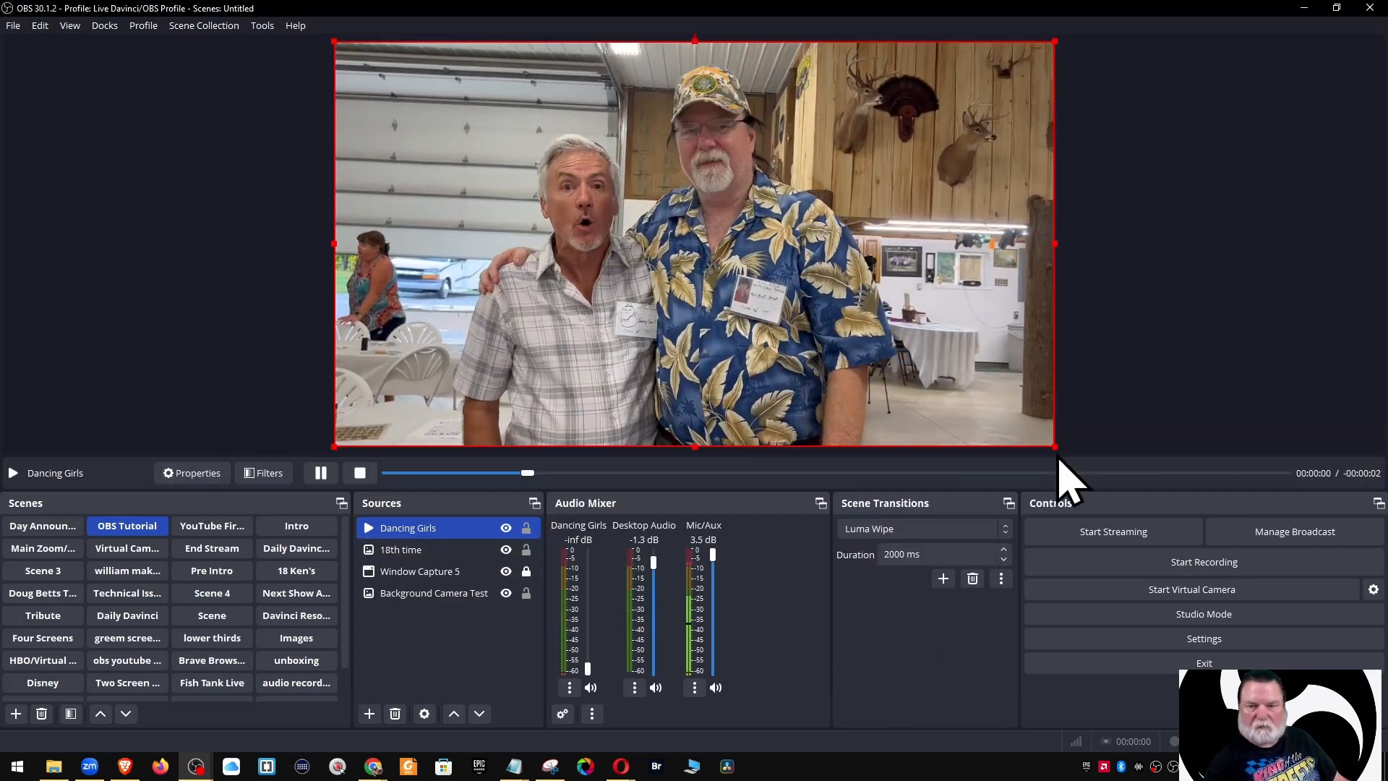
{"action": "left_click_drag", "start_coordinate": [1056, 447], "coordinate": [698, 245]}
{"action": "left_click_drag", "start_coordinate": [672, 224], "coordinate": [759, 408]}
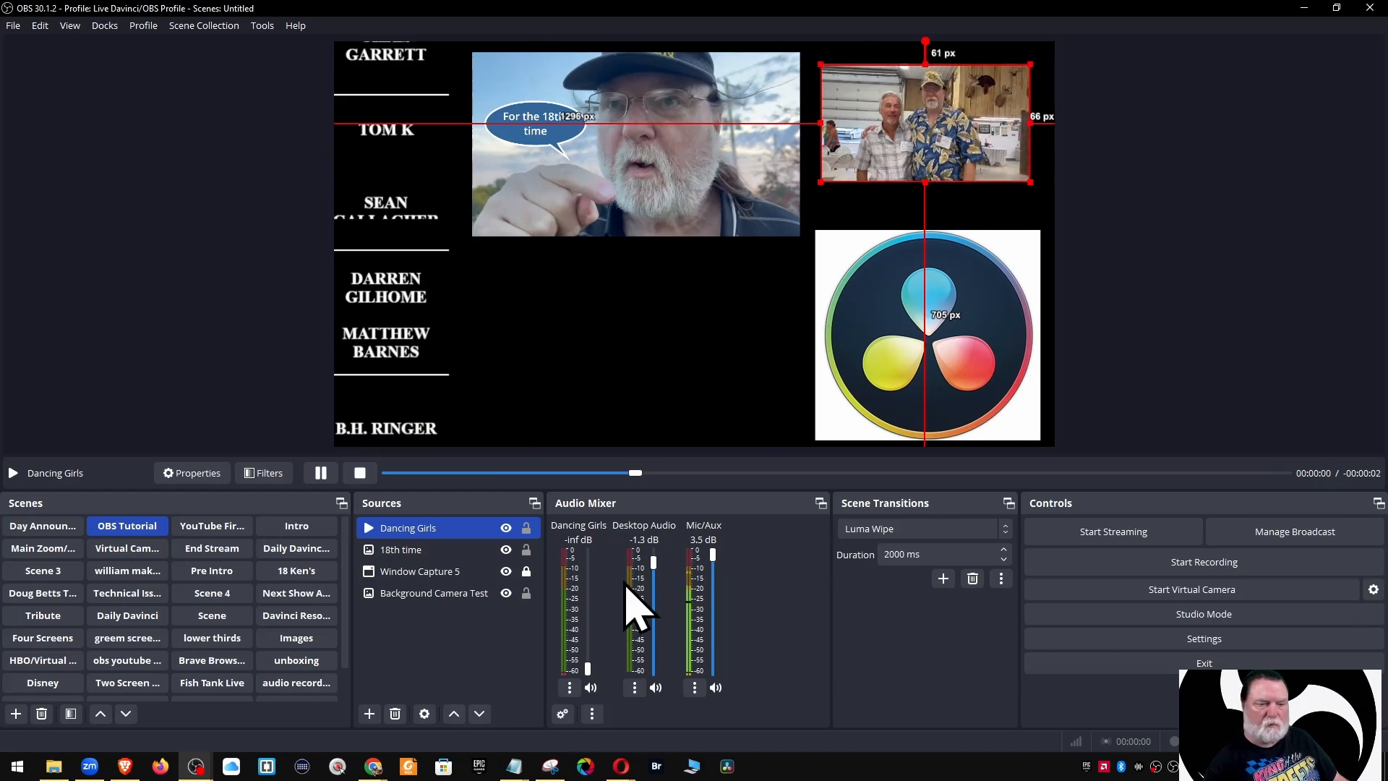
{"action": "left_click", "coordinate": [44, 548]}
Copy the Email text source from Main Zoom and paste it into the OBS Tutorial scene
{"action": "right_click", "coordinate": [402, 550]}
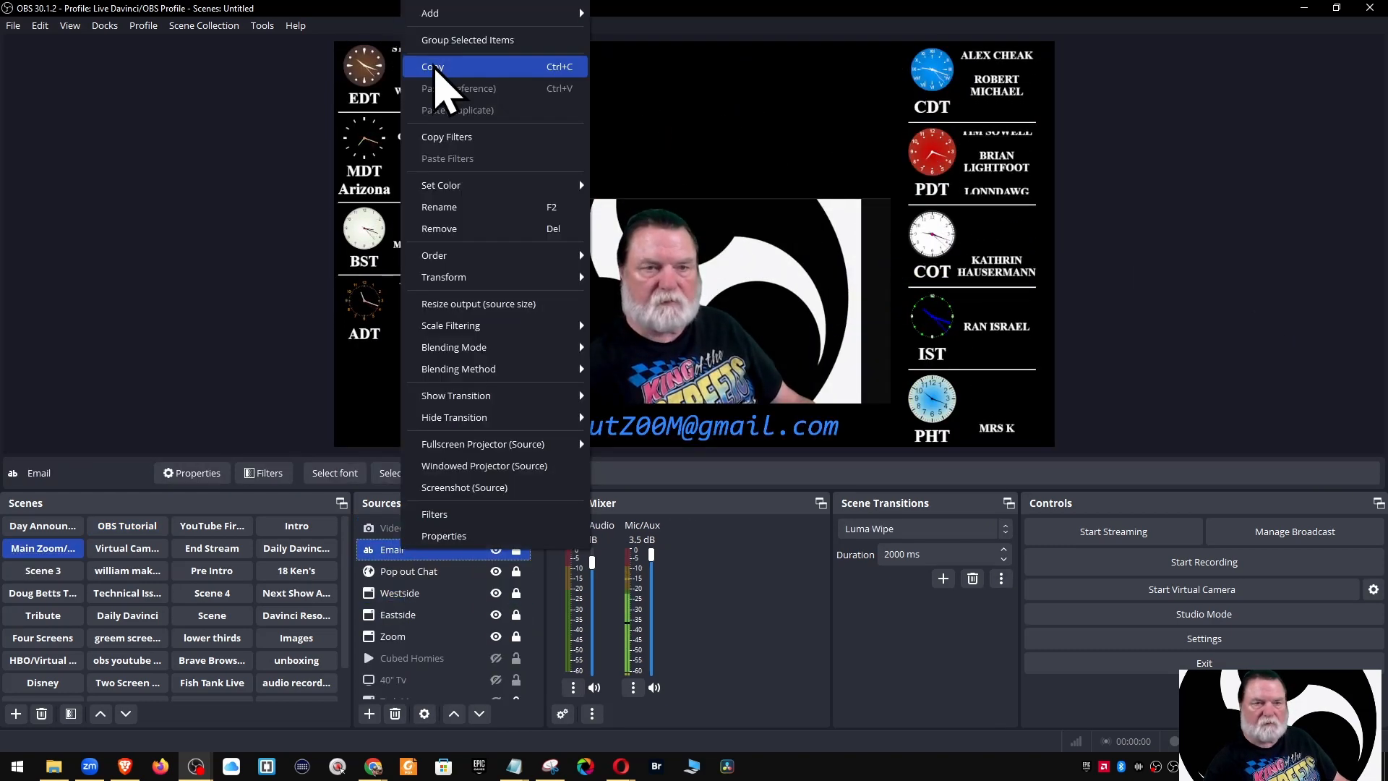
{"action": "left_click", "coordinate": [434, 67]}
{"action": "left_click", "coordinate": [127, 525]}
{"action": "right_click", "coordinate": [424, 639]}
{"action": "left_click", "coordinate": [453, 554]}
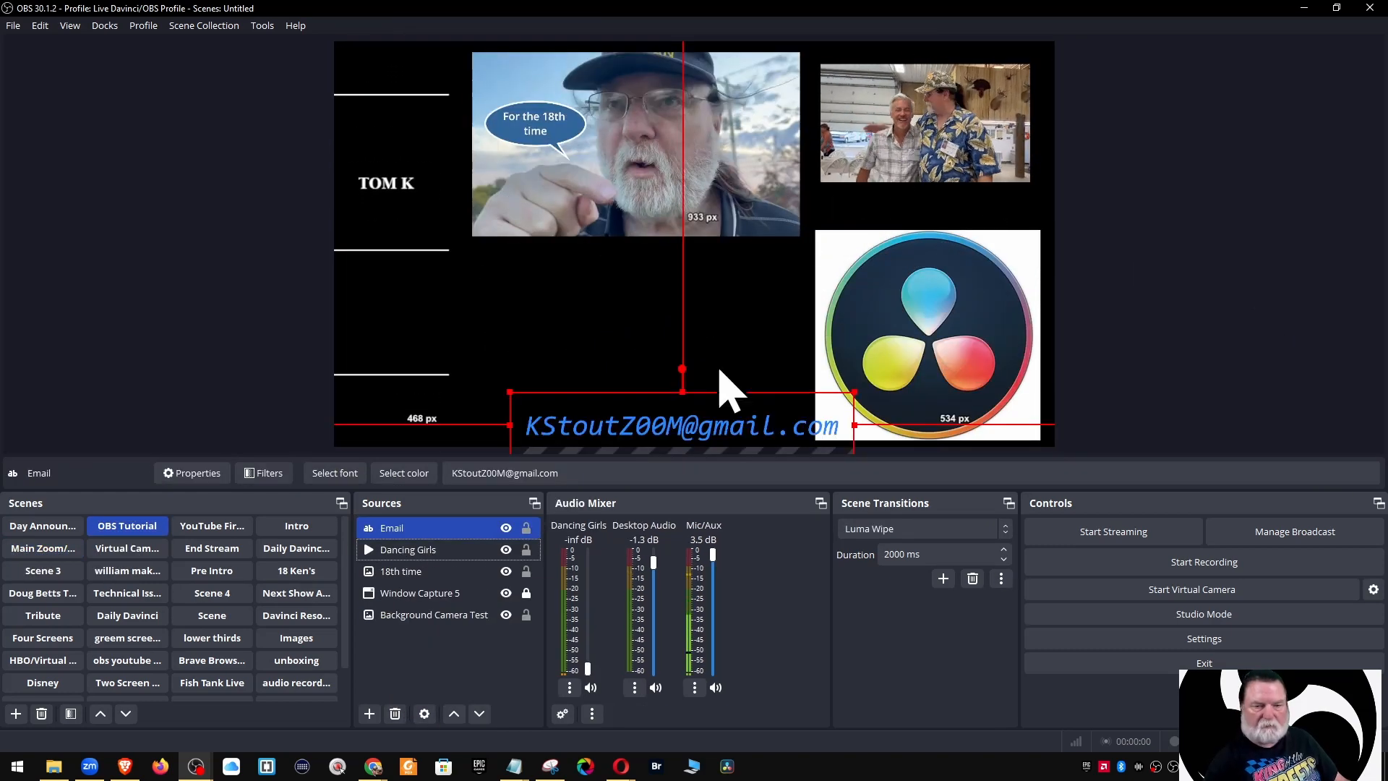
Position the pasted Email text along the bottom of the canvas
{"action": "left_click", "coordinate": [1135, 374]}
{"action": "left_click", "coordinate": [505, 531]}
{"action": "left_click", "coordinate": [505, 531]}
{"action": "left_click", "coordinate": [660, 424]}
{"action": "left_click_drag", "start_coordinate": [660, 424], "coordinate": [621, 415]}
{"action": "left_click", "coordinate": [1135, 374]}
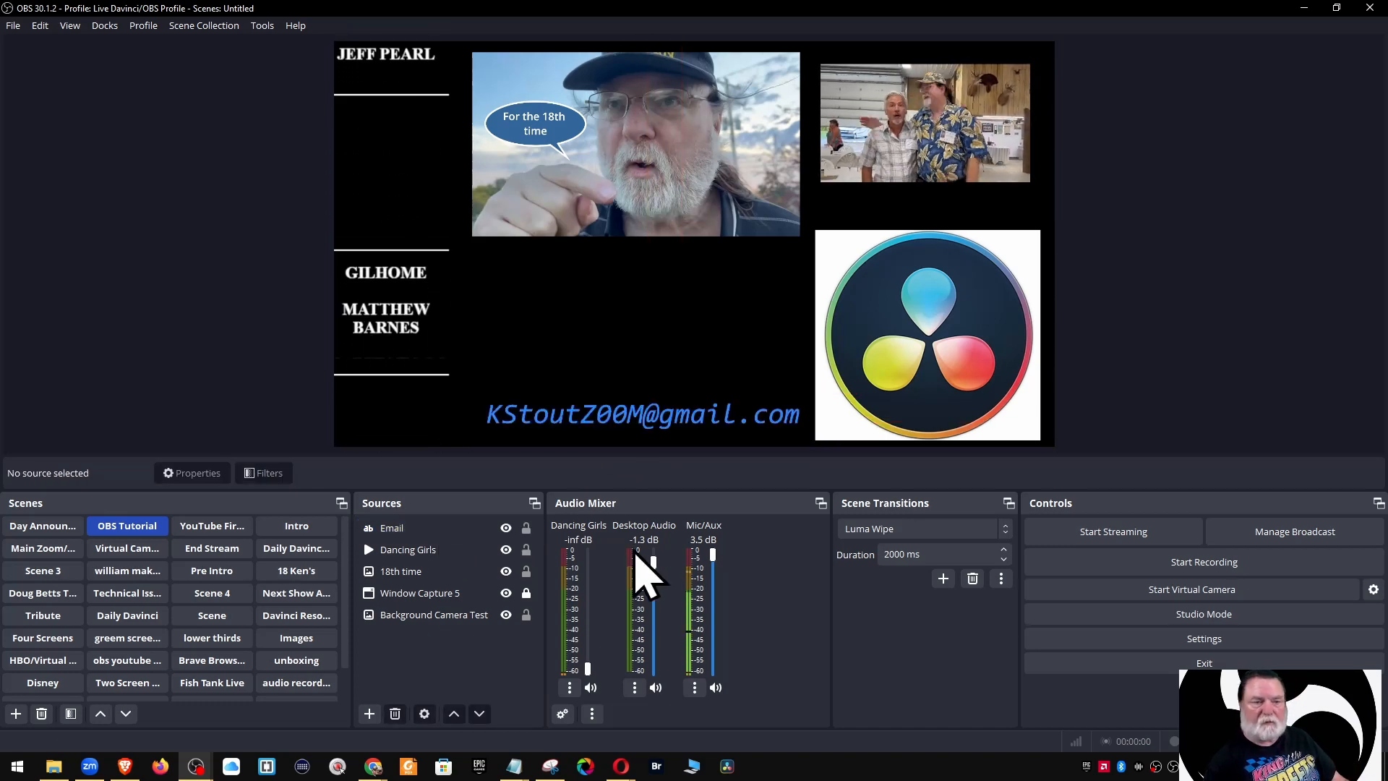
{"action": "right_click", "coordinate": [403, 528]}
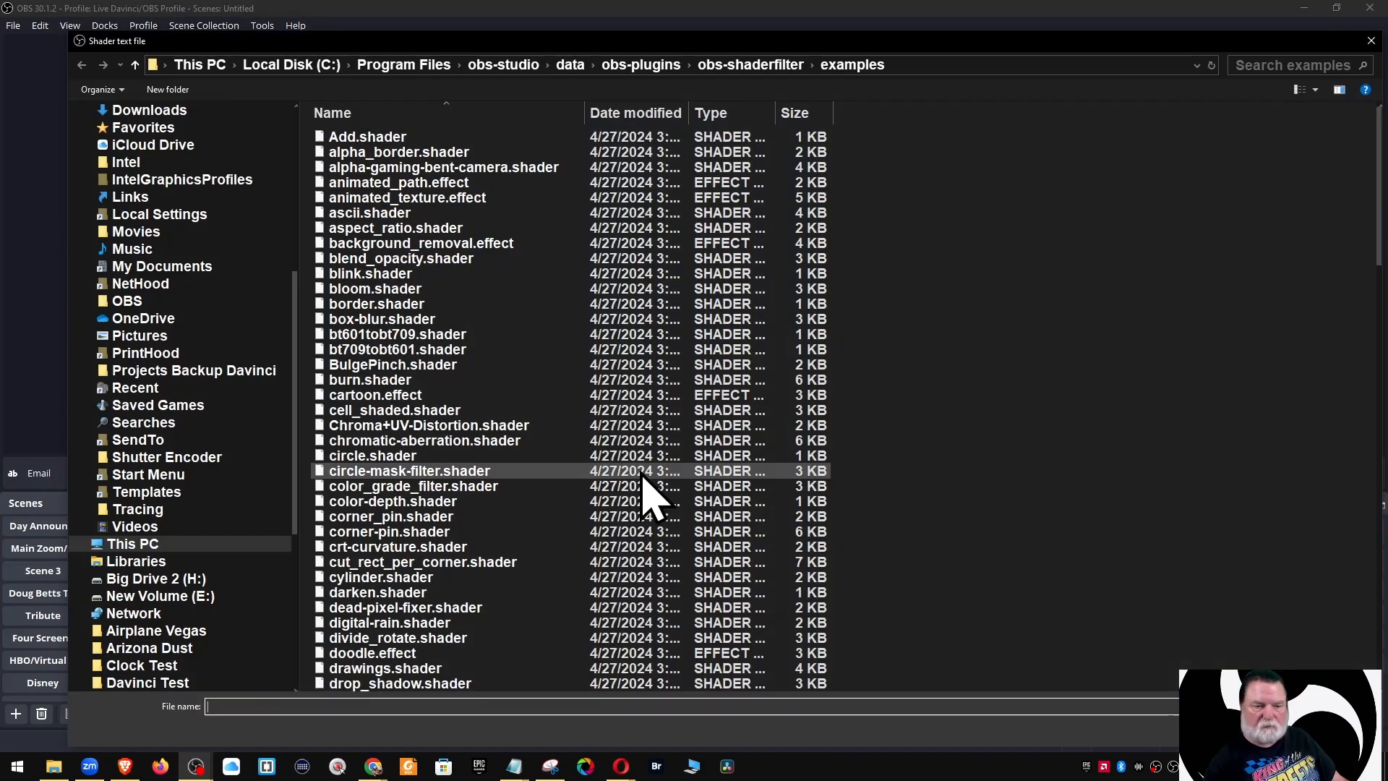
{"action": "scroll", "coordinate": [652, 487], "scroll_direction": "down", "scroll_amount": 7}
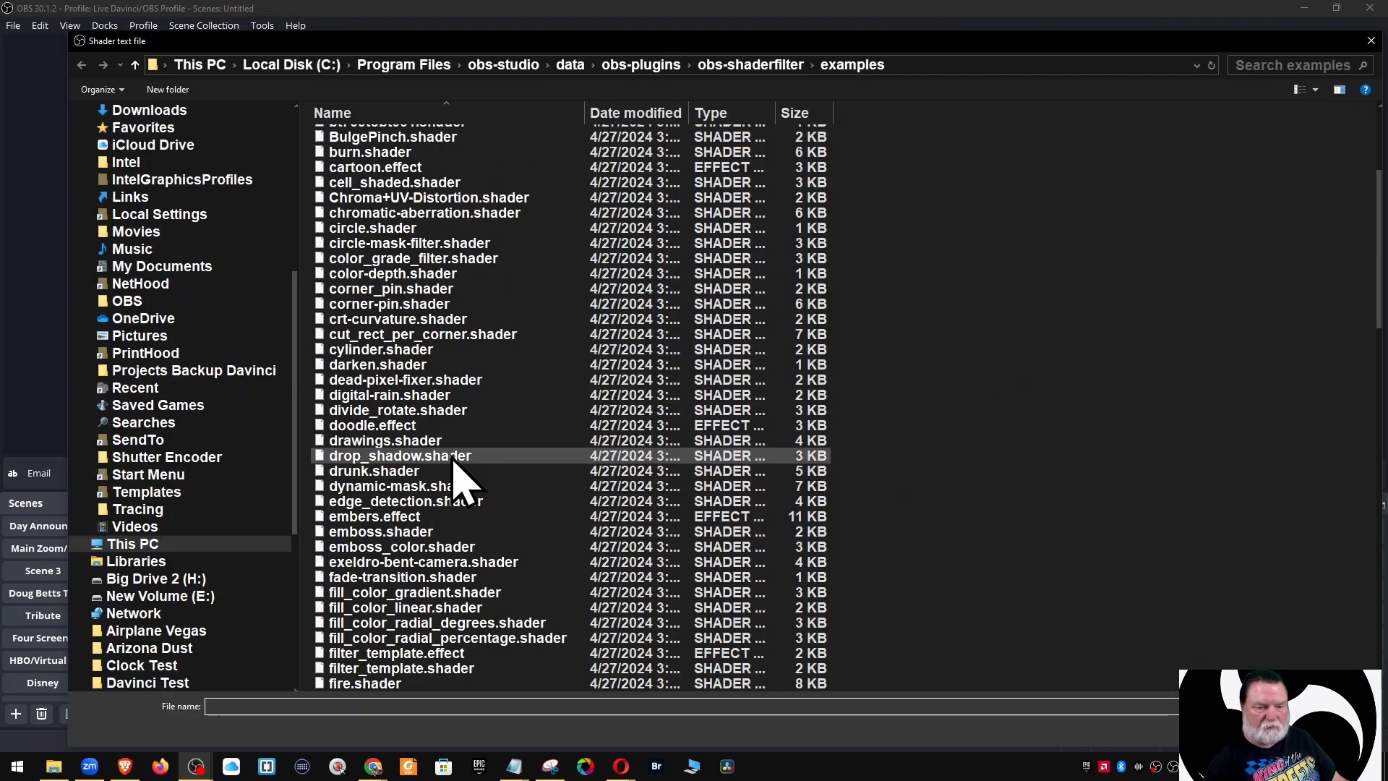
{"action": "scroll", "coordinate": [455, 481], "scroll_direction": "down", "scroll_amount": 5}
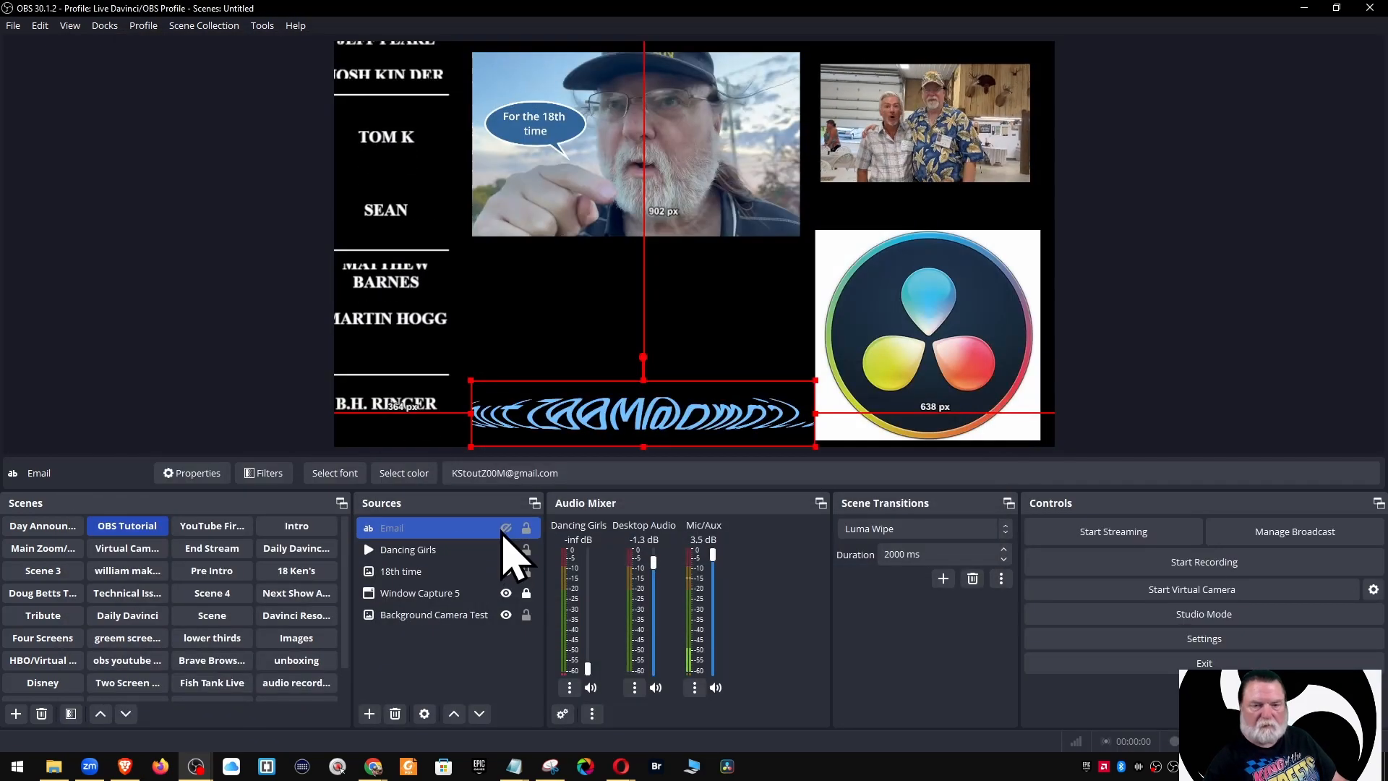
Give the 18th time image a shader hide transition and browse for Add.shader as its show transition
{"action": "left_click", "coordinate": [1193, 426]}
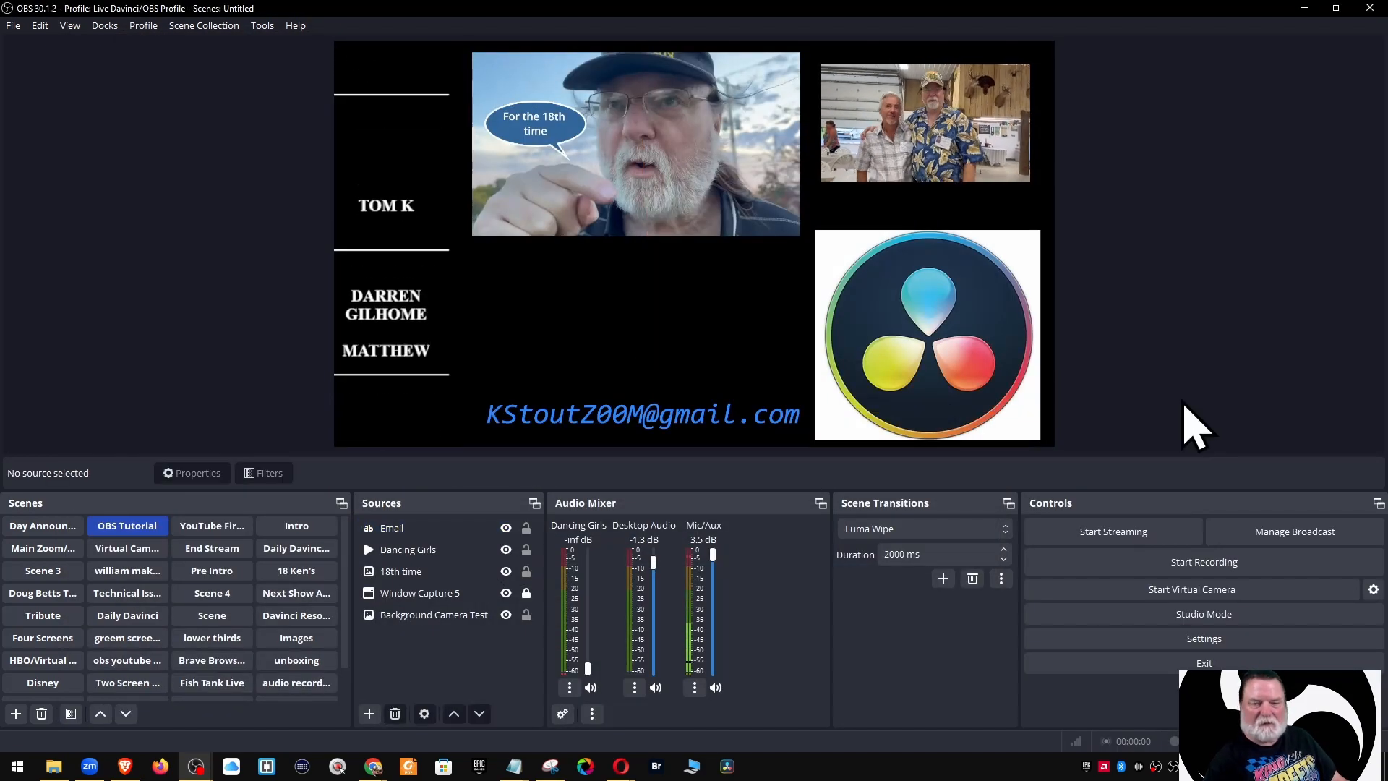
{"action": "left_click", "coordinate": [401, 571]}
{"action": "right_click", "coordinate": [401, 571]}
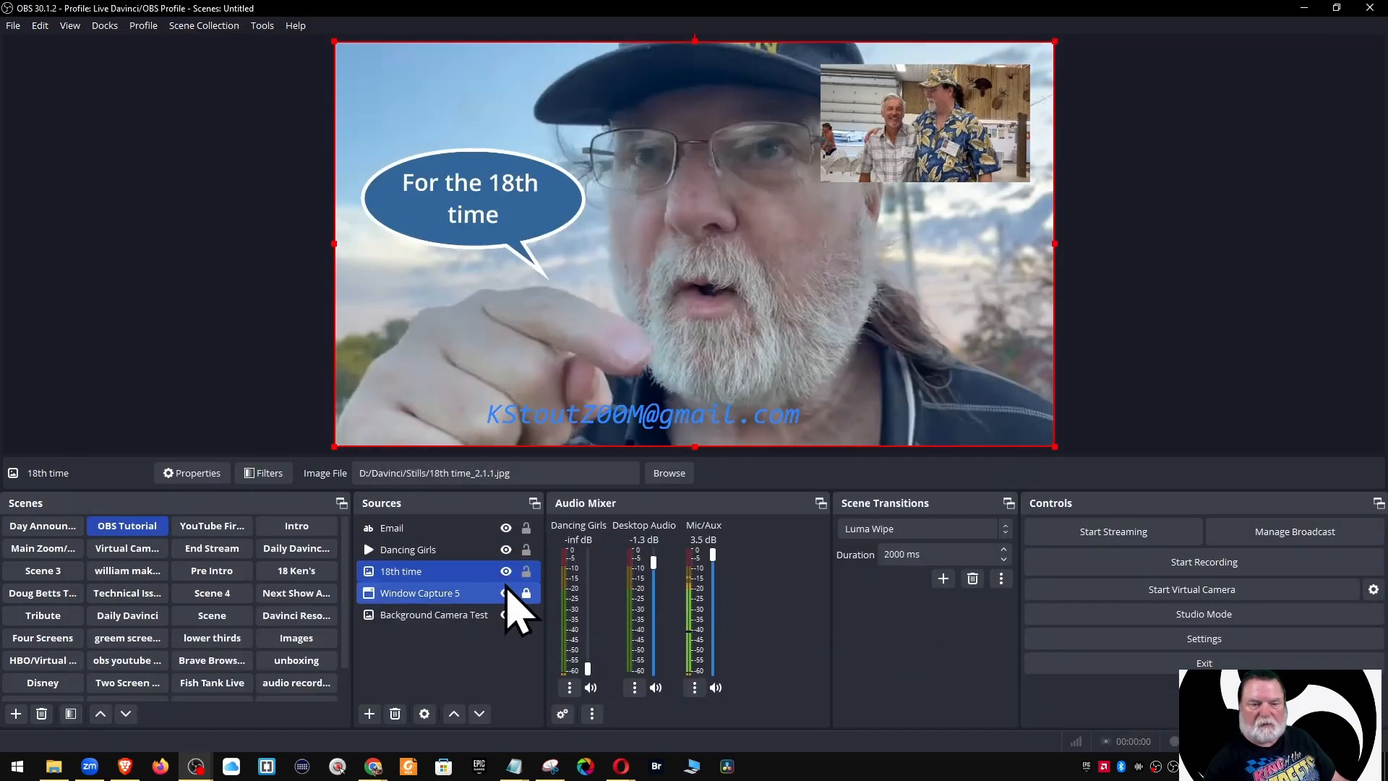
{"action": "left_click", "coordinate": [507, 571]}
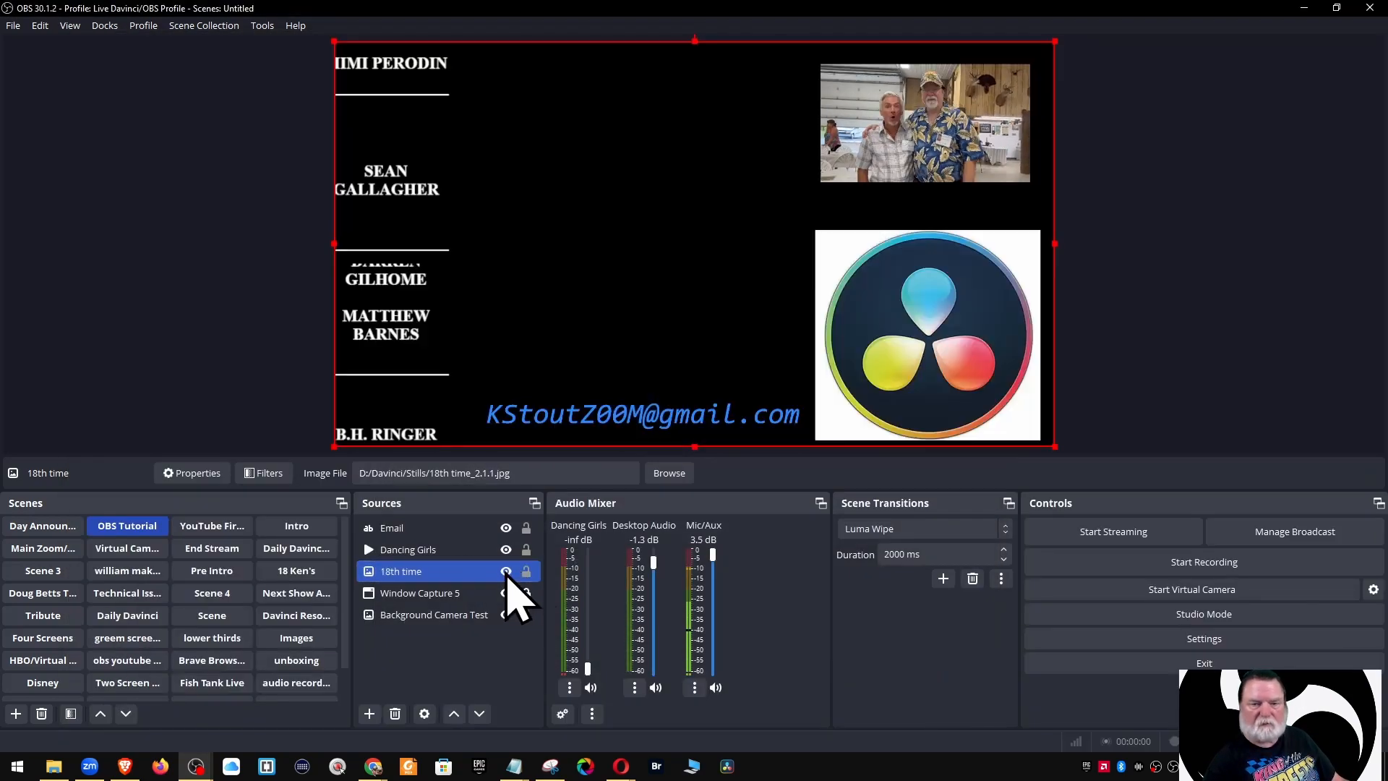
{"action": "left_click", "coordinate": [506, 572]}
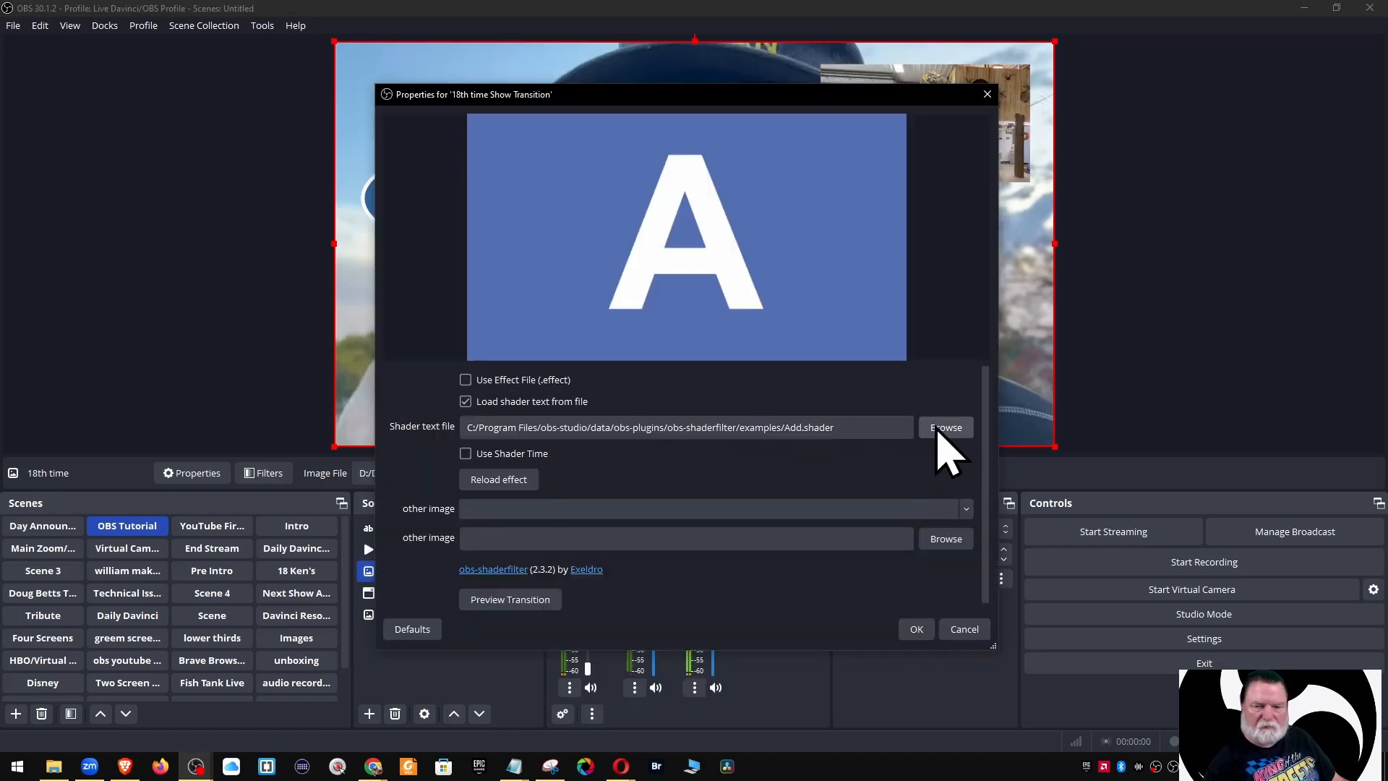
{"action": "left_click", "coordinate": [940, 427]}
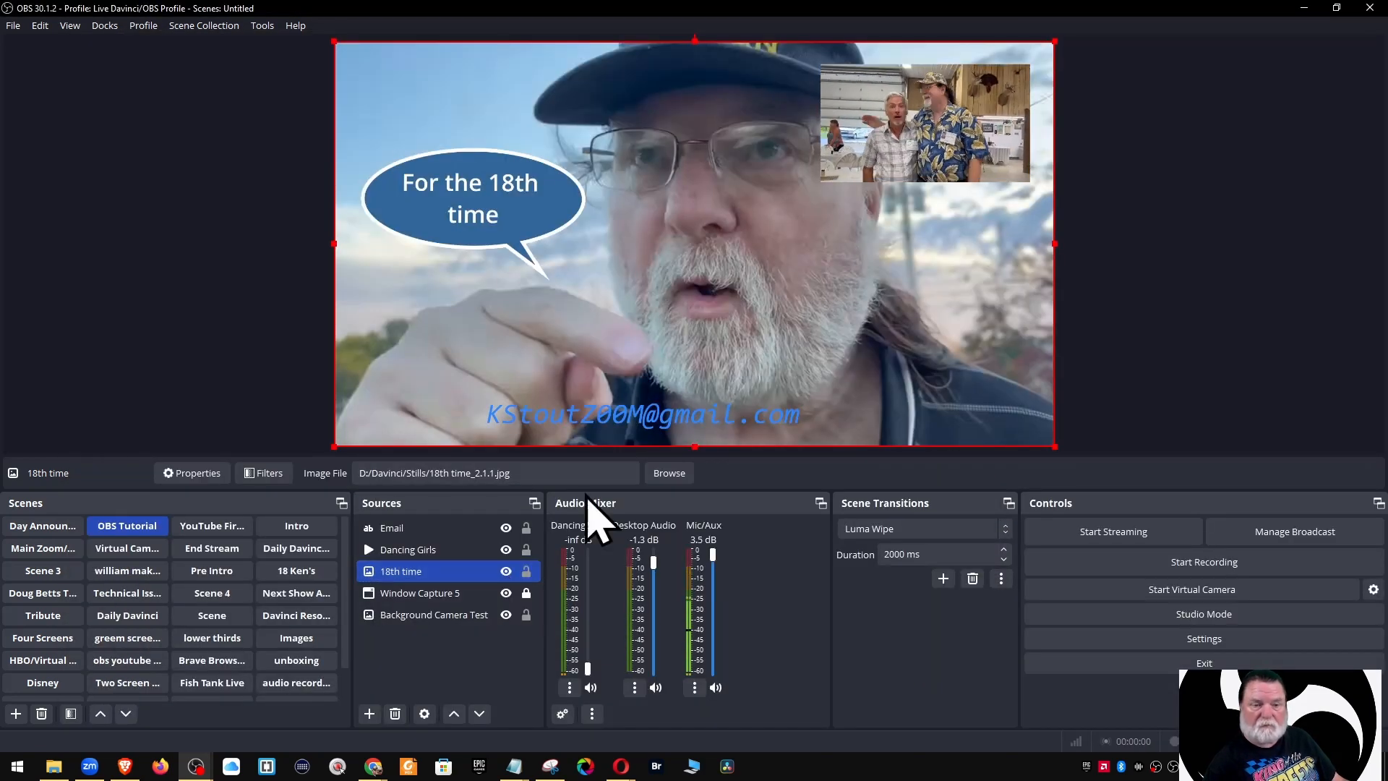
{"action": "left_click_drag", "start_coordinate": [427, 551], "coordinate": [425, 579]}
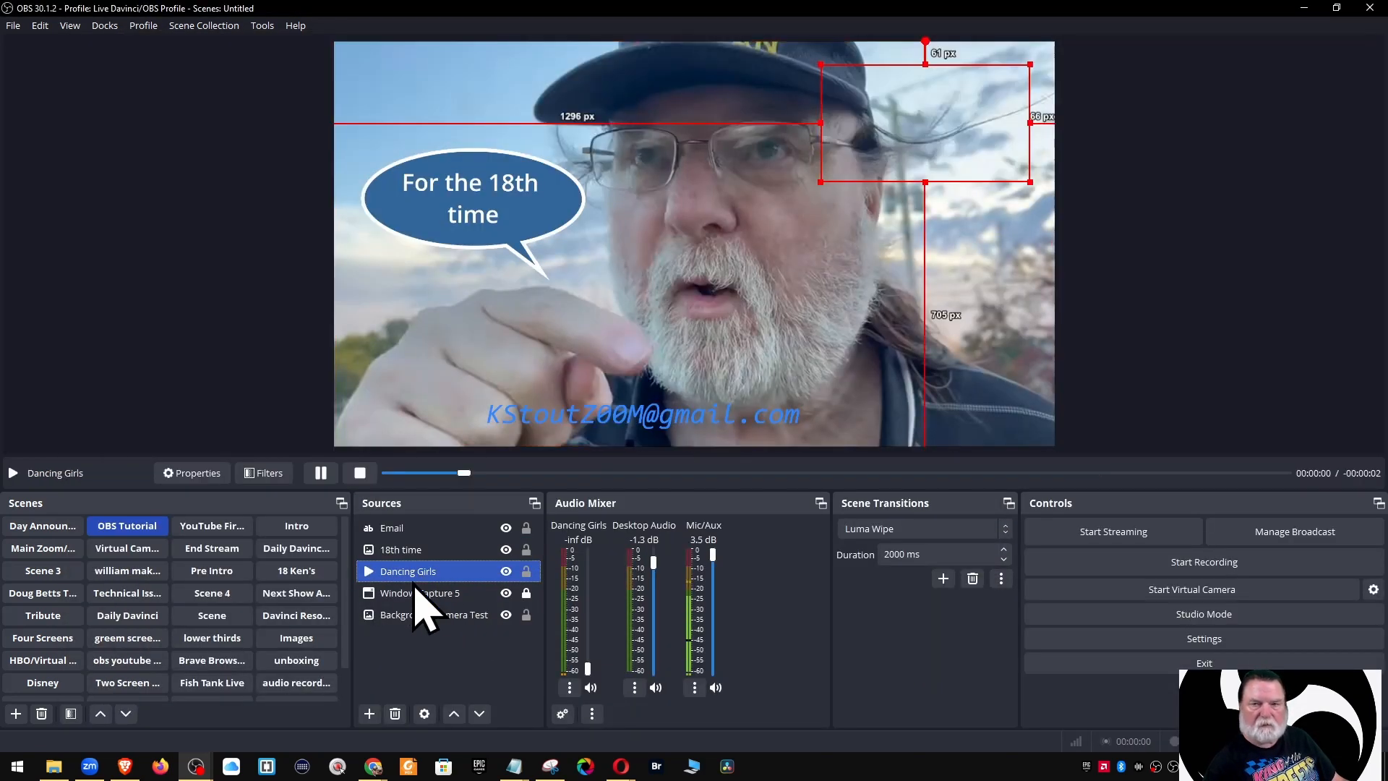
{"action": "left_click", "coordinate": [1149, 441]}
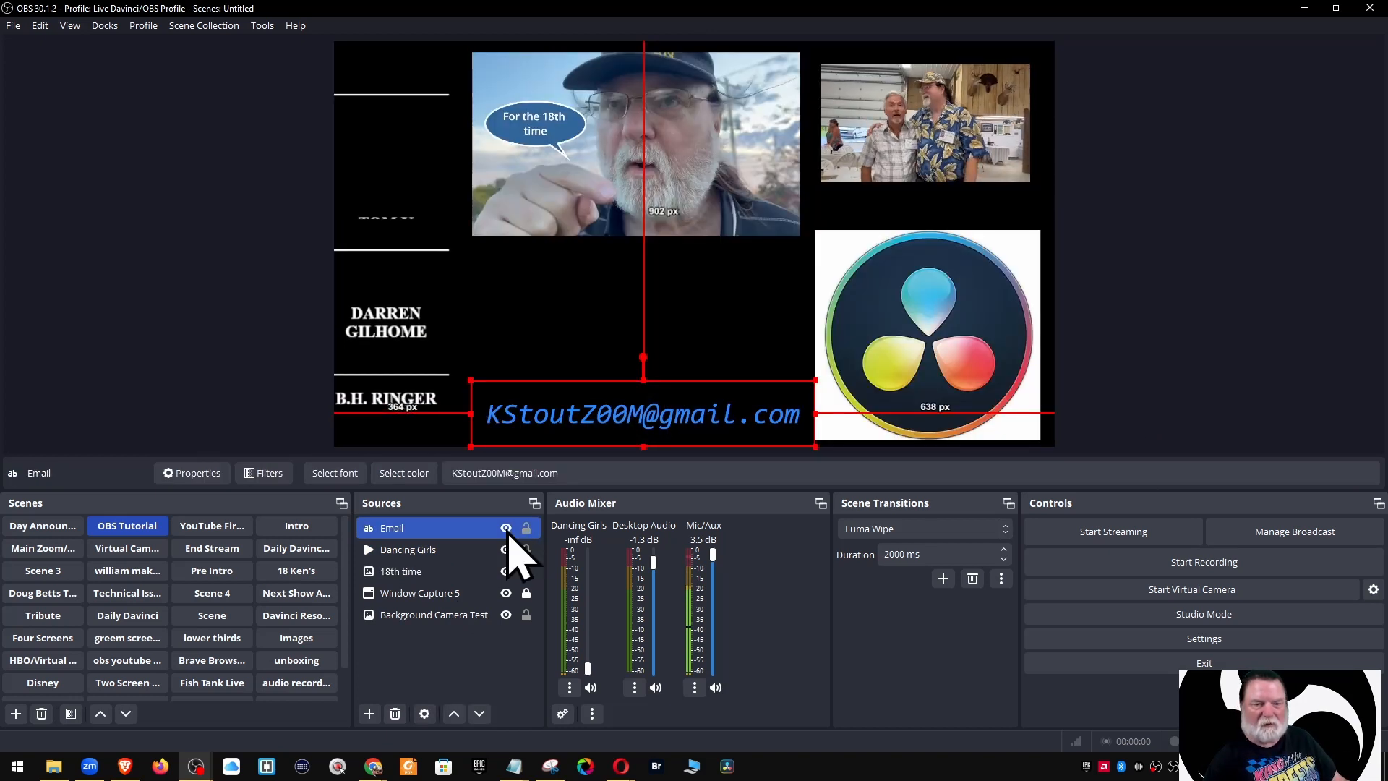
{"action": "left_click", "coordinate": [1186, 406]}
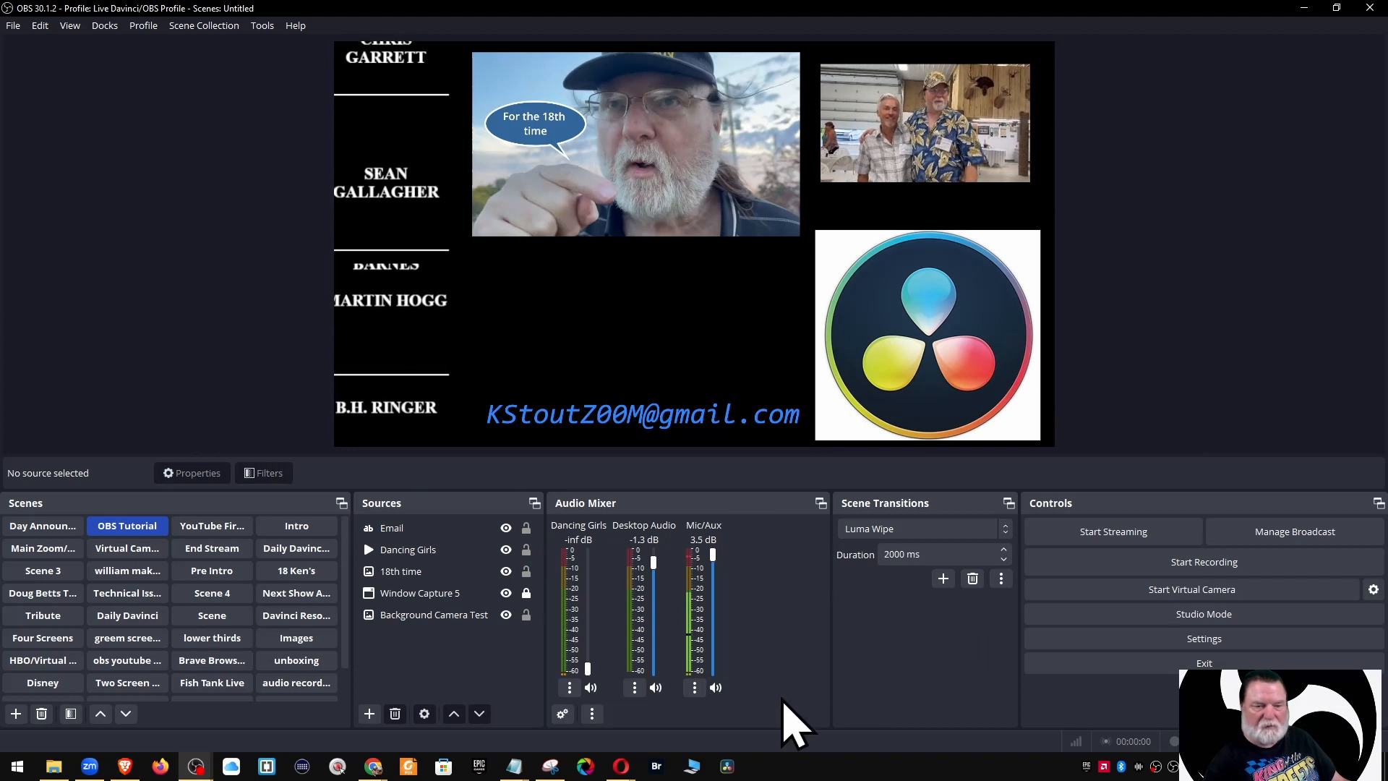
{"action": "left_click", "coordinate": [427, 571]}
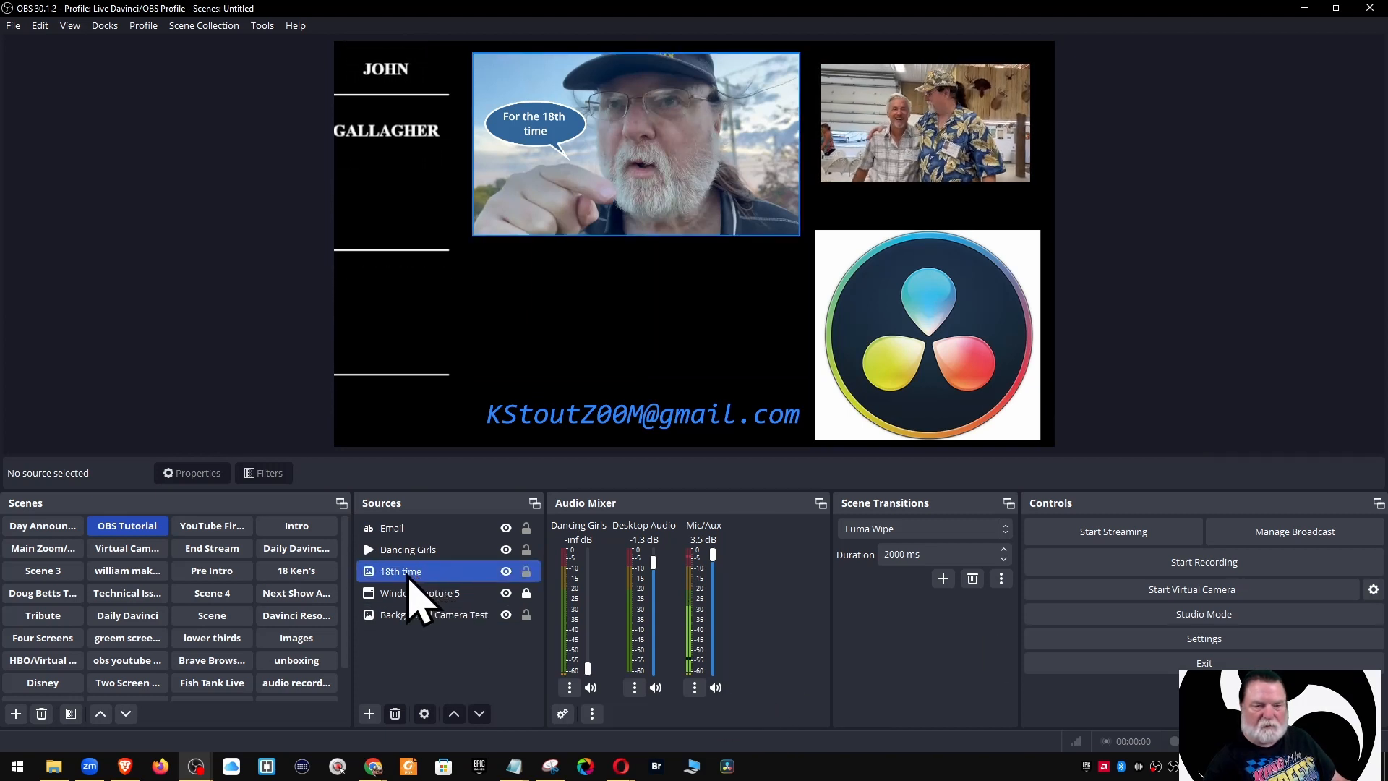
{"action": "left_click", "coordinate": [608, 124]}
{"action": "right_click", "coordinate": [611, 134]}
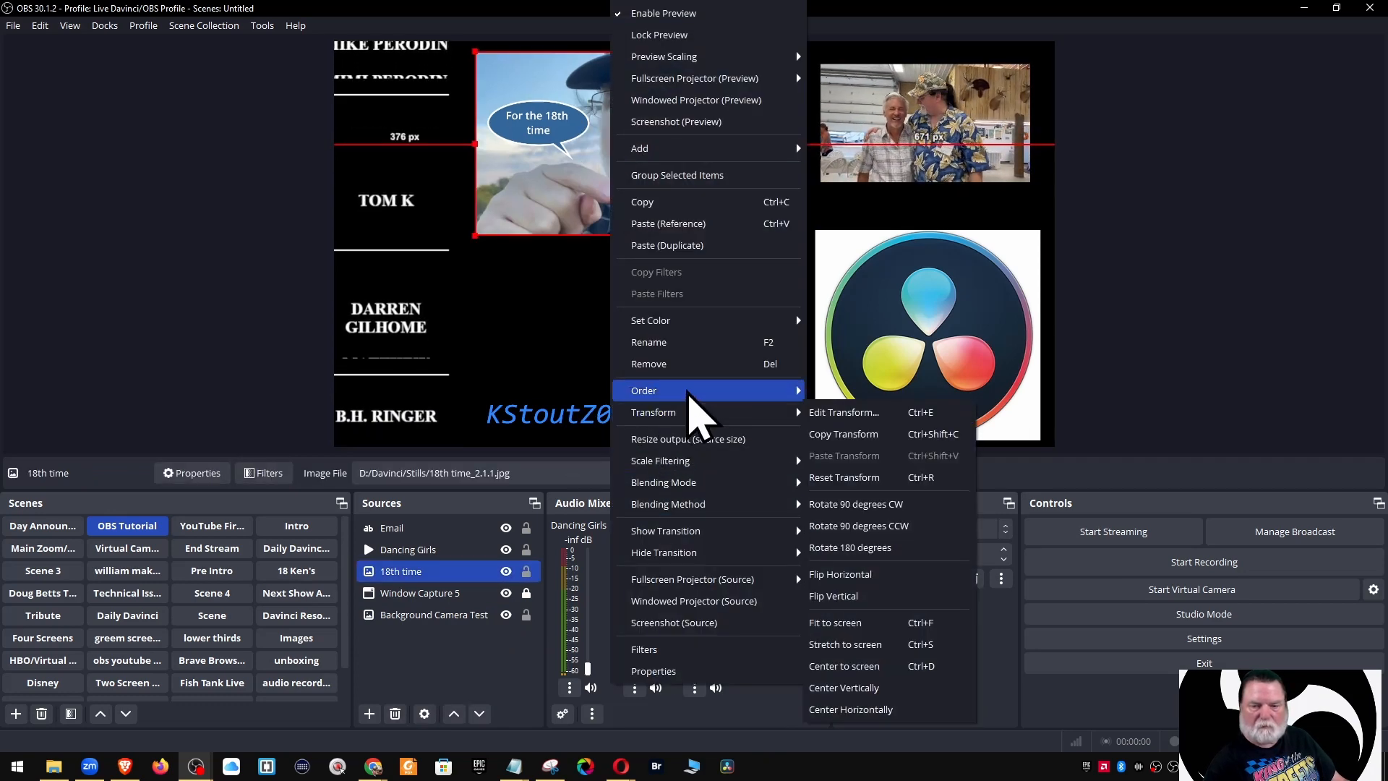
{"action": "left_click", "coordinate": [837, 626]}
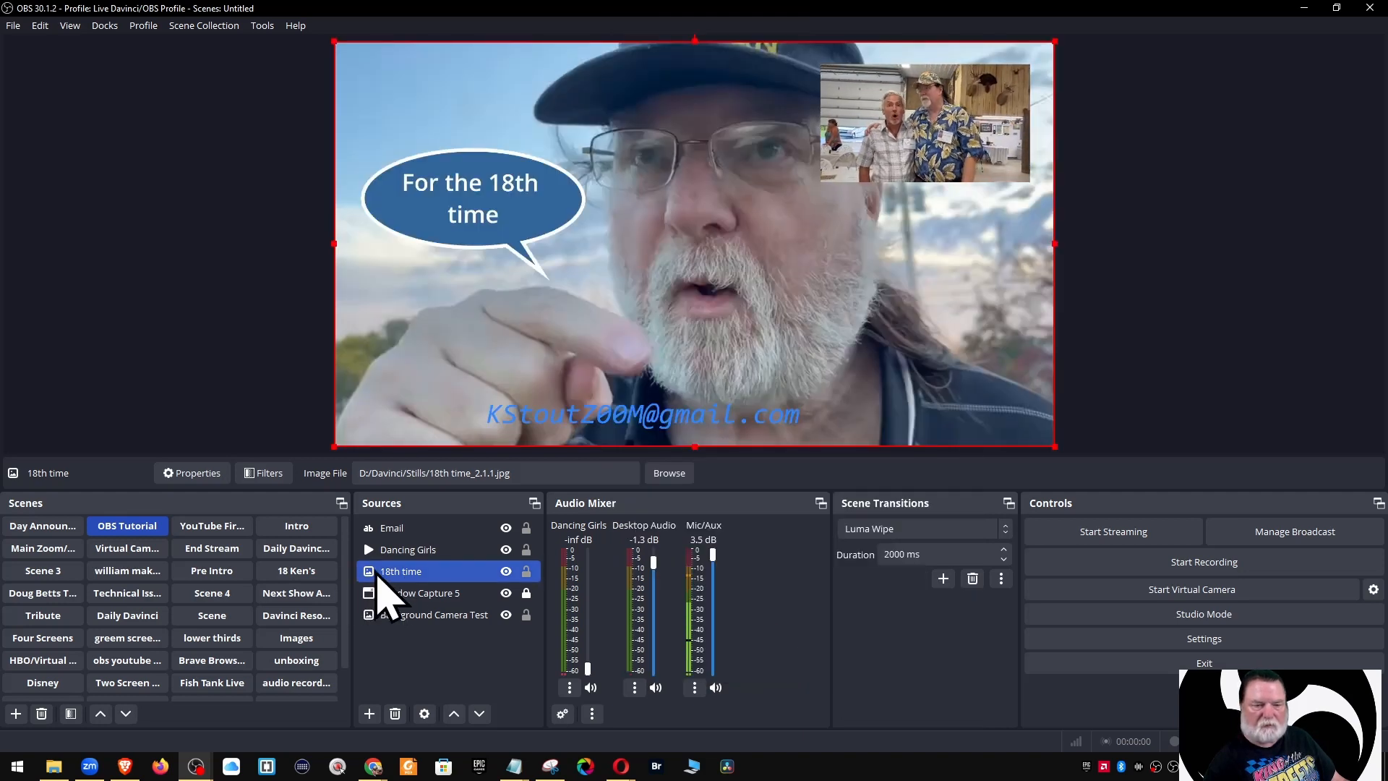
{"action": "right_click", "coordinate": [389, 580]}
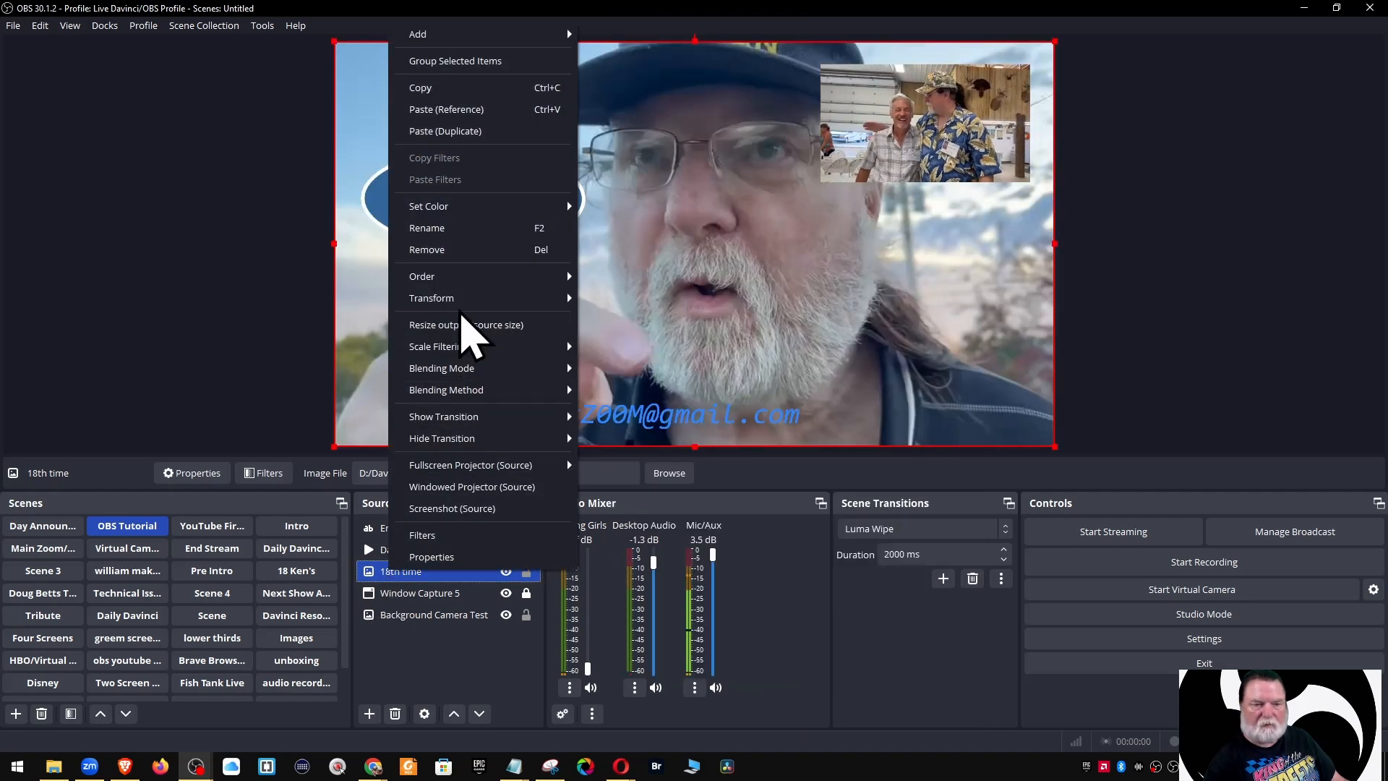
{"action": "mouse_move", "coordinate": [457, 433]}
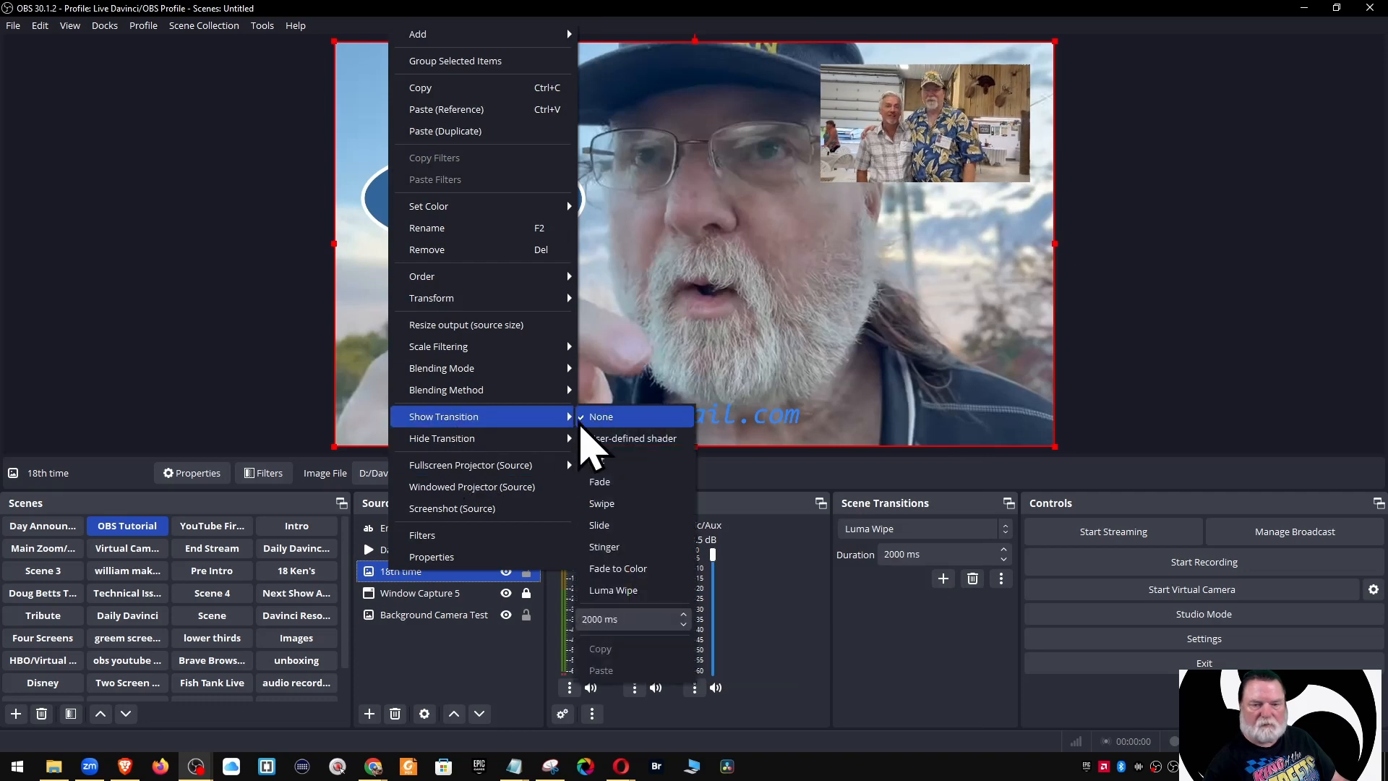
{"action": "left_click", "coordinate": [600, 438]}
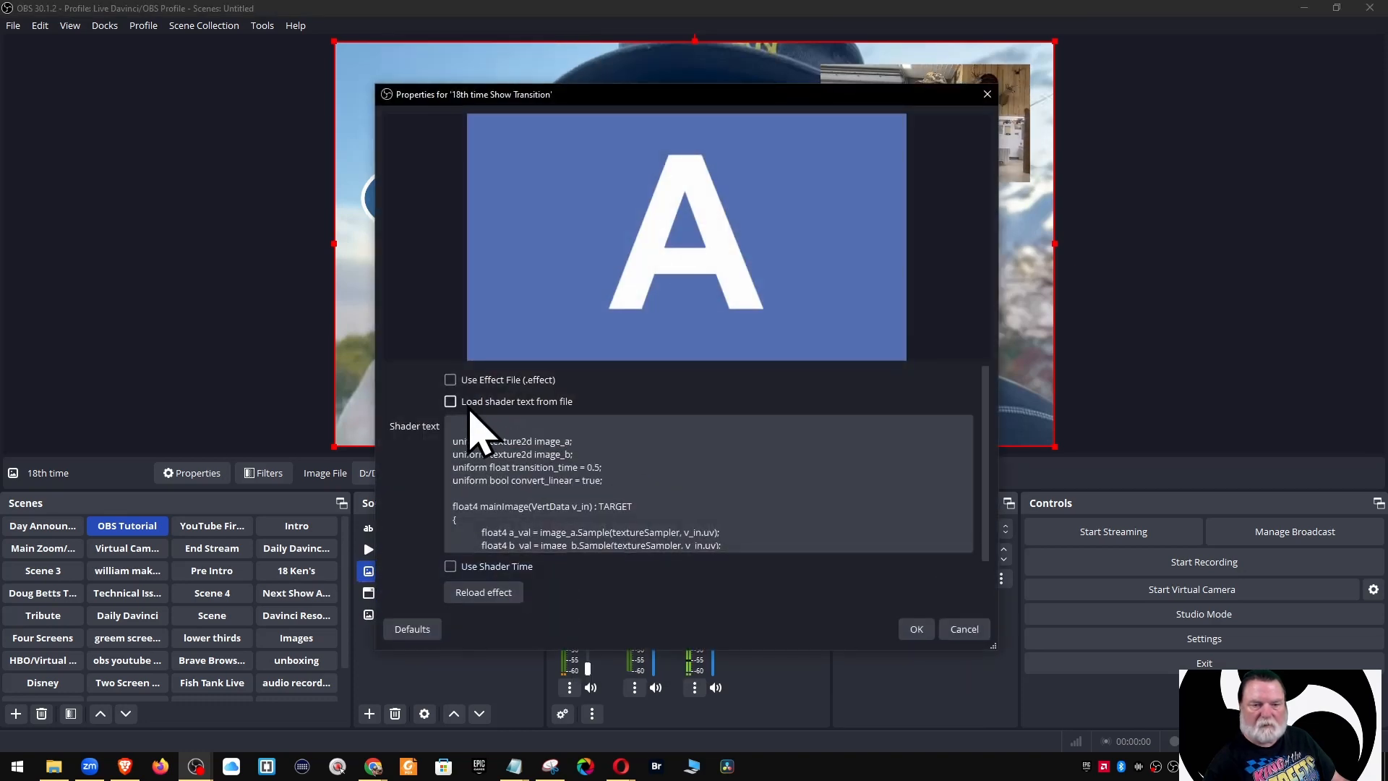
{"action": "left_click", "coordinate": [452, 402]}
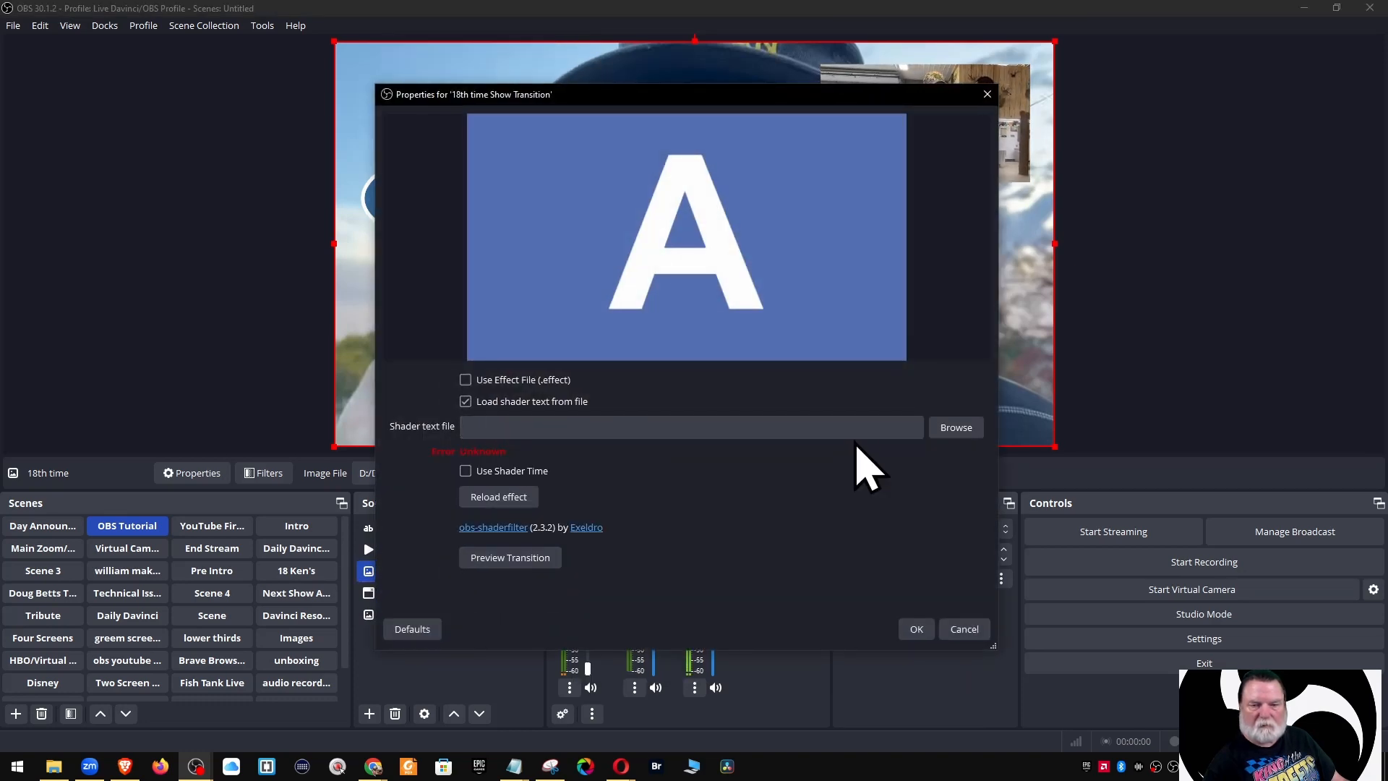
{"action": "left_click", "coordinate": [953, 428]}
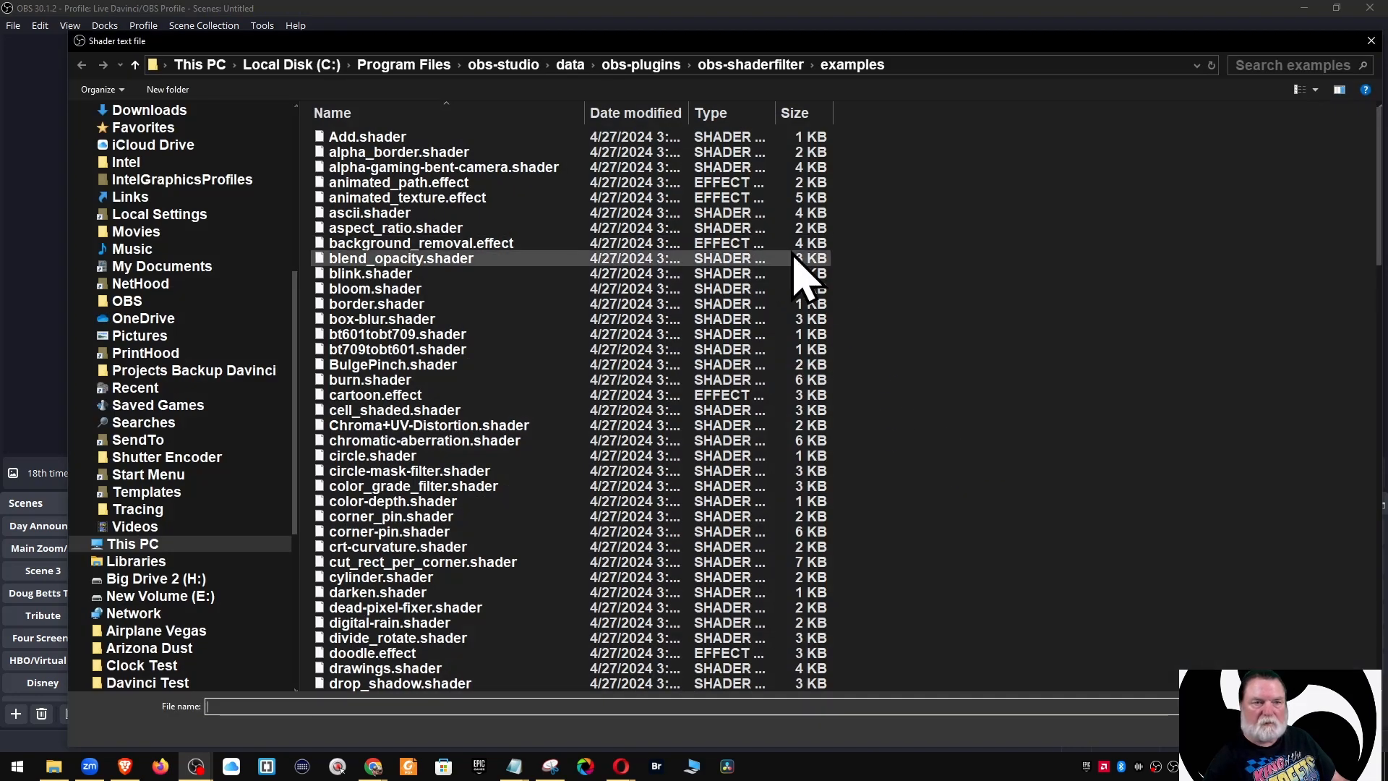
{"action": "left_click", "coordinate": [371, 139]}
{"action": "left_click", "coordinate": [1267, 730]}
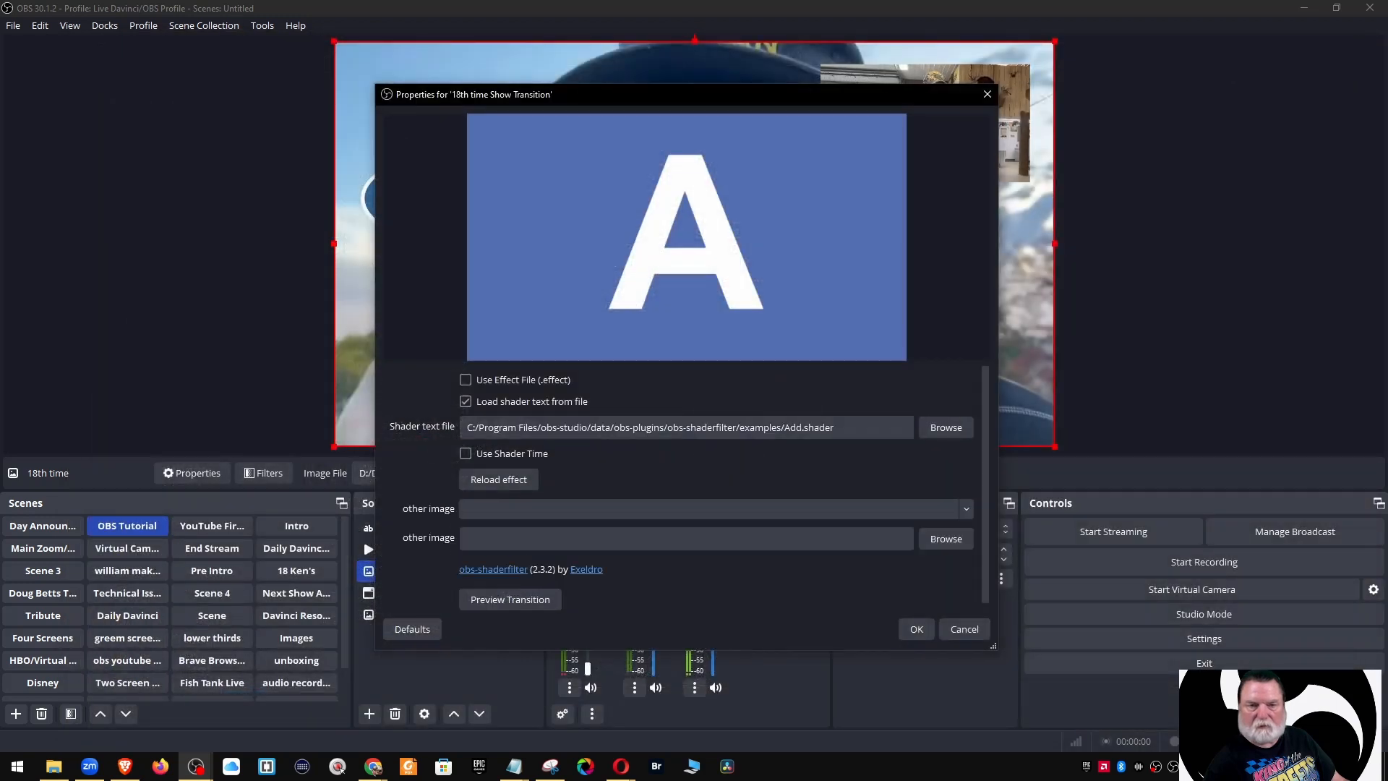
{"action": "left_click", "coordinate": [917, 629]}
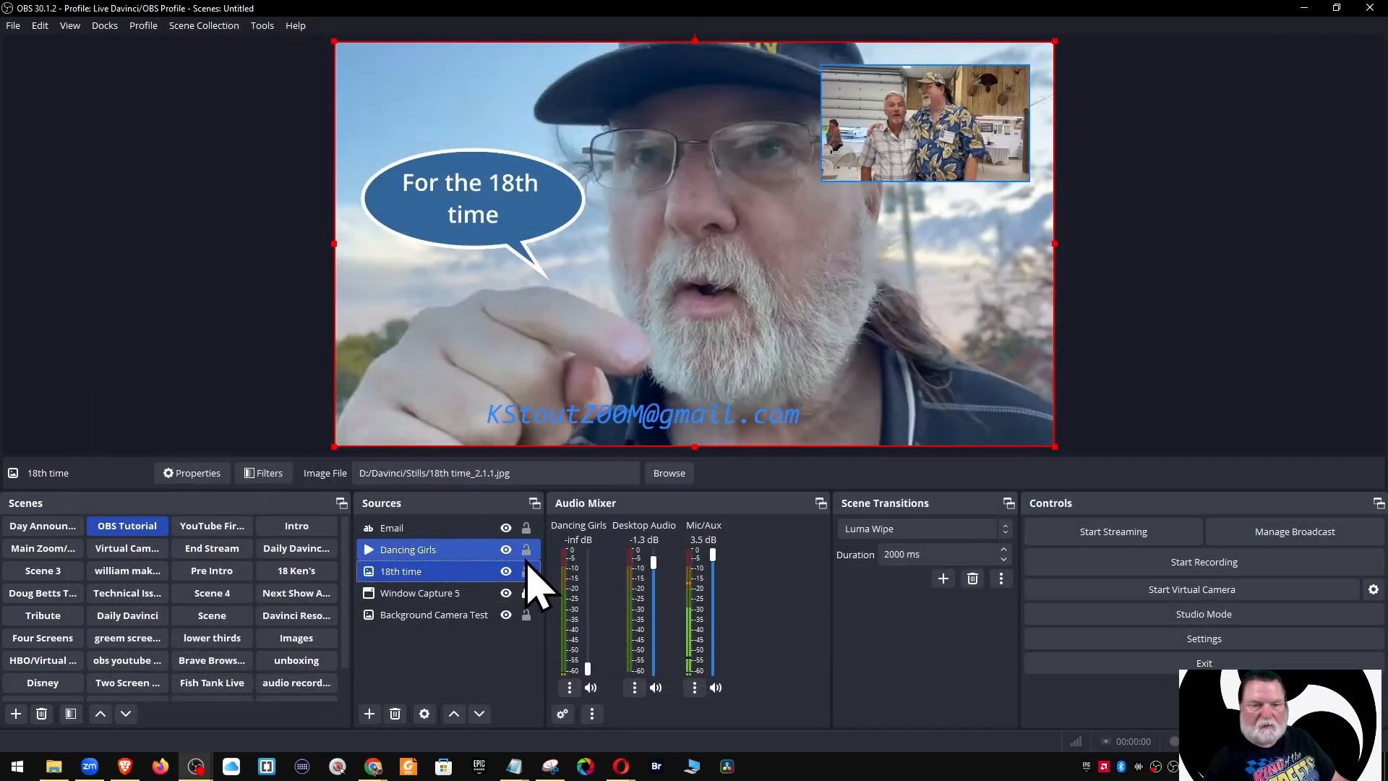
{"action": "left_click", "coordinate": [507, 571]}
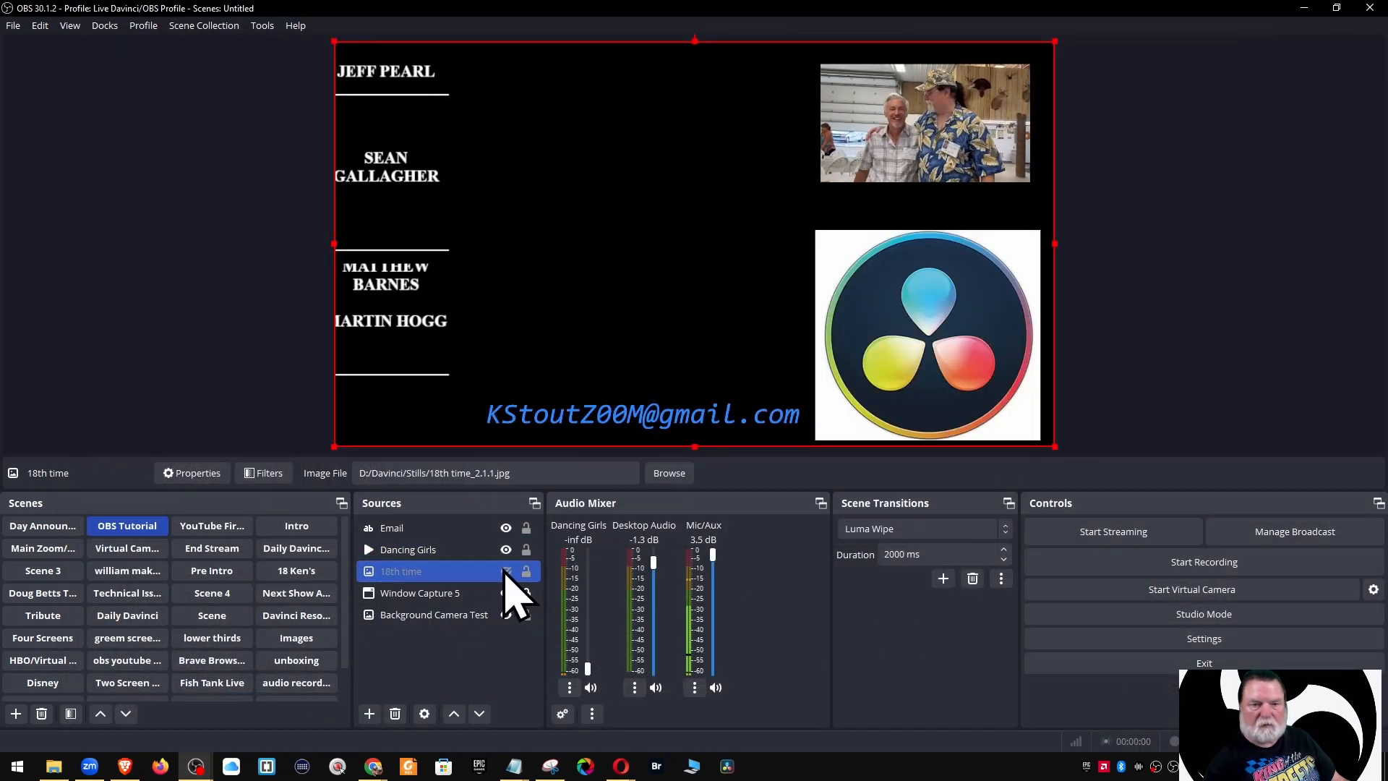
{"action": "left_click", "coordinate": [506, 572]}
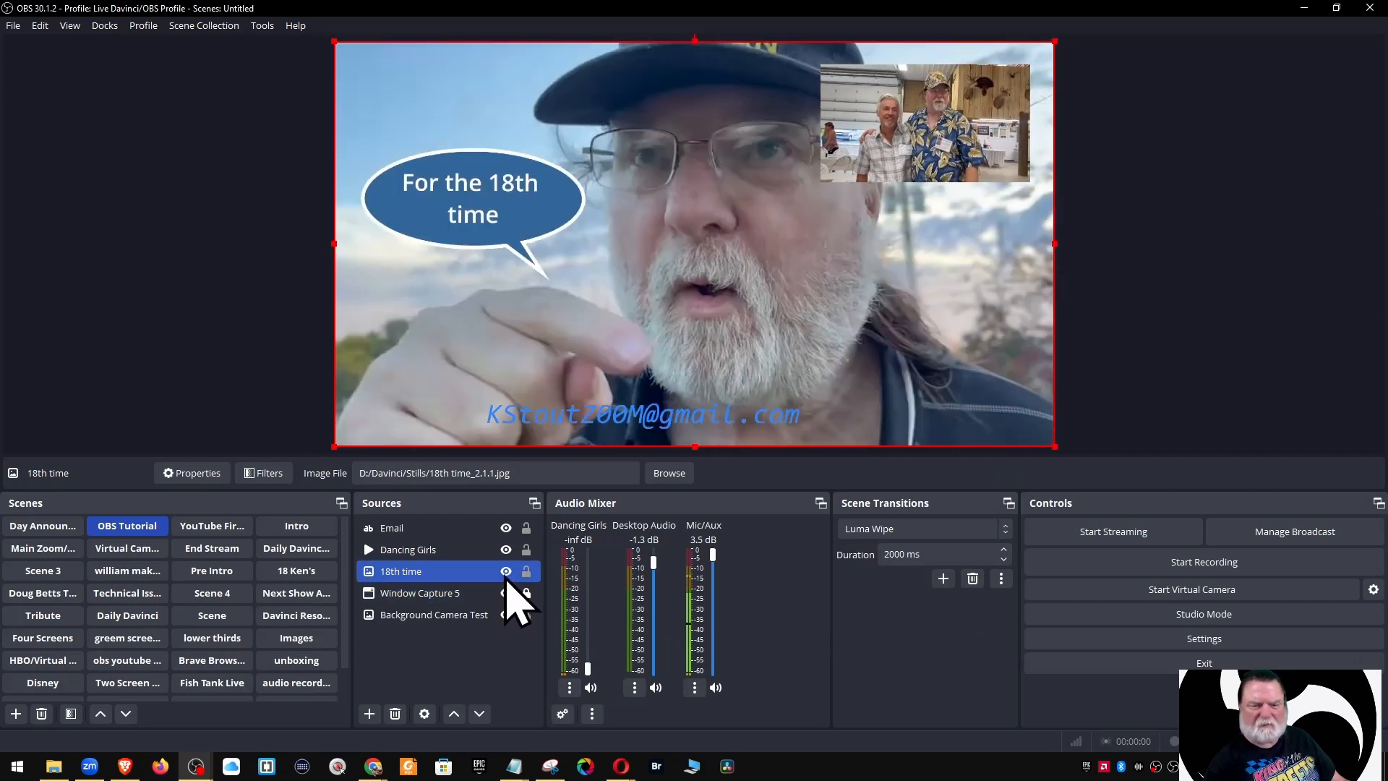
{"action": "left_click", "coordinate": [506, 573]}
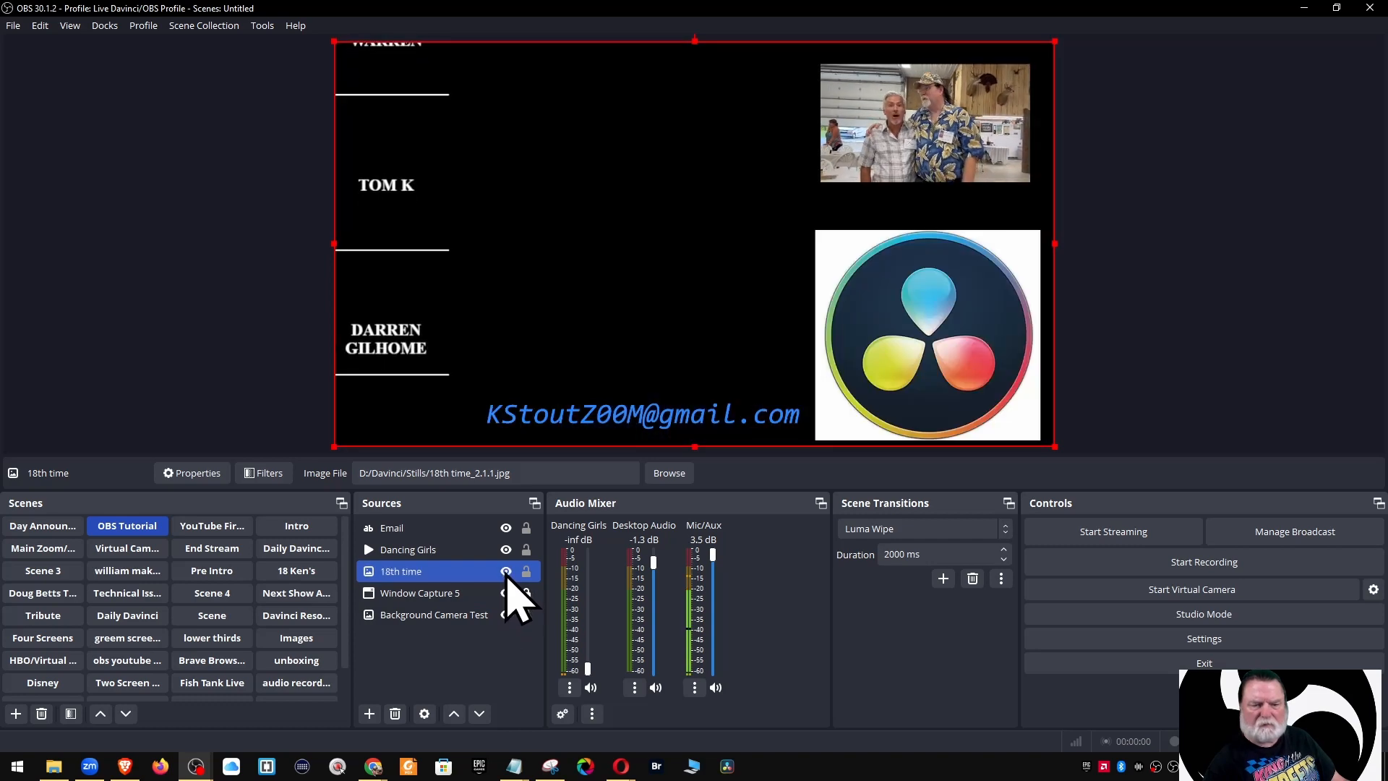
{"action": "left_click", "coordinate": [506, 573]}
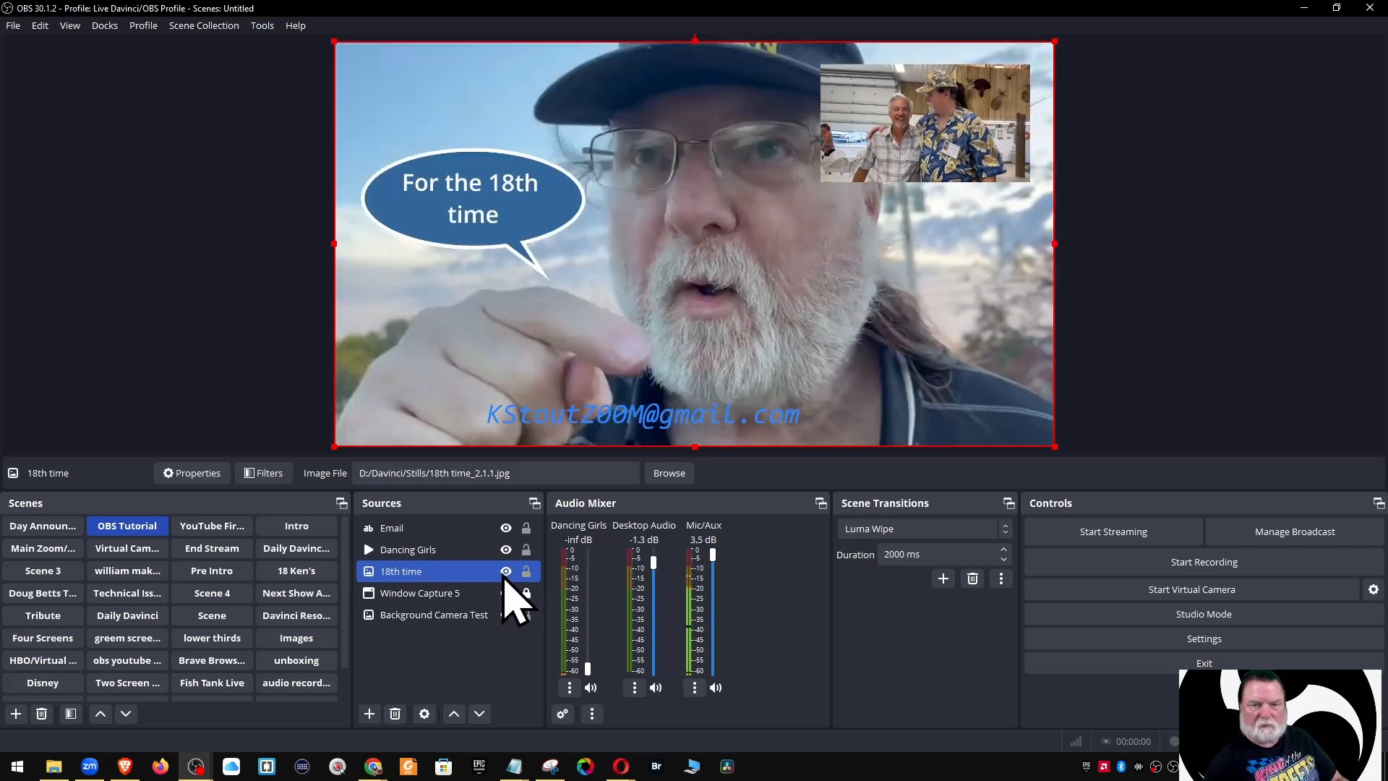
Load Add.shader as 18th time's user-defined hide transition and test it by toggling visibility
{"action": "right_click", "coordinate": [423, 571]}
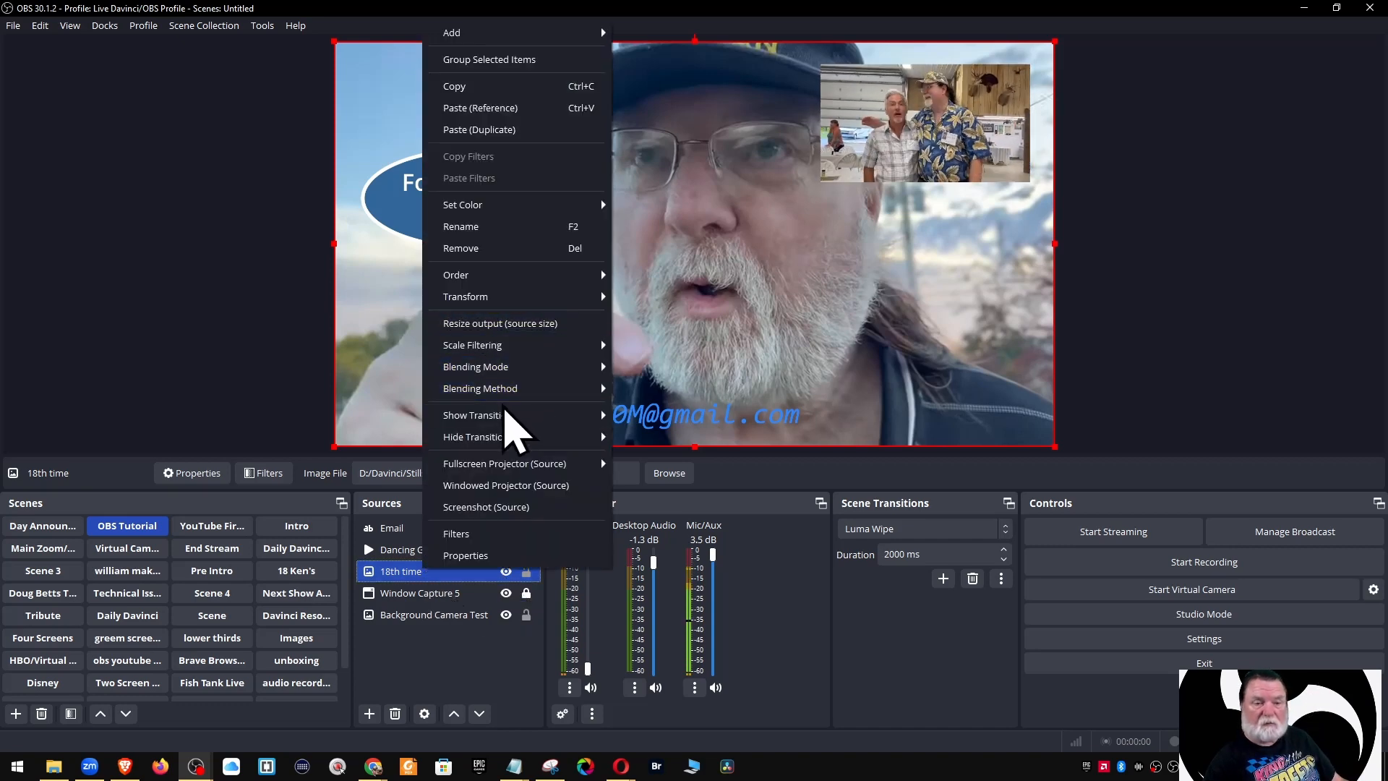
{"action": "mouse_move", "coordinate": [509, 437]}
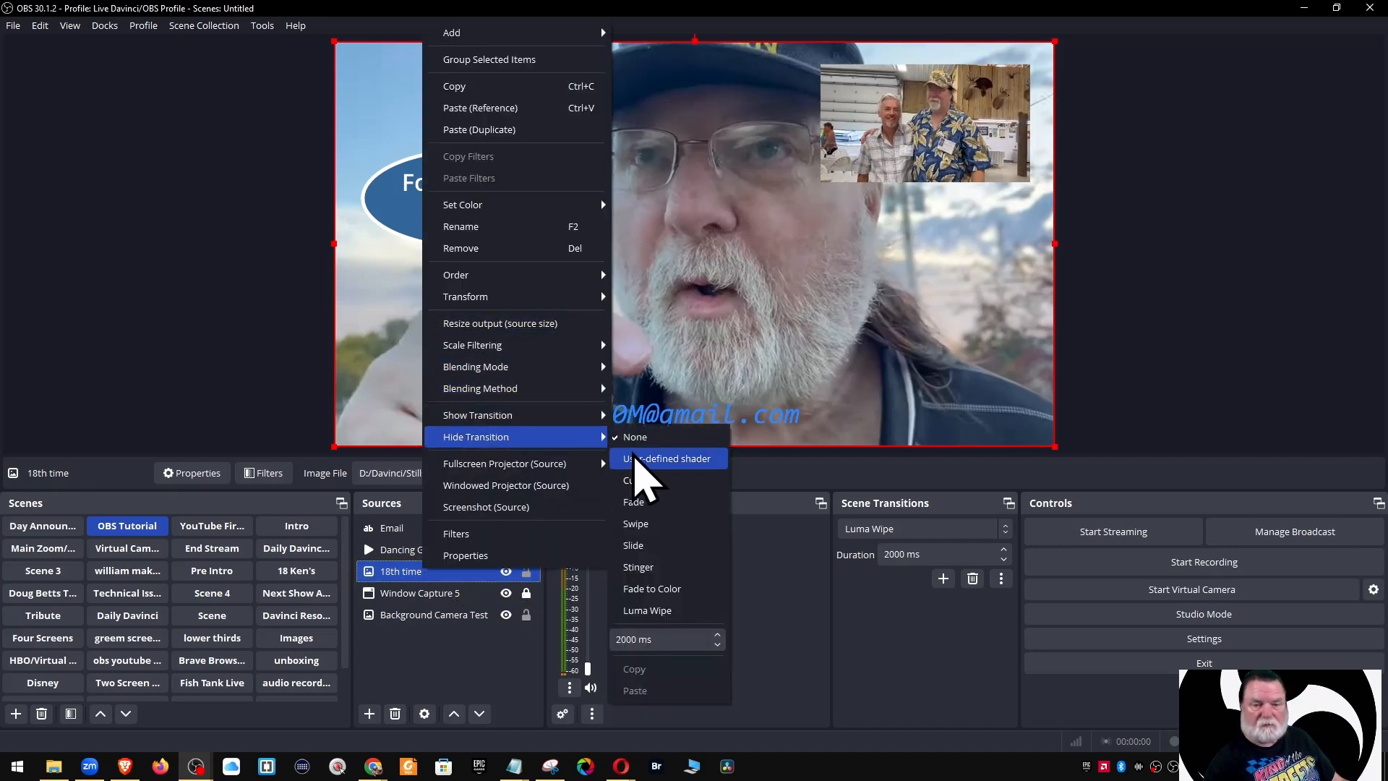
{"action": "left_click", "coordinate": [643, 463]}
{"action": "left_click", "coordinate": [450, 402]}
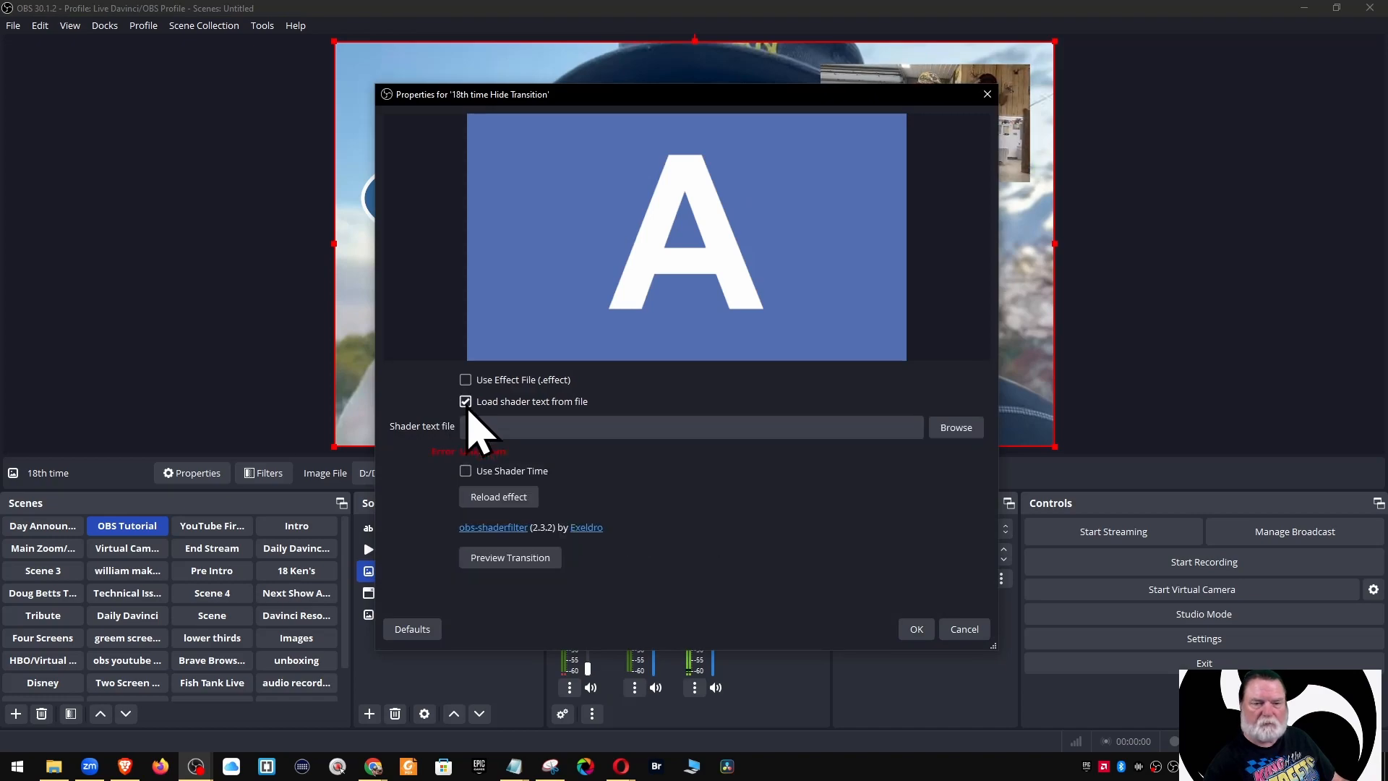
{"action": "left_click", "coordinate": [947, 429]}
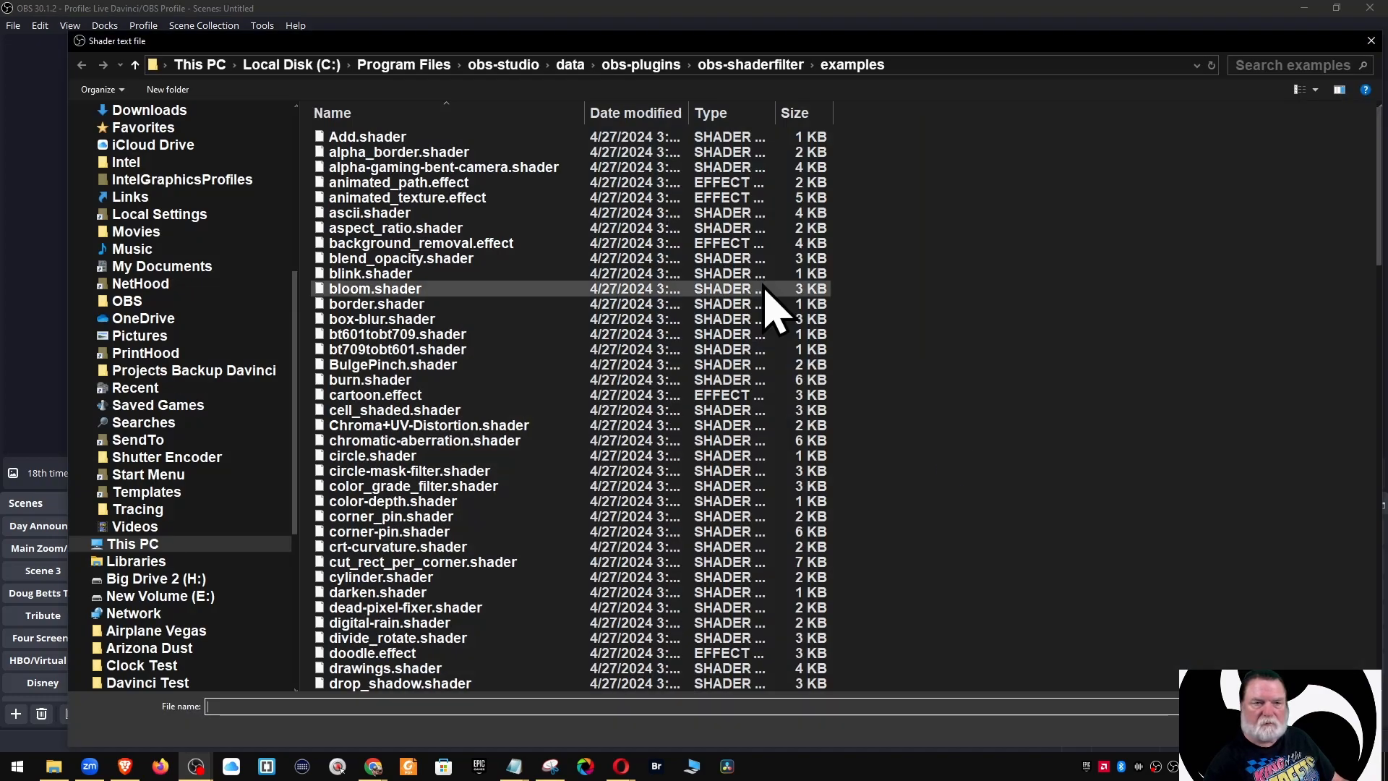
{"action": "left_click", "coordinate": [405, 137]}
{"action": "key", "text": "Return"}
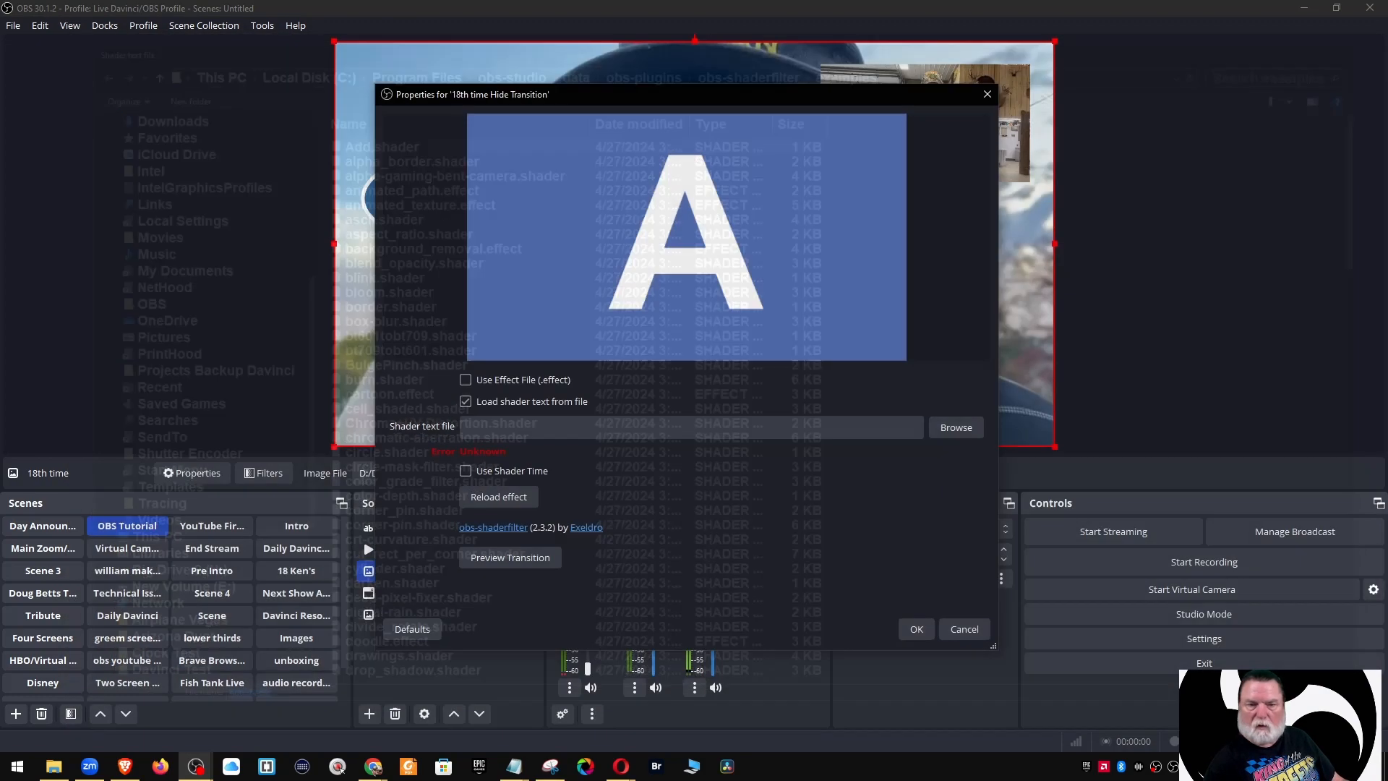
{"action": "left_click", "coordinate": [908, 622]}
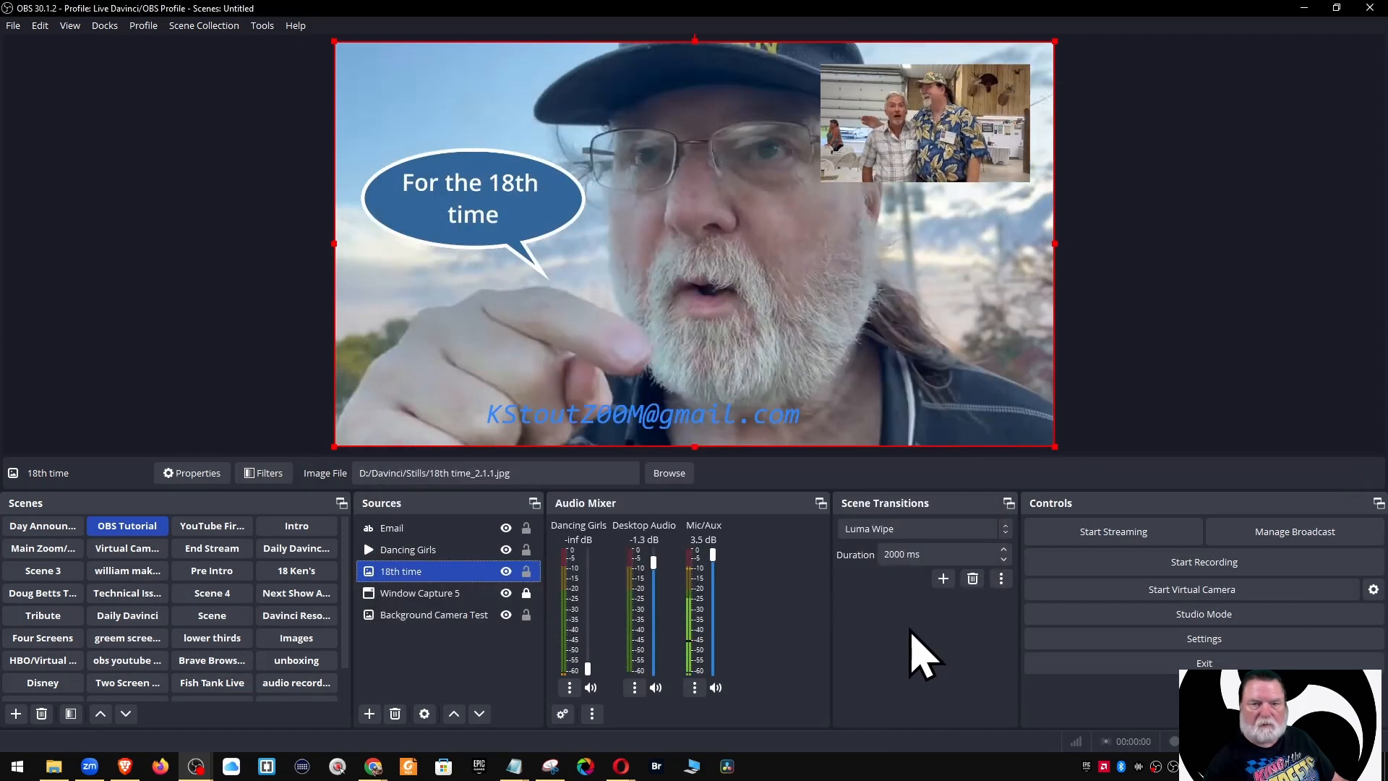
{"action": "left_click", "coordinate": [506, 571]}
{"action": "left_click", "coordinate": [507, 571]}
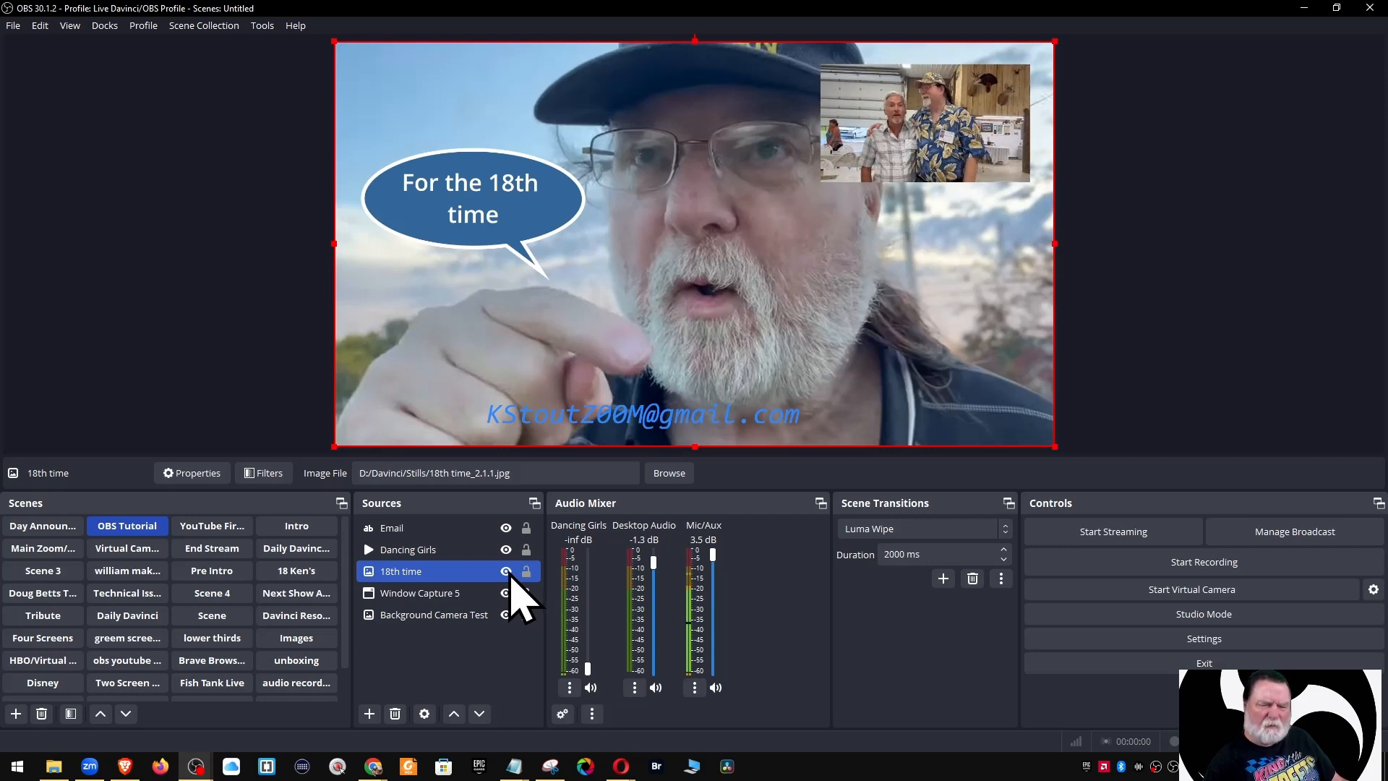
Load alpha_border.shader as 18th time's user-defined show transition, then hide and show to test
{"action": "right_click", "coordinate": [409, 579]}
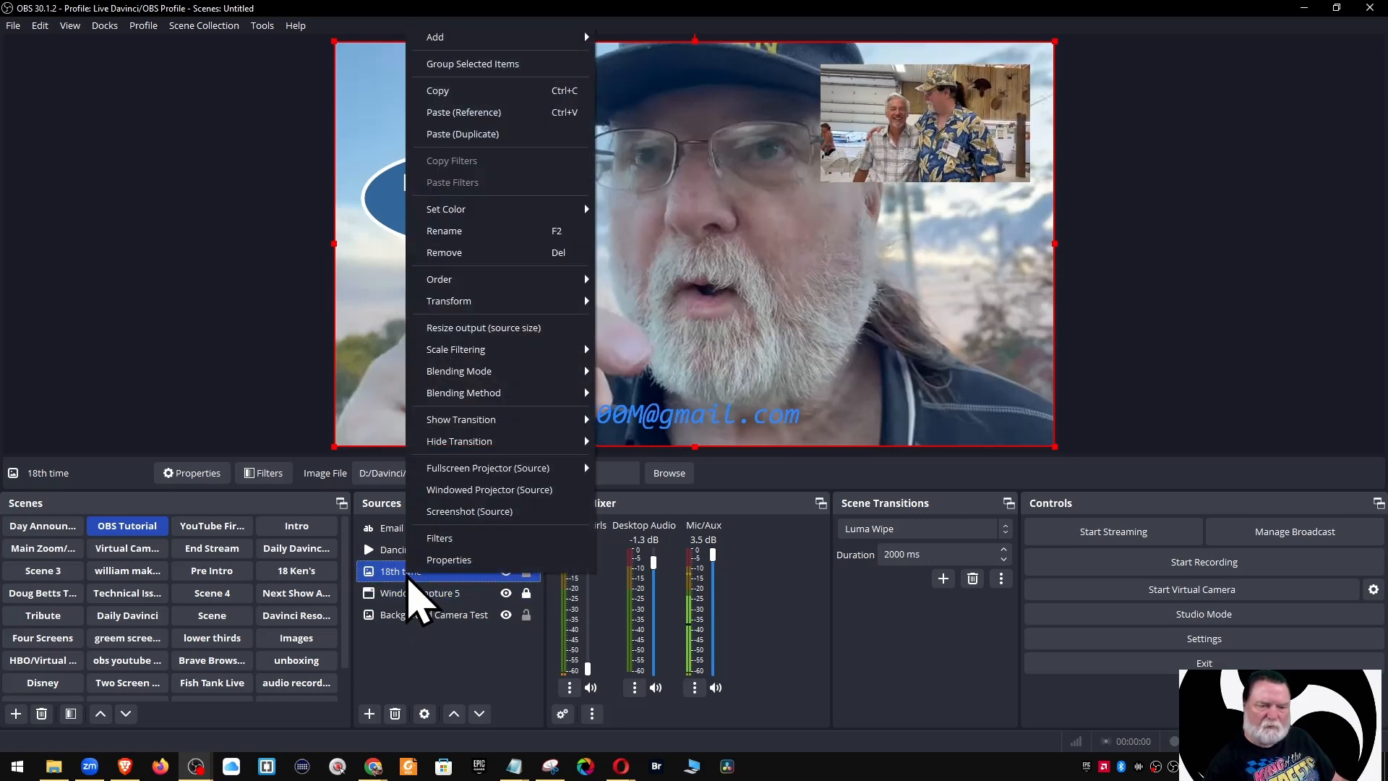
{"action": "mouse_move", "coordinate": [469, 425]}
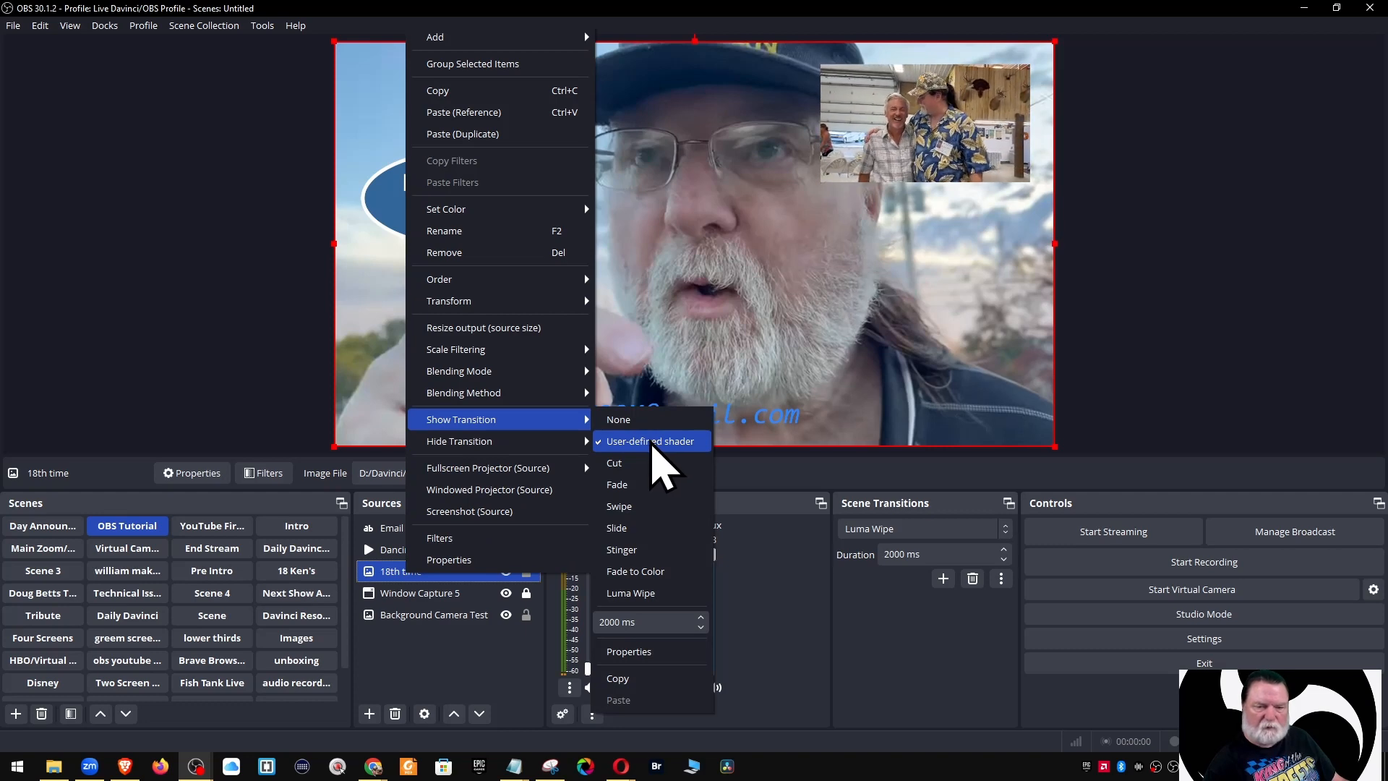
{"action": "left_click", "coordinate": [651, 442]}
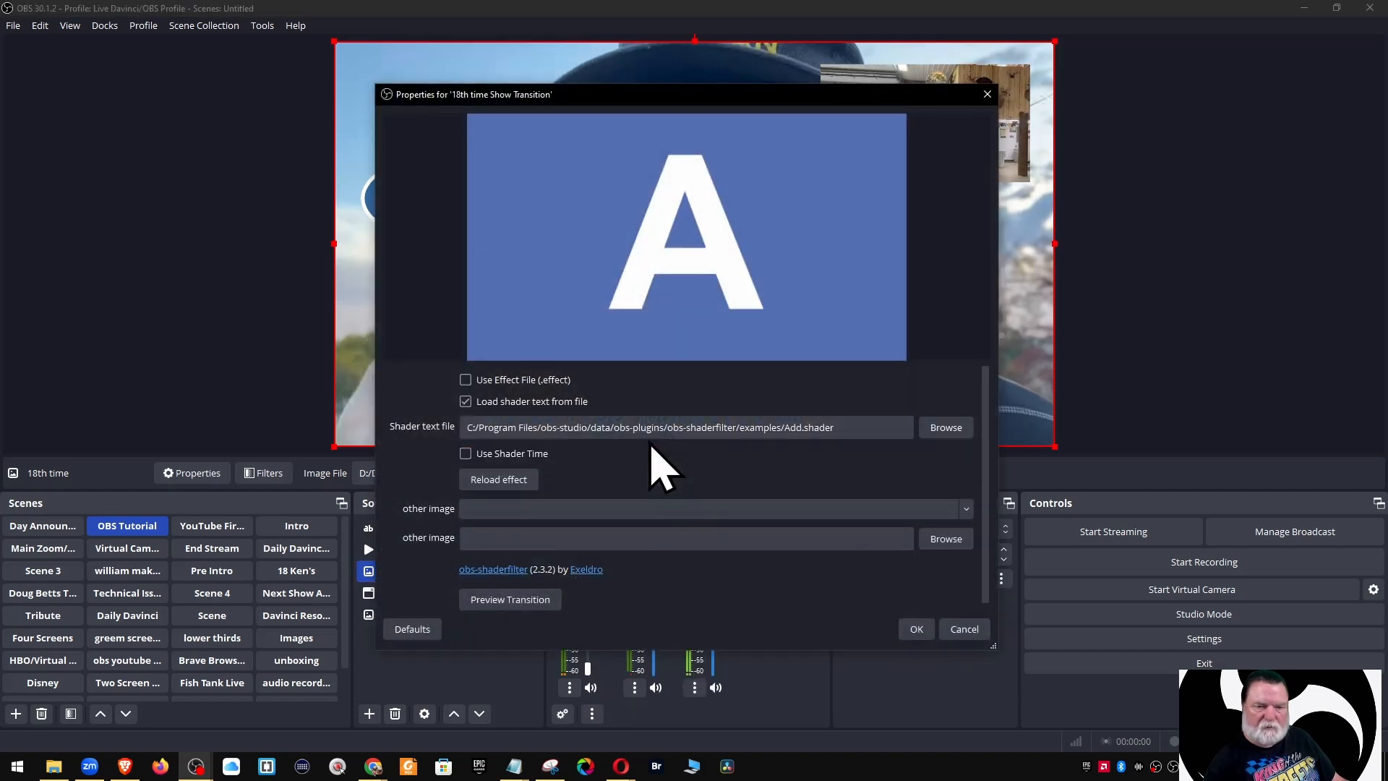
{"action": "left_click", "coordinate": [939, 428]}
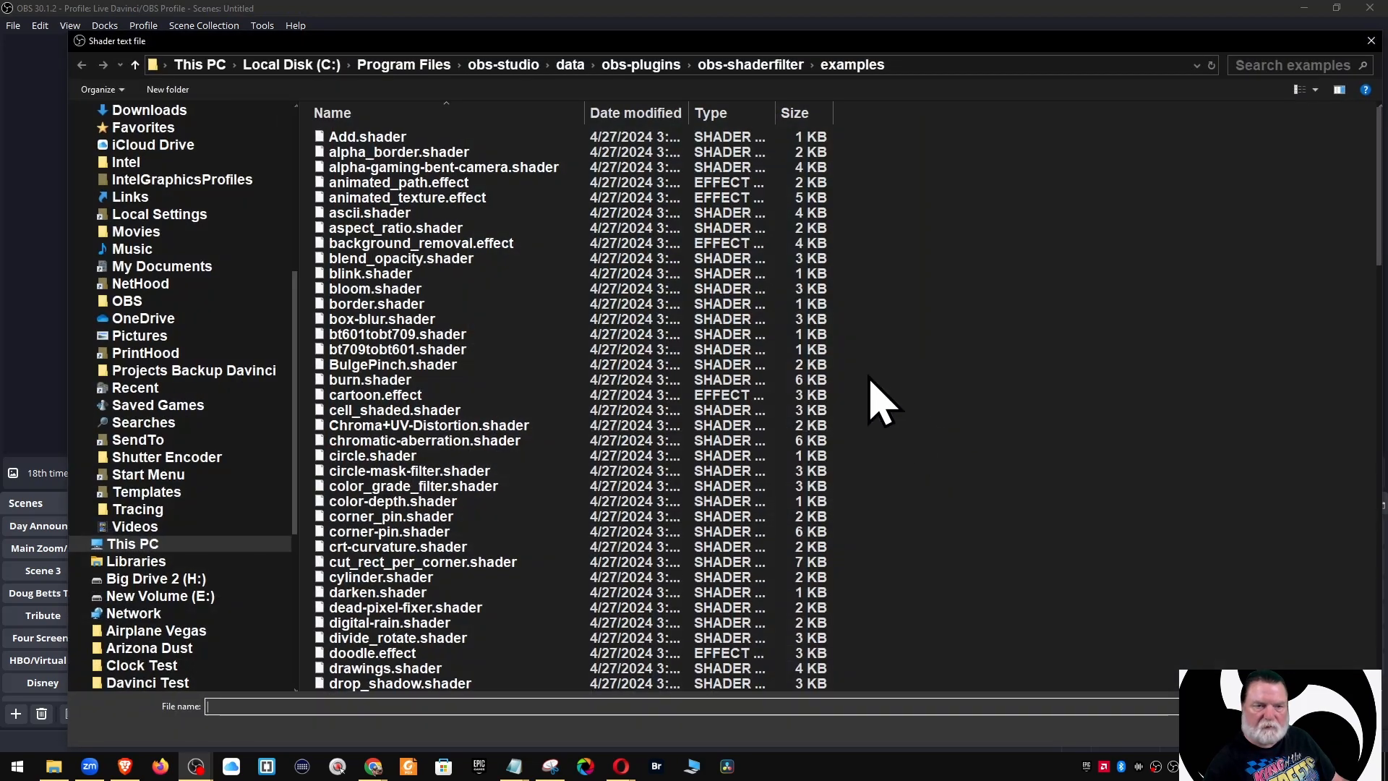
{"action": "left_click", "coordinate": [416, 153]}
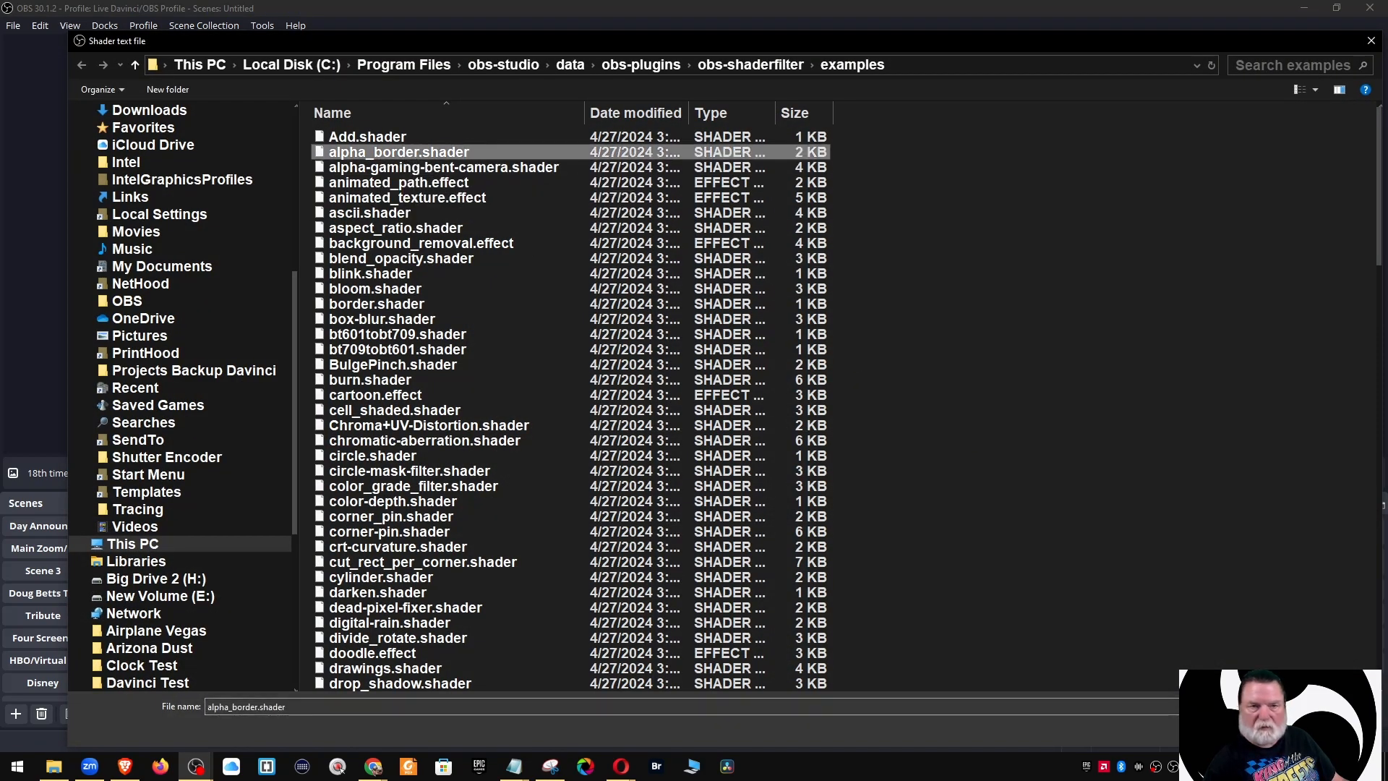
{"action": "key", "text": "Return"}
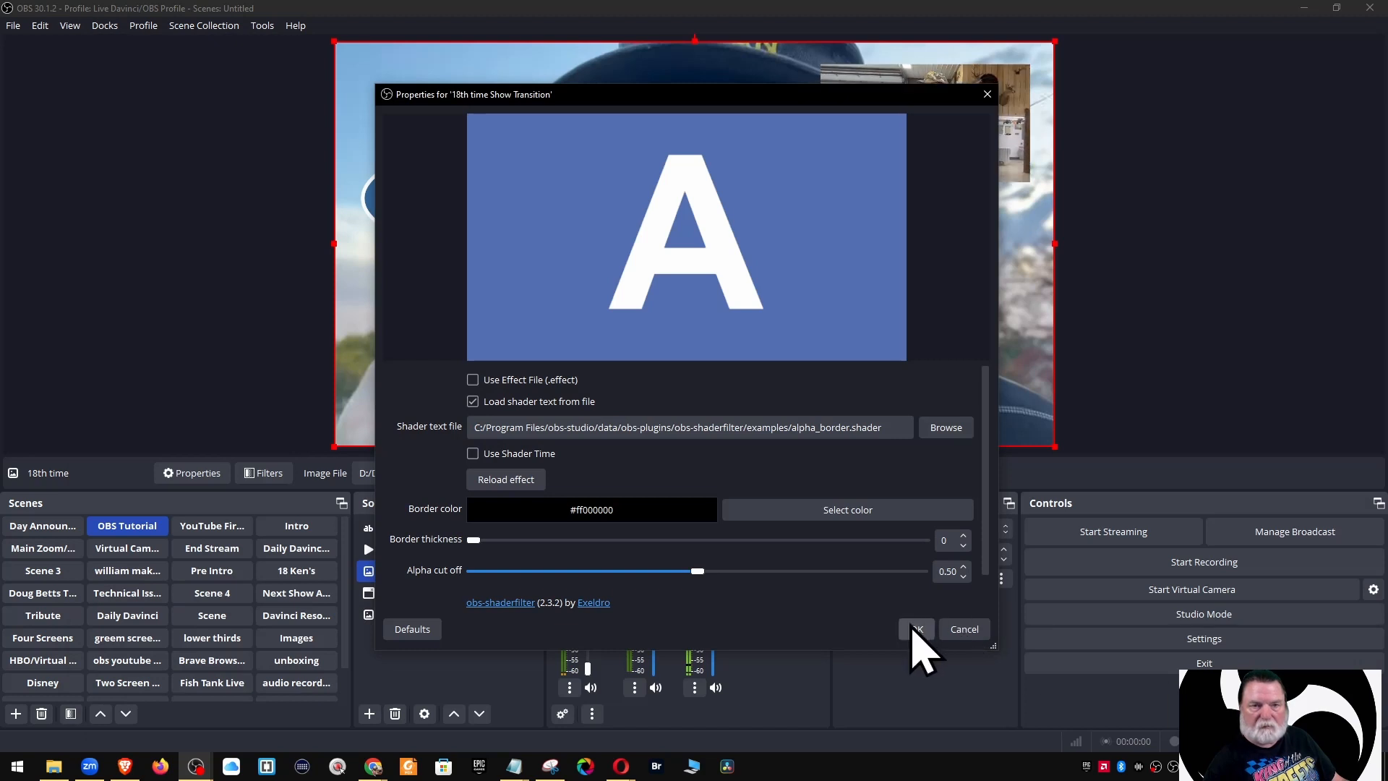
{"action": "left_click", "coordinate": [915, 630]}
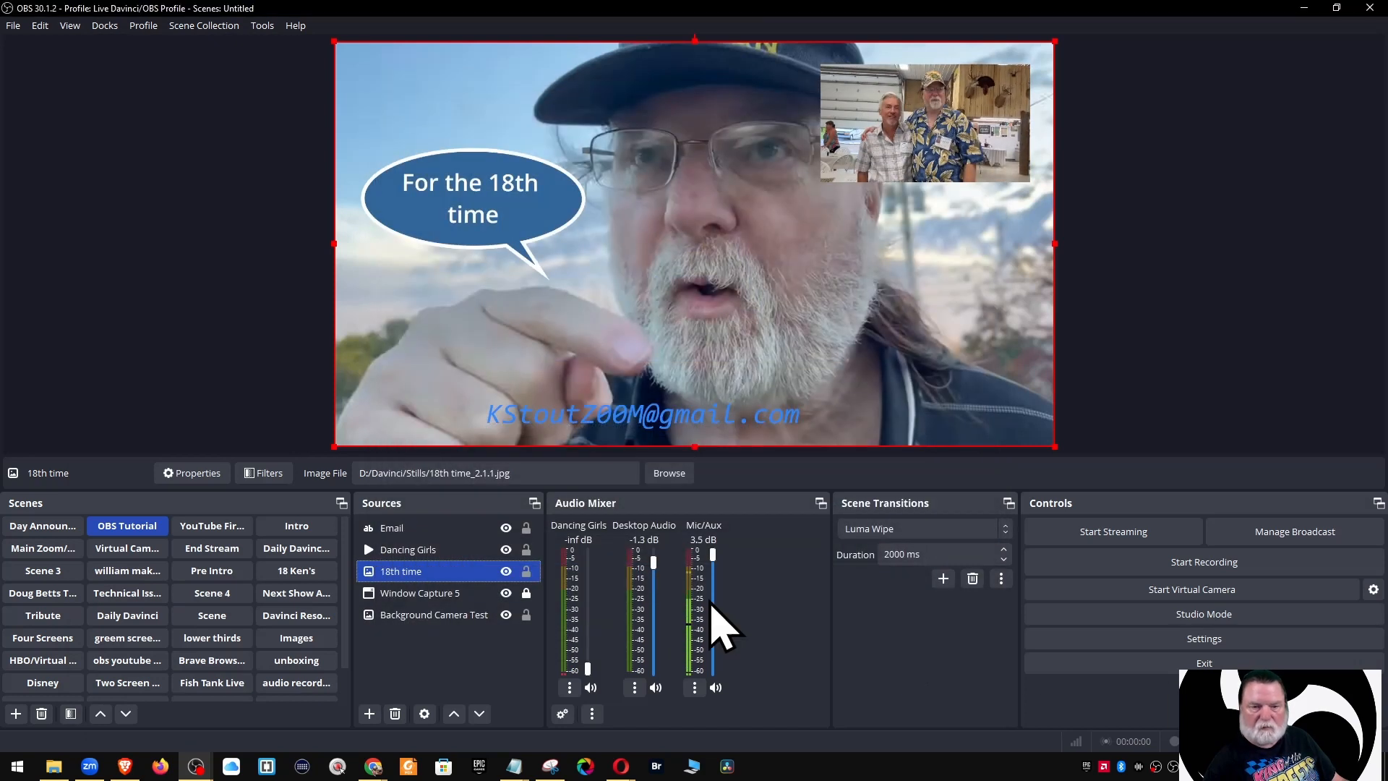
{"action": "left_click", "coordinate": [506, 571]}
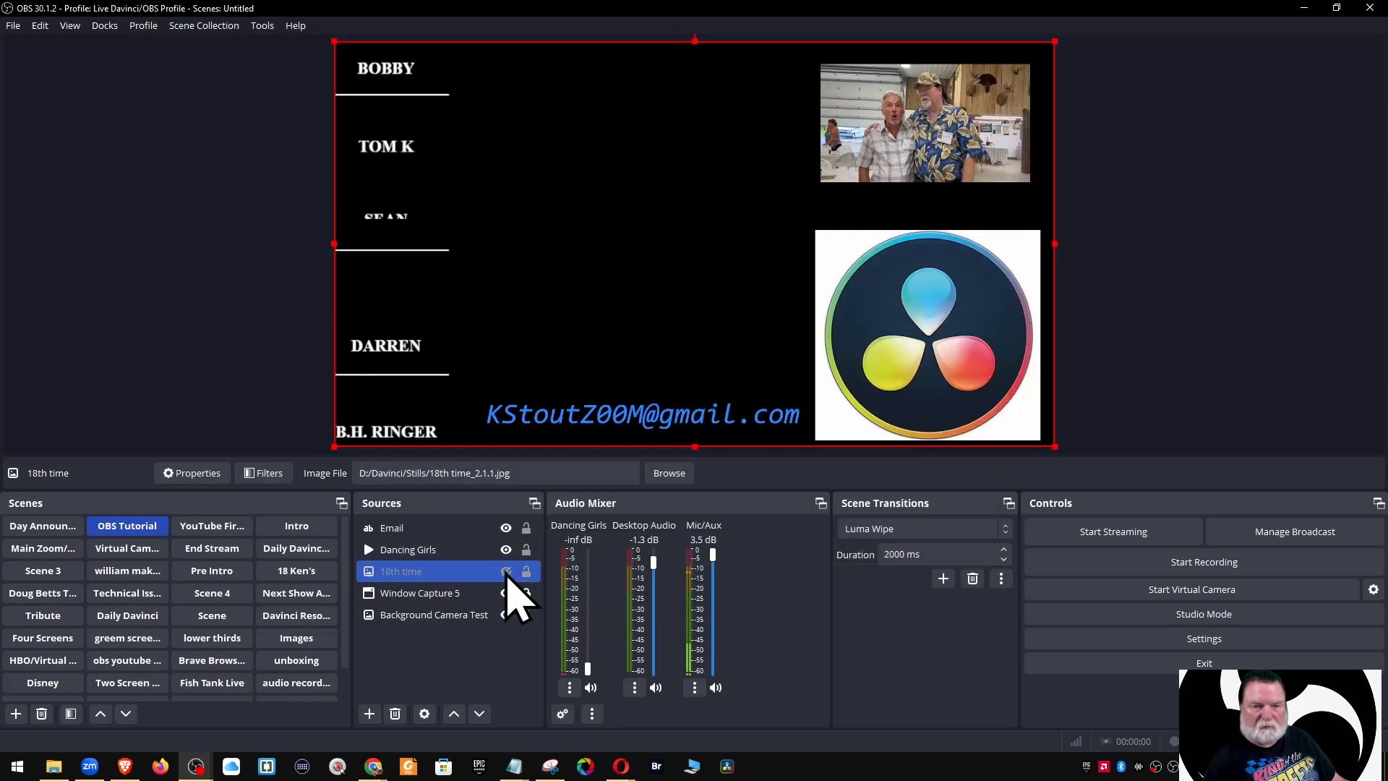
{"action": "left_click", "coordinate": [506, 572]}
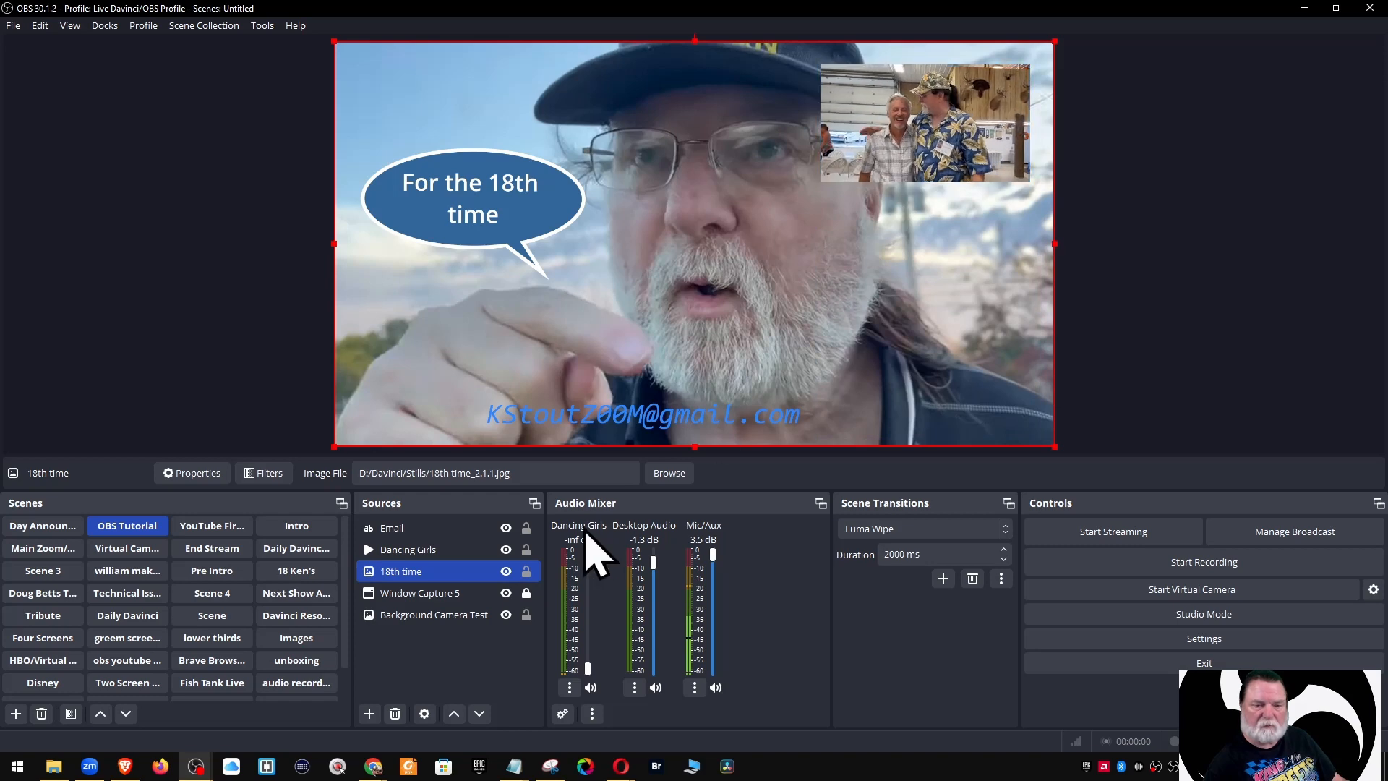
Set both the show and hide transitions of the 18th time image to None
{"action": "left_click", "coordinate": [505, 554], "text": "ctrl"}
{"action": "left_click", "coordinate": [505, 575]}
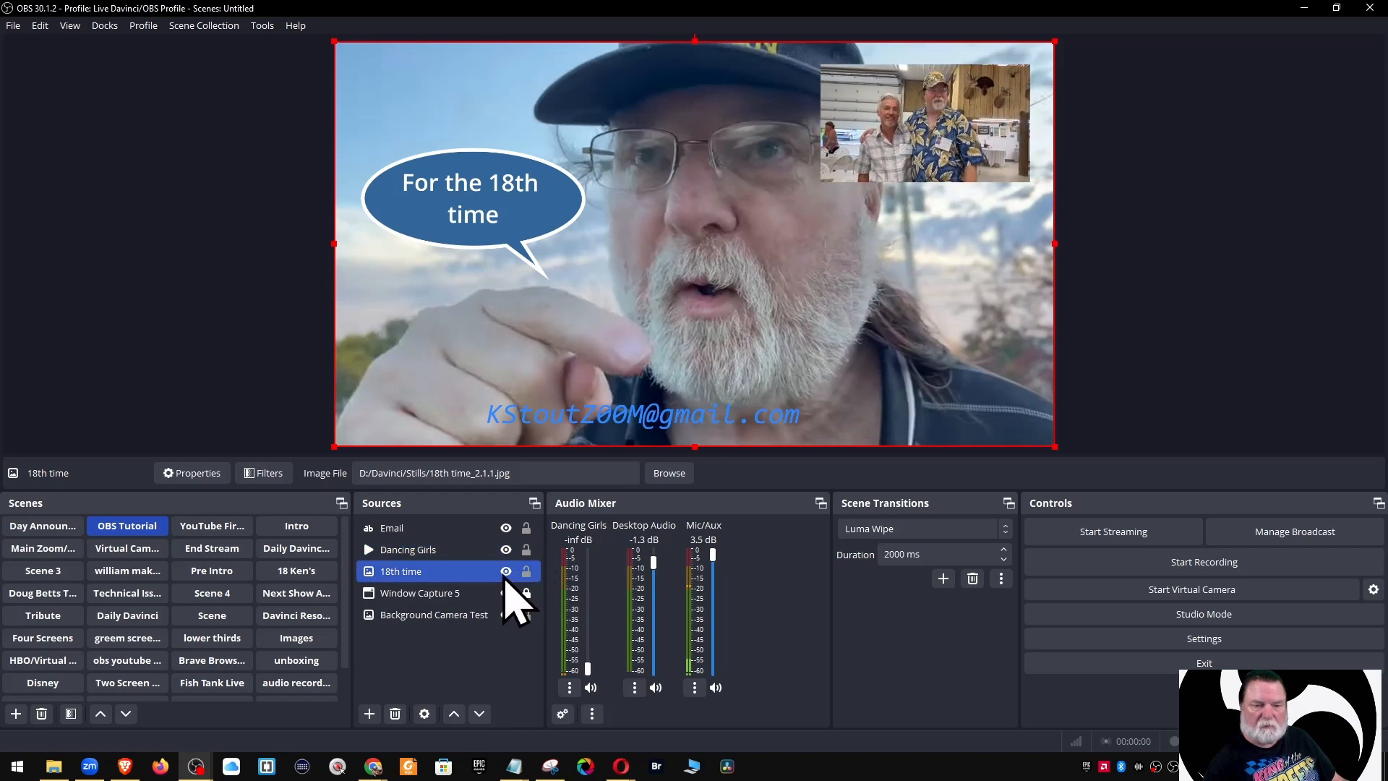
{"action": "right_click", "coordinate": [455, 575]}
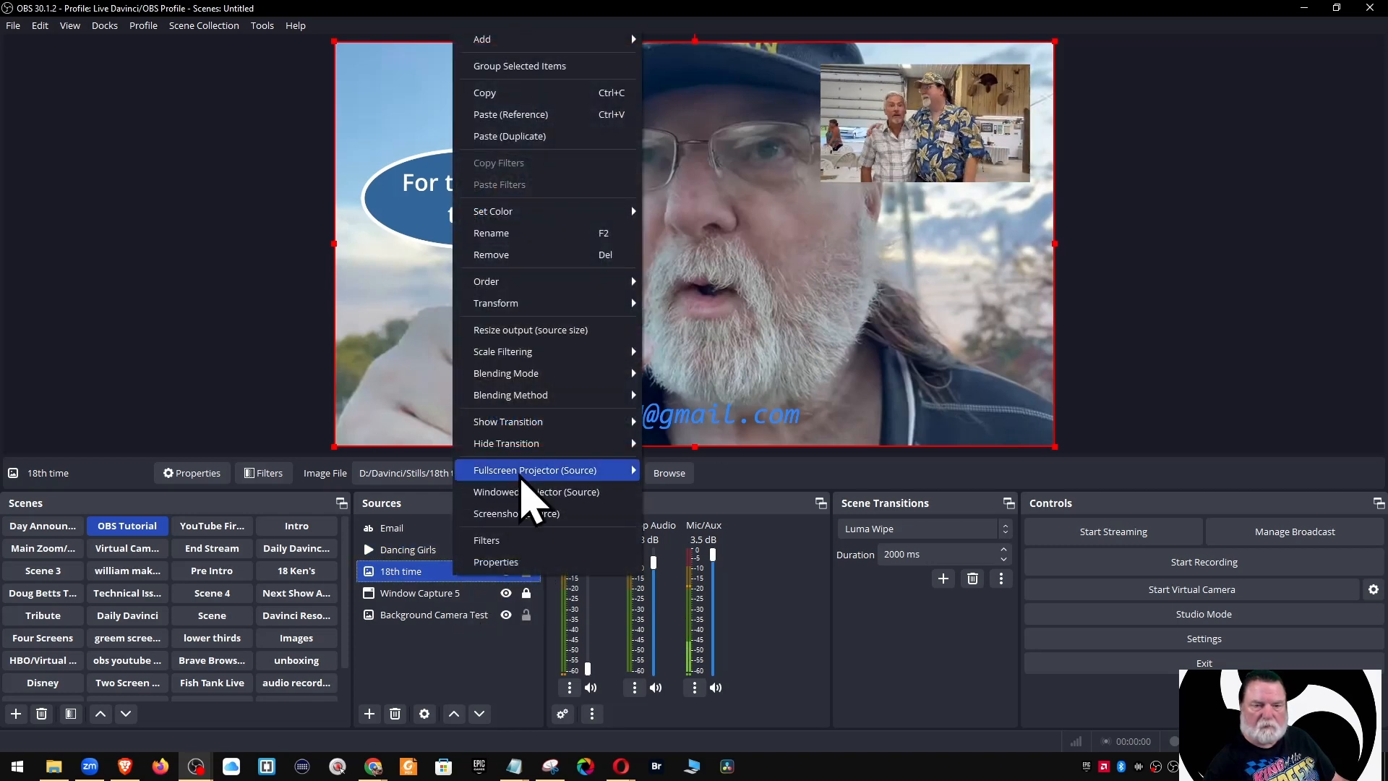
{"action": "mouse_move", "coordinate": [557, 445]}
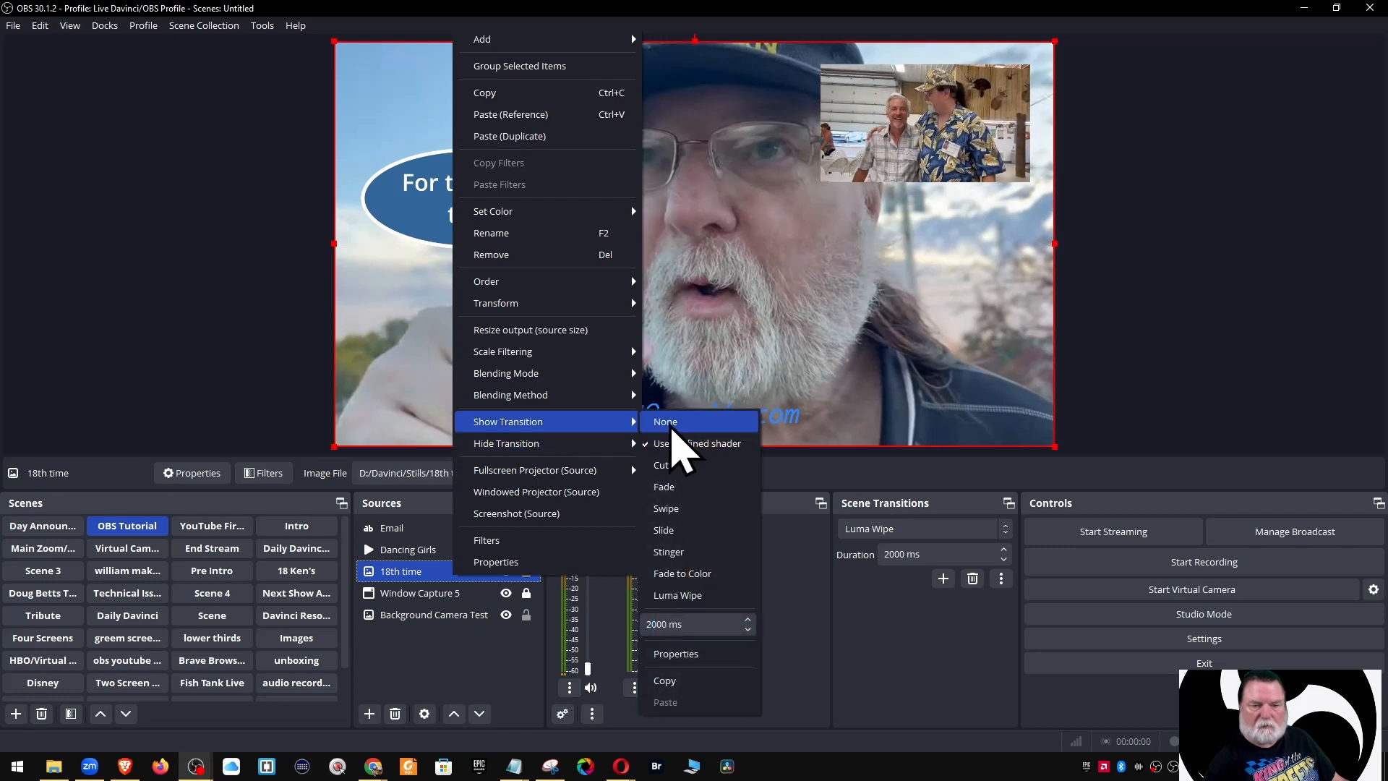
{"action": "left_click", "coordinate": [676, 335]}
{"action": "right_click", "coordinate": [436, 576]}
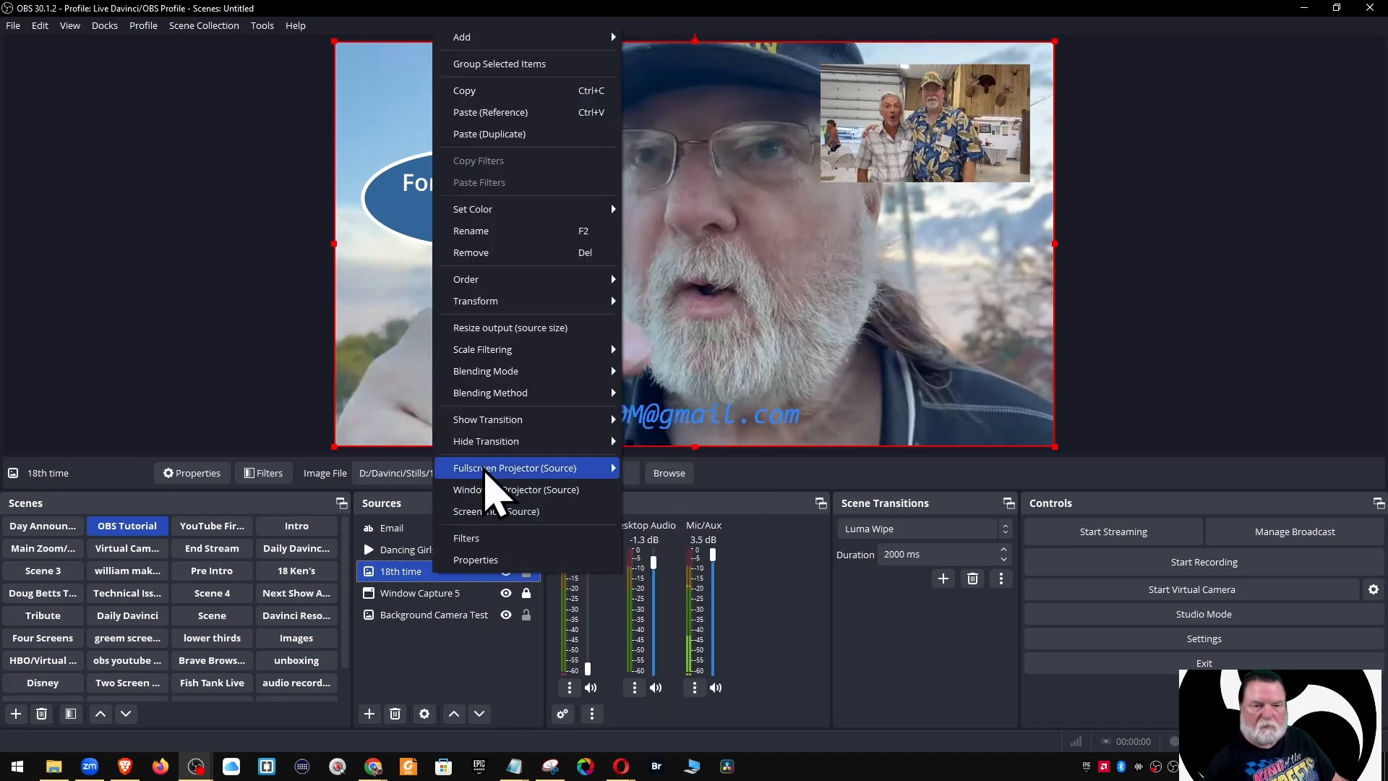
{"action": "mouse_move", "coordinate": [506, 442]}
{"action": "left_click", "coordinate": [642, 443]}
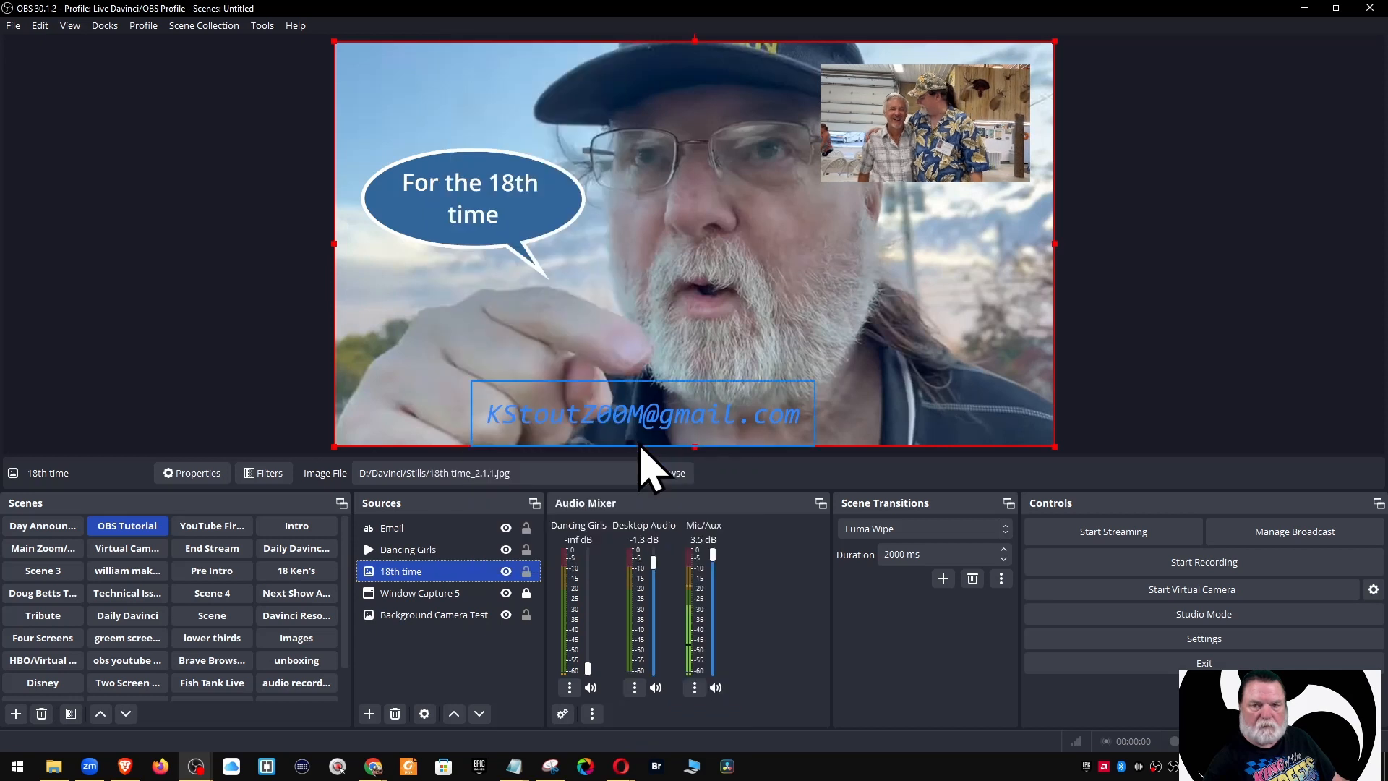
Move Dancing Girls below 18th time in the Sources list
{"action": "left_click", "coordinate": [474, 614], "text": "ctrl"}
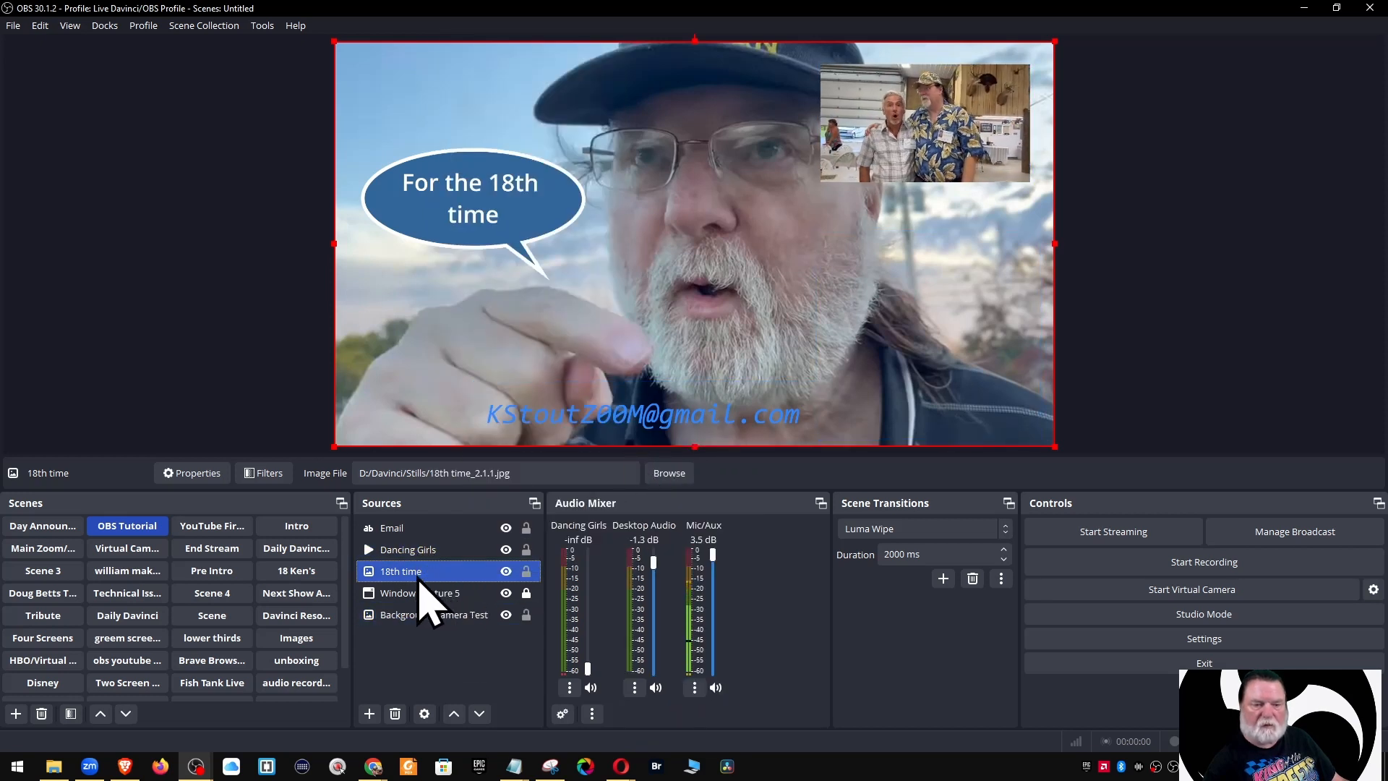
{"action": "left_click_drag", "start_coordinate": [422, 553], "coordinate": [415, 586]}
{"action": "left_click", "coordinate": [1155, 450]}
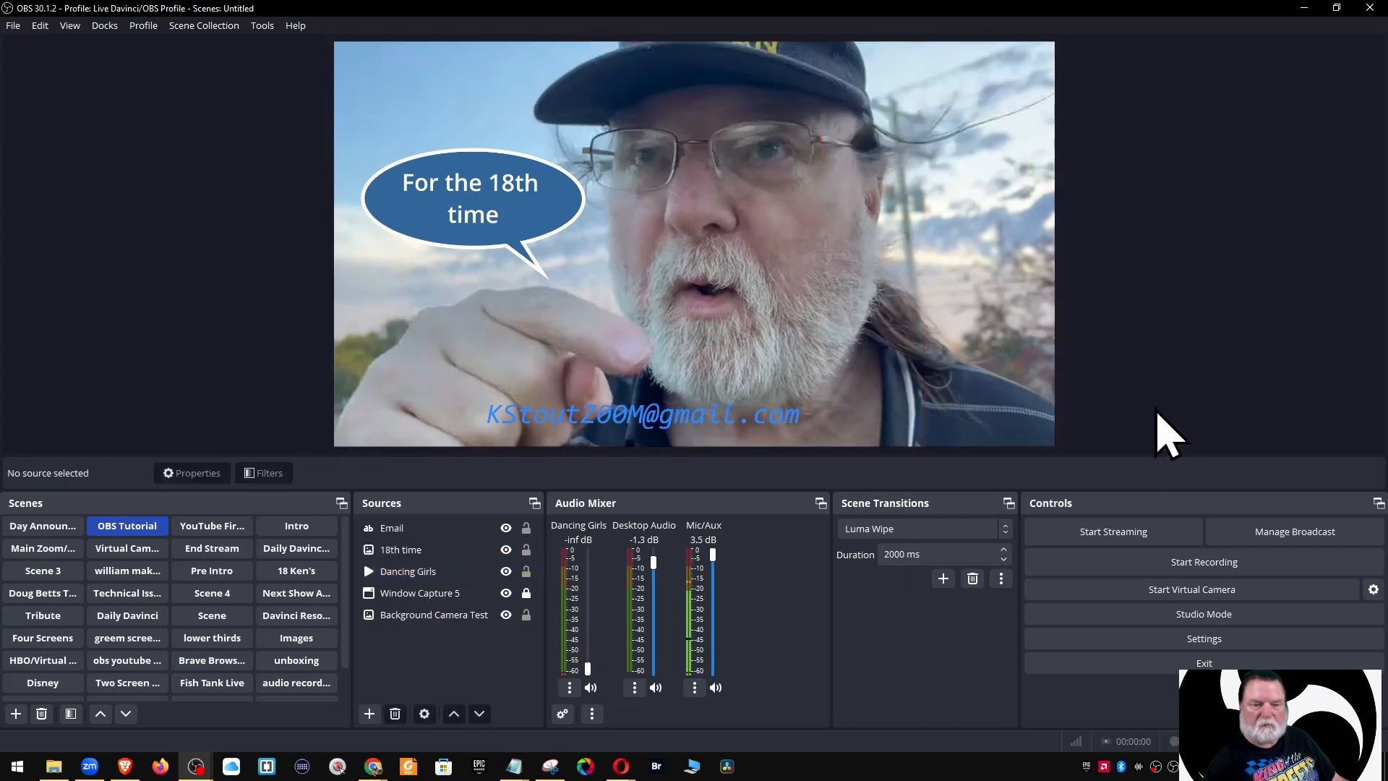